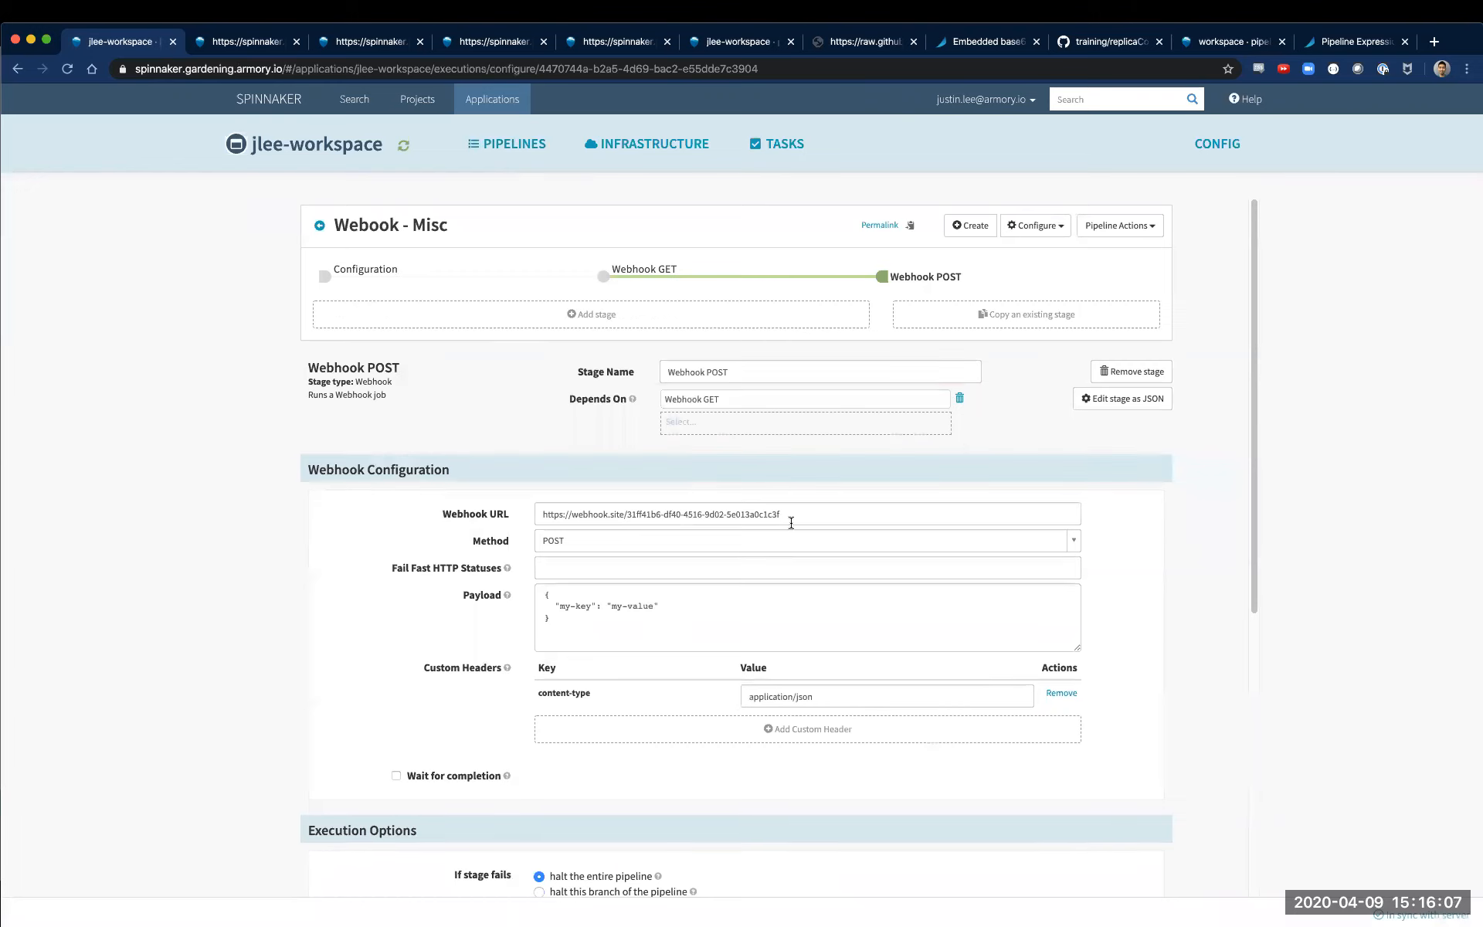
# Take the Twelve-Factor Apps slides out of full screen and move their window off this desktop
pyautogui.click(797, 513)
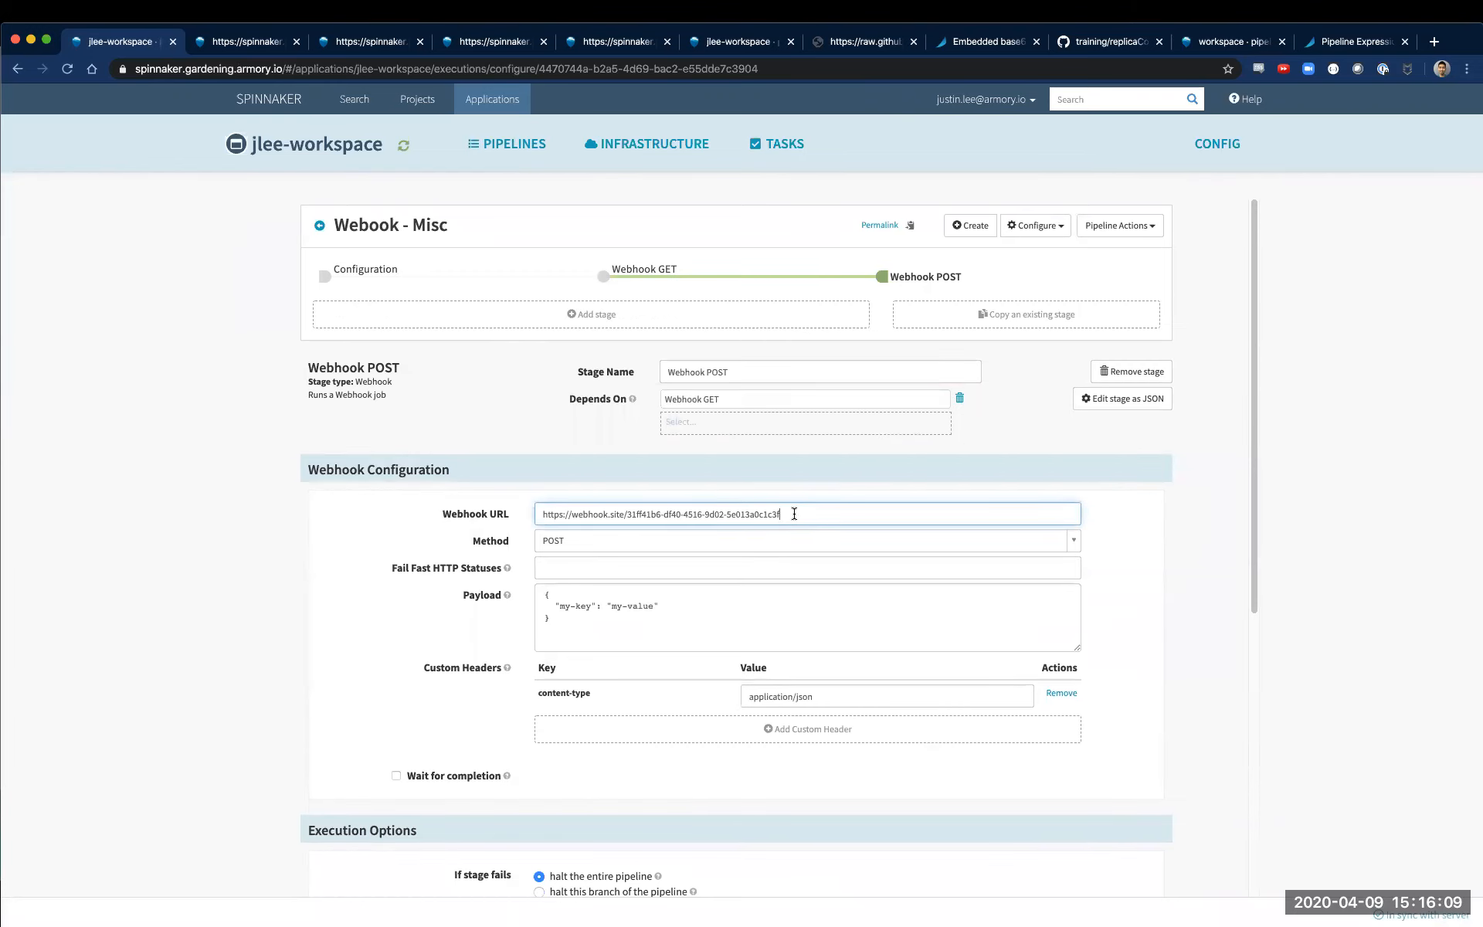
pyautogui.press('super+Tab')
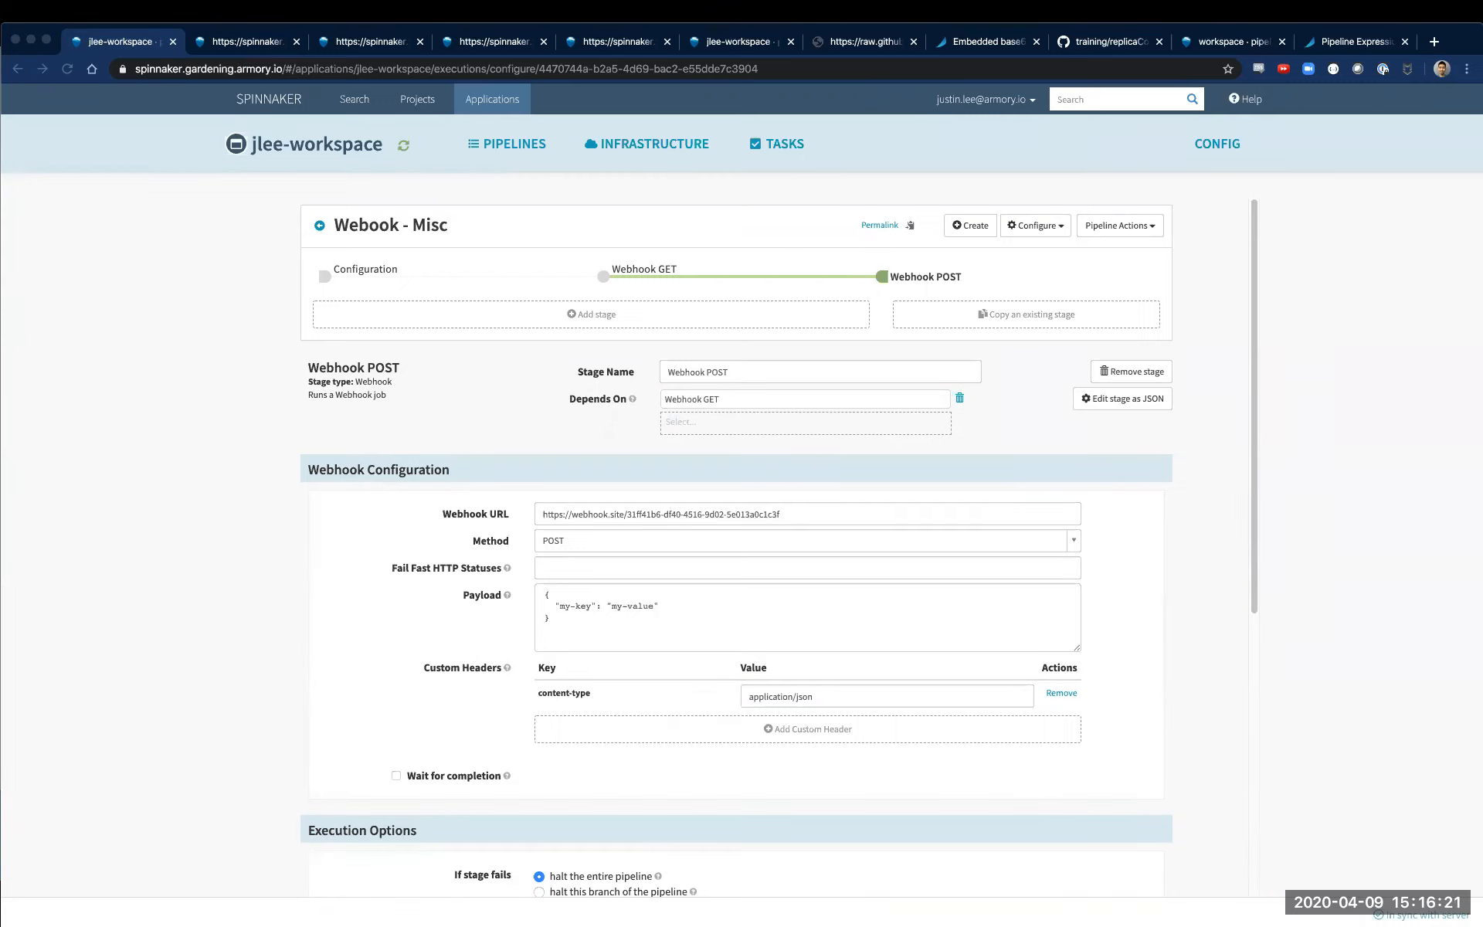
pyautogui.hotkey('ctrl', 'Left')
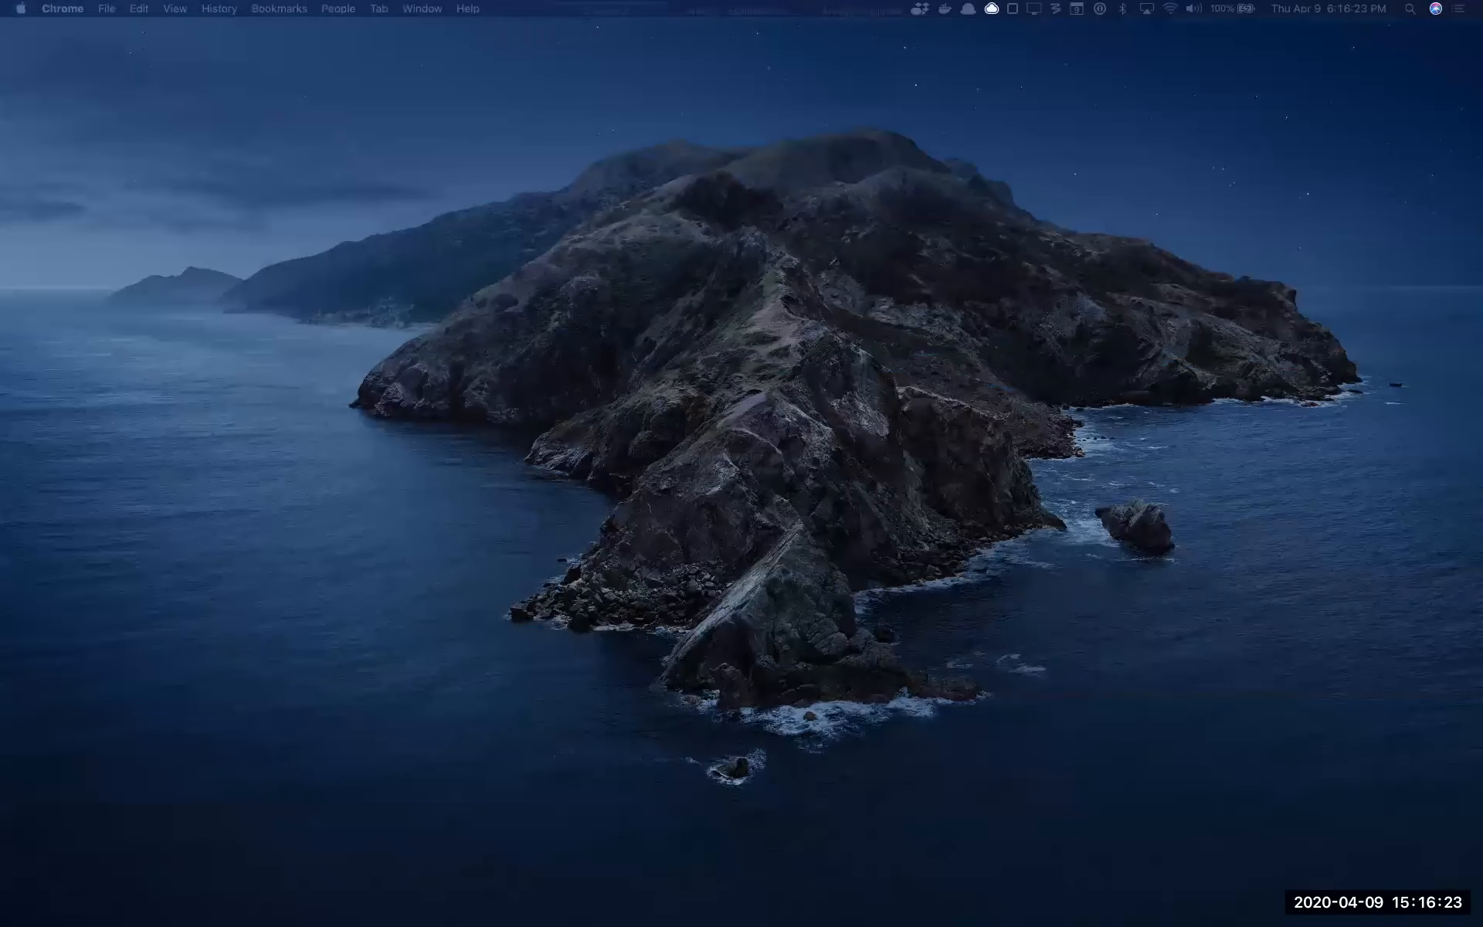
pyautogui.hotkey('ctrl', 'Up')
pyautogui.click(732, 79)
pyautogui.hotkey('ctrl', 'Up')
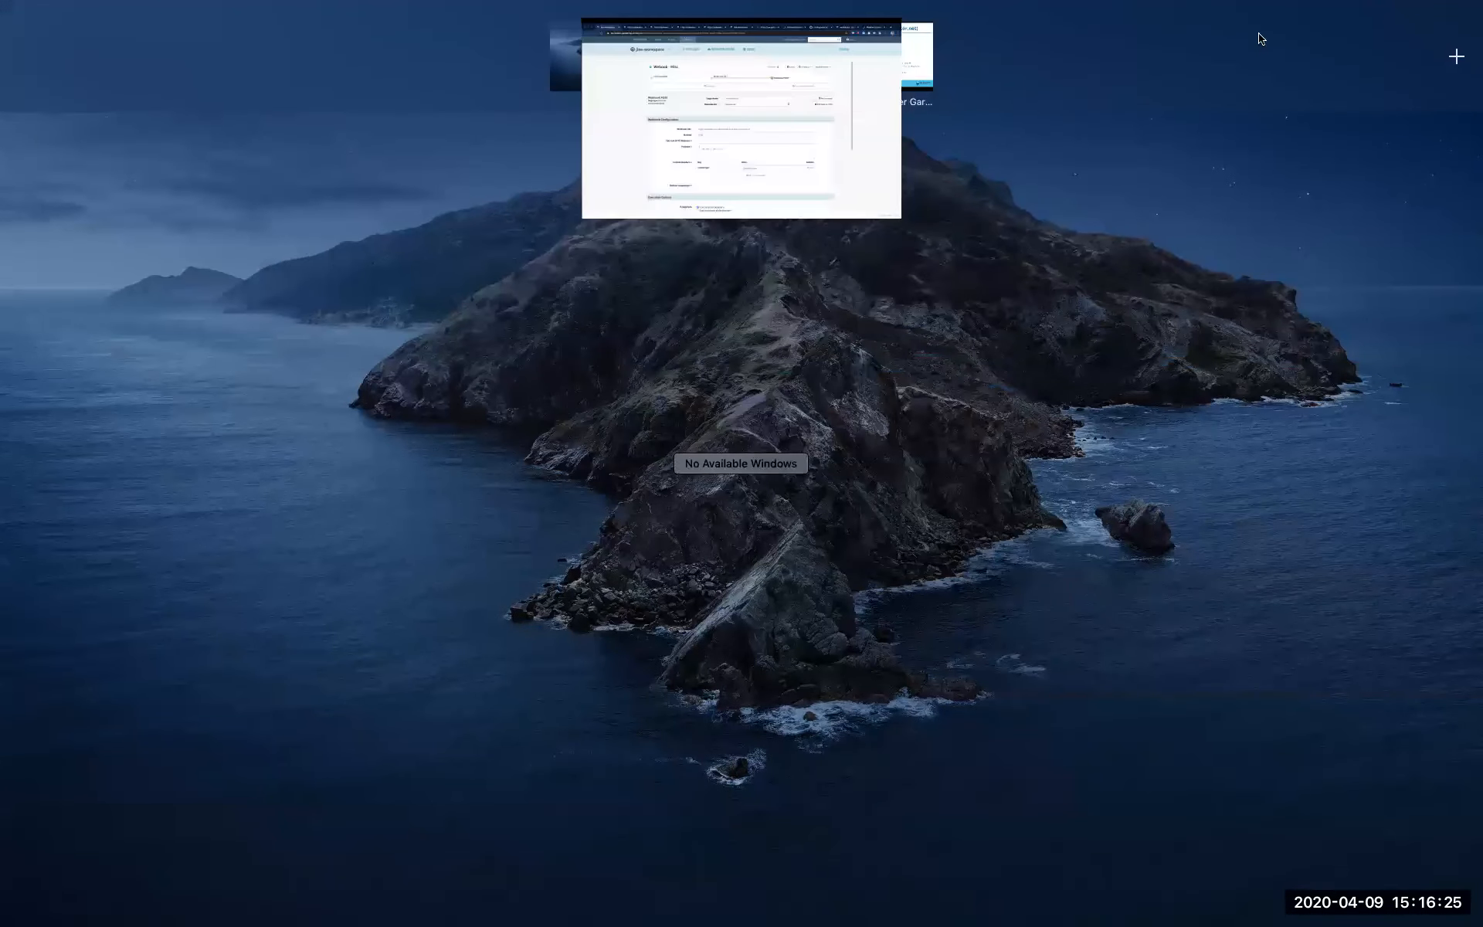
pyautogui.click(877, 51)
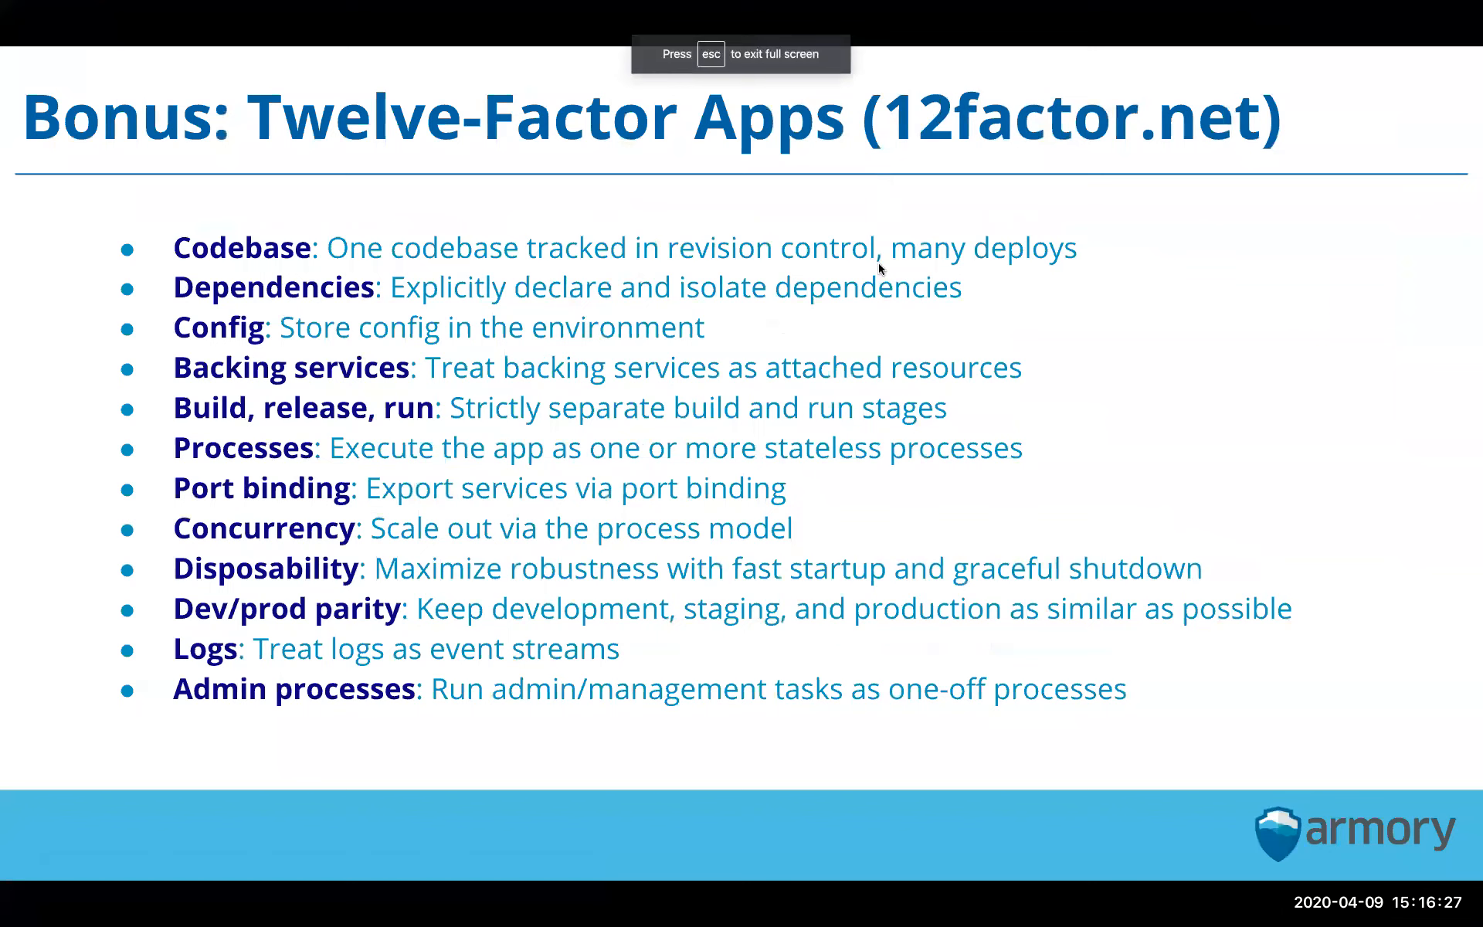
pyautogui.press('Escape')
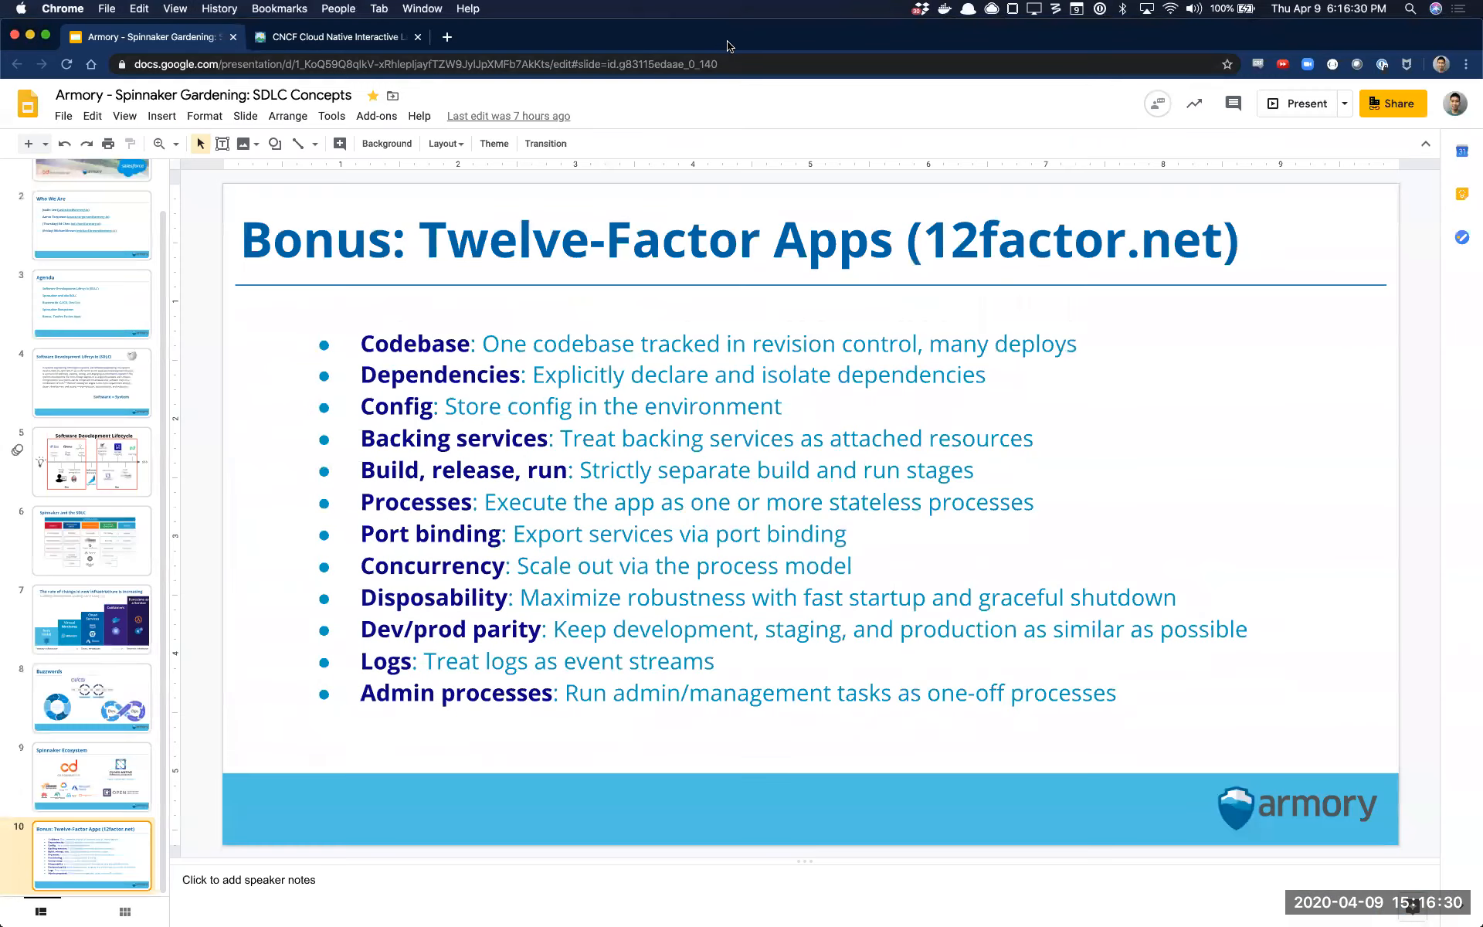
pyautogui.moveTo(728, 45); pyautogui.dragTo(0, 120)
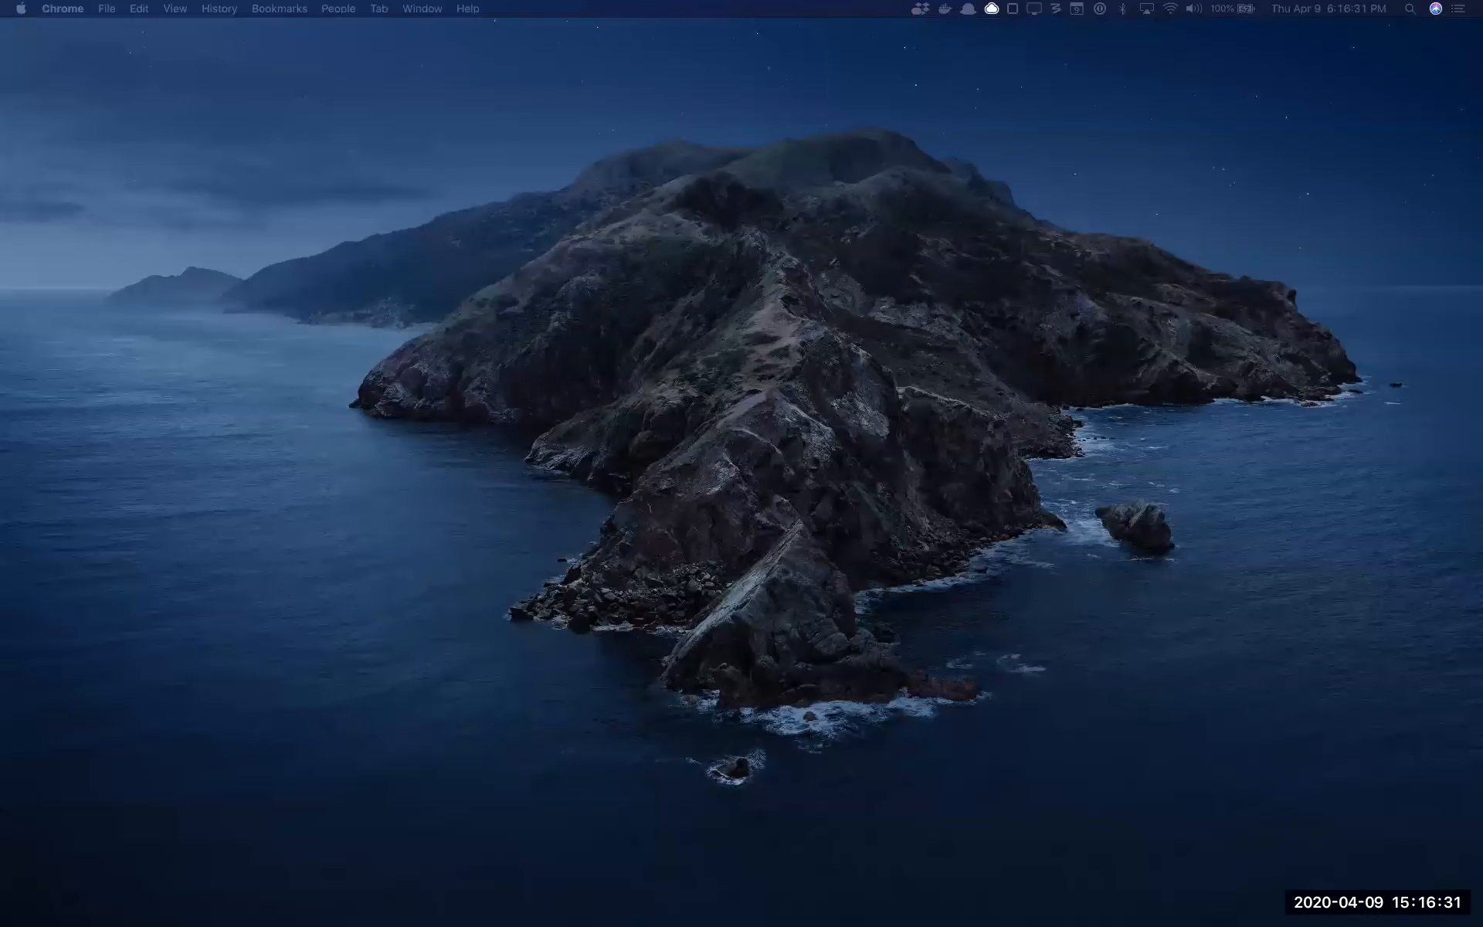
# Return to the Spinnaker pipeline page and place the Webhook.site window over its lower part
pyautogui.hotkey('ctrl', 'Up')
pyautogui.click(839, 68)
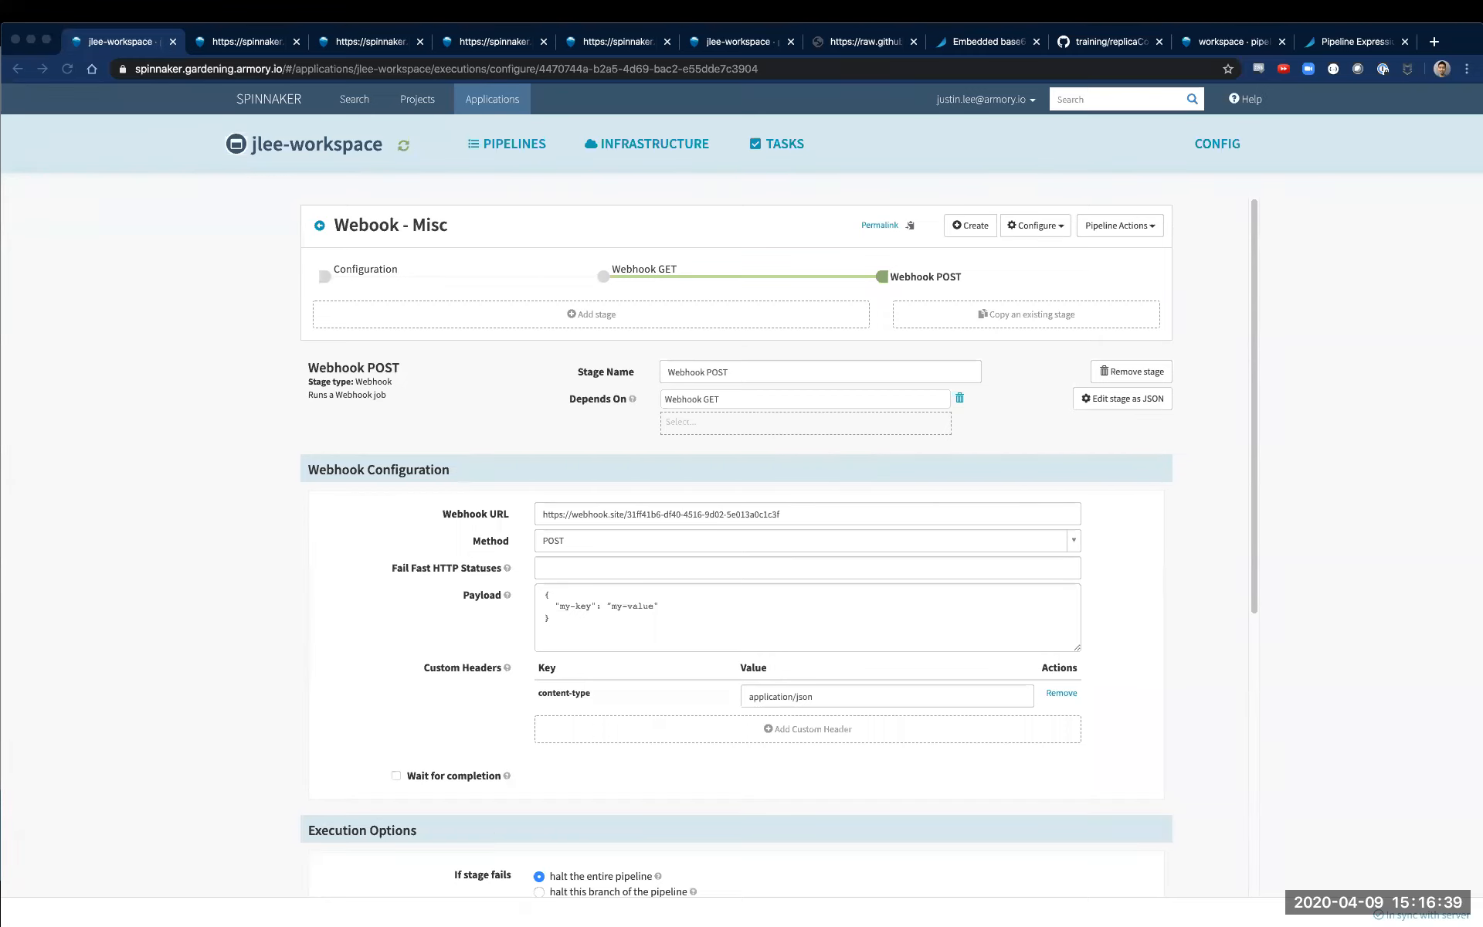
pyautogui.moveTo(971, 312); pyautogui.dragTo(1034, 392)
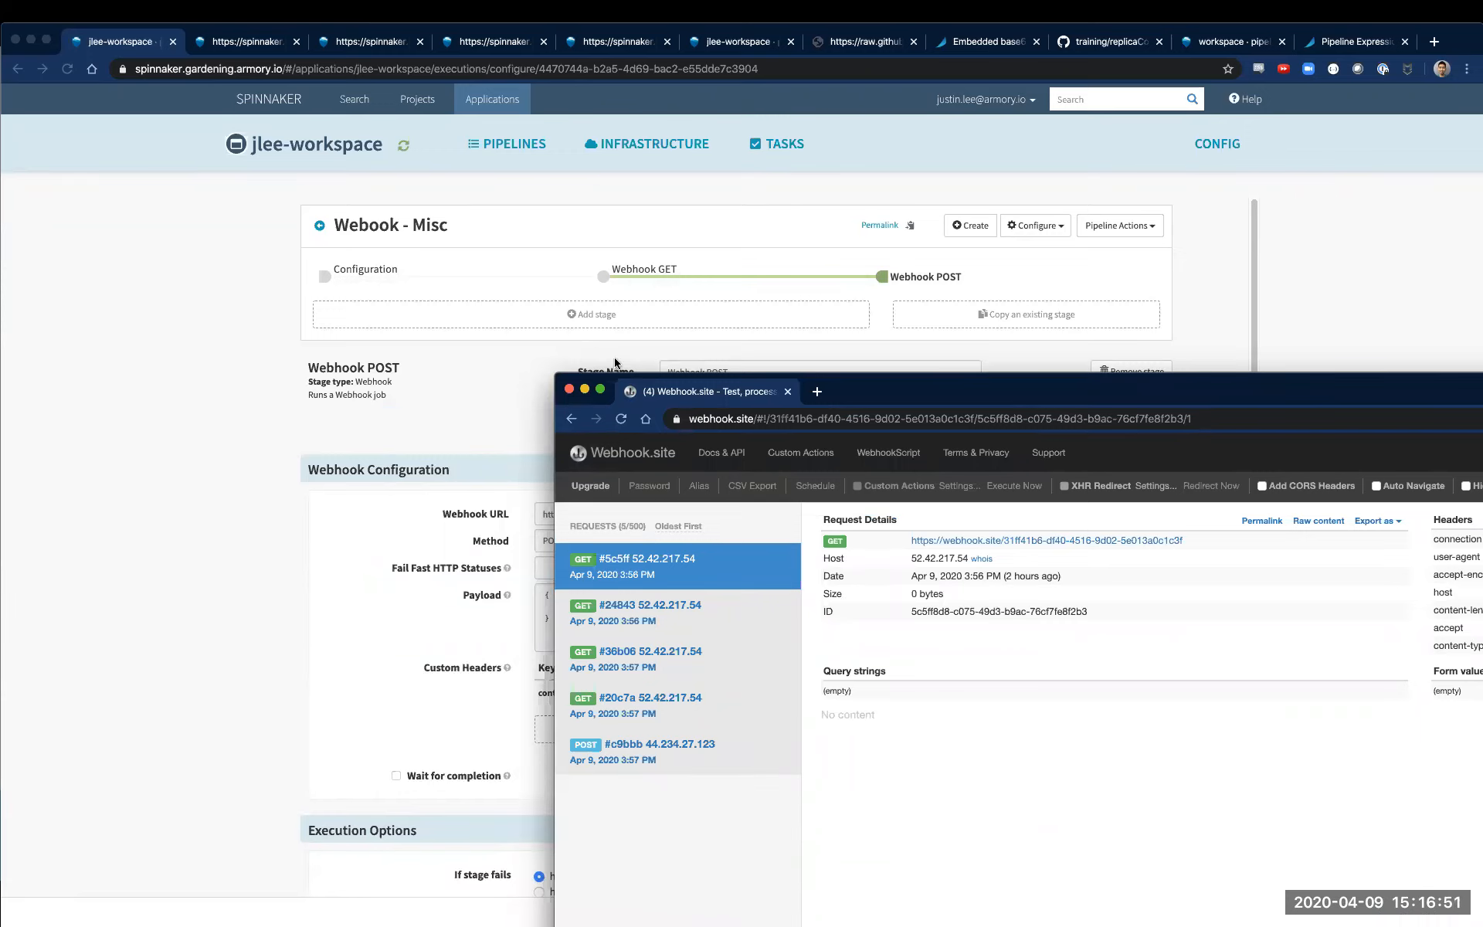
pyautogui.moveTo(555, 371); pyautogui.dragTo(621, 612)
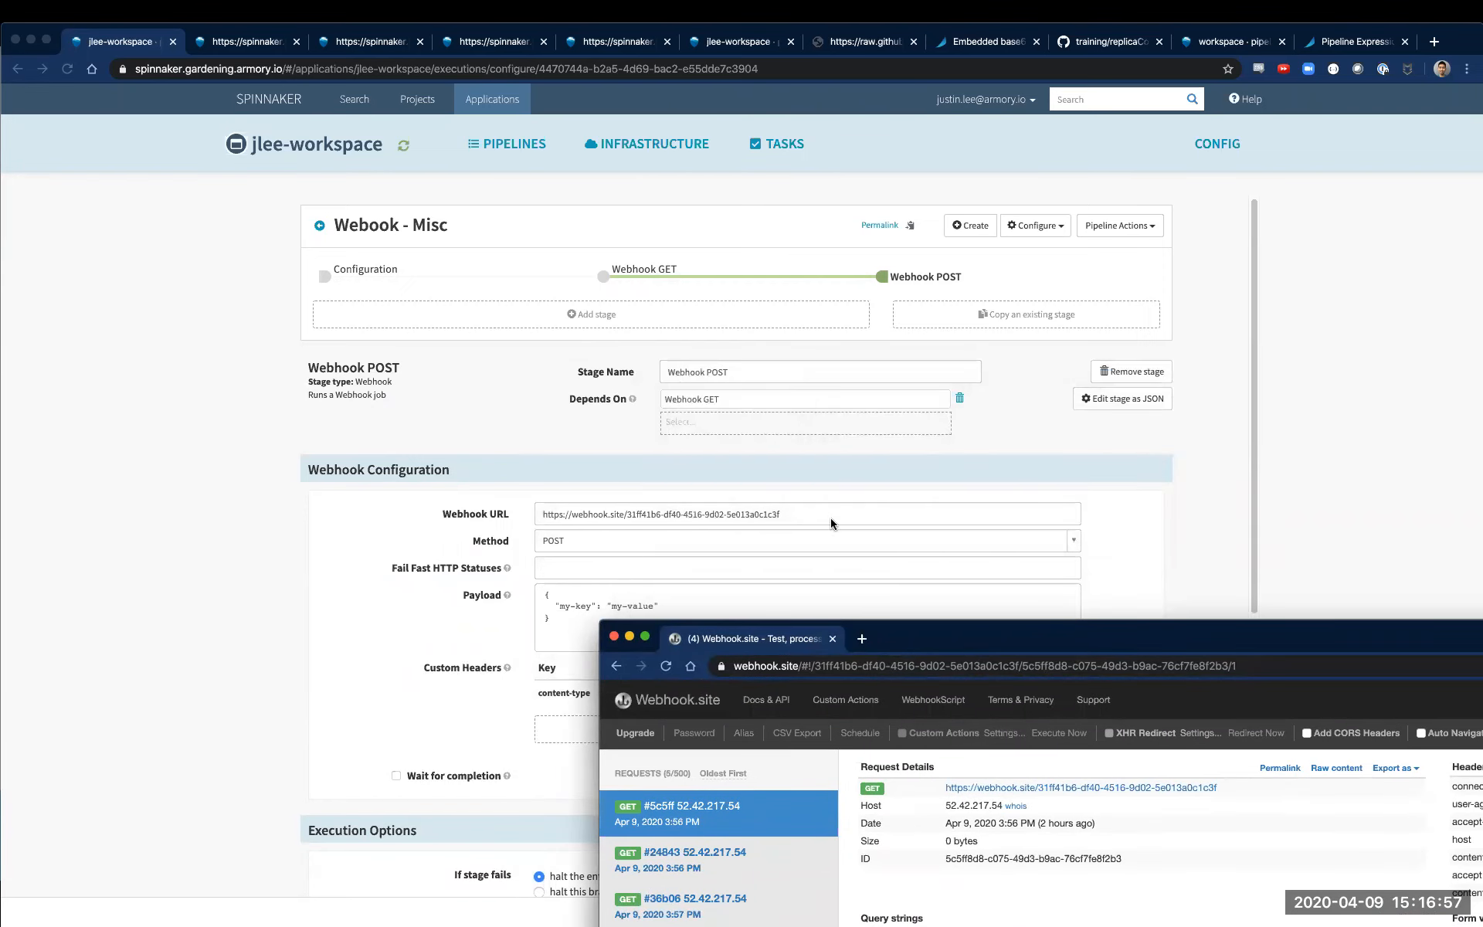
# Review the Webhook POST payload and compare it with the Webhook GET stage's completion and status mapping settings
pyautogui.click(755, 554)
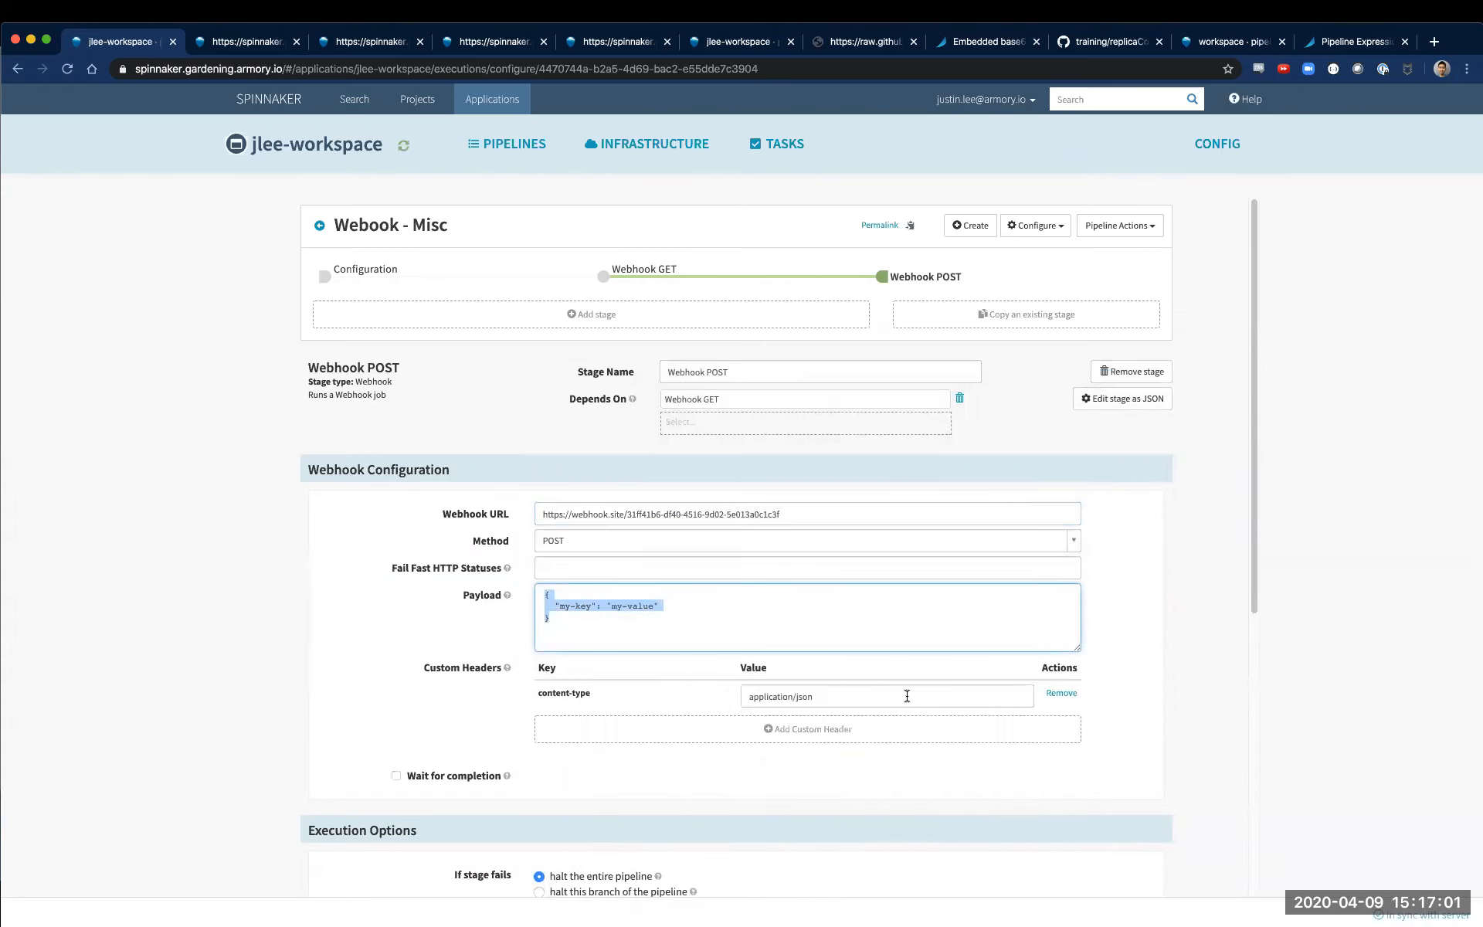
pyautogui.click(680, 289)
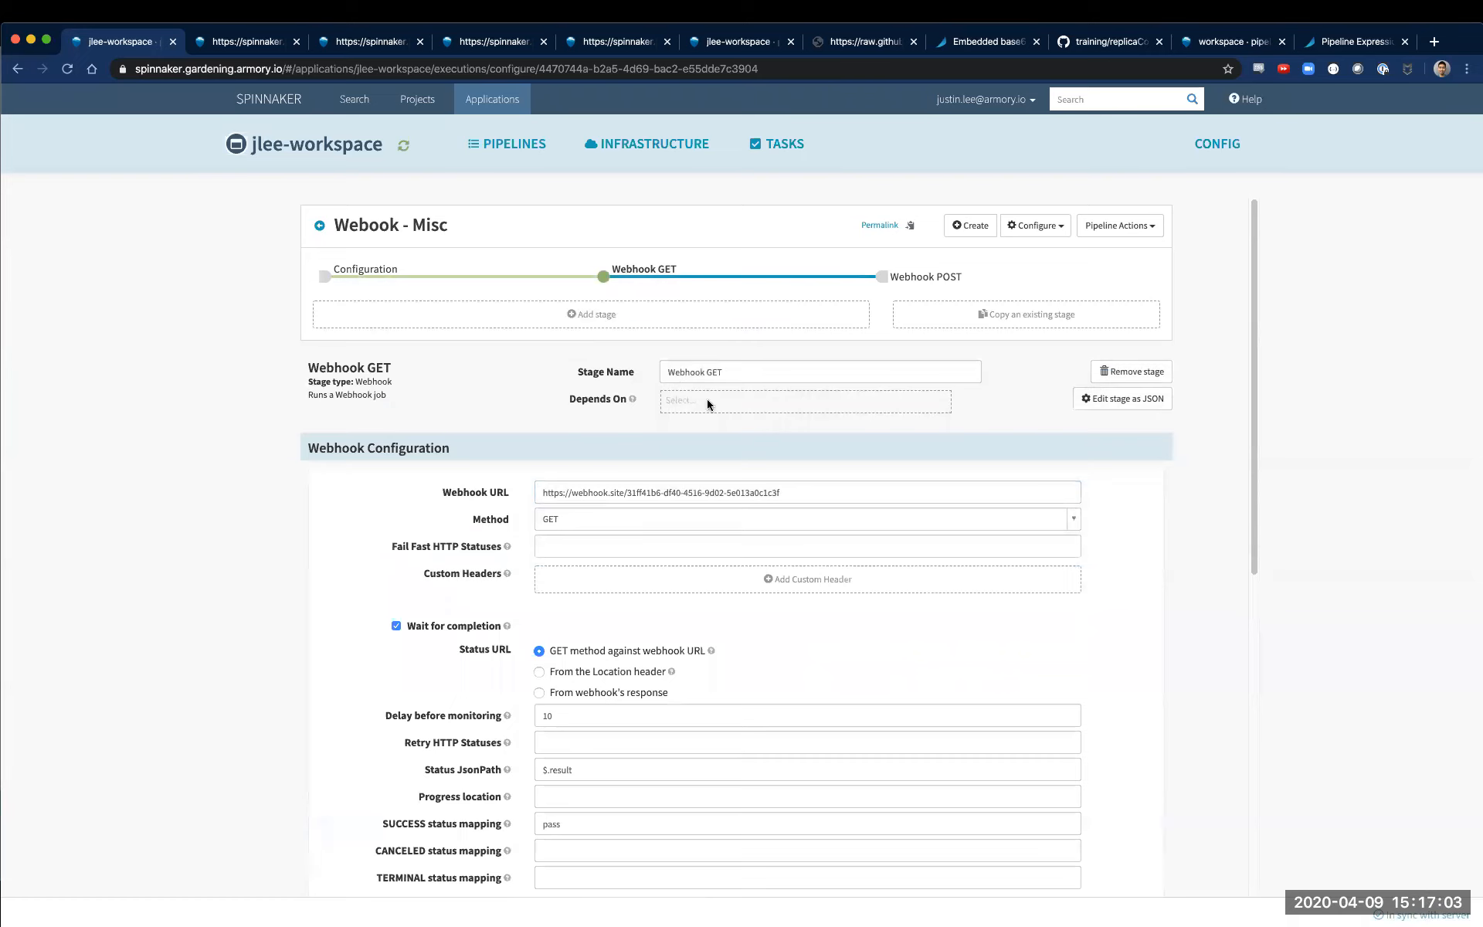
pyautogui.click(940, 276)
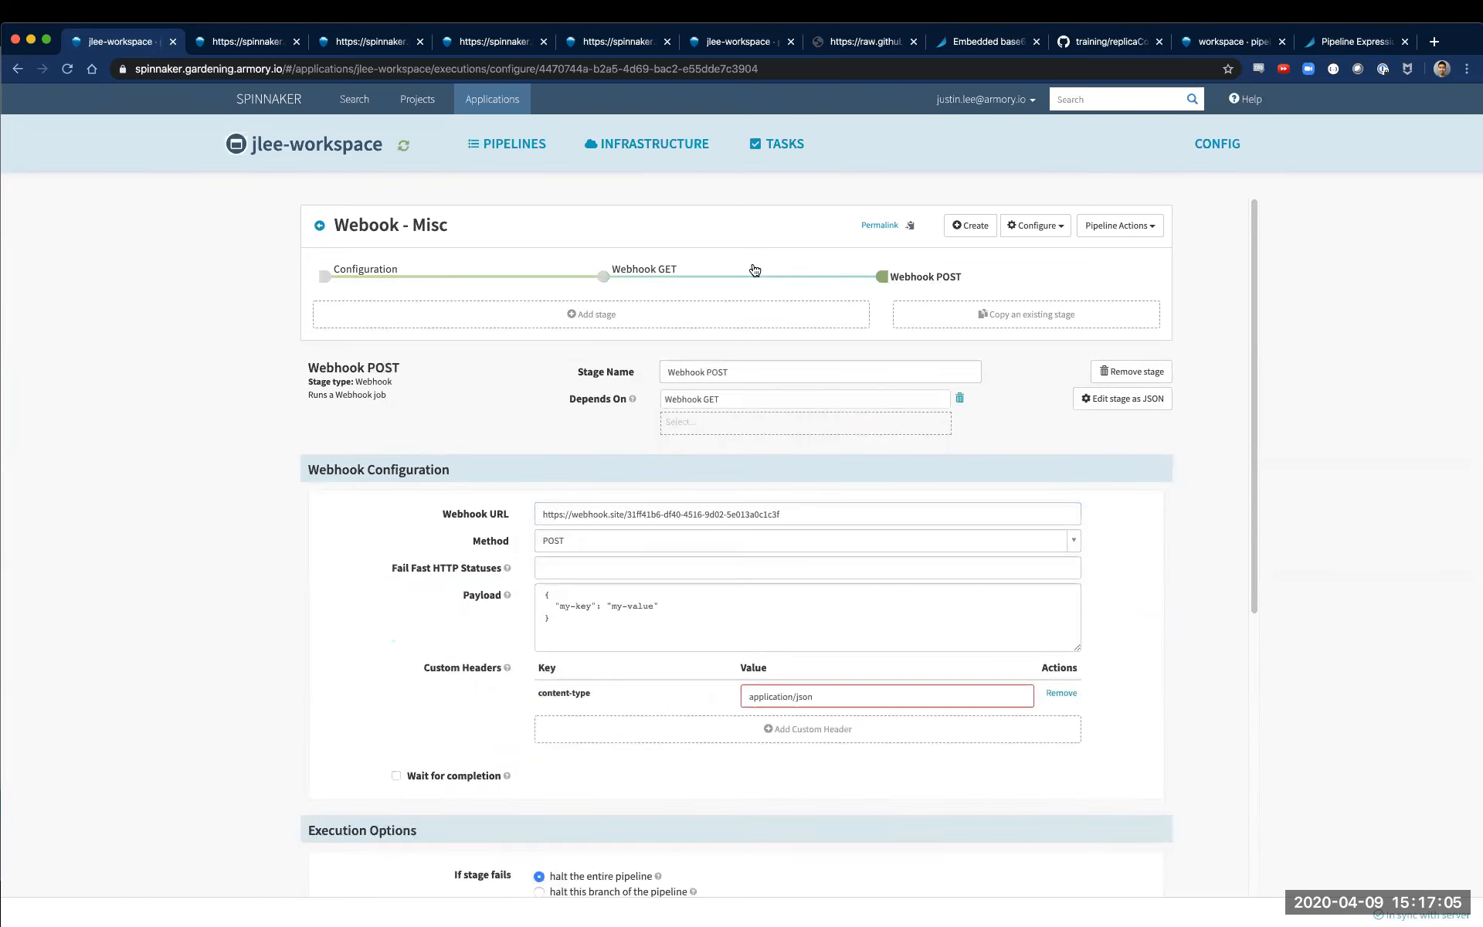
pyautogui.click(732, 281)
pyautogui.click(916, 286)
pyautogui.click(766, 284)
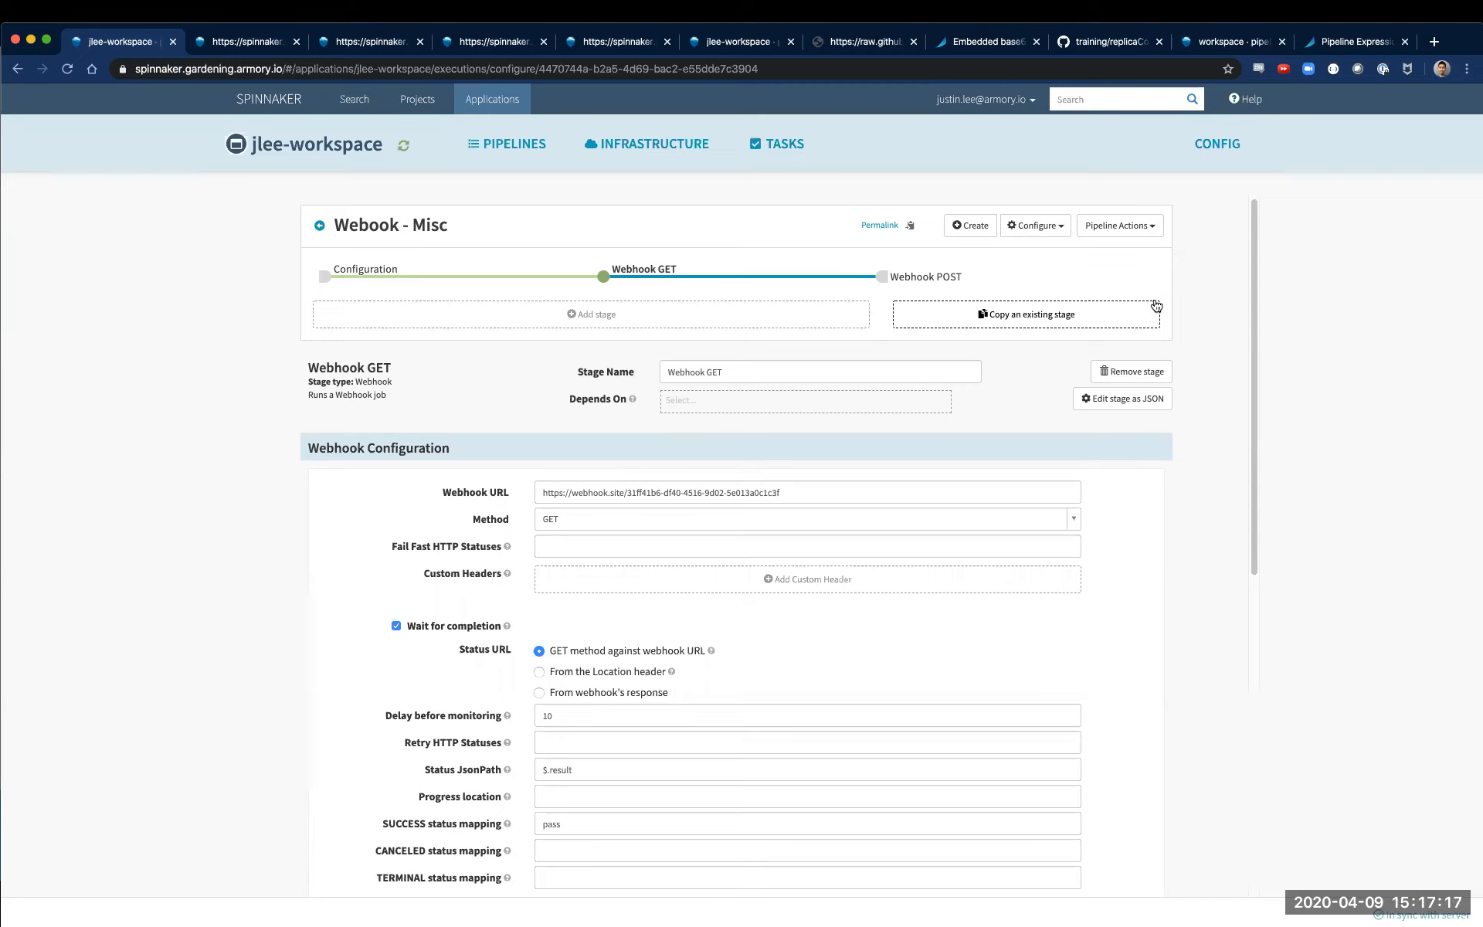
pyautogui.scroll(-3, 355, 671)
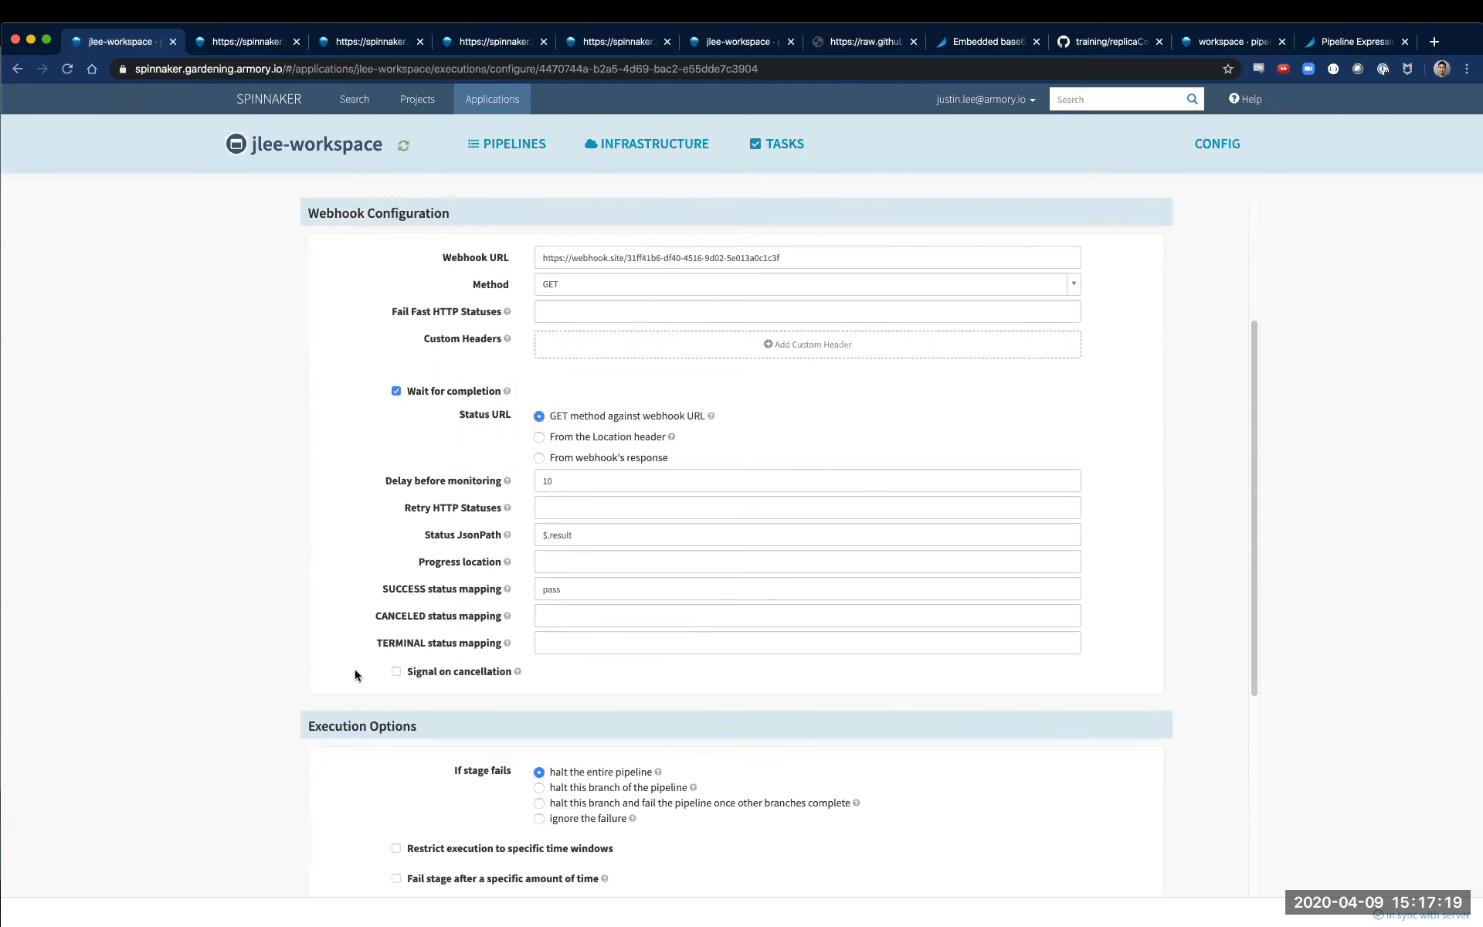
pyautogui.scroll(1, 371, 649)
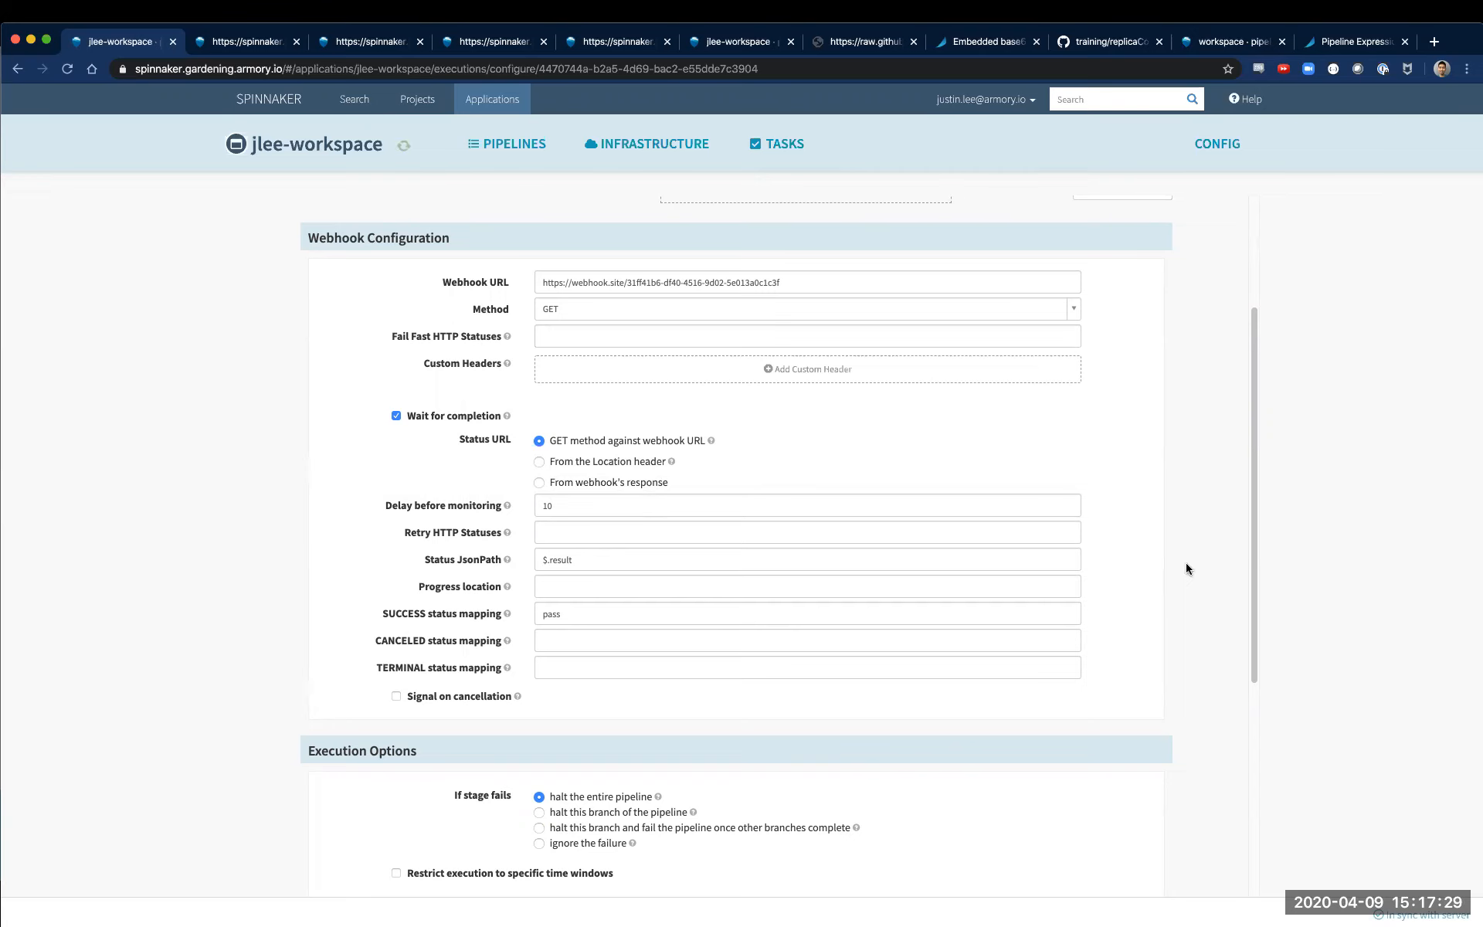
# Try to arrange the Spinnaker and Webhook.site windows side by side over the presented slides
pyautogui.hotkey('ctrl', 'alt', 'Left')
pyautogui.click(1164, 623)
pyautogui.hotkey('ctrl', 'alt', 'Right')
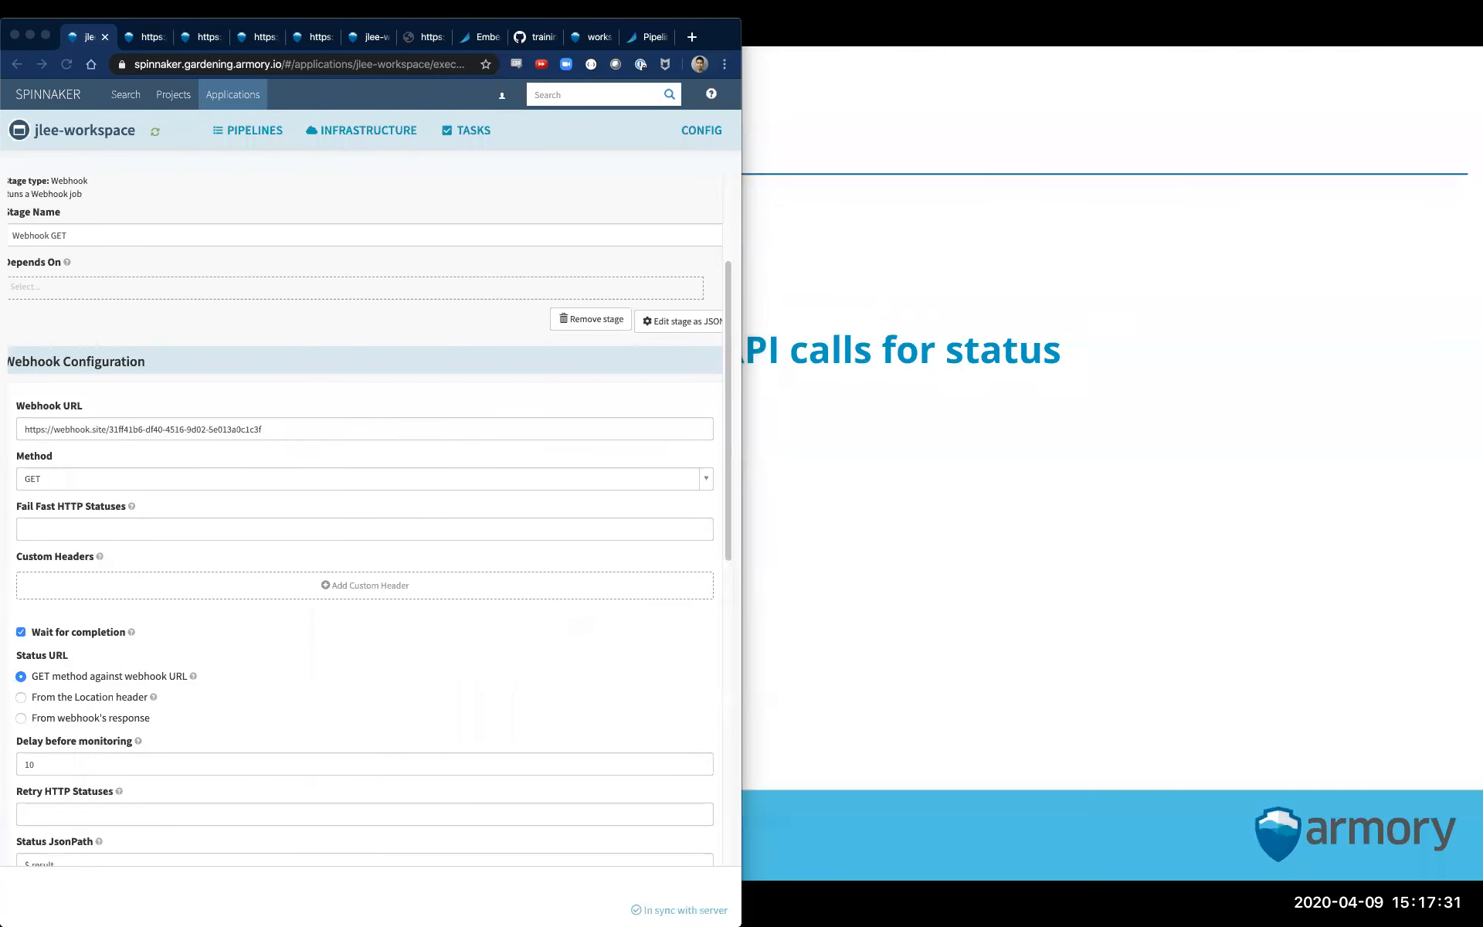
pyautogui.moveTo(1482, 325); pyautogui.dragTo(455, 14)
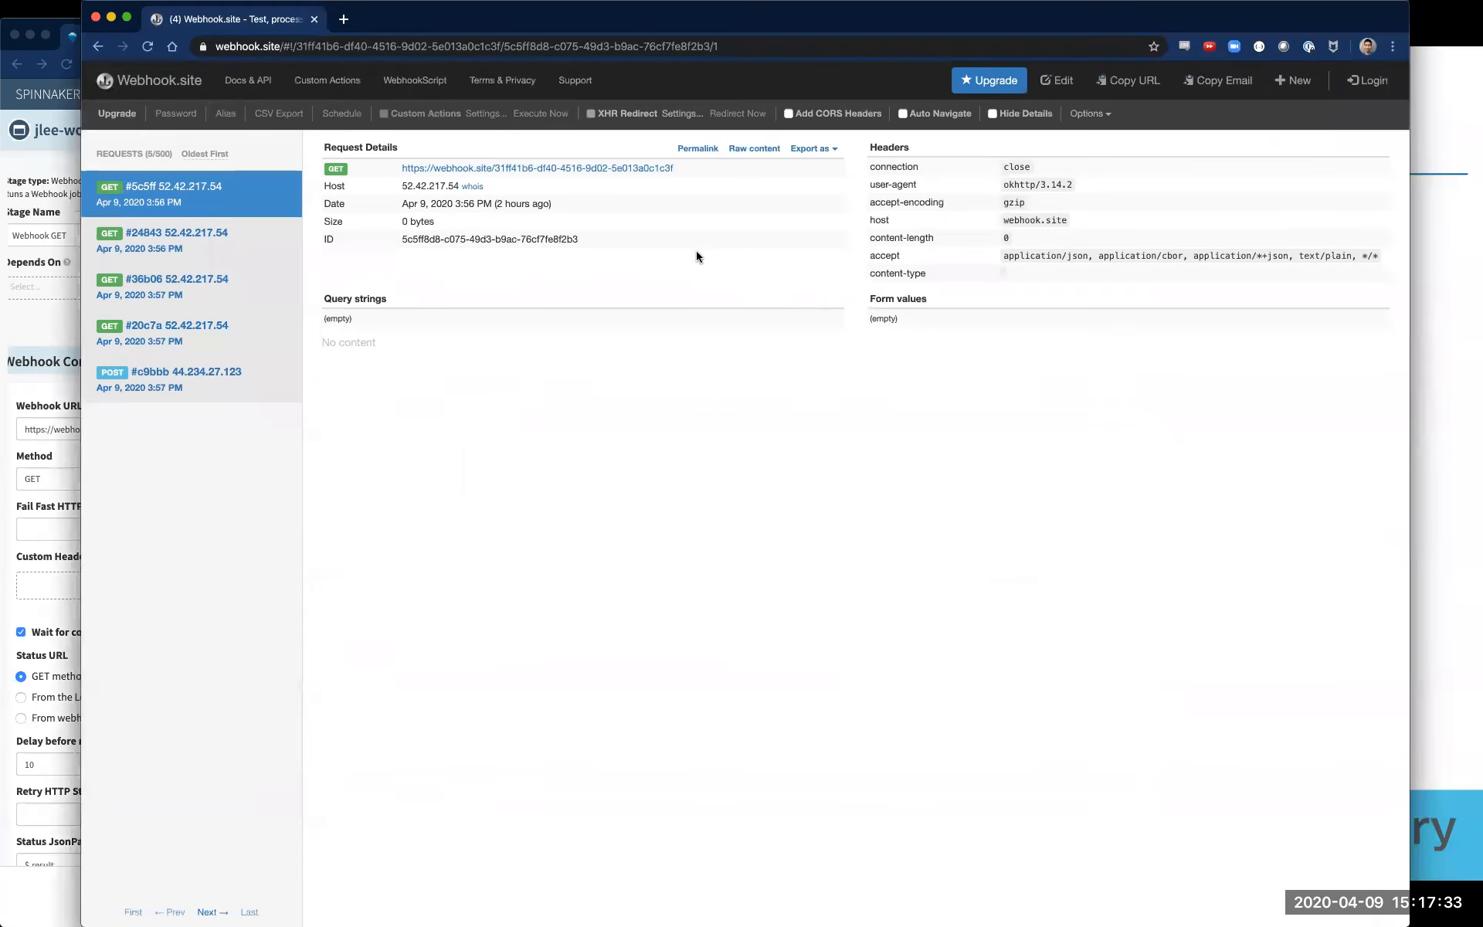
pyautogui.click(1438, 535)
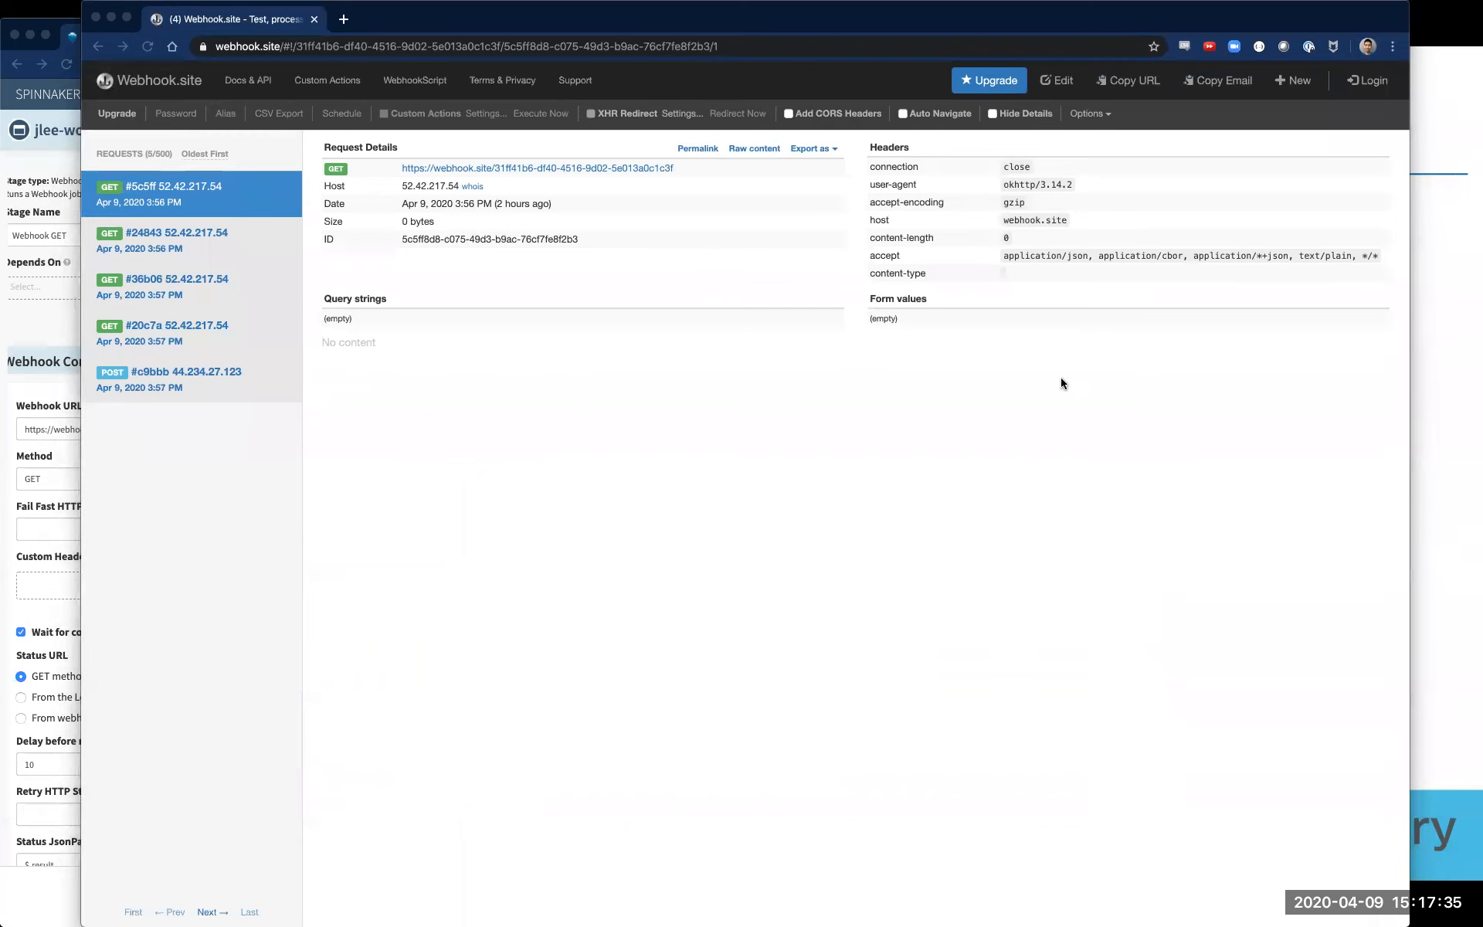
pyautogui.doubleClick(854, 12)
pyautogui.doubleClick(722, 24)
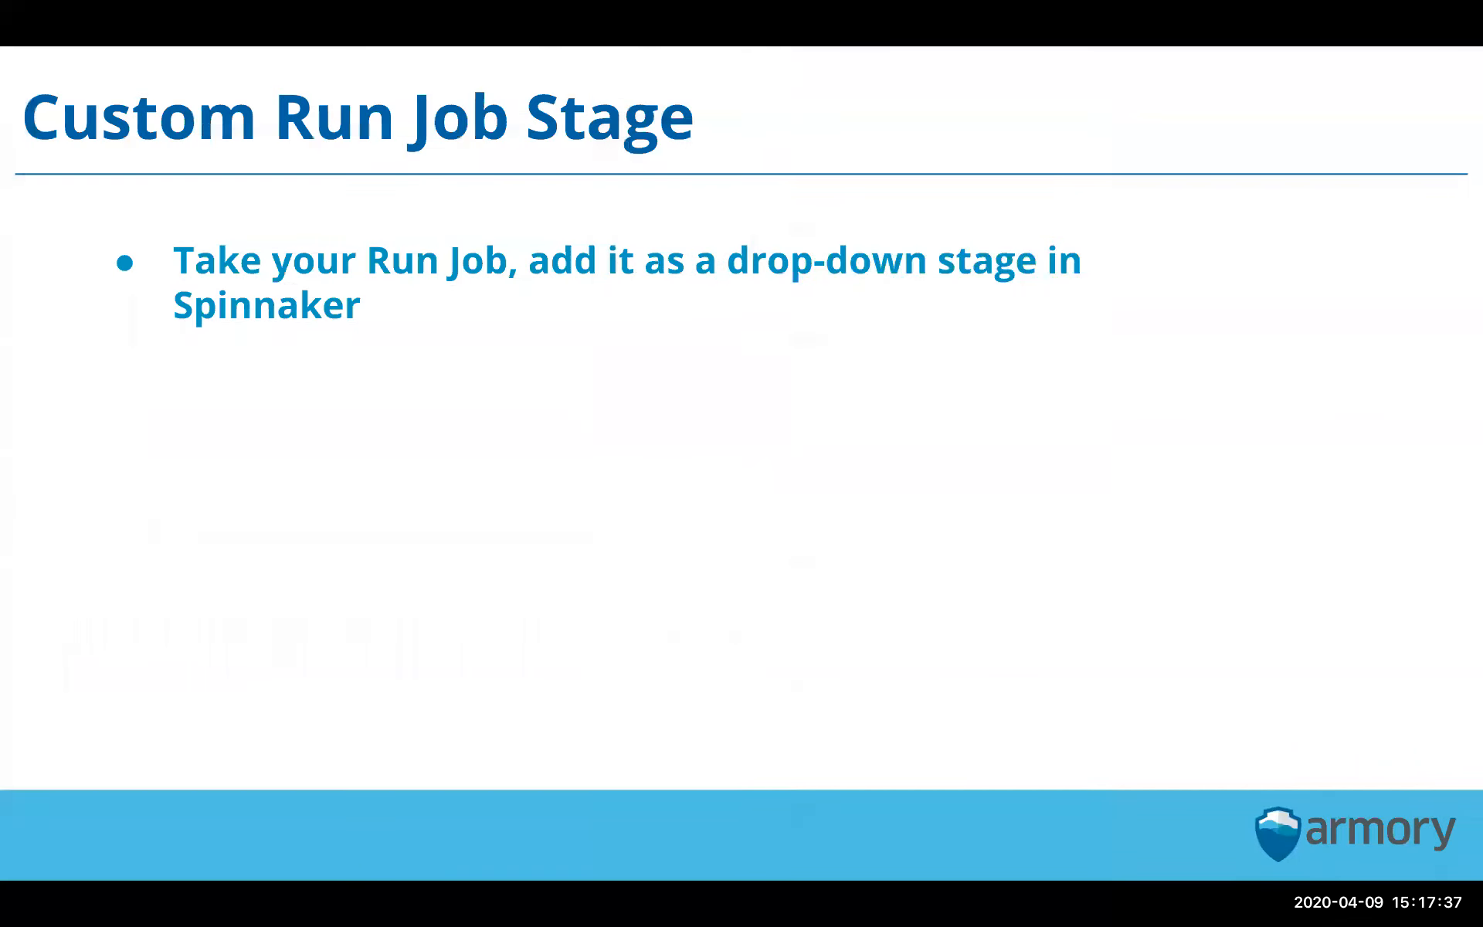
# Exit the slide presentation and tile the Spinnaker and Webhook.site windows side by side, each on half the screen
pyautogui.press('Escape')
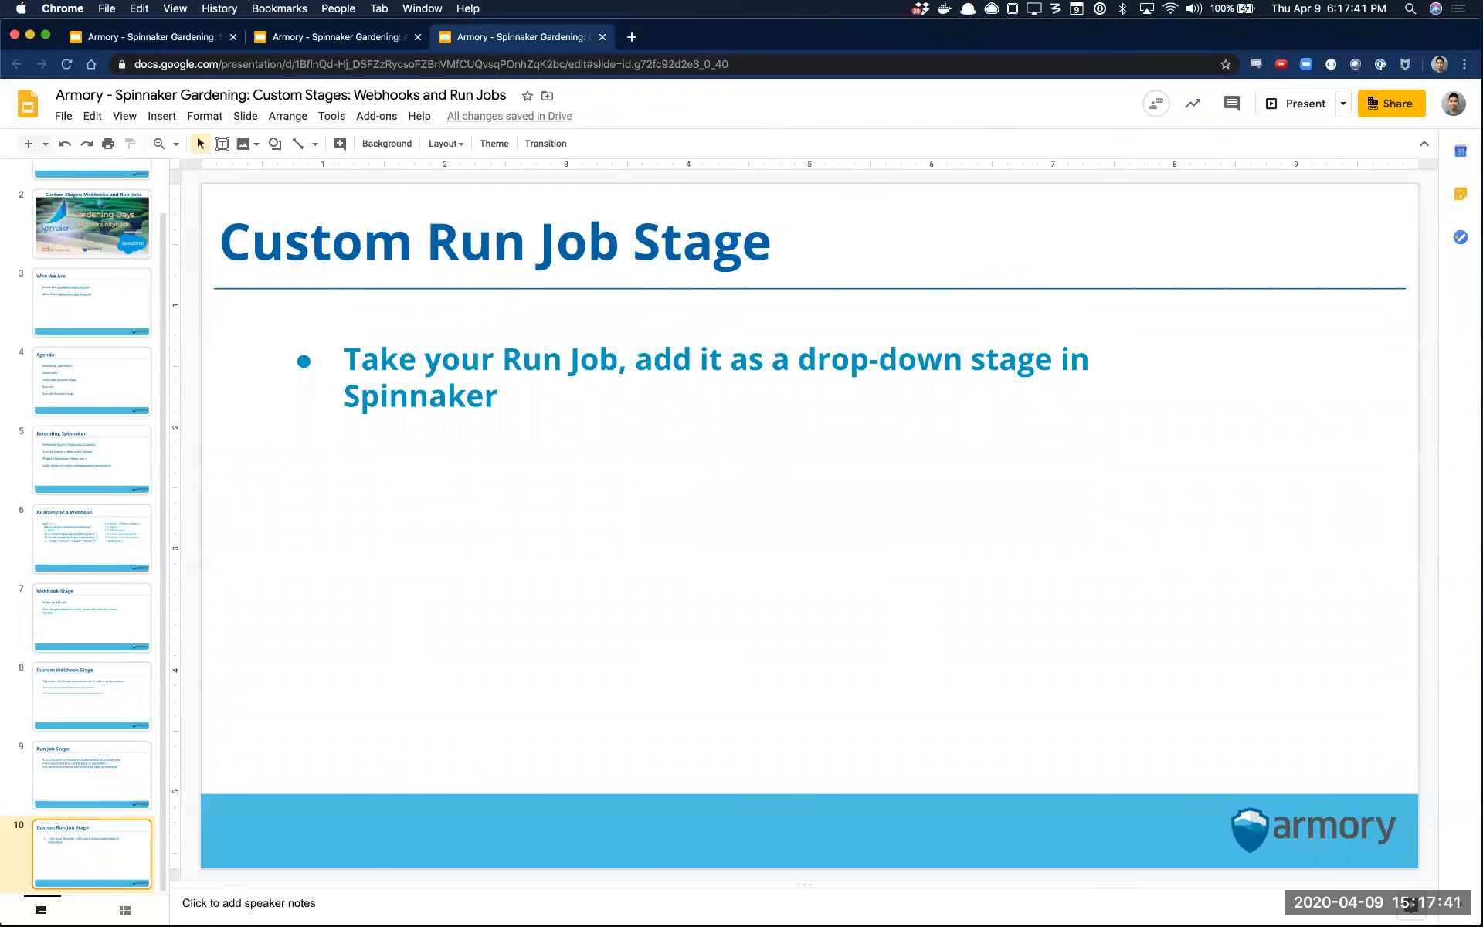
pyautogui.moveTo(1482, 185); pyautogui.dragTo(1035, 40)
pyautogui.press('alt+super+Left')
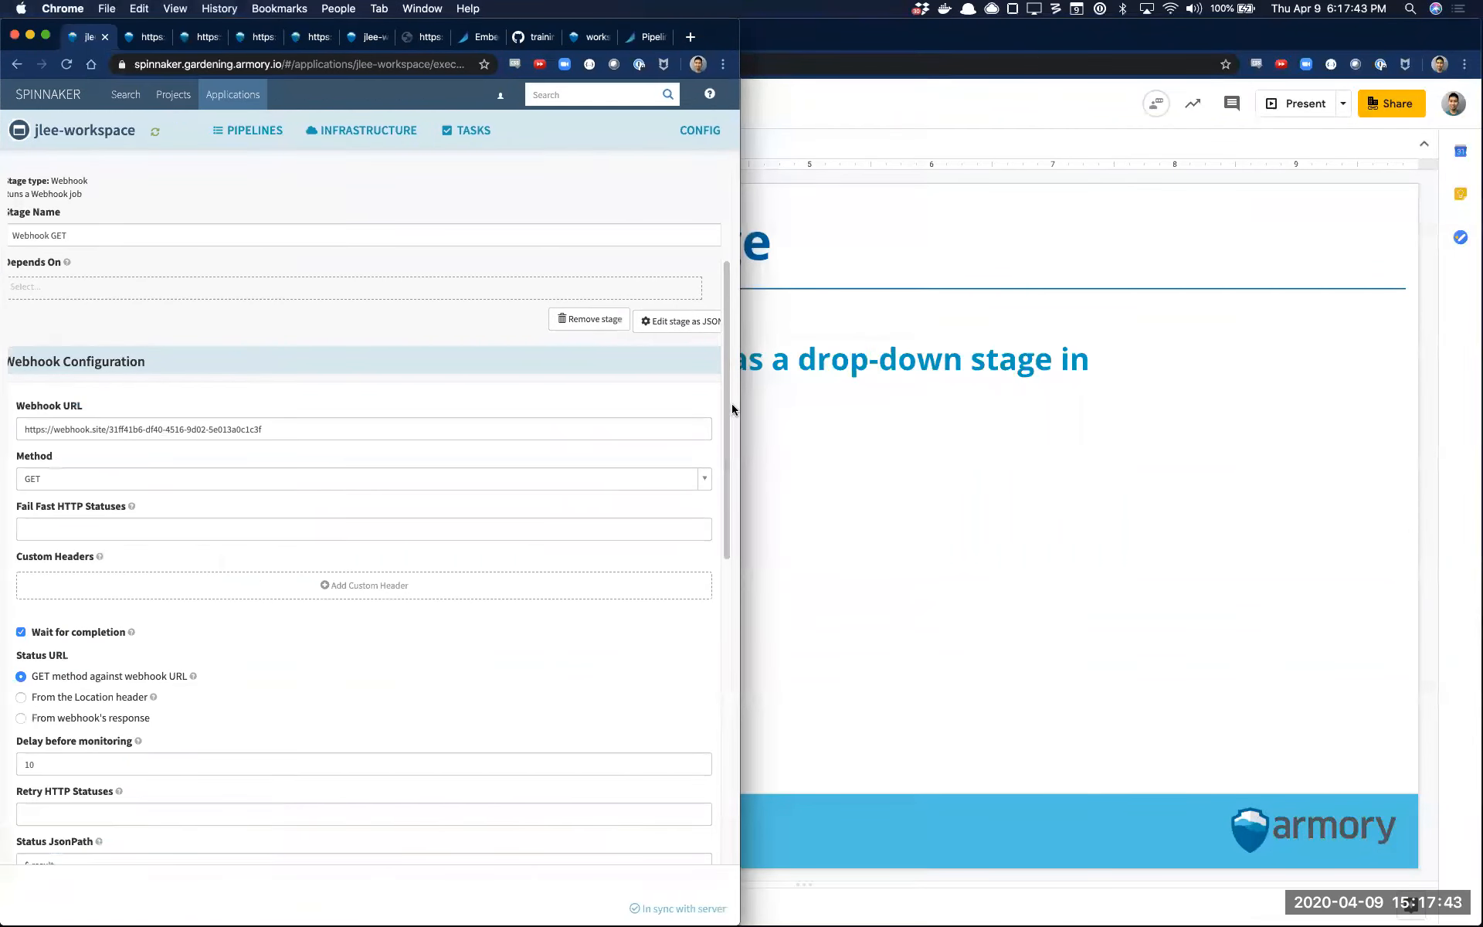
pyautogui.moveTo(1482, 247); pyautogui.dragTo(1331, 80)
pyautogui.press('alt+super+Right')
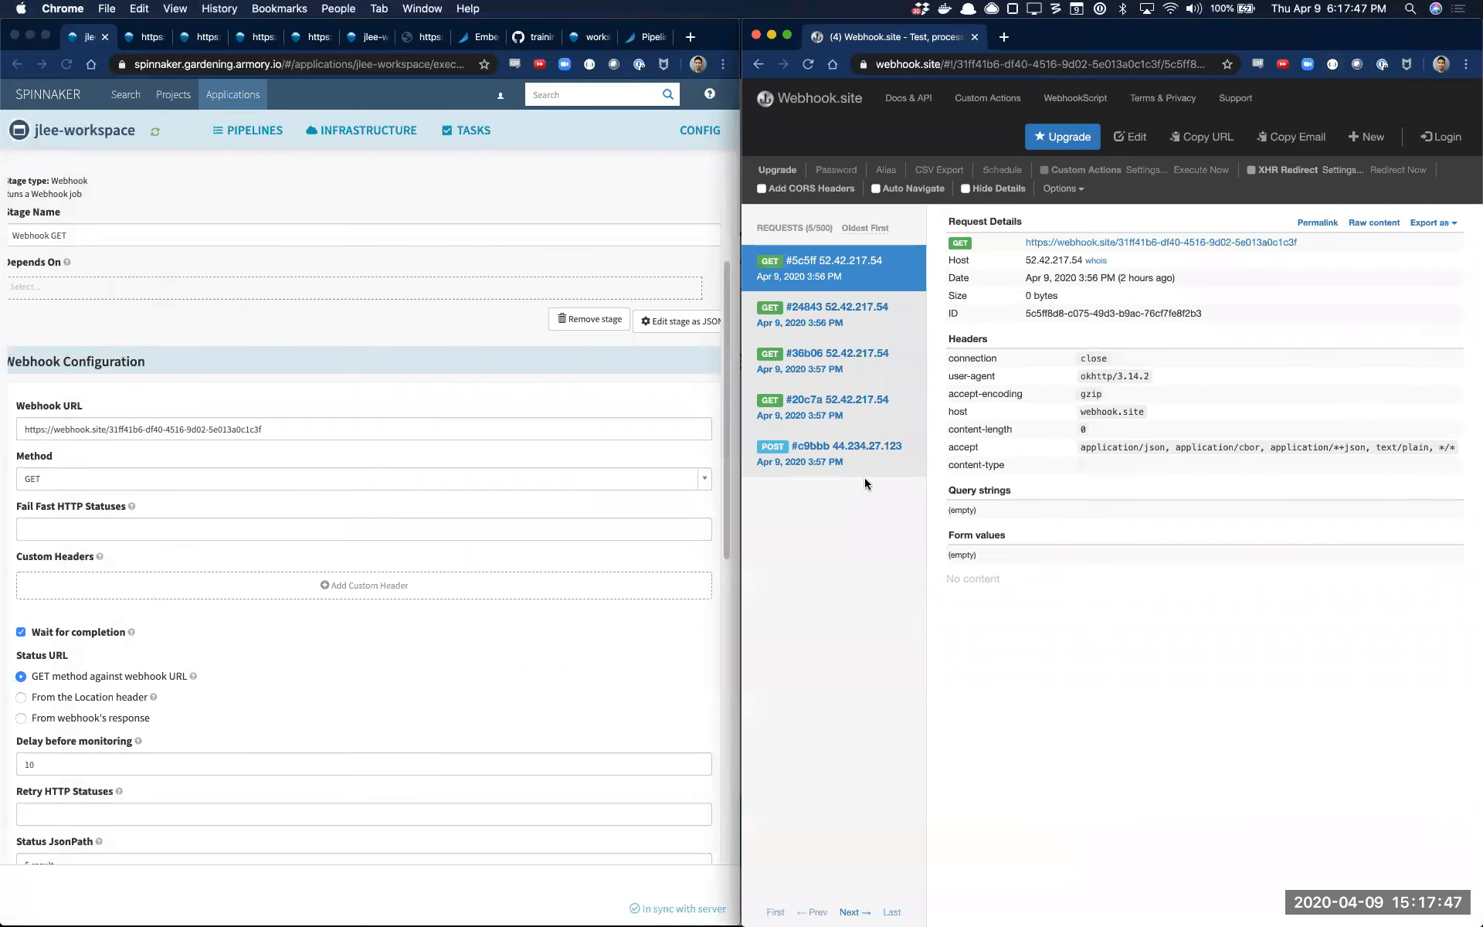
# Edit the Webhook.site URL's response body so its result value is "fail", and save the change
pyautogui.scroll(-5, 348, 703)
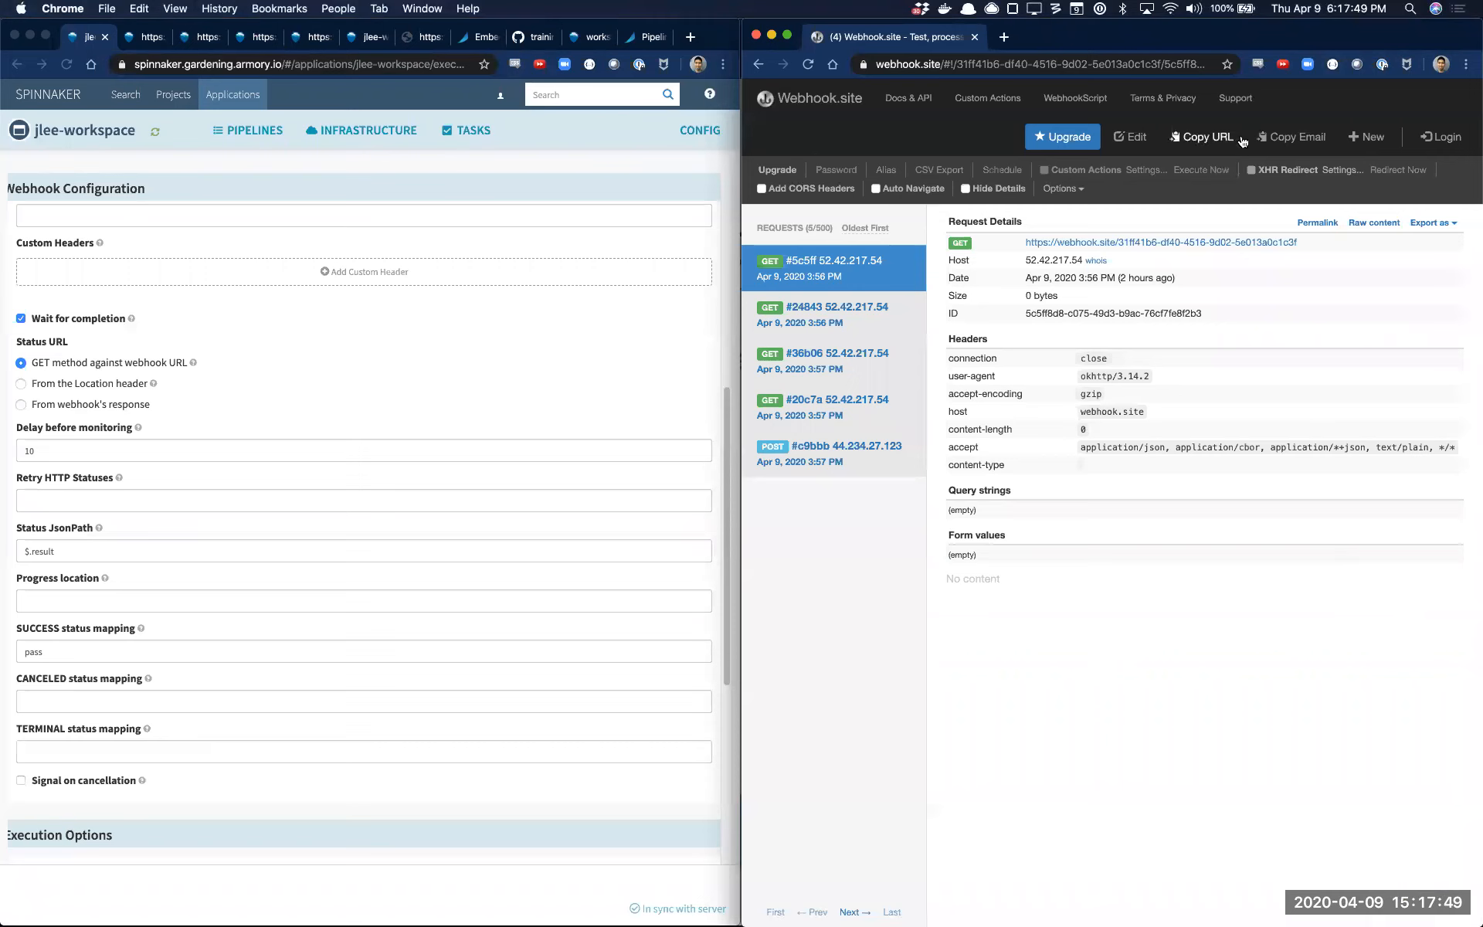
pyautogui.click(1130, 137)
pyautogui.doubleClick(995, 379)
pyautogui.write('fa')
pyautogui.write('ils')
pyautogui.click(1310, 514)
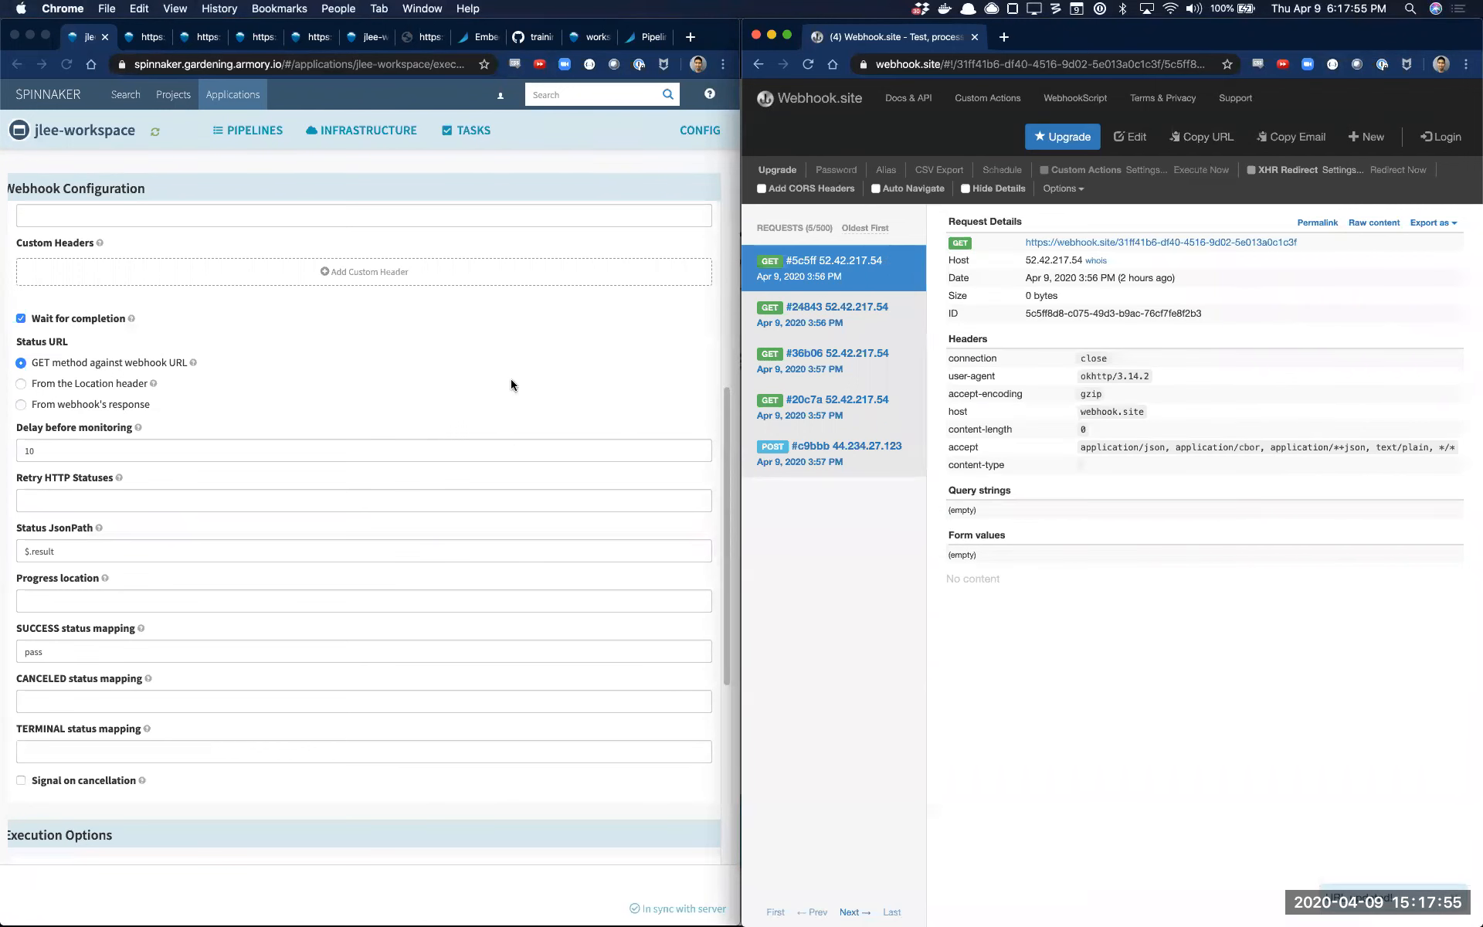
# Open the jlee-workspace pipelines overview and run the Webook - Misc pipeline manually
pyautogui.click(414, 313)
pyautogui.click(267, 143)
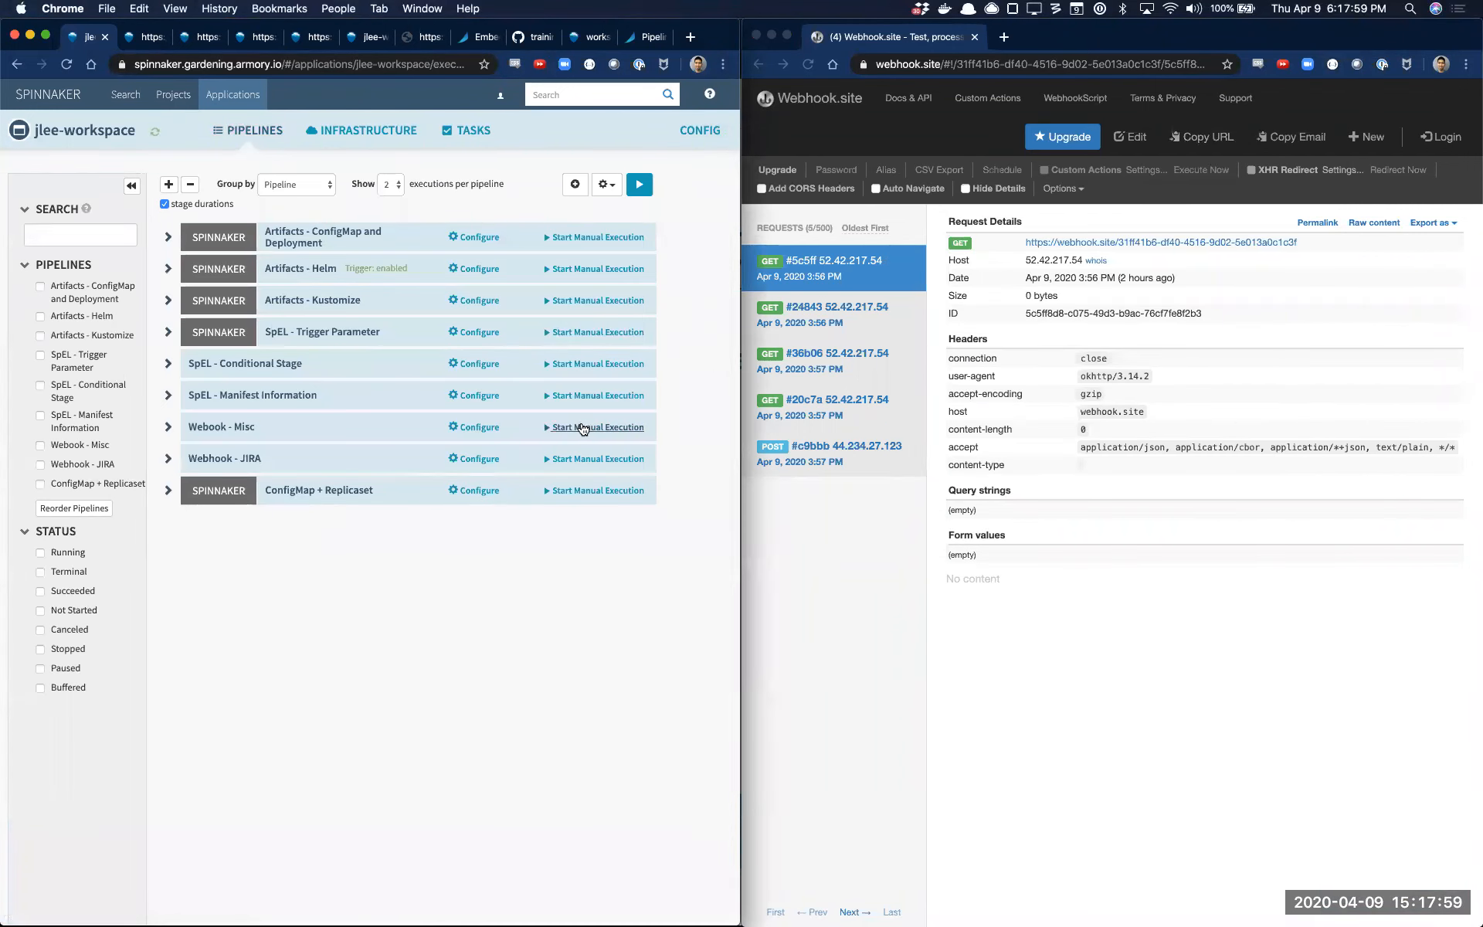
pyautogui.click(582, 427)
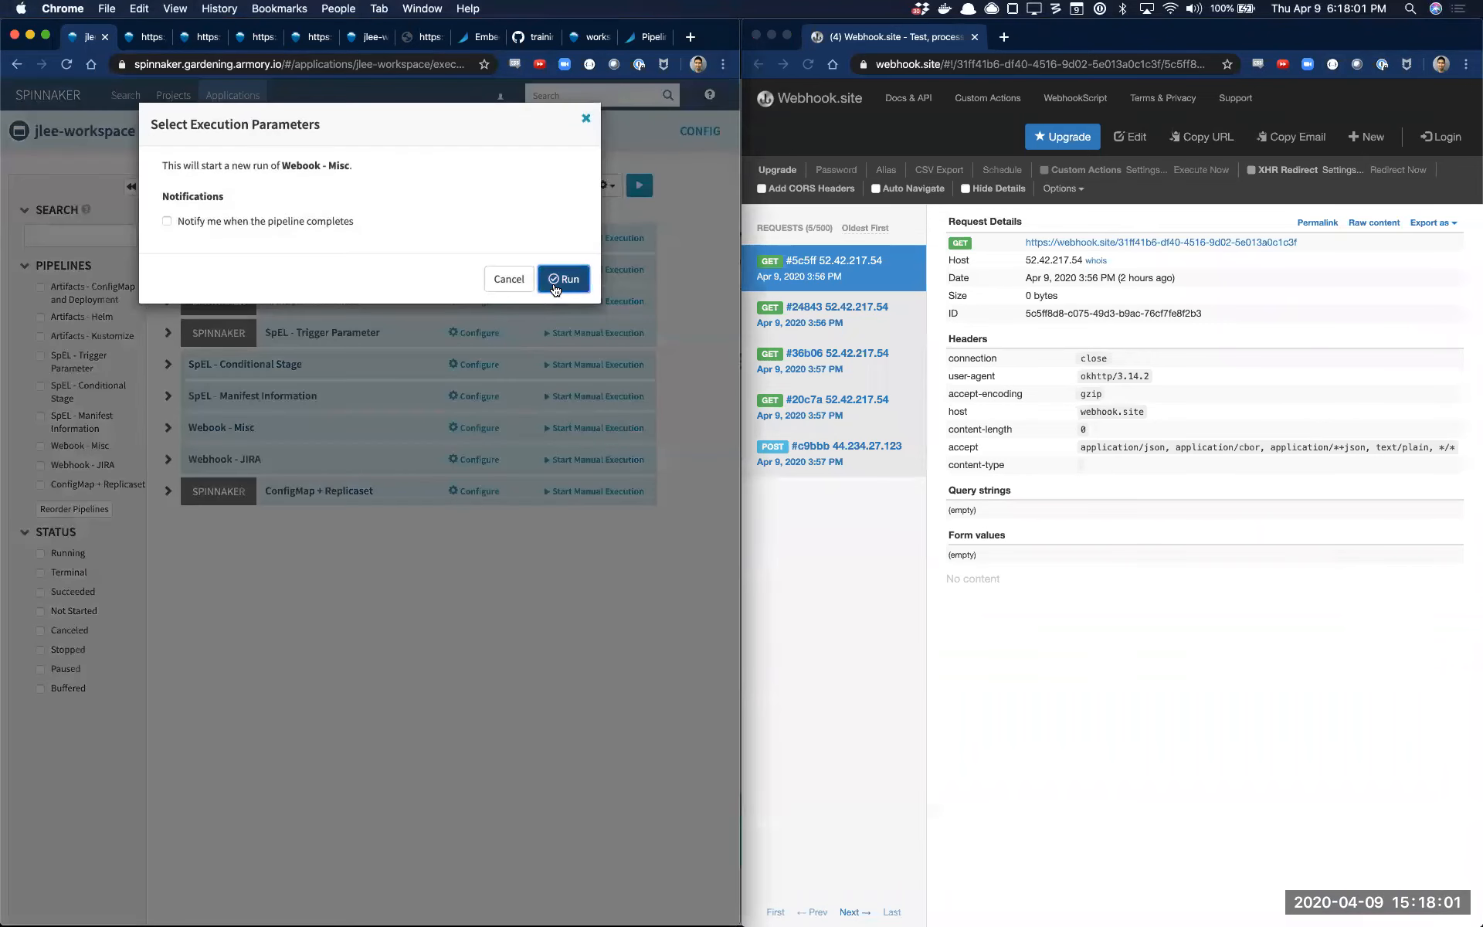
pyautogui.click(563, 280)
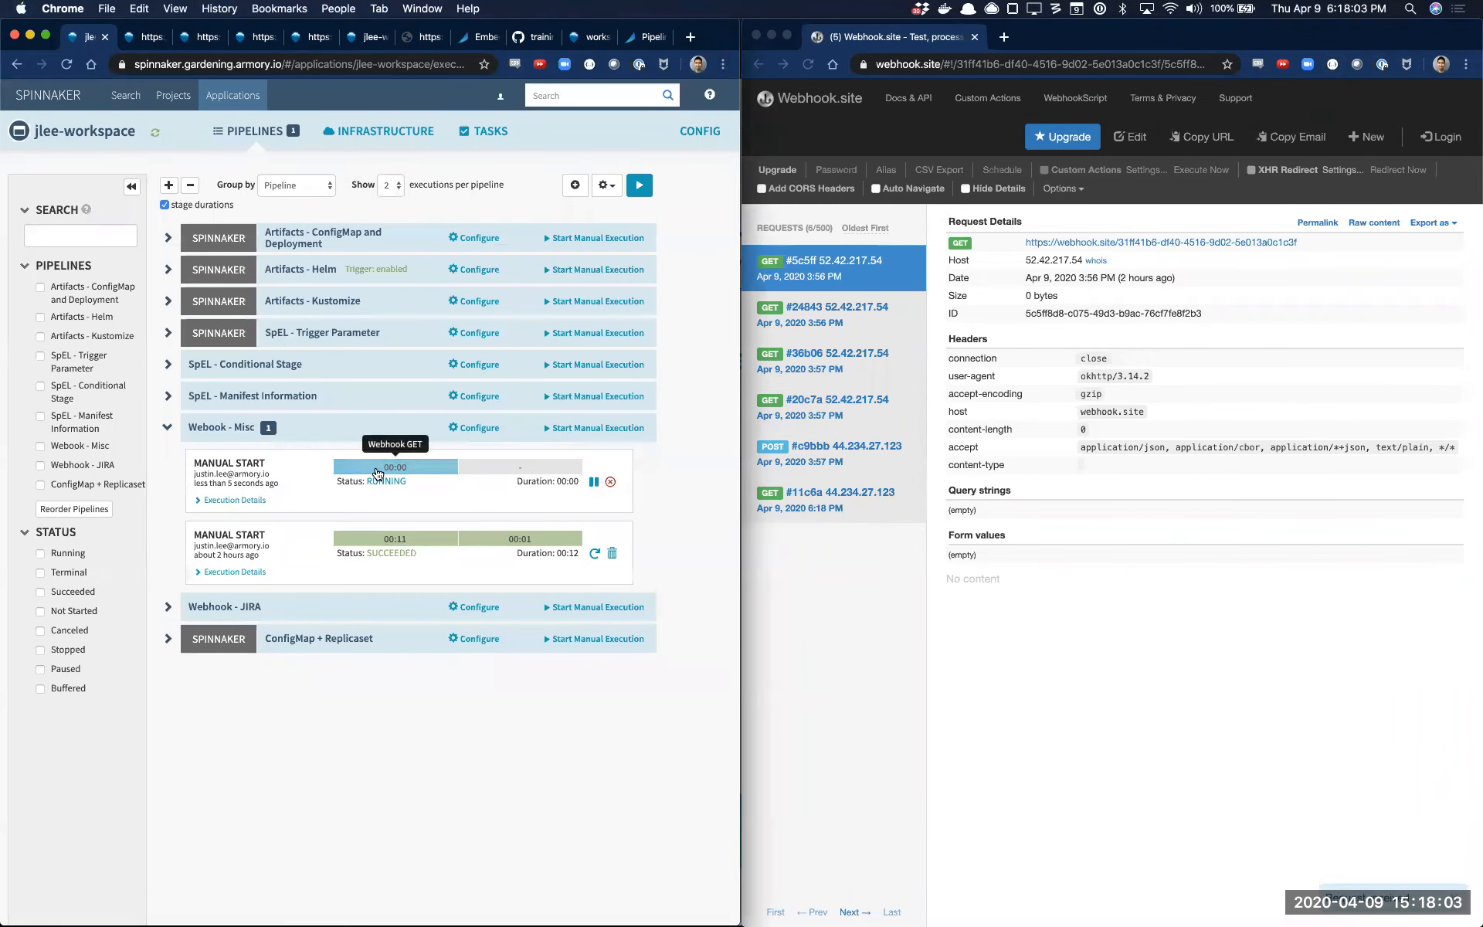
# Open the running execution's Webhook GET stage details and check them against the incoming requests on Webhook.site
pyautogui.click(377, 473)
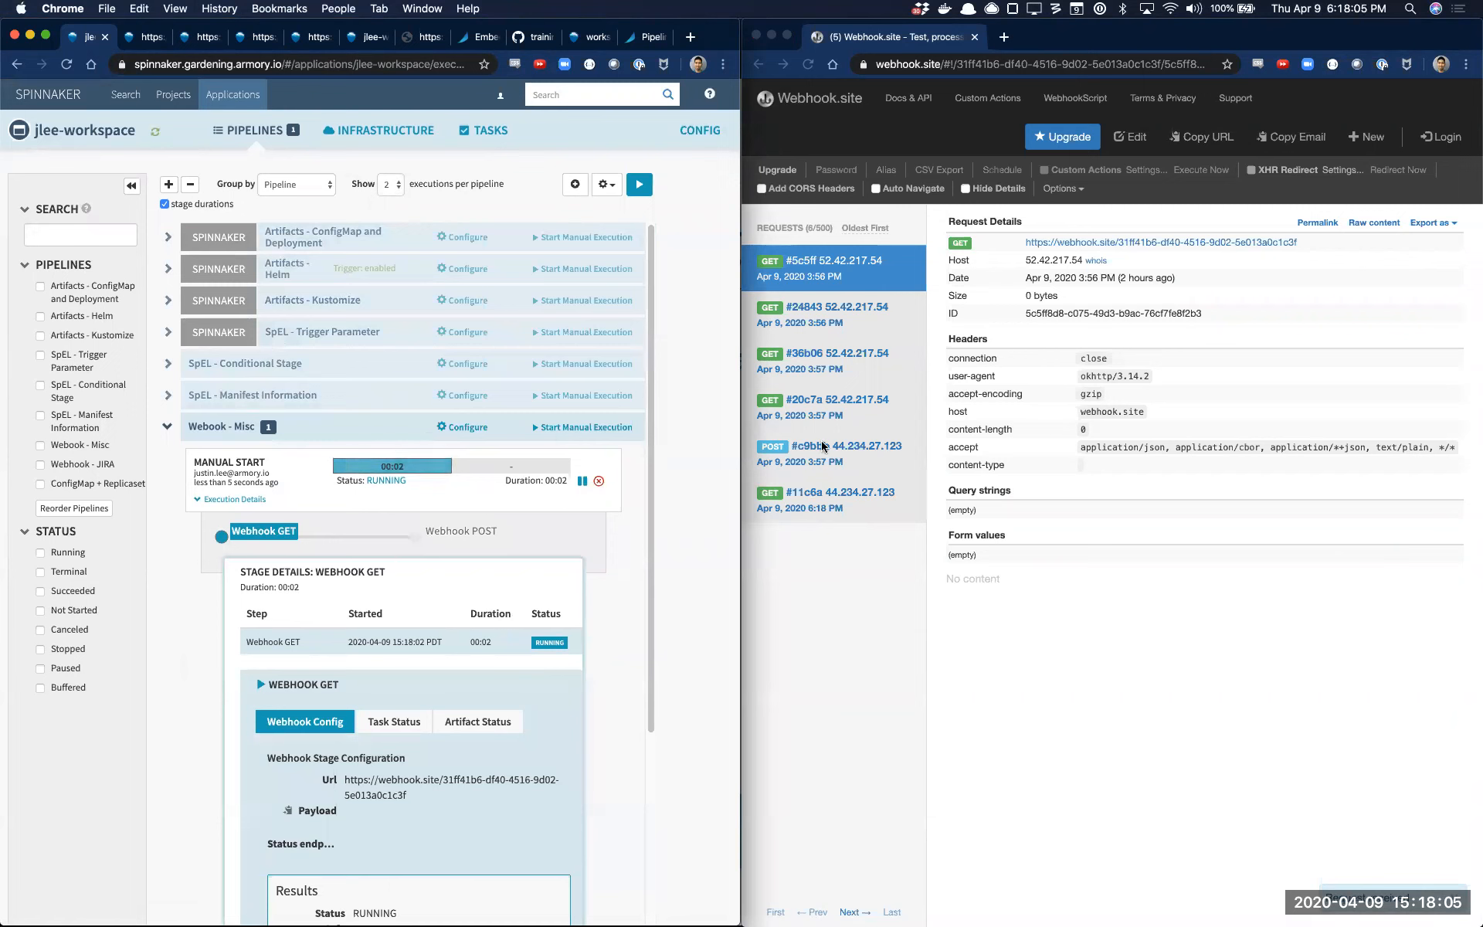
pyautogui.click(837, 517)
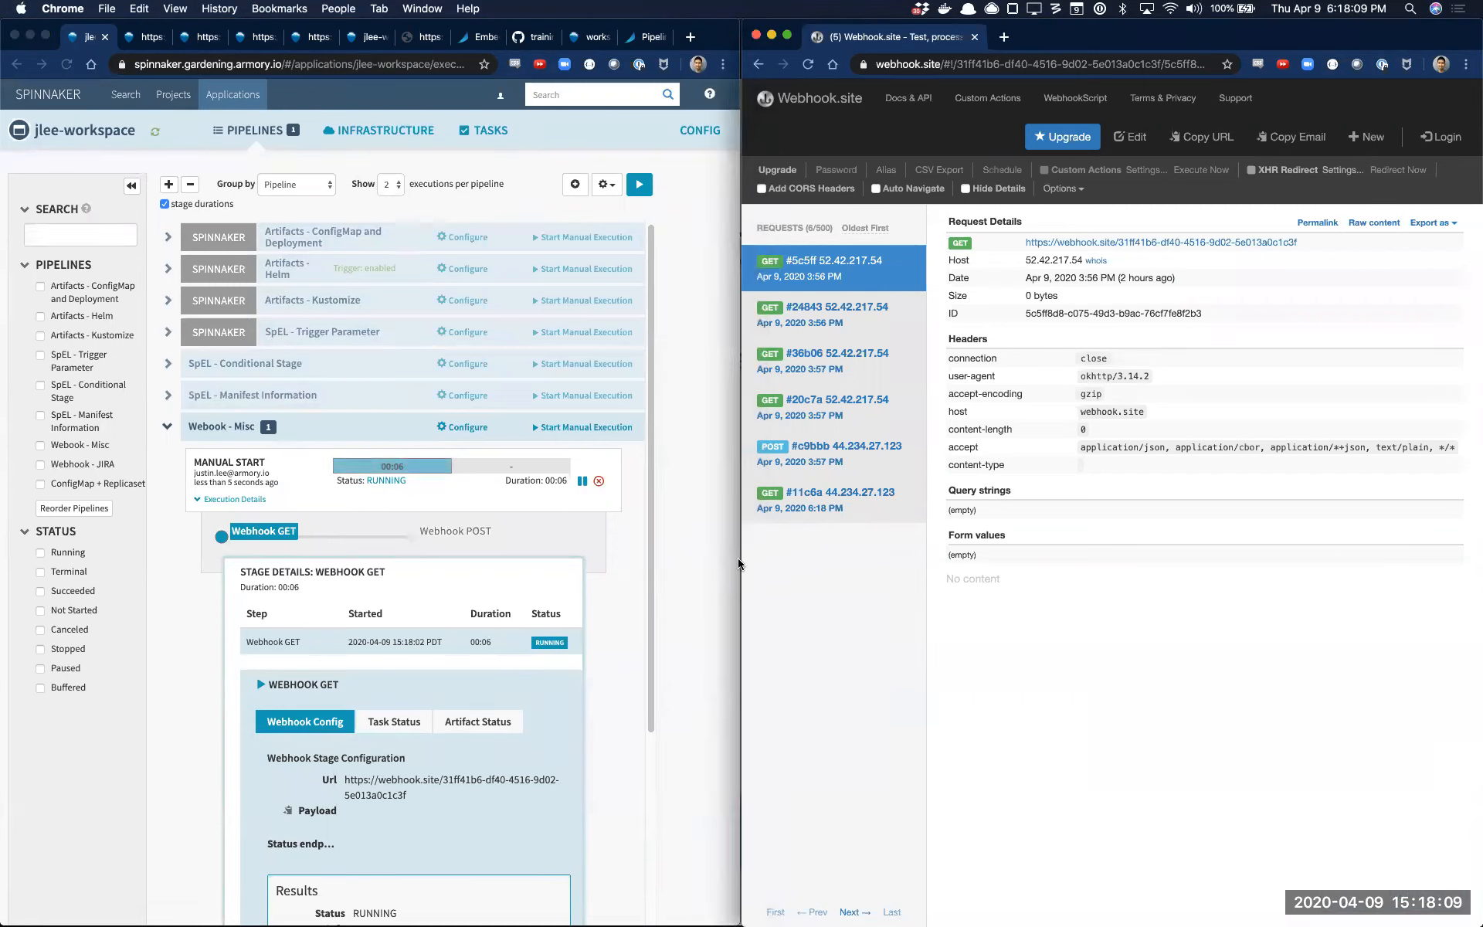
pyautogui.scroll(-3, 550, 618)
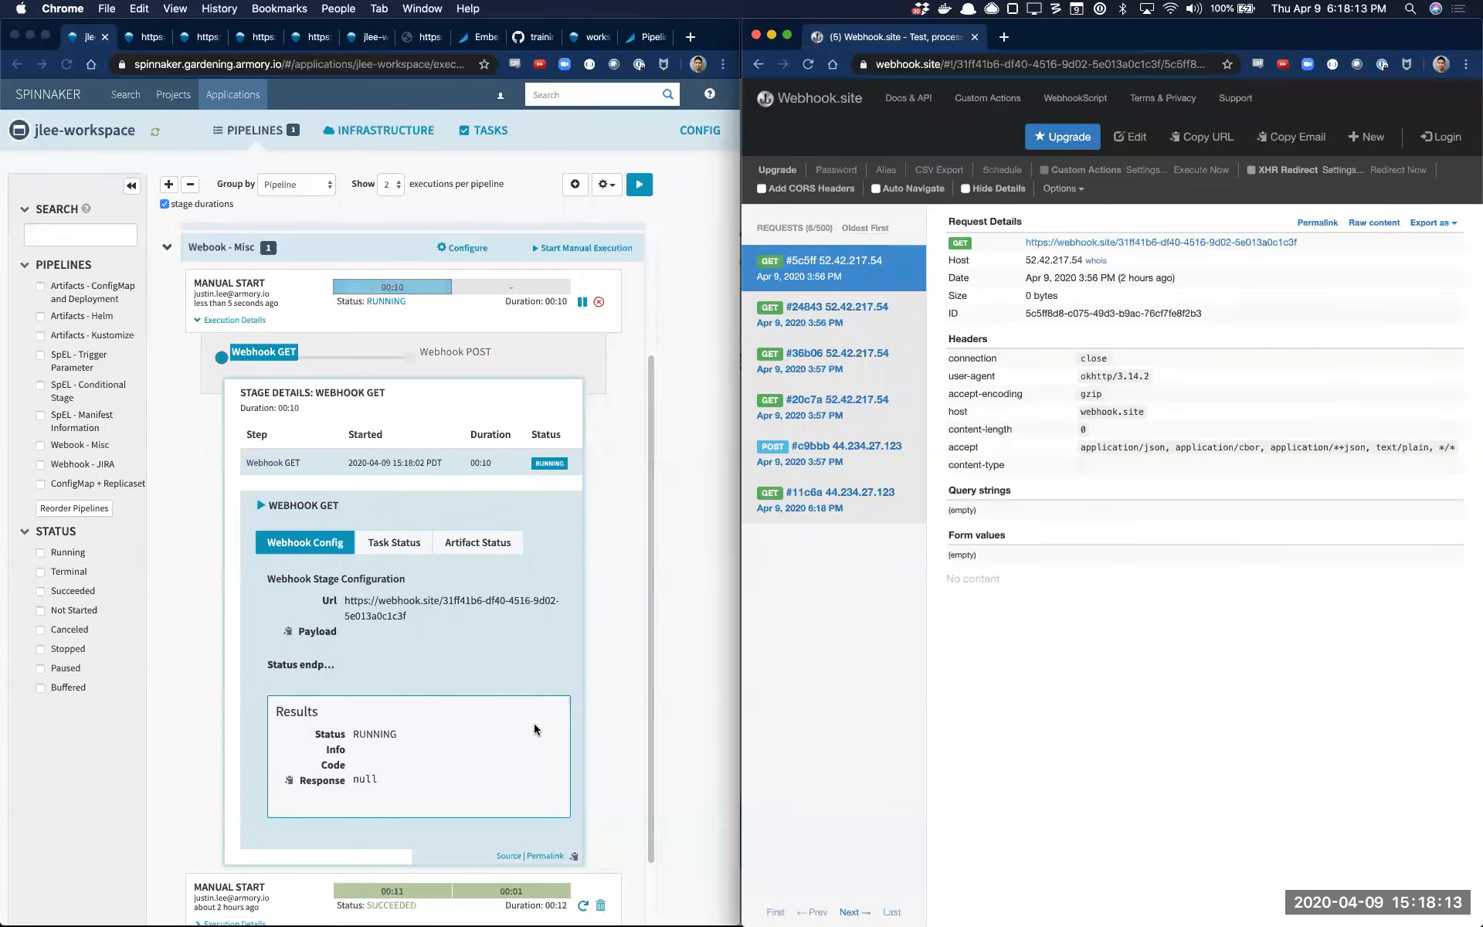
pyautogui.click(718, 599)
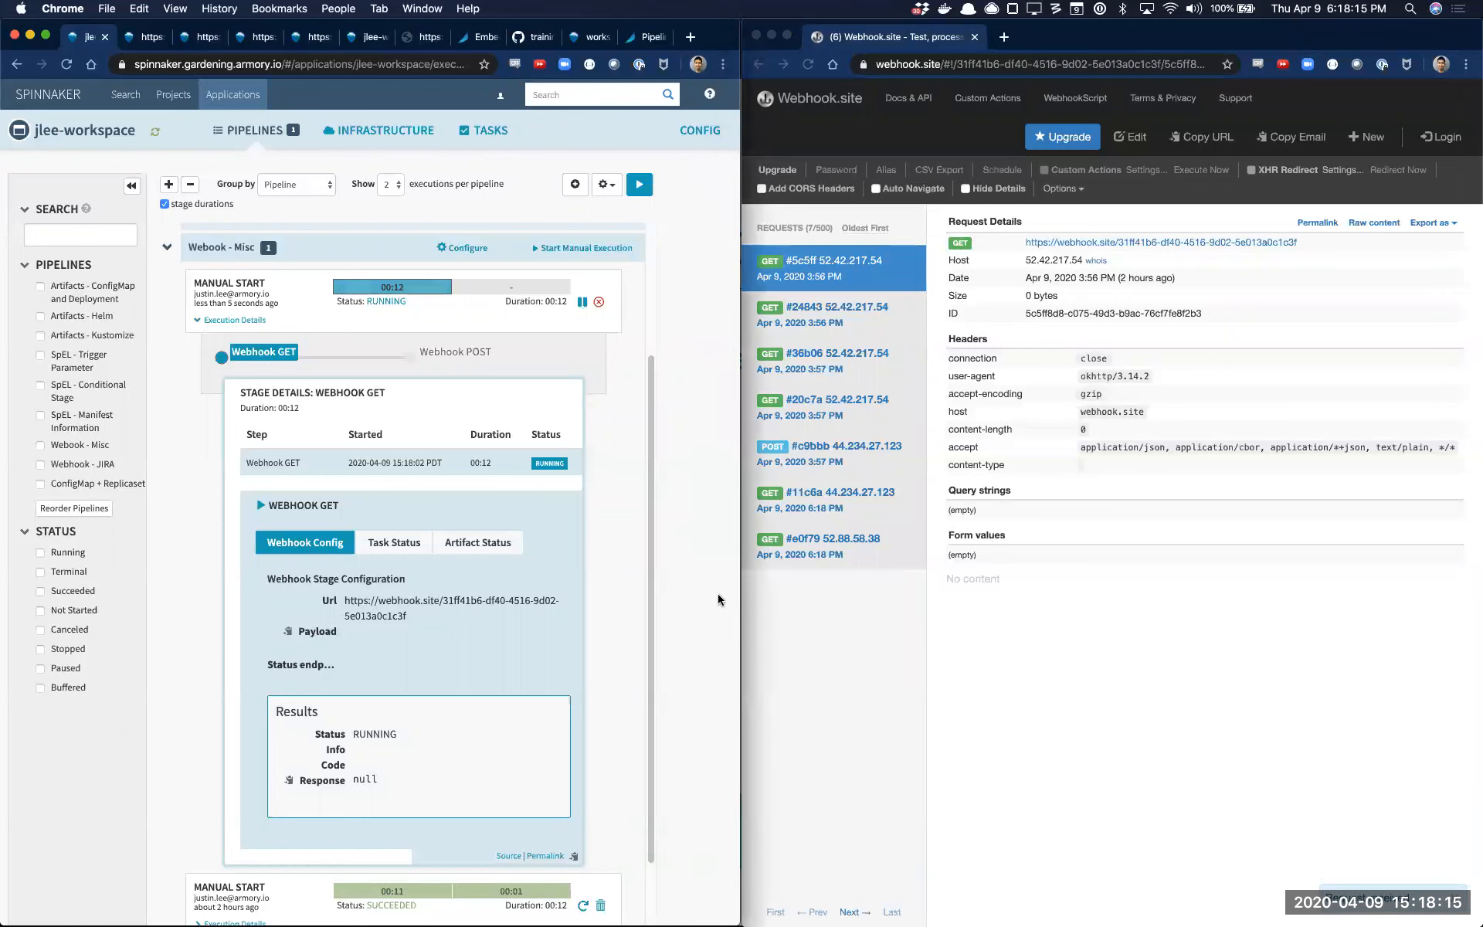
# Widen the Spinnaker window and inspect the Webhook GET stage's task status, artifact status and webhook configuration results
pyautogui.moveTo(739, 600); pyautogui.dragTo(989, 584)
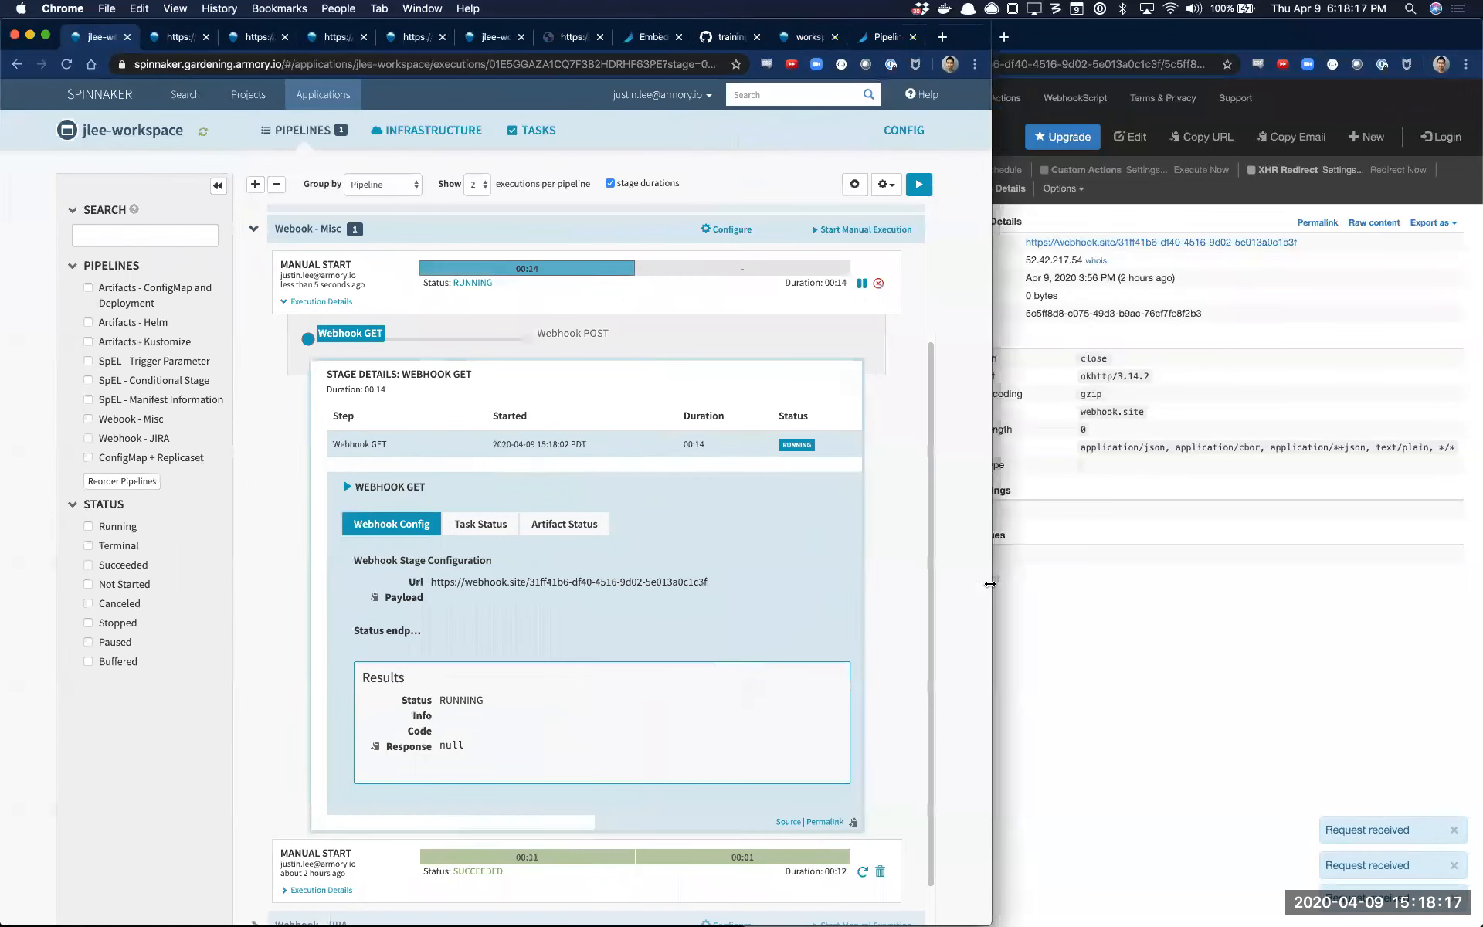
pyautogui.click(483, 525)
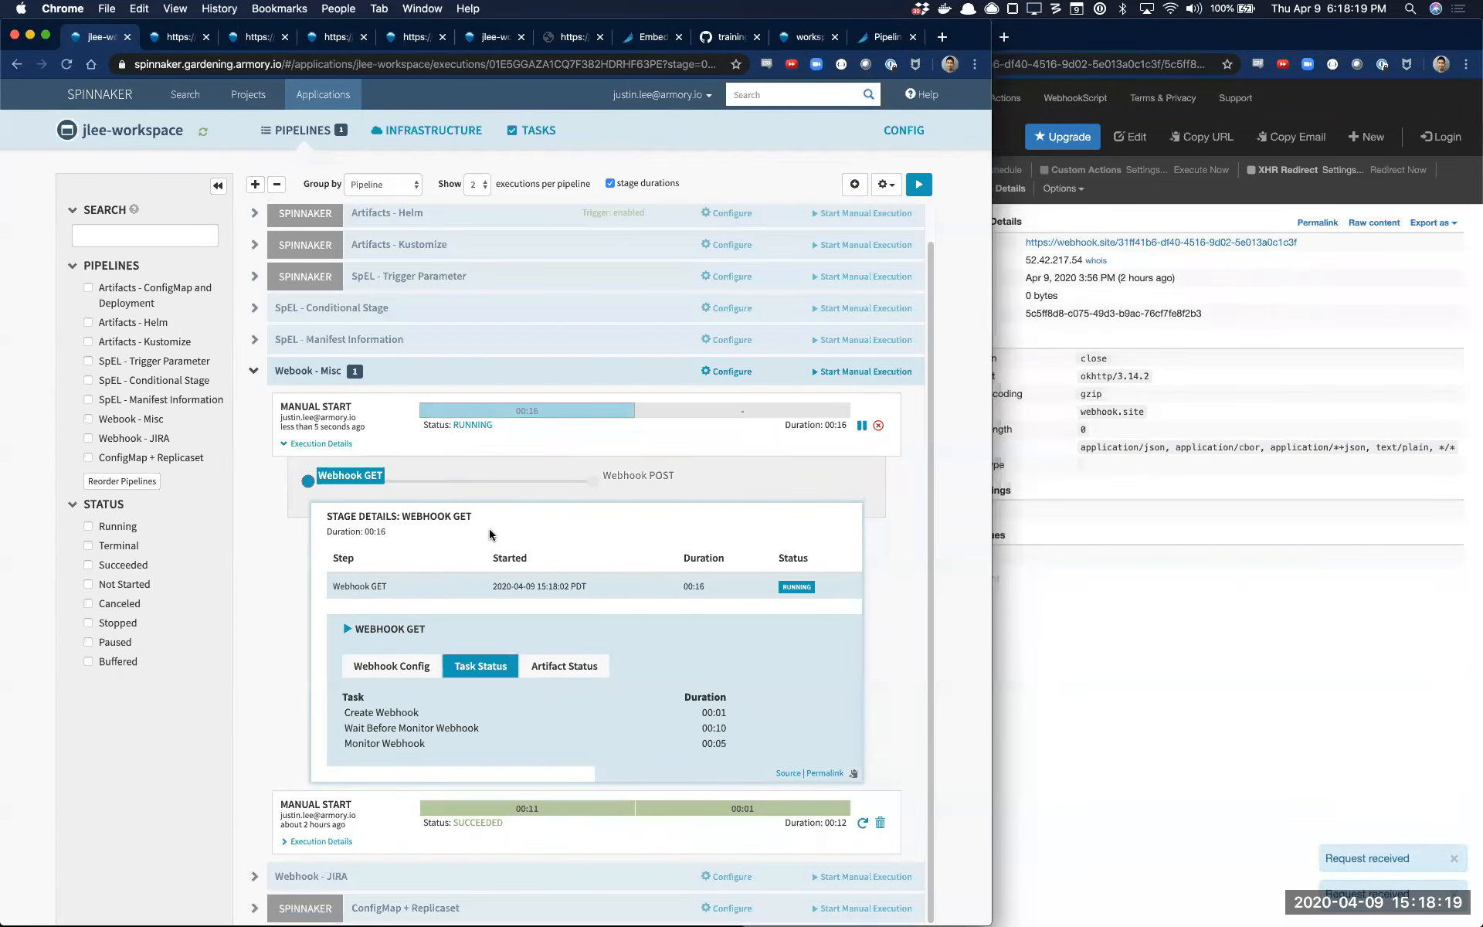
pyautogui.click(564, 666)
pyautogui.click(392, 666)
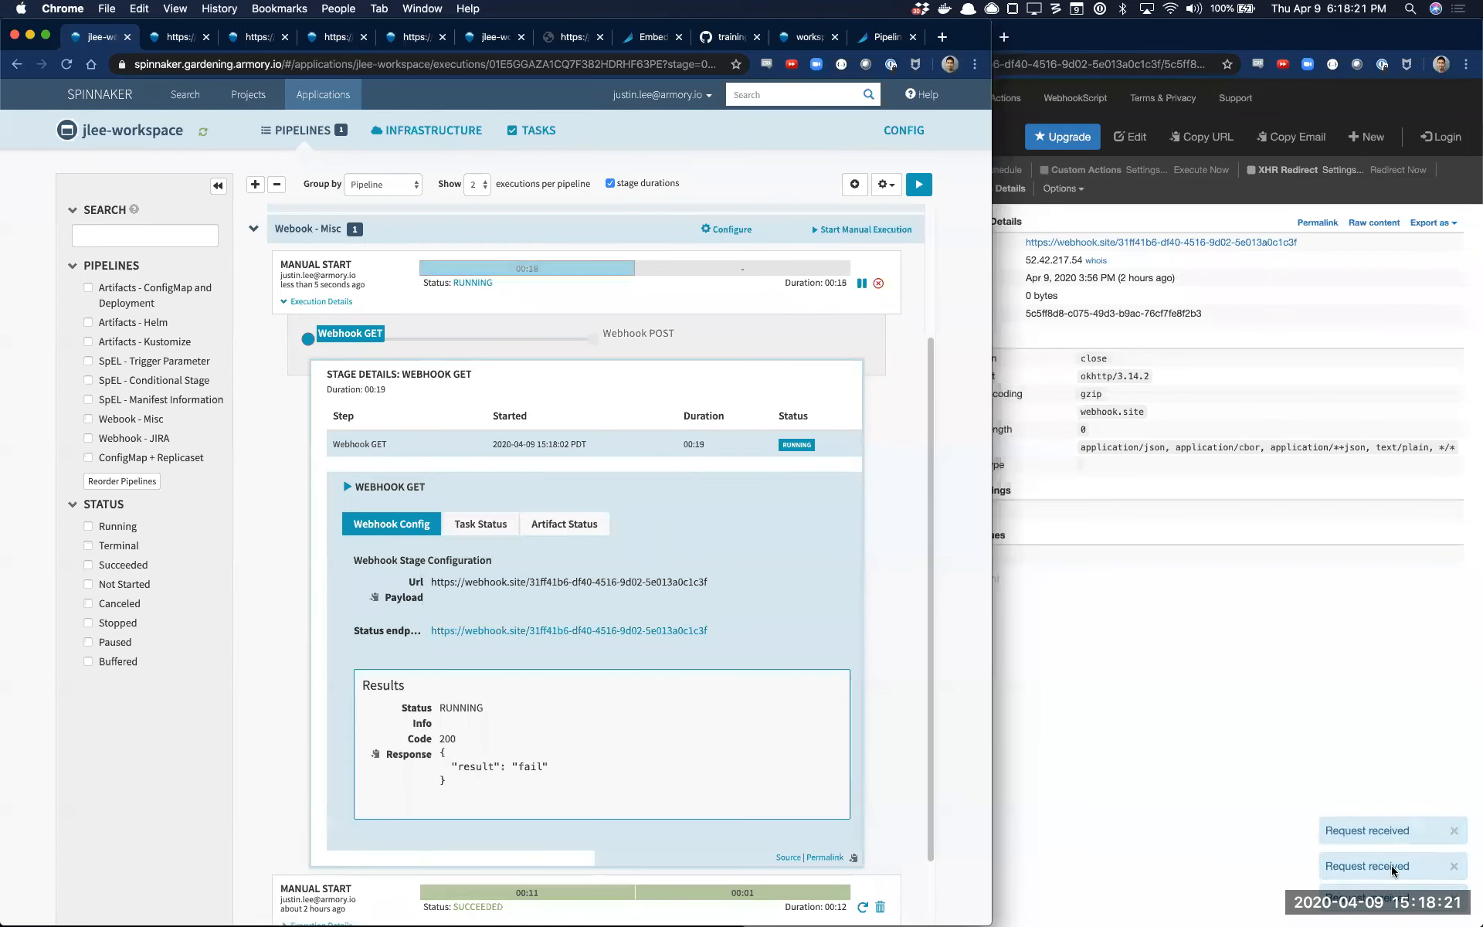
# Edit the Webhook.site URL's response body so its result value is "pass", and save the change
pyautogui.click(1130, 139)
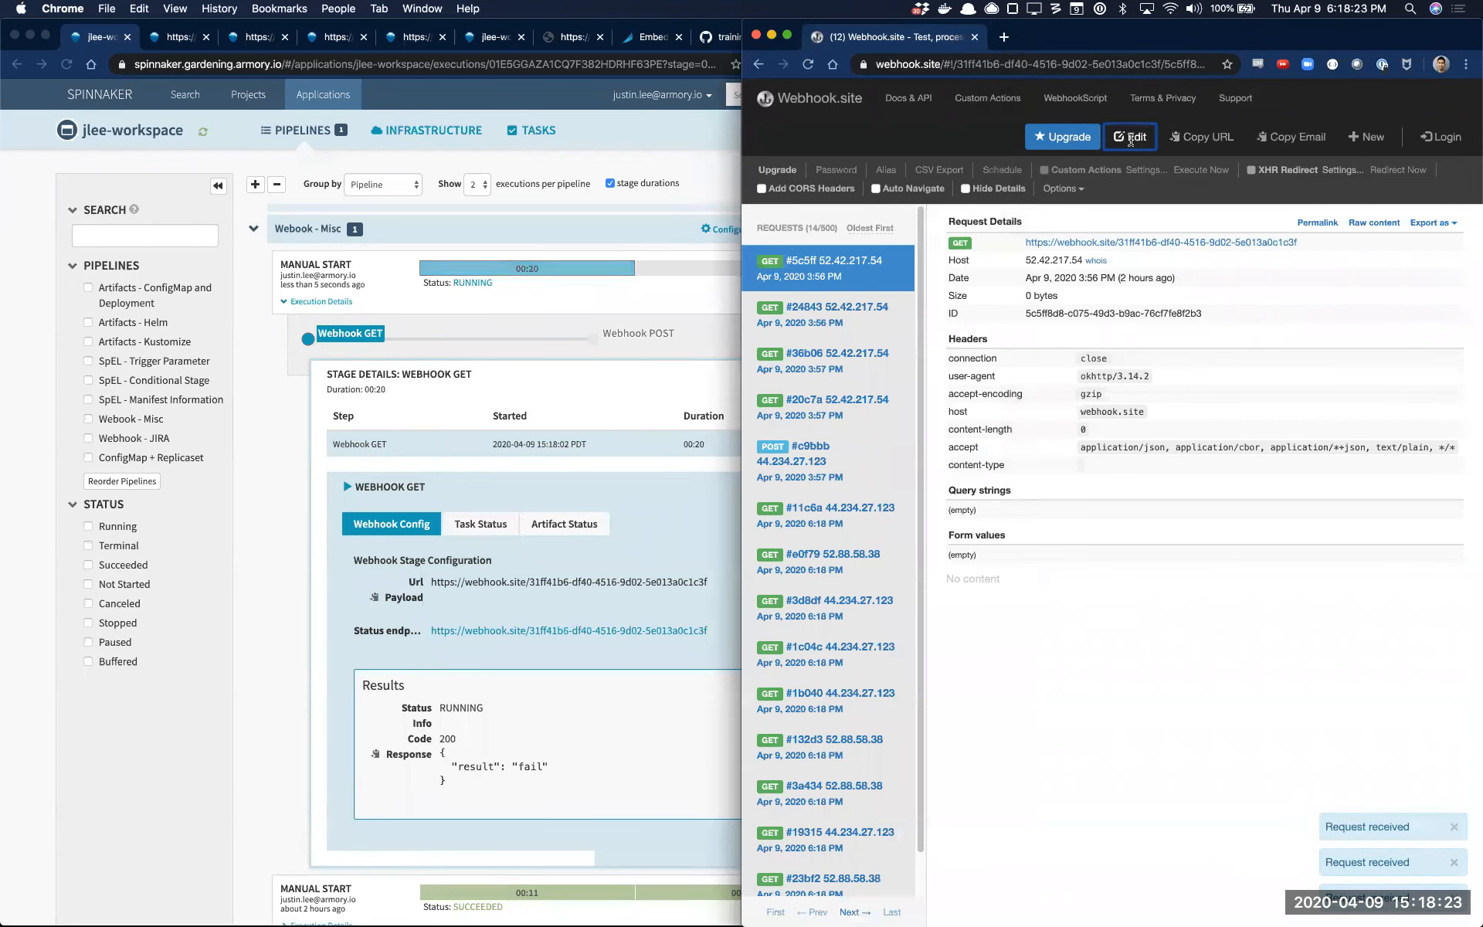
pyautogui.doubleClick(991, 380)
pyautogui.write('pass')
pyautogui.click(1303, 513)
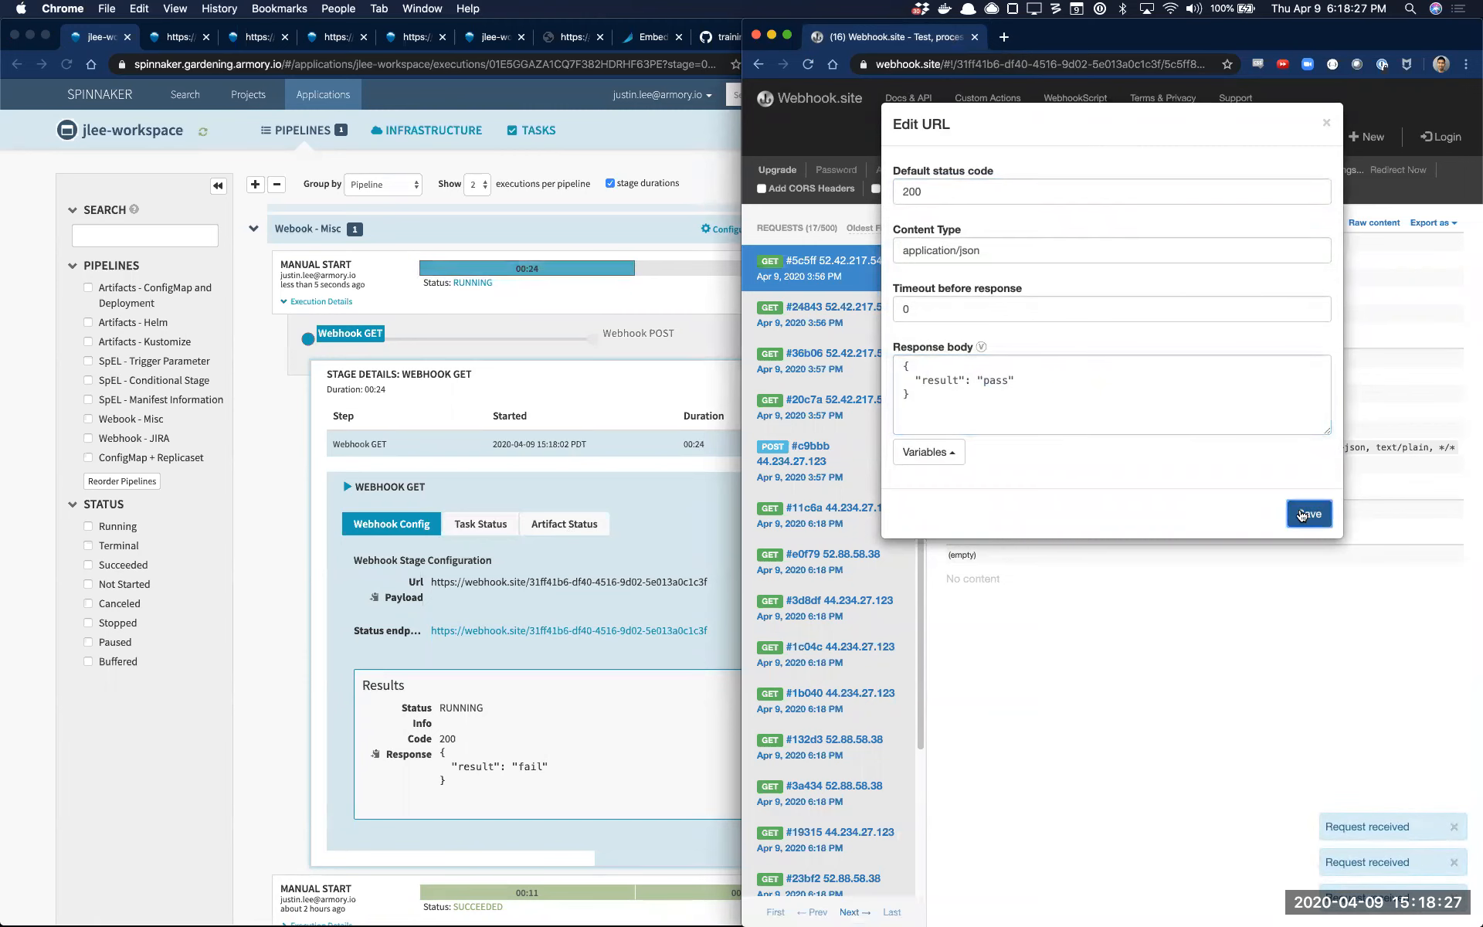
# Open the Webhook POST stage's details in Spinnaker and compare its payload with the newest POST request on Webhook.site
pyautogui.click(622, 715)
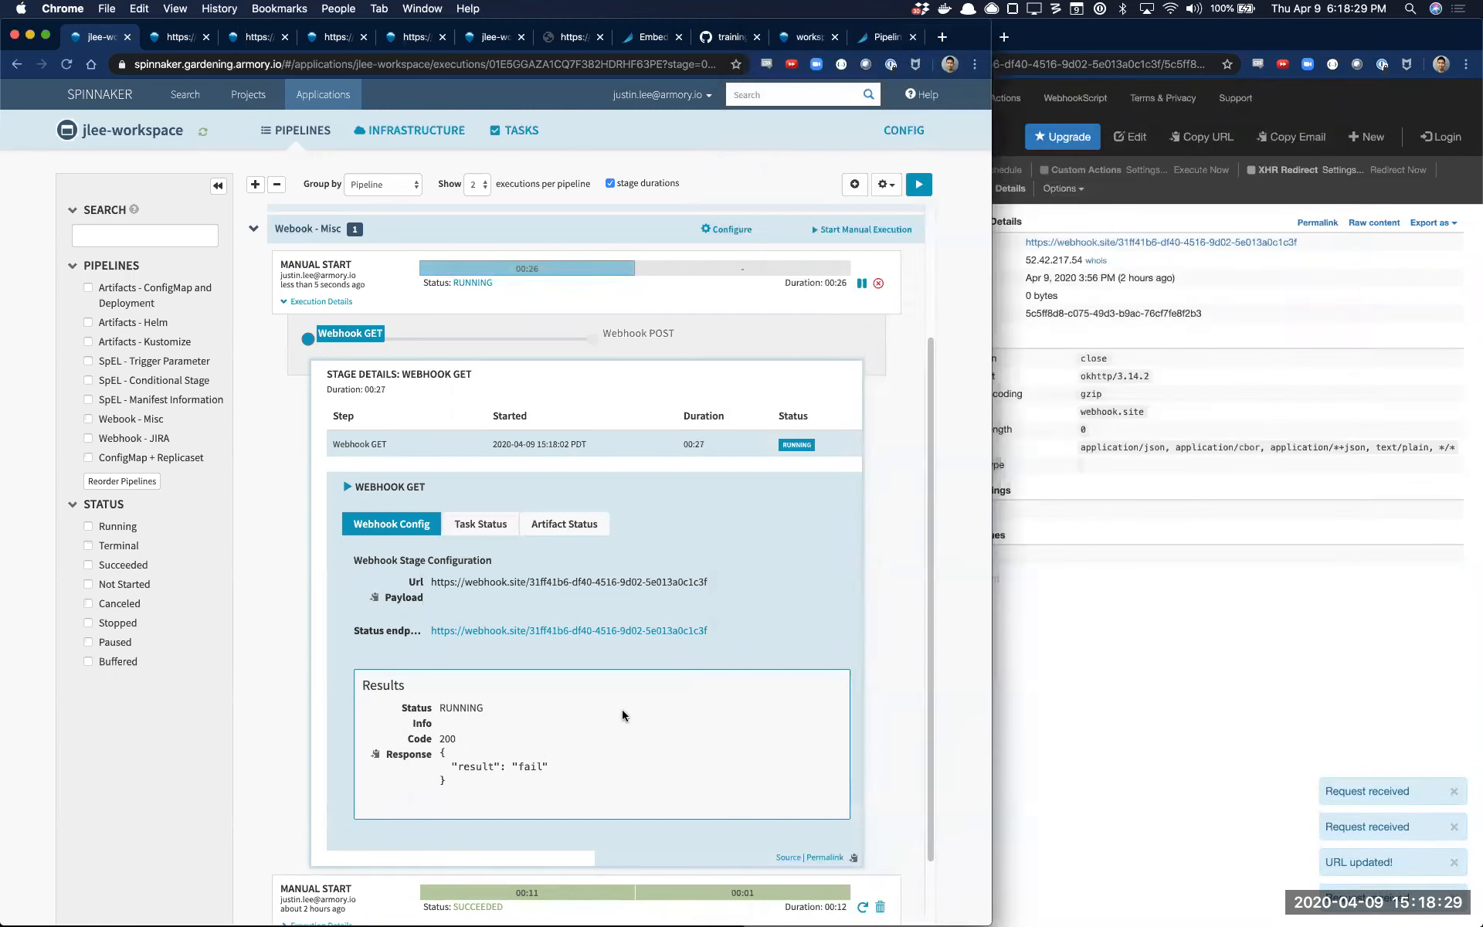
pyautogui.scroll(3, 622, 715)
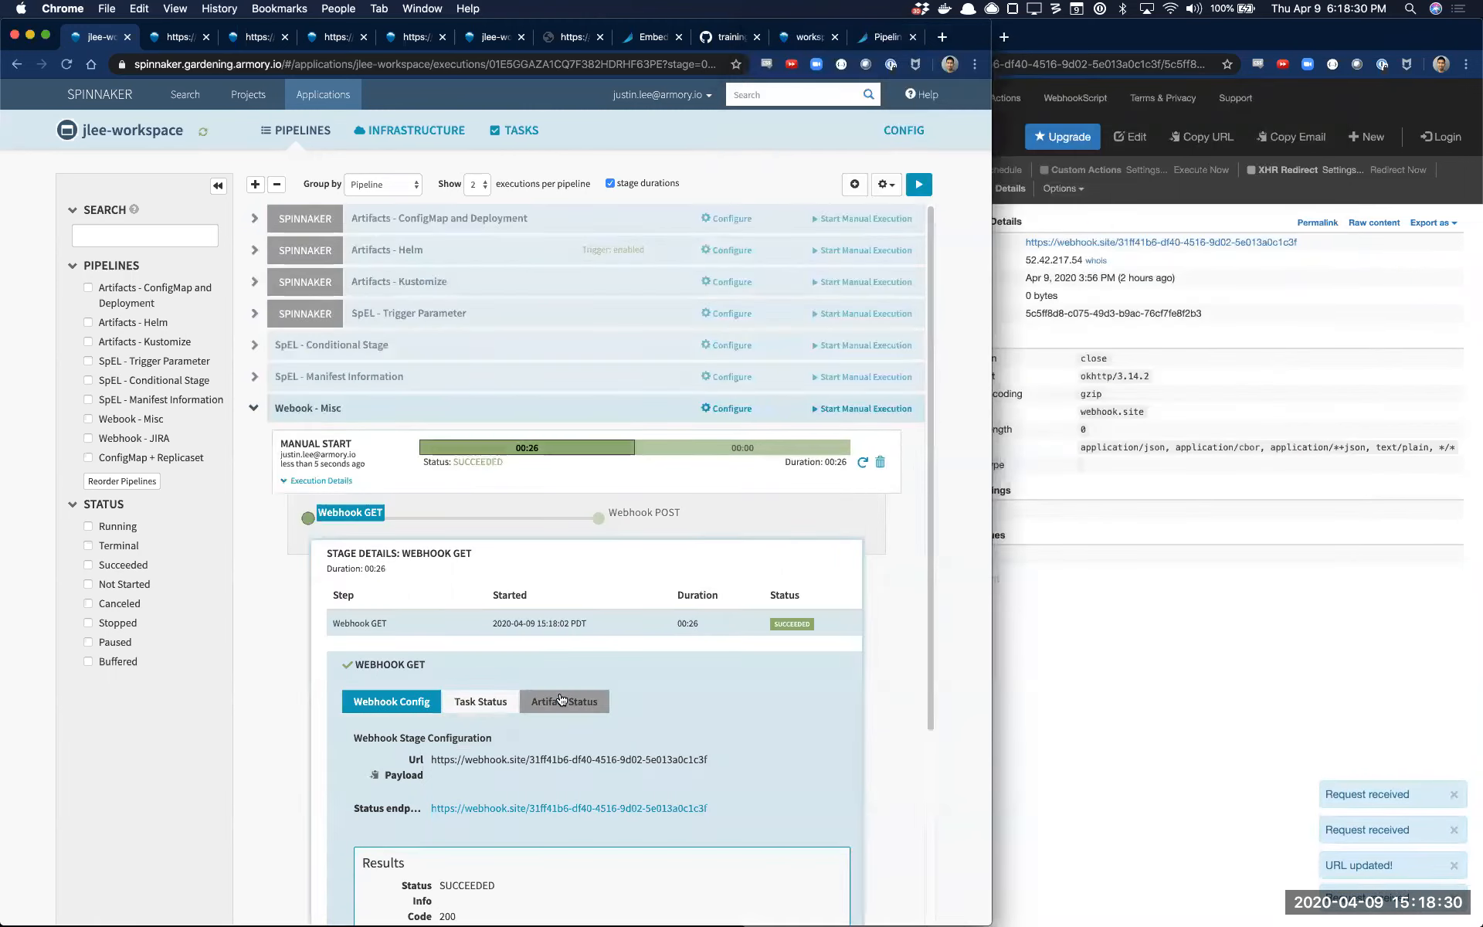
pyautogui.click(760, 448)
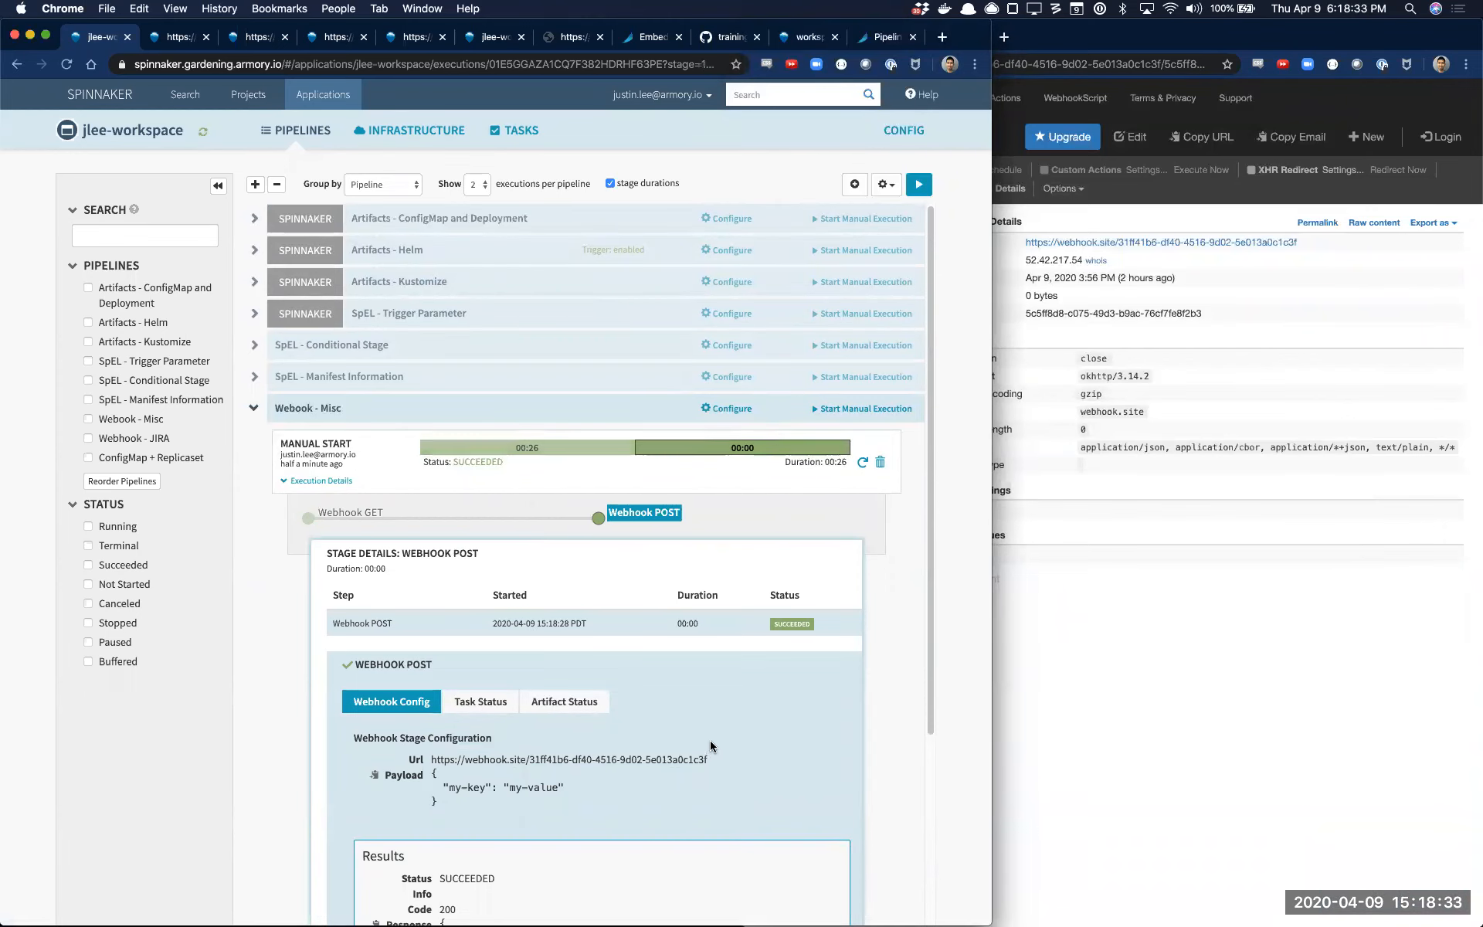
pyautogui.scroll(-3, 710, 746)
pyautogui.click(1151, 725)
pyautogui.scroll(-5, 910, 697)
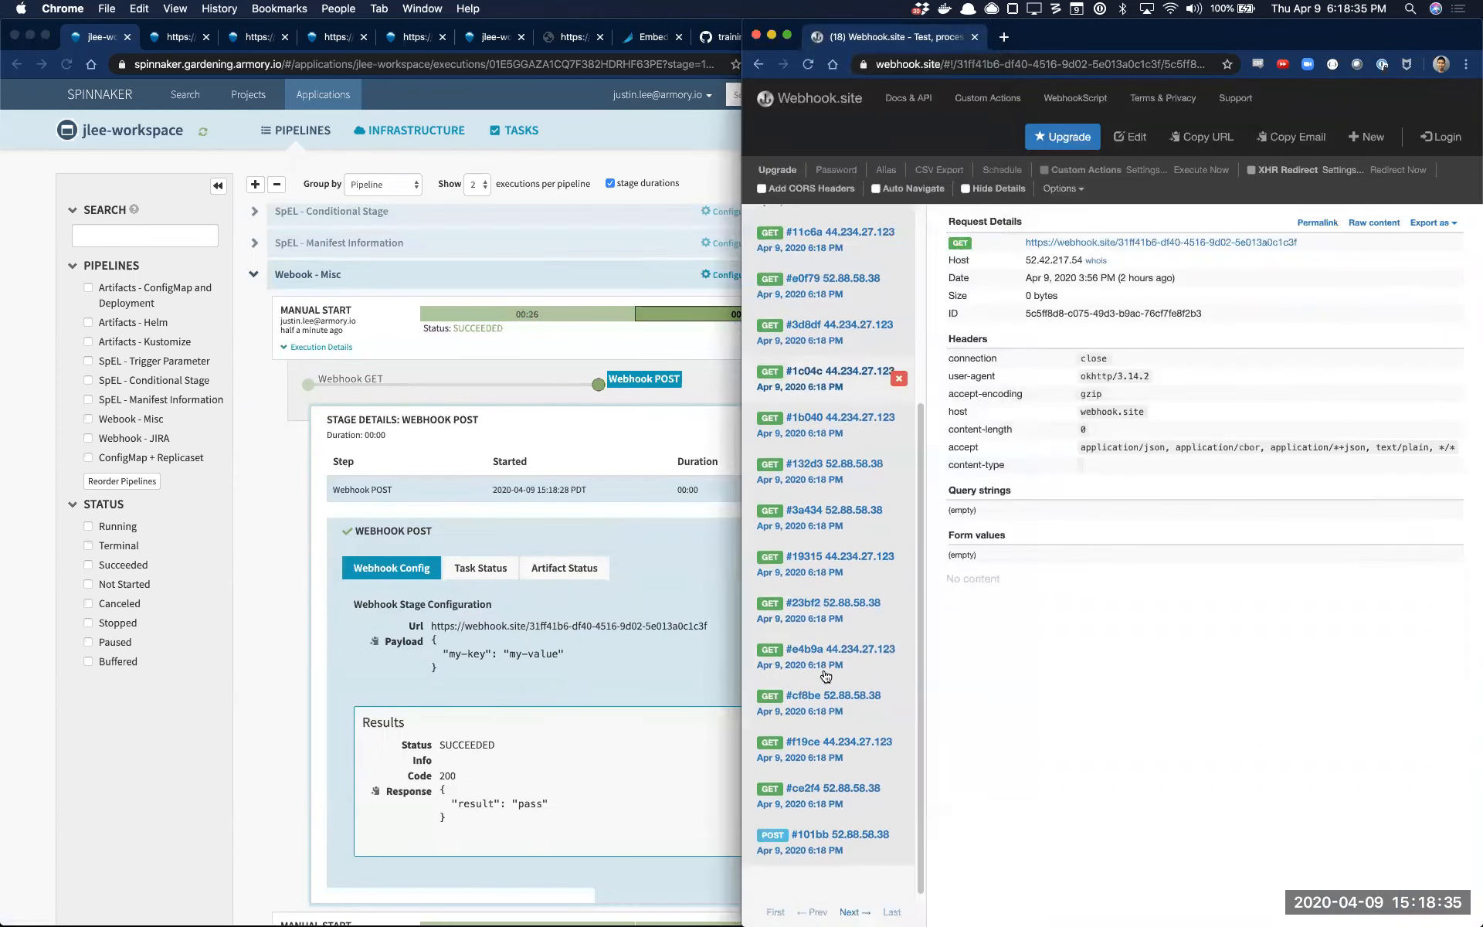
pyautogui.click(805, 853)
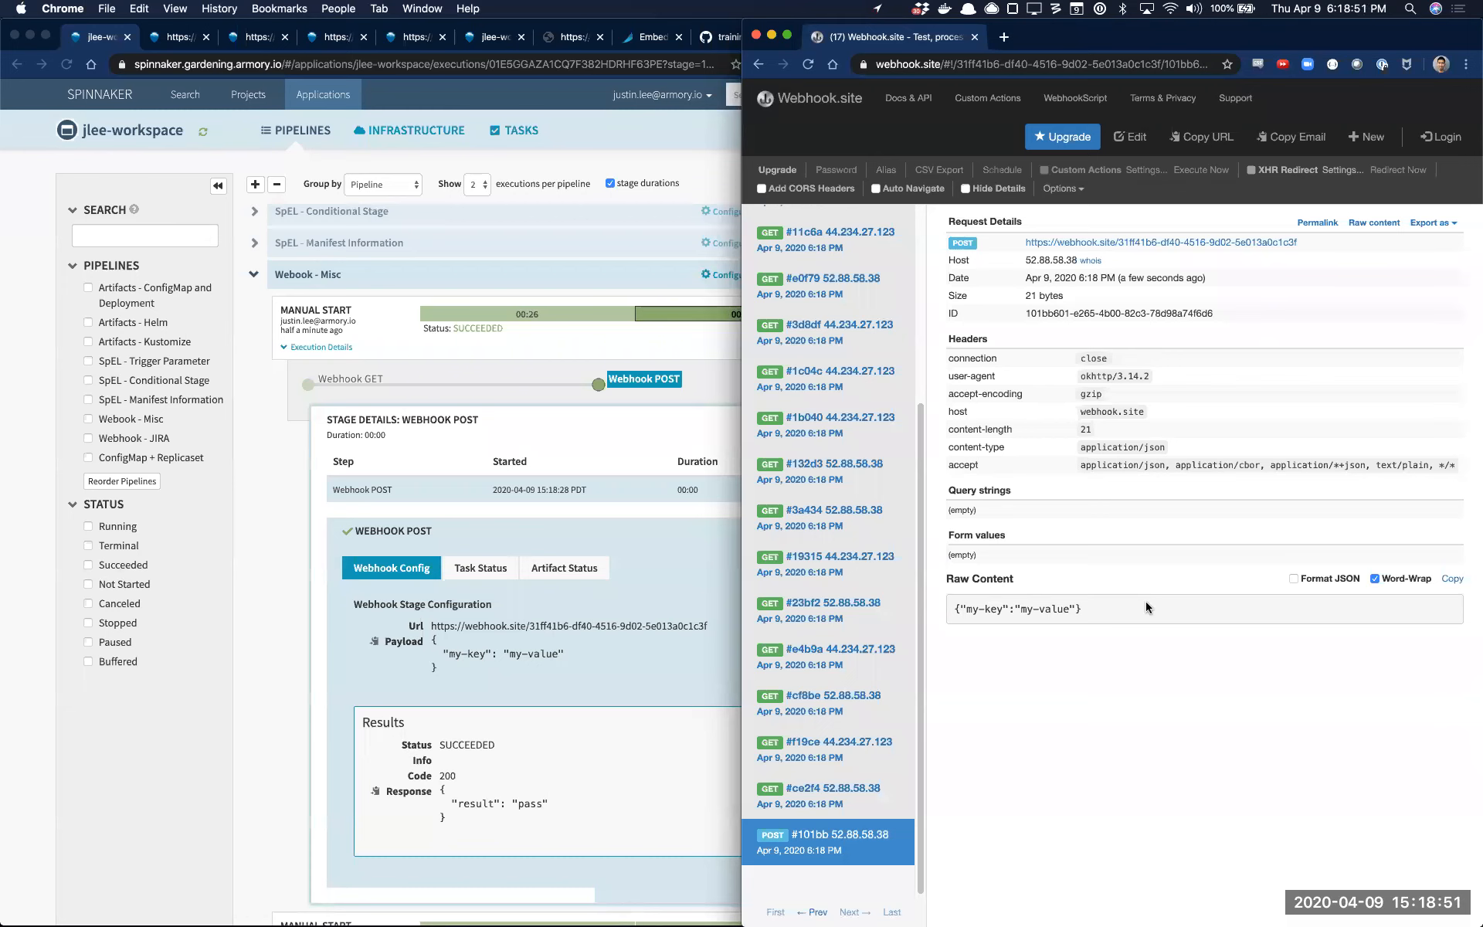
# View the Webook - Misc pipeline's configuration in Spinnaker and return to the pipelines overview
pyautogui.click(726, 272)
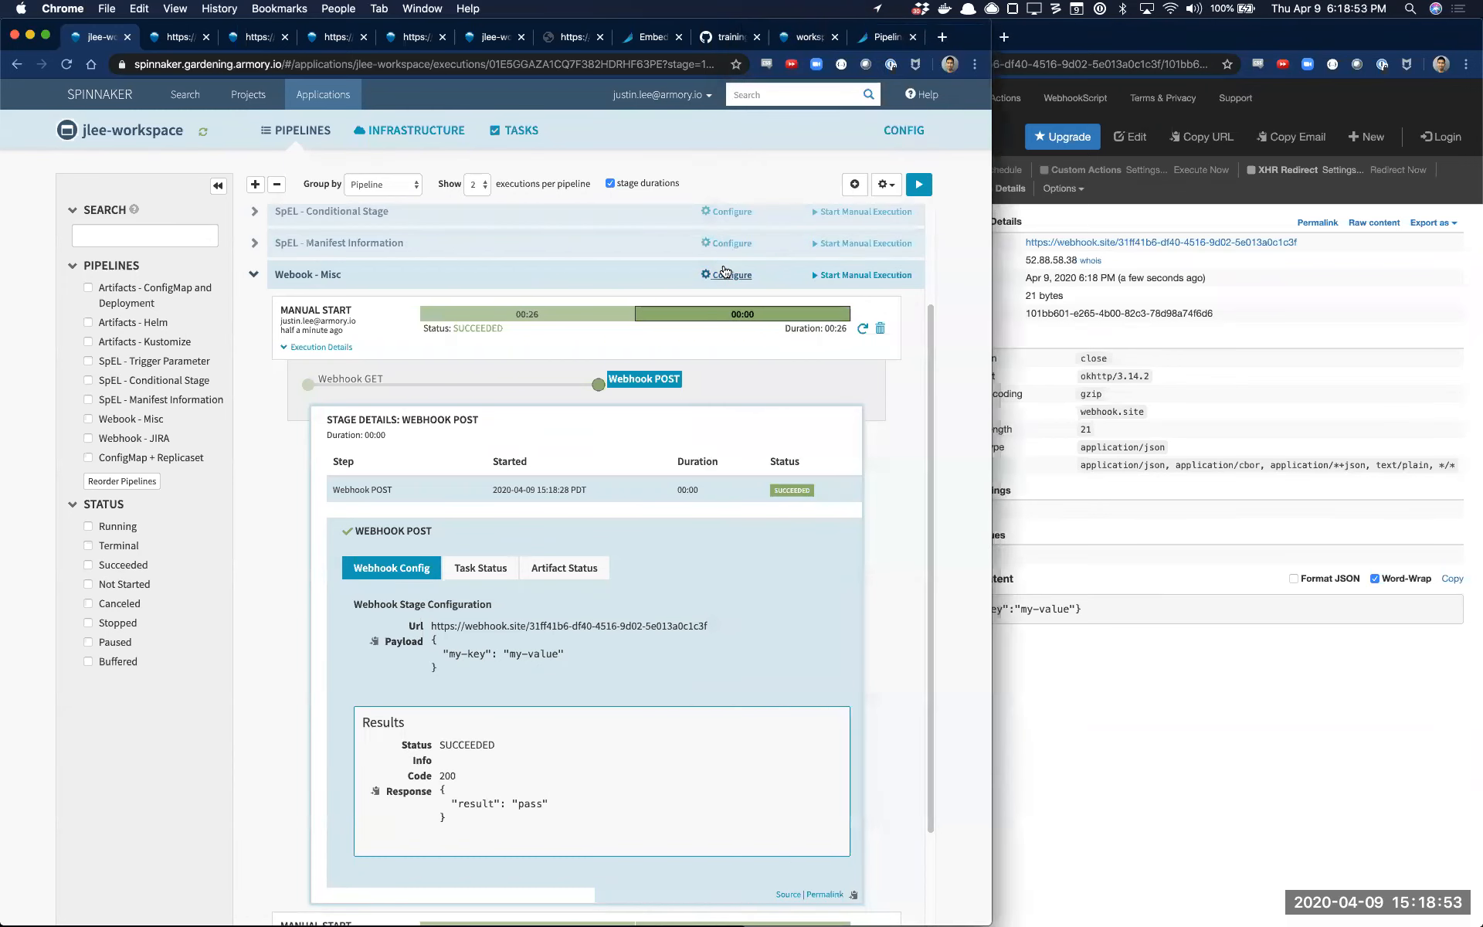
pyautogui.click(726, 274)
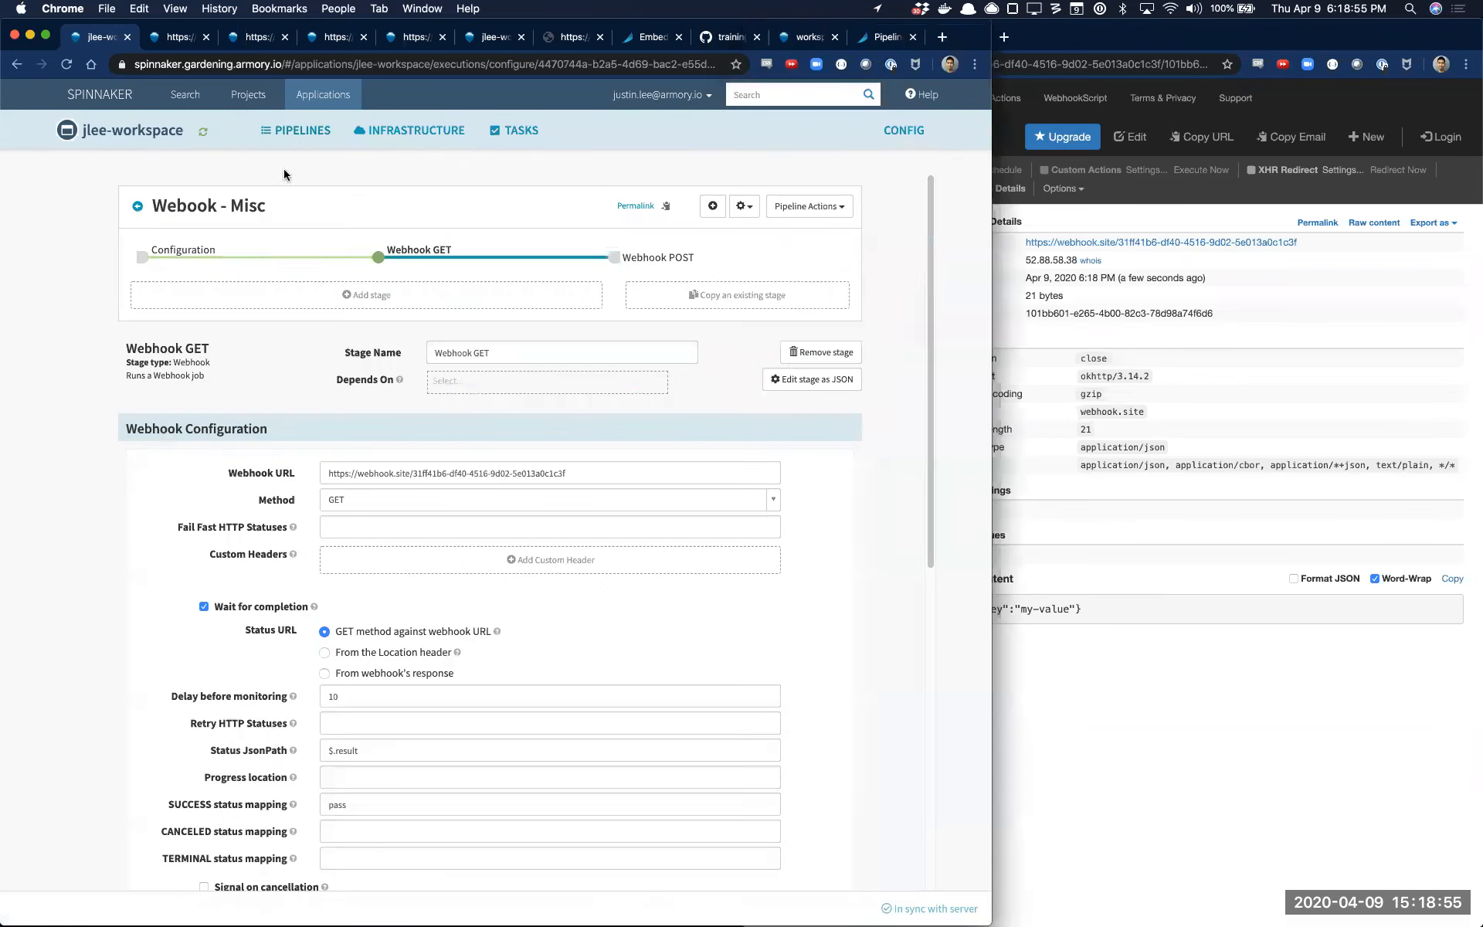
pyautogui.click(297, 130)
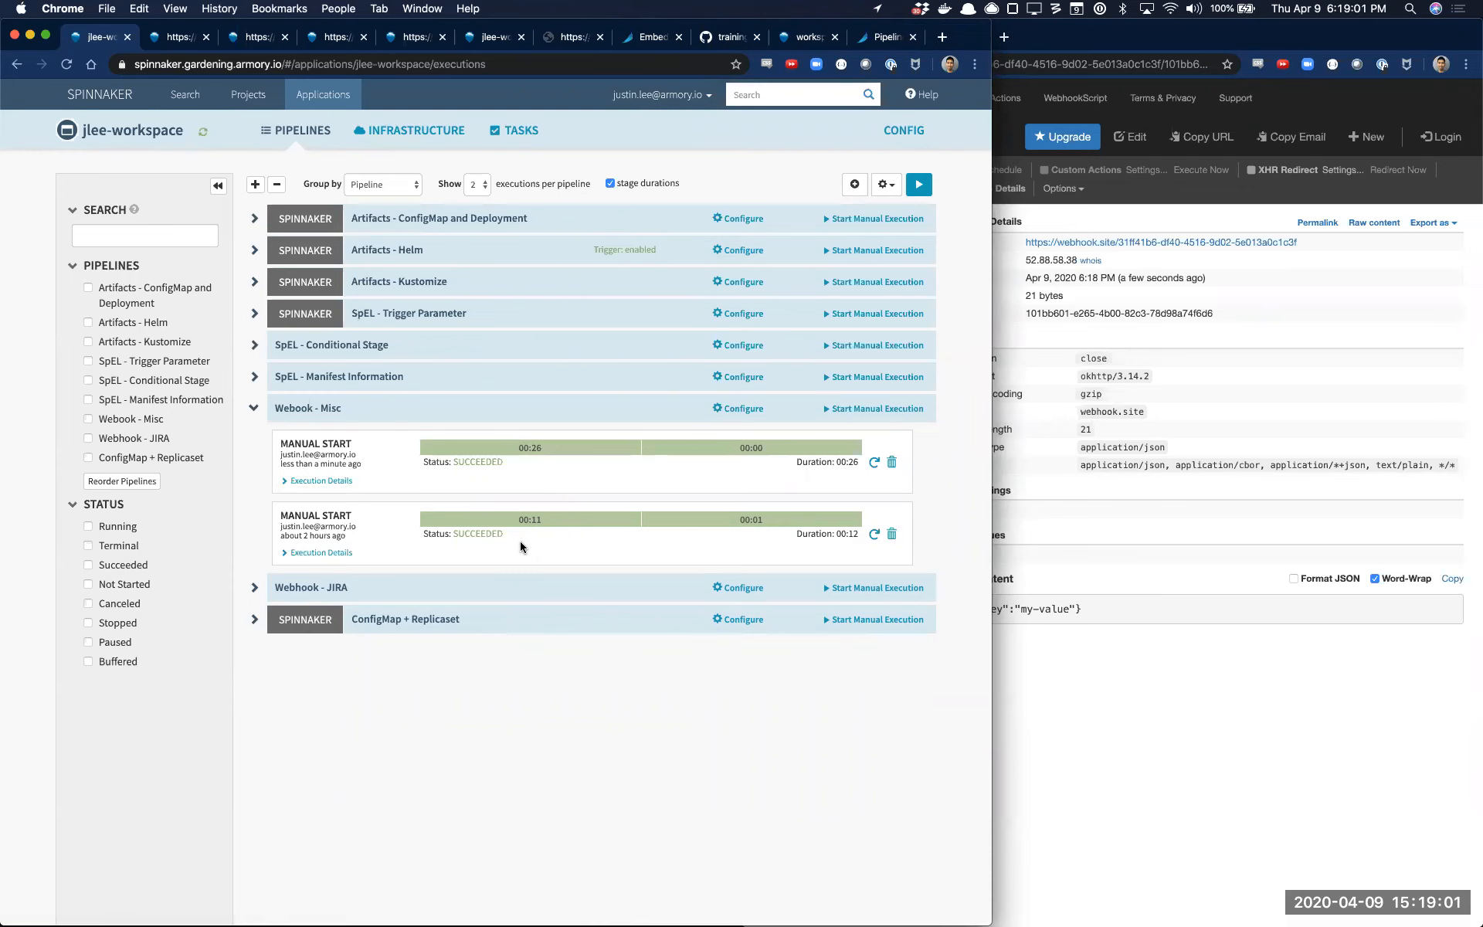
# Examine the source JSON of the latest Webook - Misc execution from its Webhook GET stage details, and close it
pyautogui.click(573, 447)
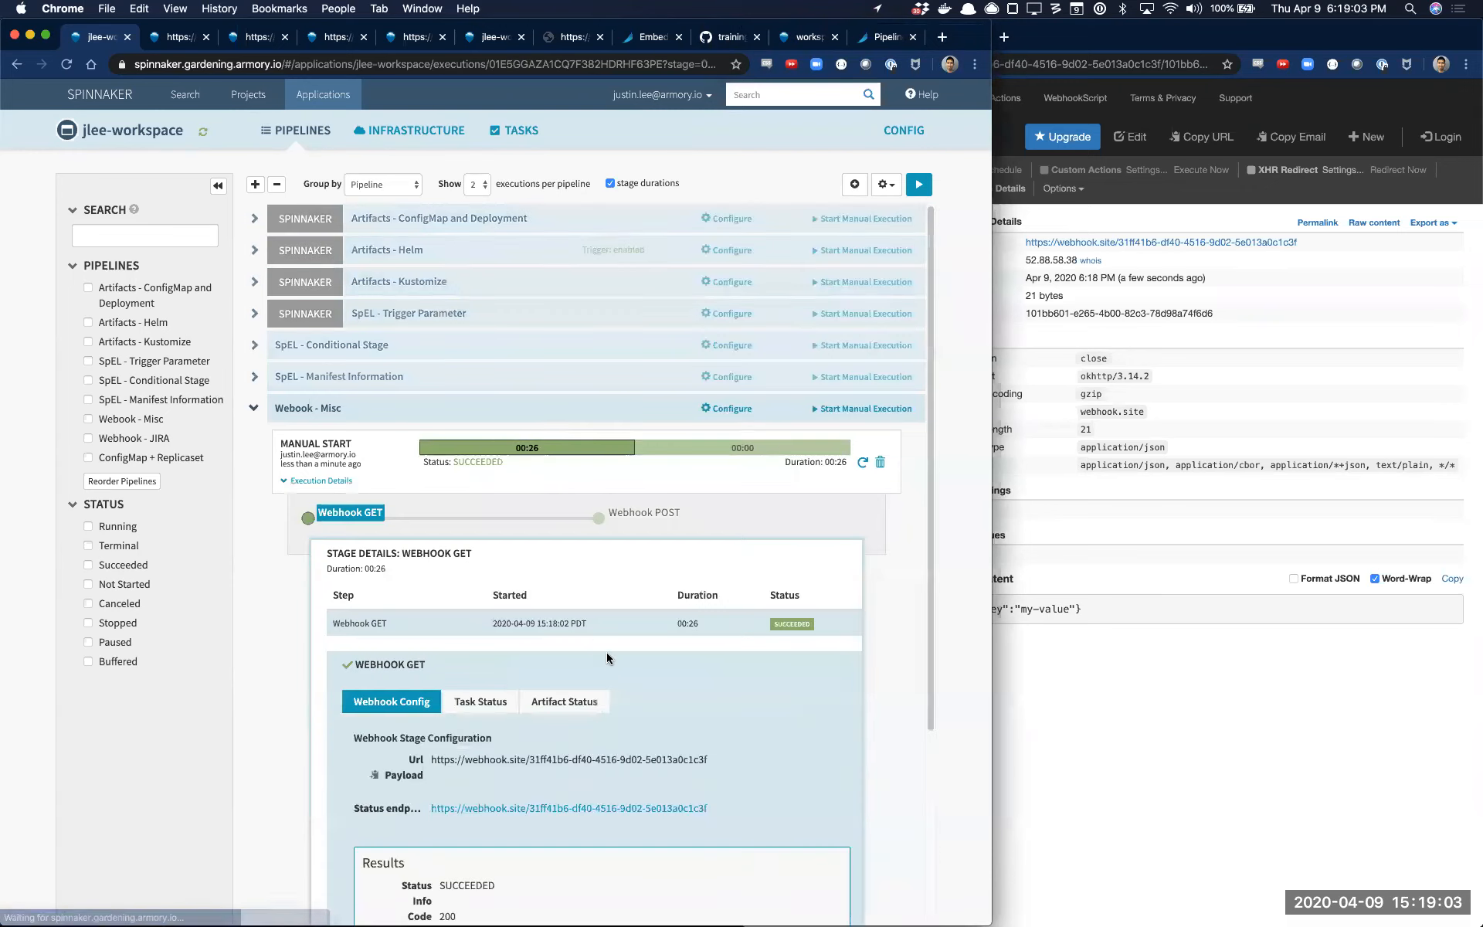
pyautogui.click(787, 774)
pyautogui.scroll(-1, 393, 456)
pyautogui.scroll(-15, 392, 451)
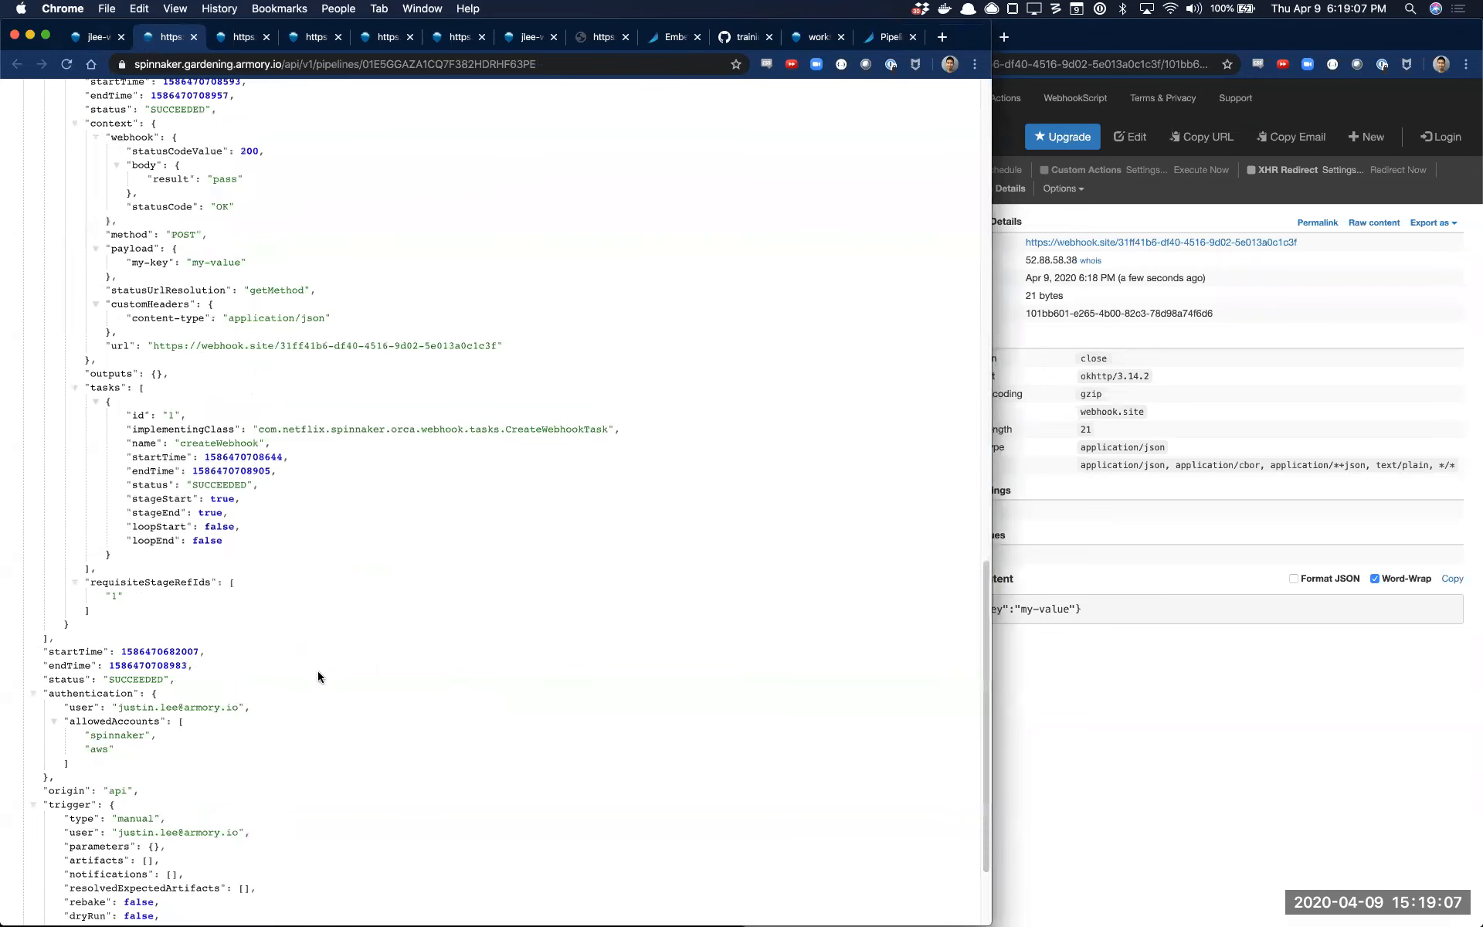
pyautogui.scroll(20, 253, 728)
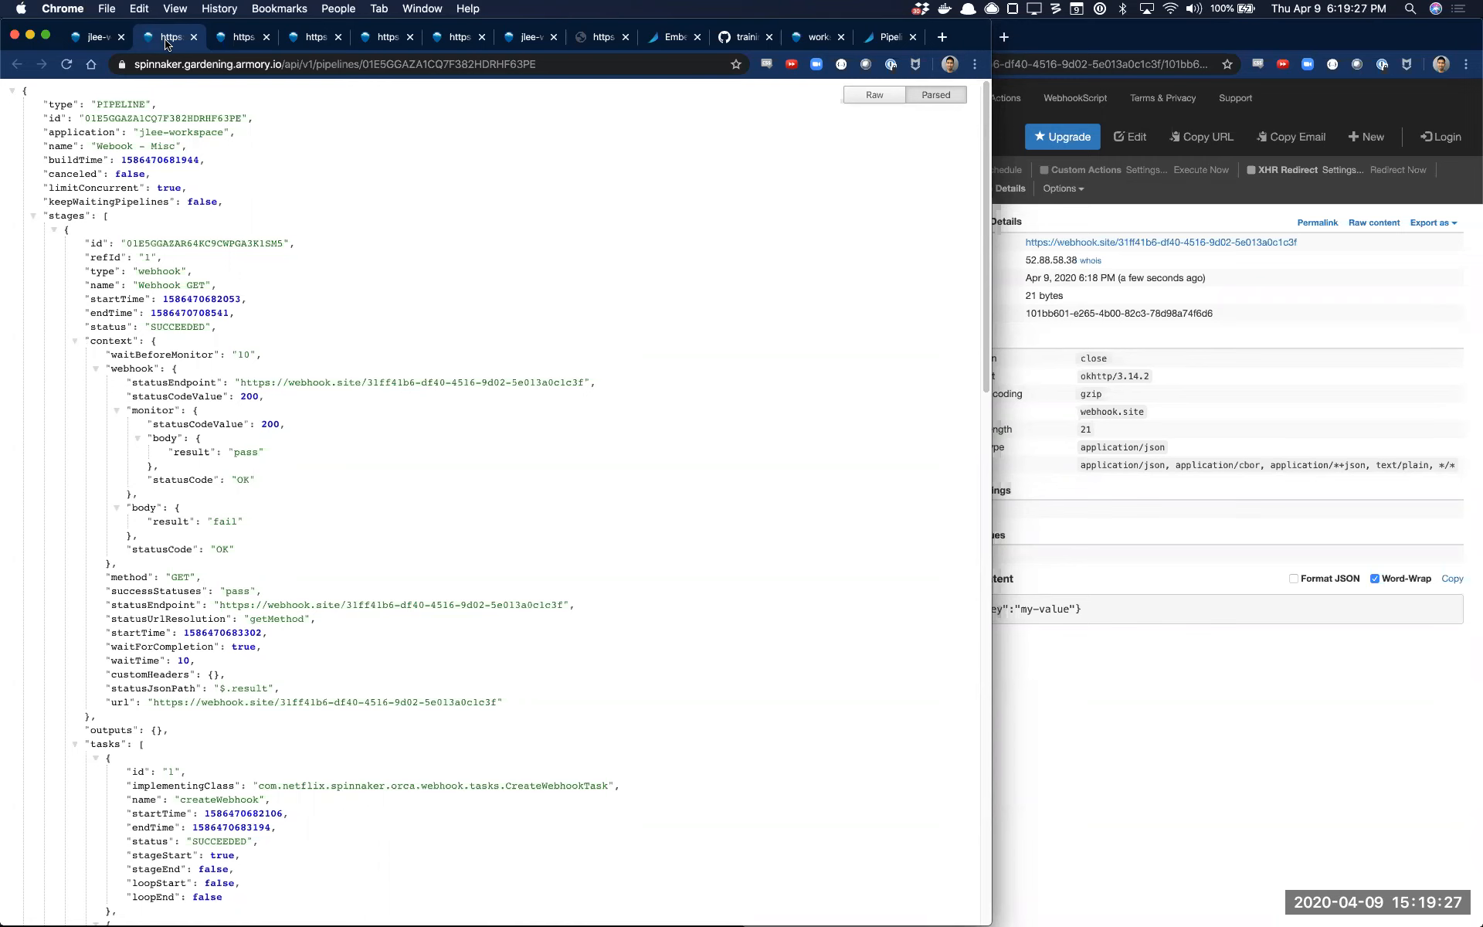
pyautogui.press('super+w')
# Collapse the Webook - Misc executions, expand Webhook - JIRA and open the Webhook stage in that pipeline's configuration
pyautogui.scroll(2, 790, 522)
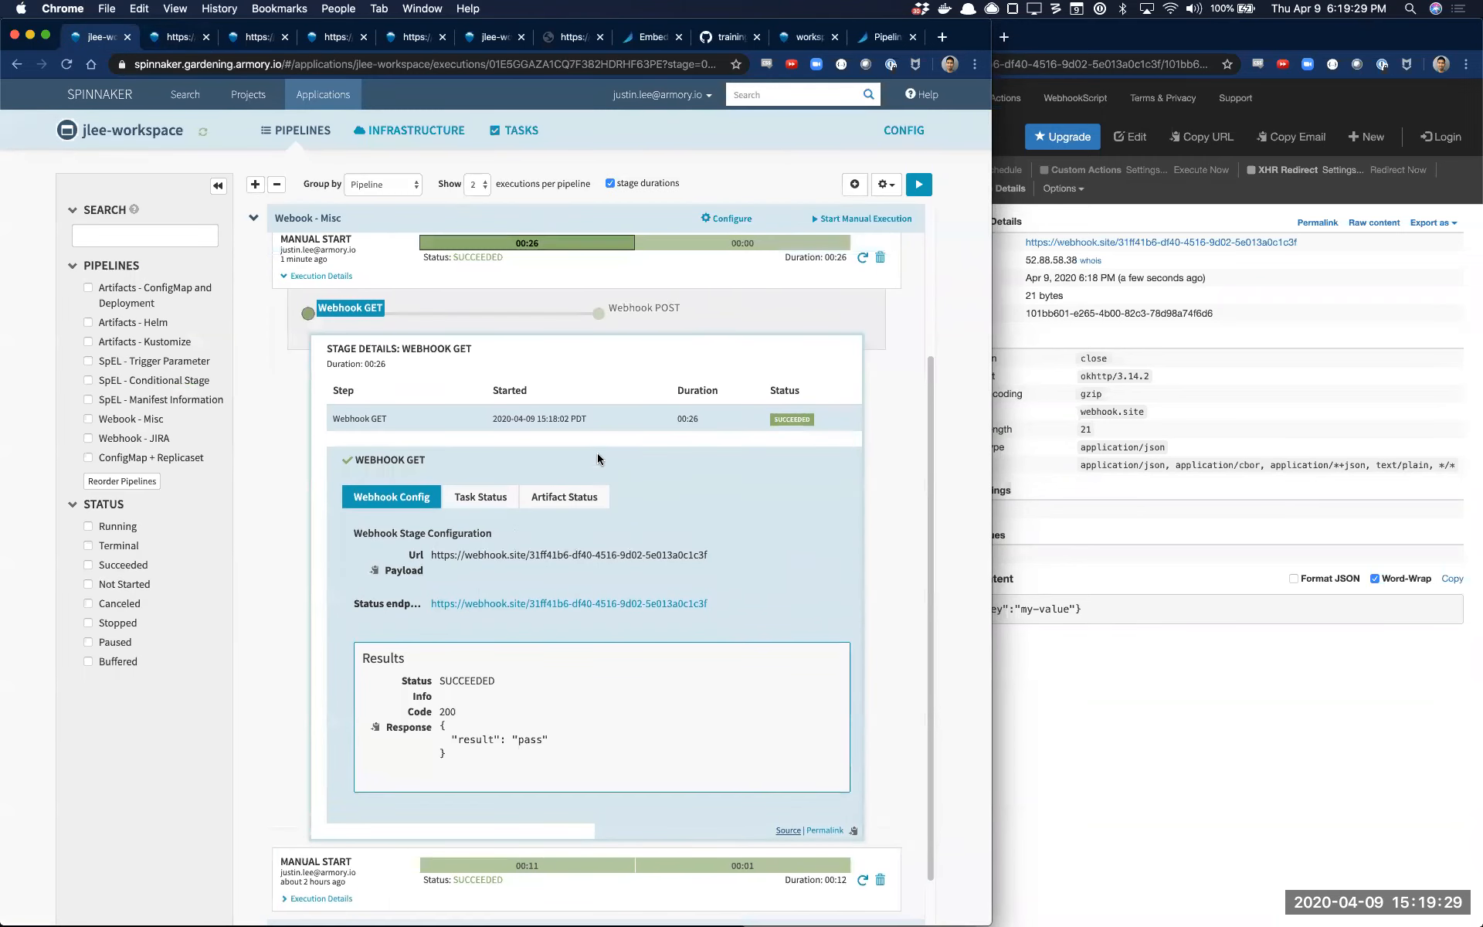
pyautogui.scroll(5, 294, 328)
pyautogui.click(253, 408)
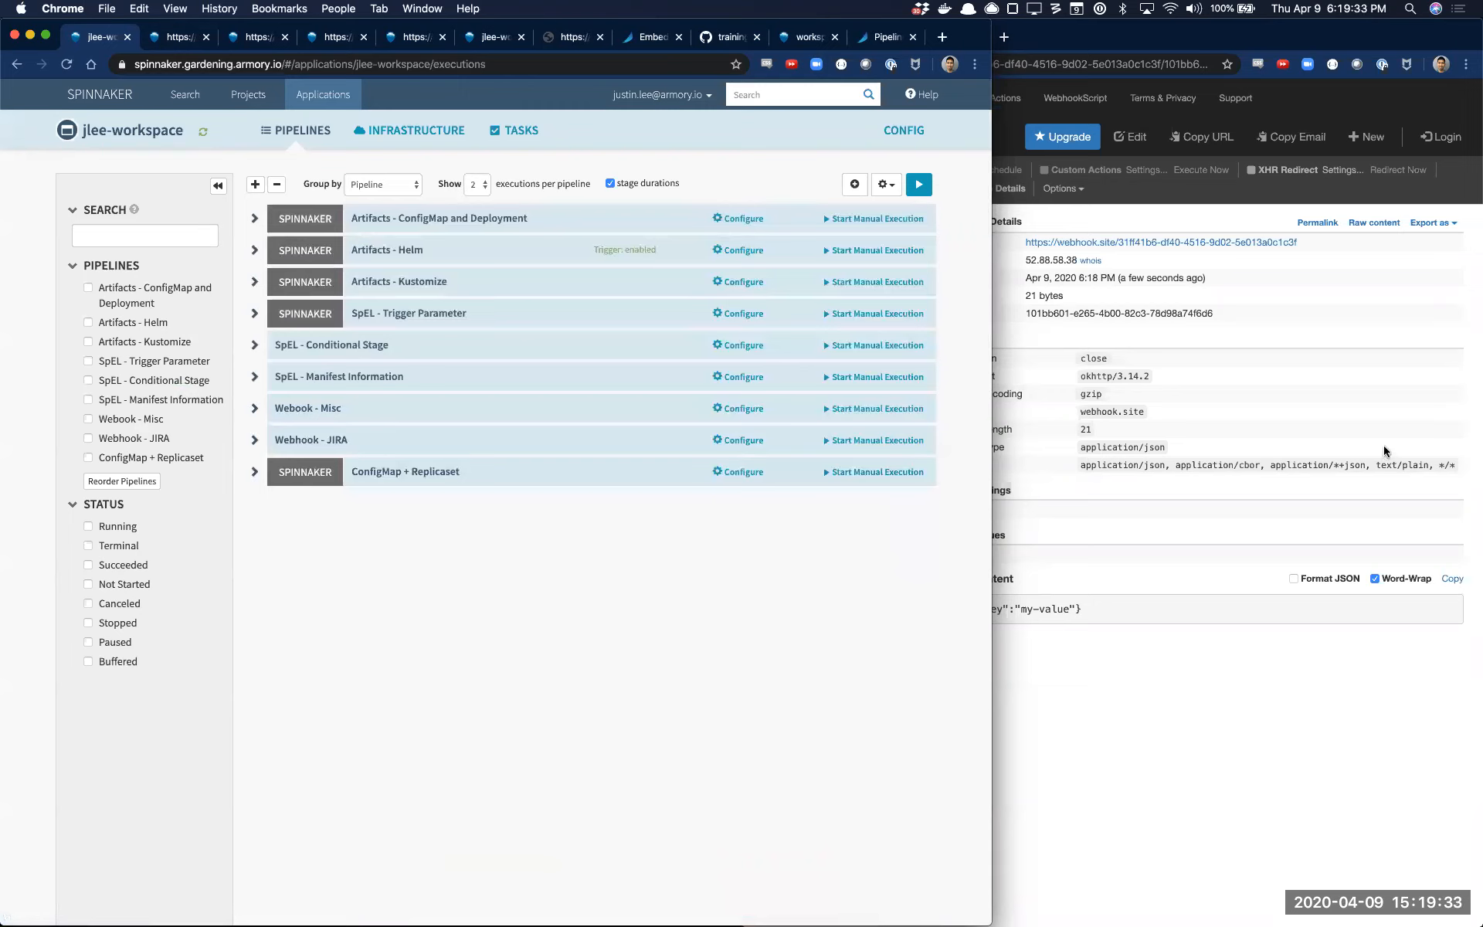
pyautogui.click(582, 446)
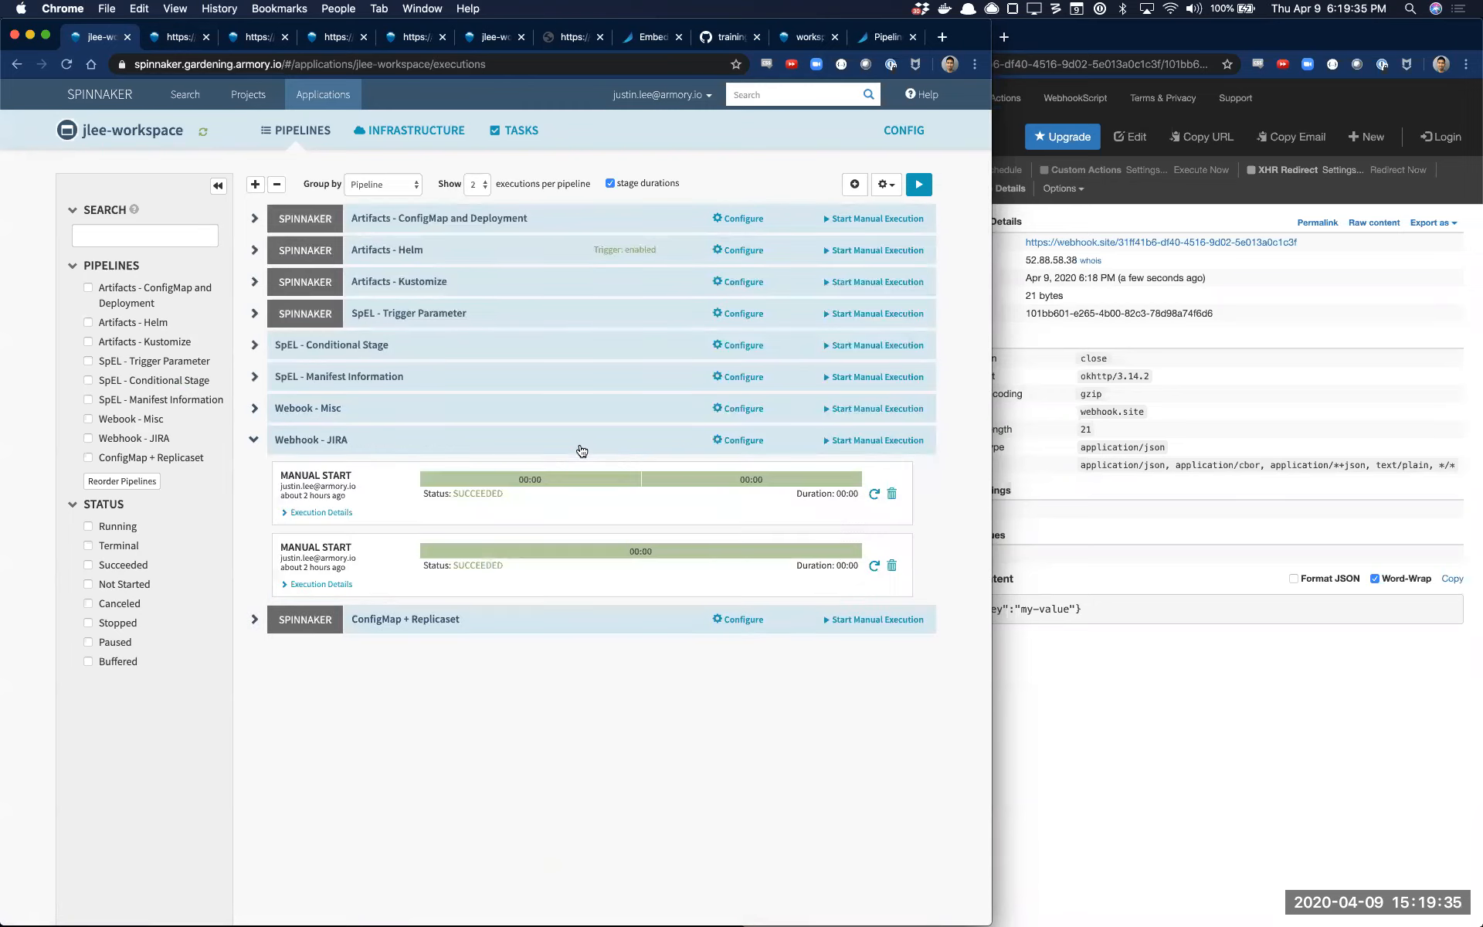
pyautogui.click(754, 447)
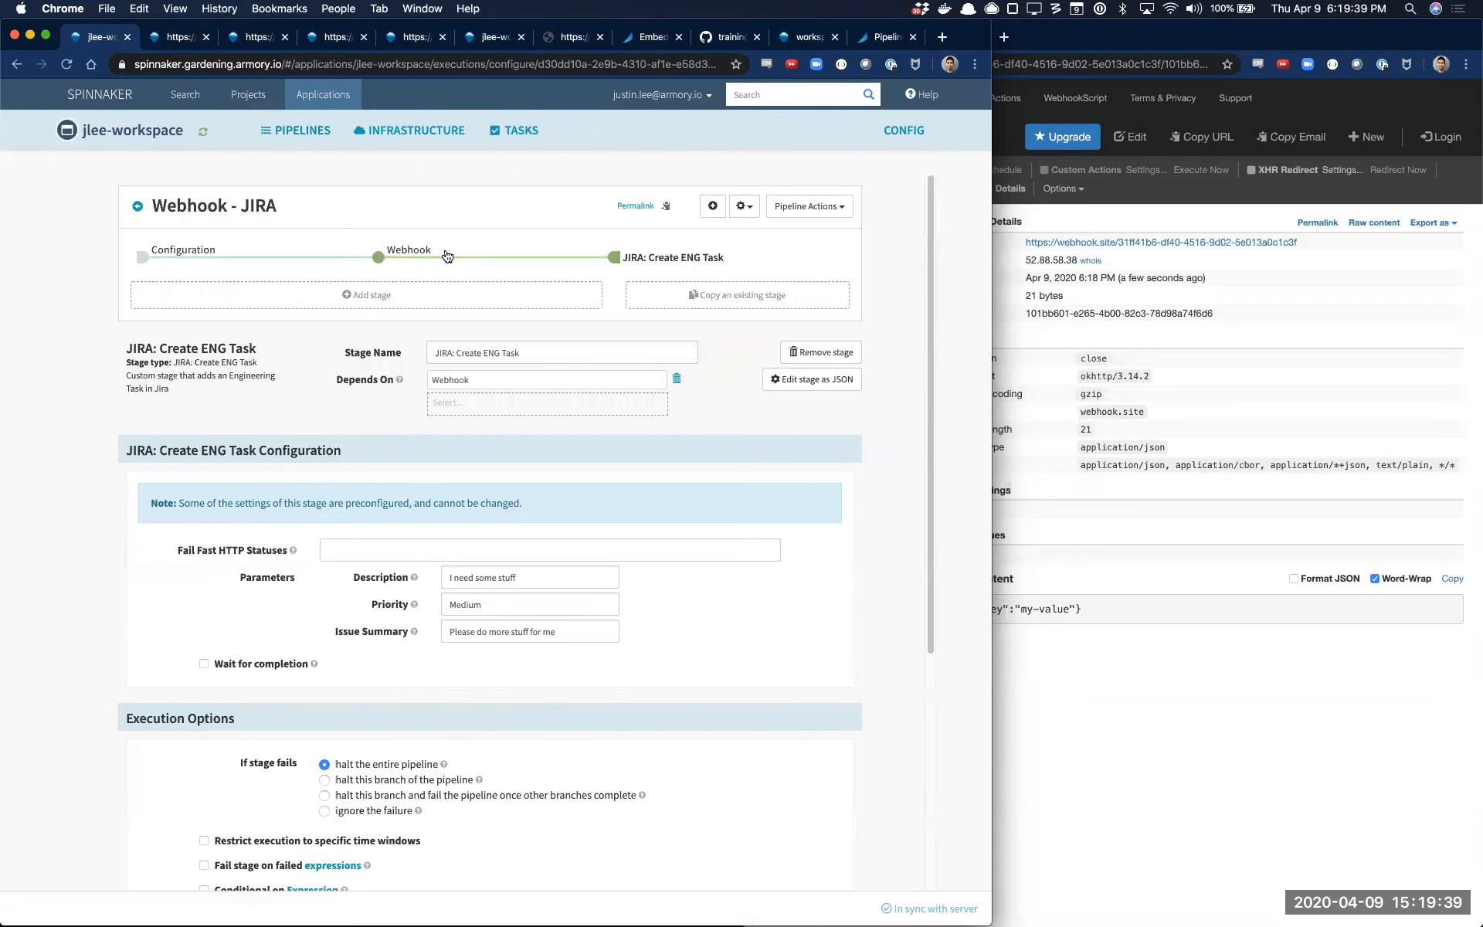
pyautogui.click(447, 256)
# Bring the JIRA System Dashboard window on screen, fit it to half the display and return to the Spinnaker window
pyautogui.moveTo(1482, 332); pyautogui.dragTo(476, 221)
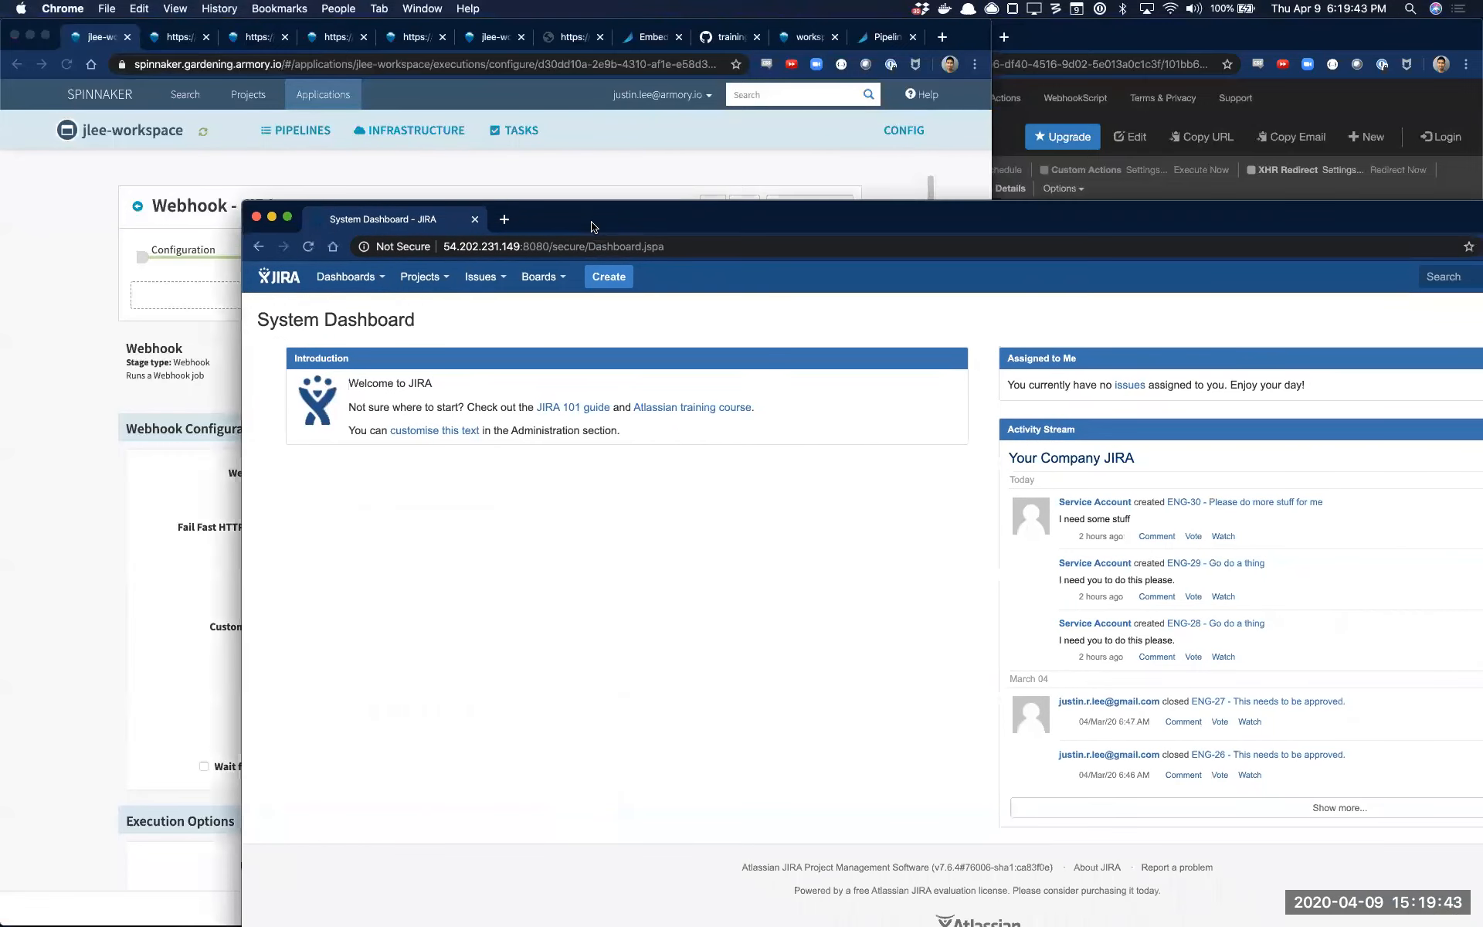
pyautogui.hotkey('ctrl', 'alt', 'Right')
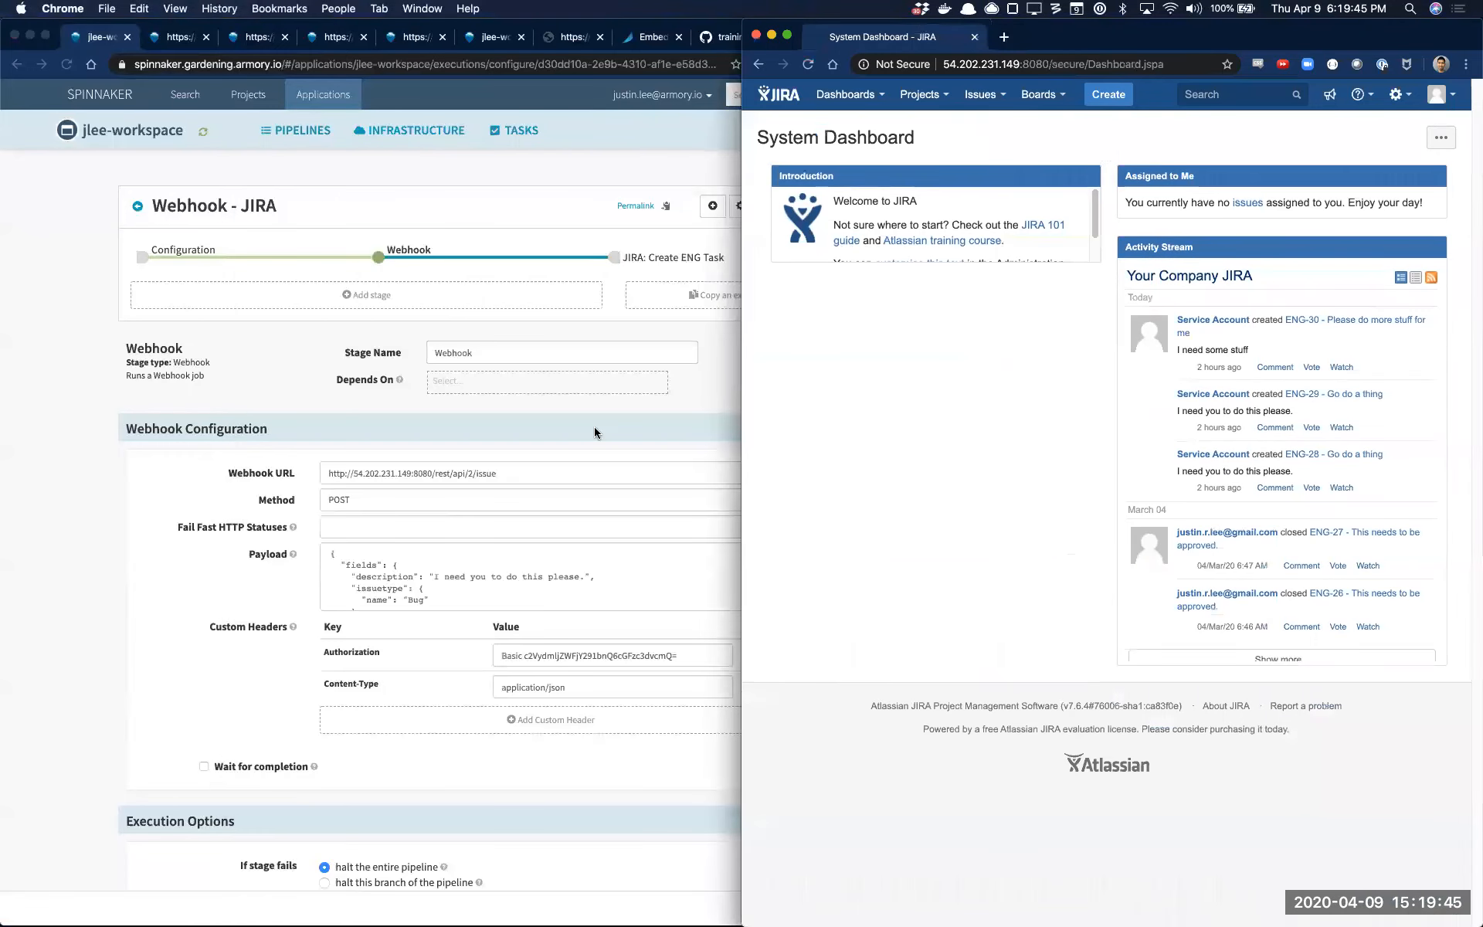
pyautogui.click(595, 426)
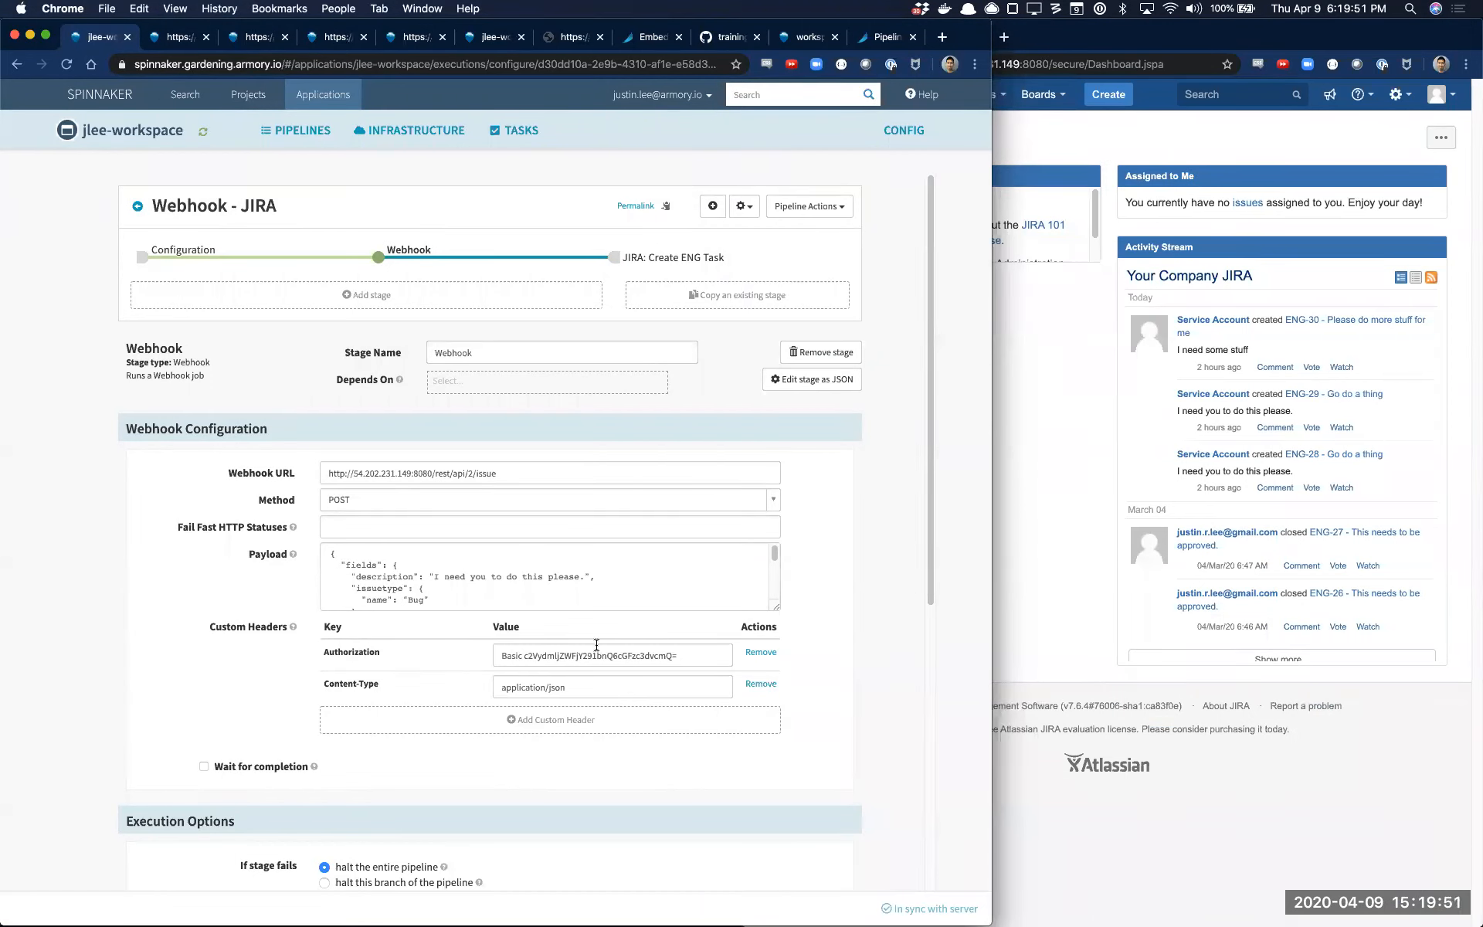
# Examine the Webhook stage's Authorization header and its enlarged JSON payload, including the priority name and project key
pyautogui.moveTo(526, 655); pyautogui.dragTo(707, 655)
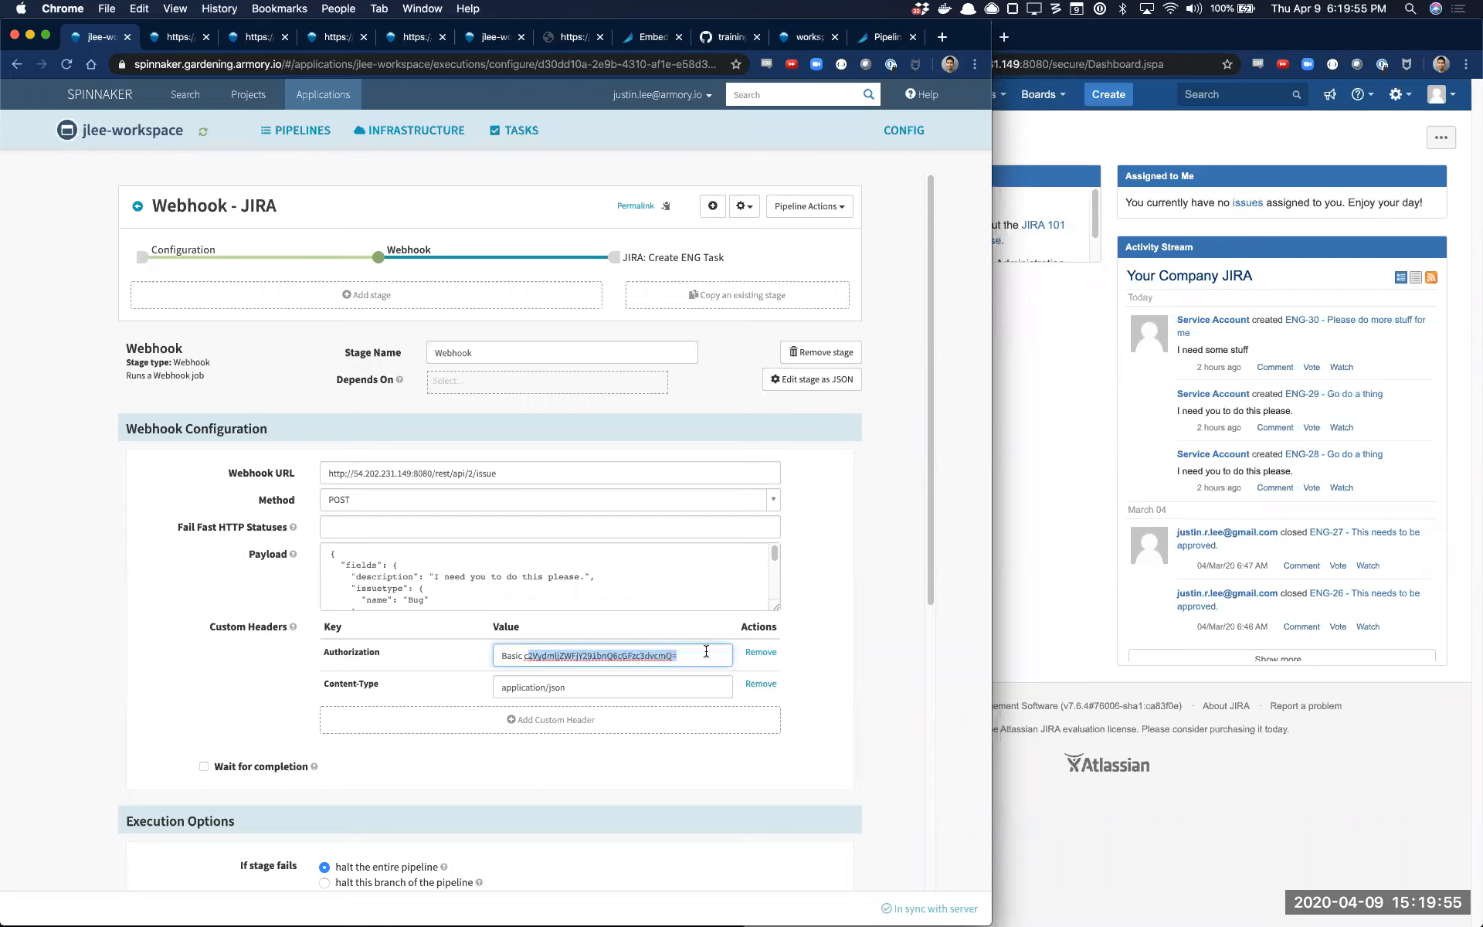
pyautogui.scroll(-1, 504, 559)
pyautogui.moveTo(779, 615); pyautogui.dragTo(800, 770)
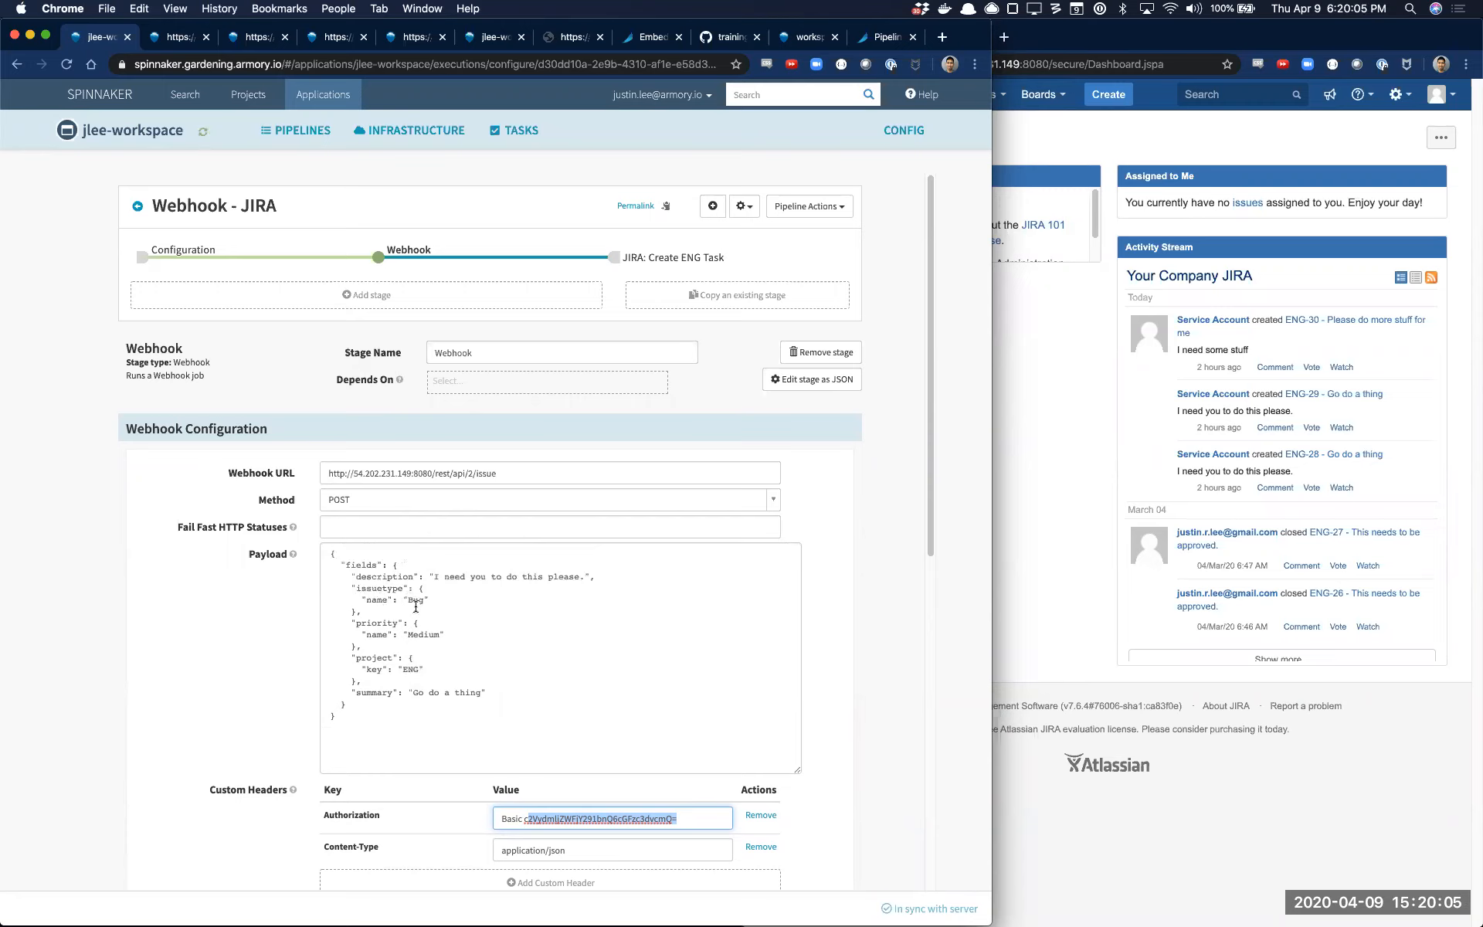
pyautogui.doubleClick(414, 634)
pyautogui.doubleClick(411, 669)
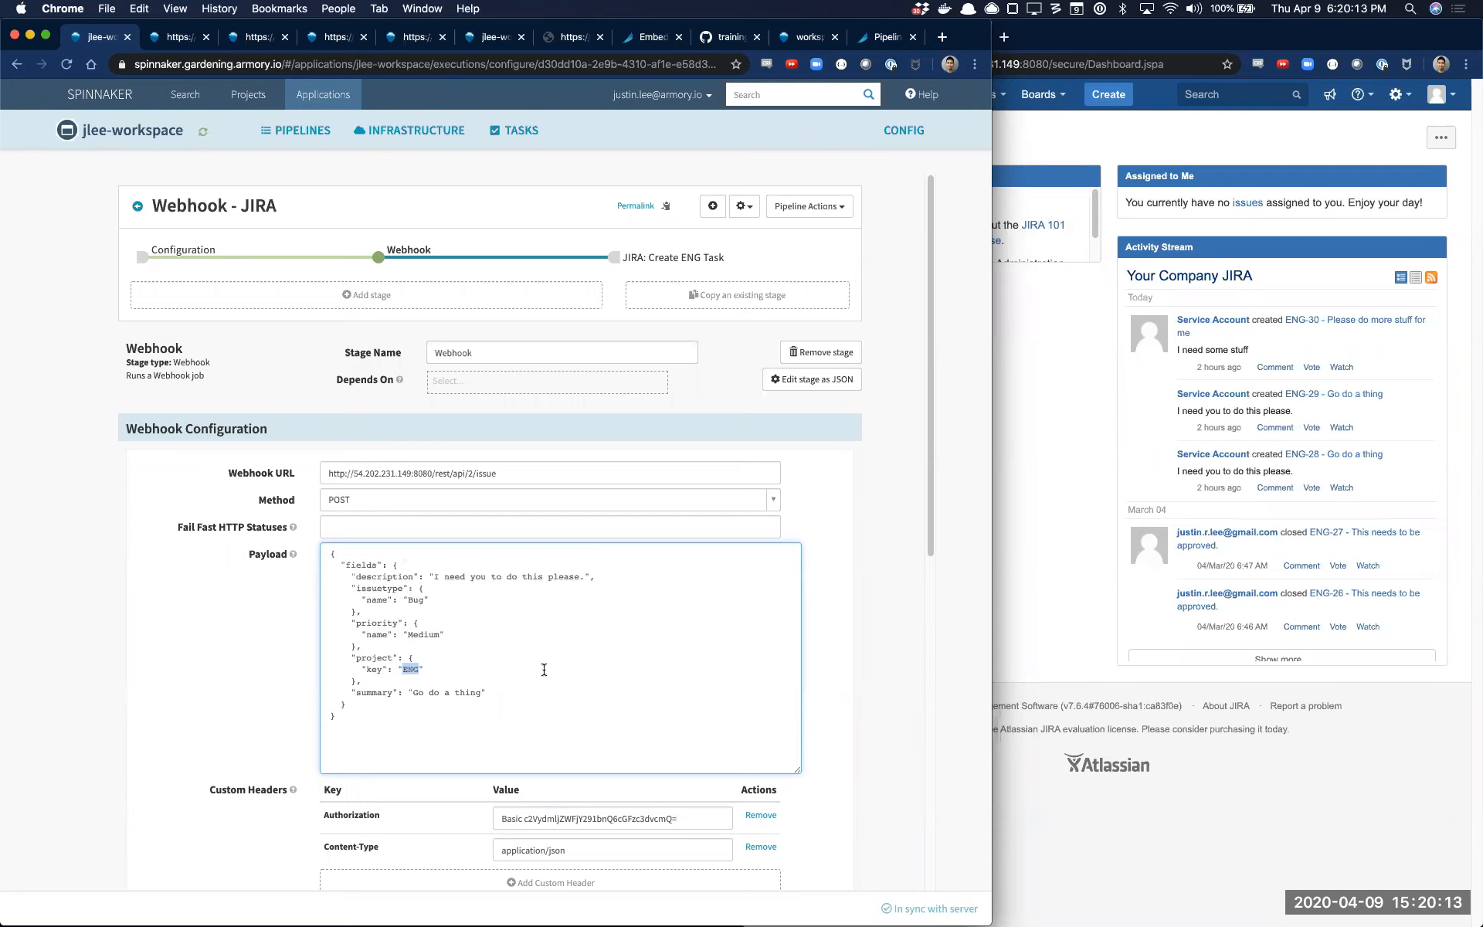
pyautogui.scroll(-1, 544, 669)
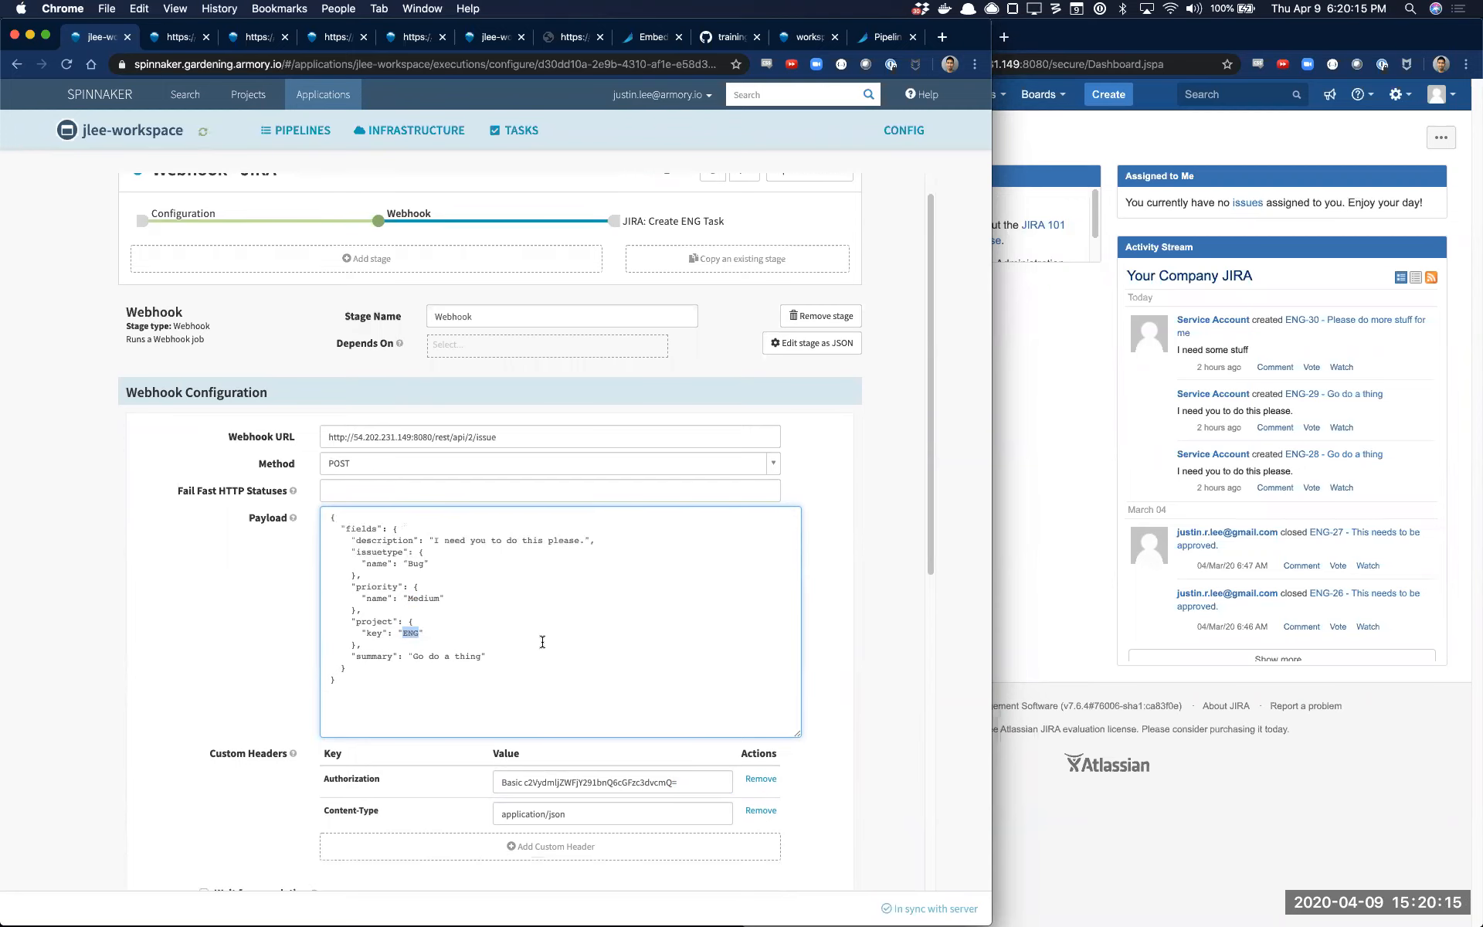
pyautogui.scroll(1, 685, 541)
# Make the JIRA: Create ENG Task stage conditional on the expression "false" and save the pipeline
pyautogui.click(685, 258)
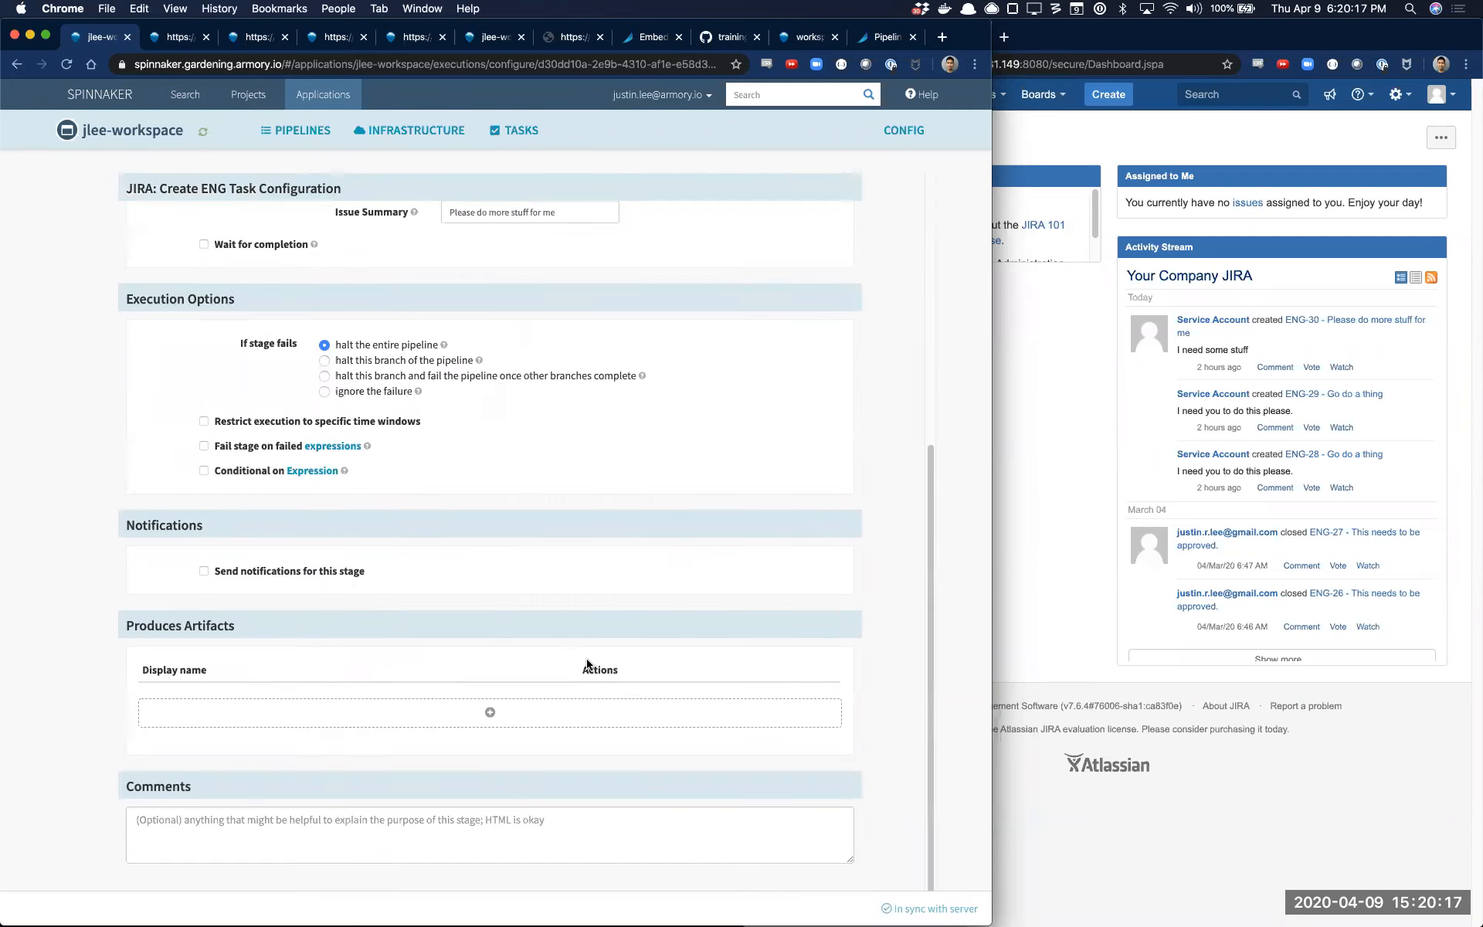
pyautogui.click(248, 472)
pyautogui.click(249, 489)
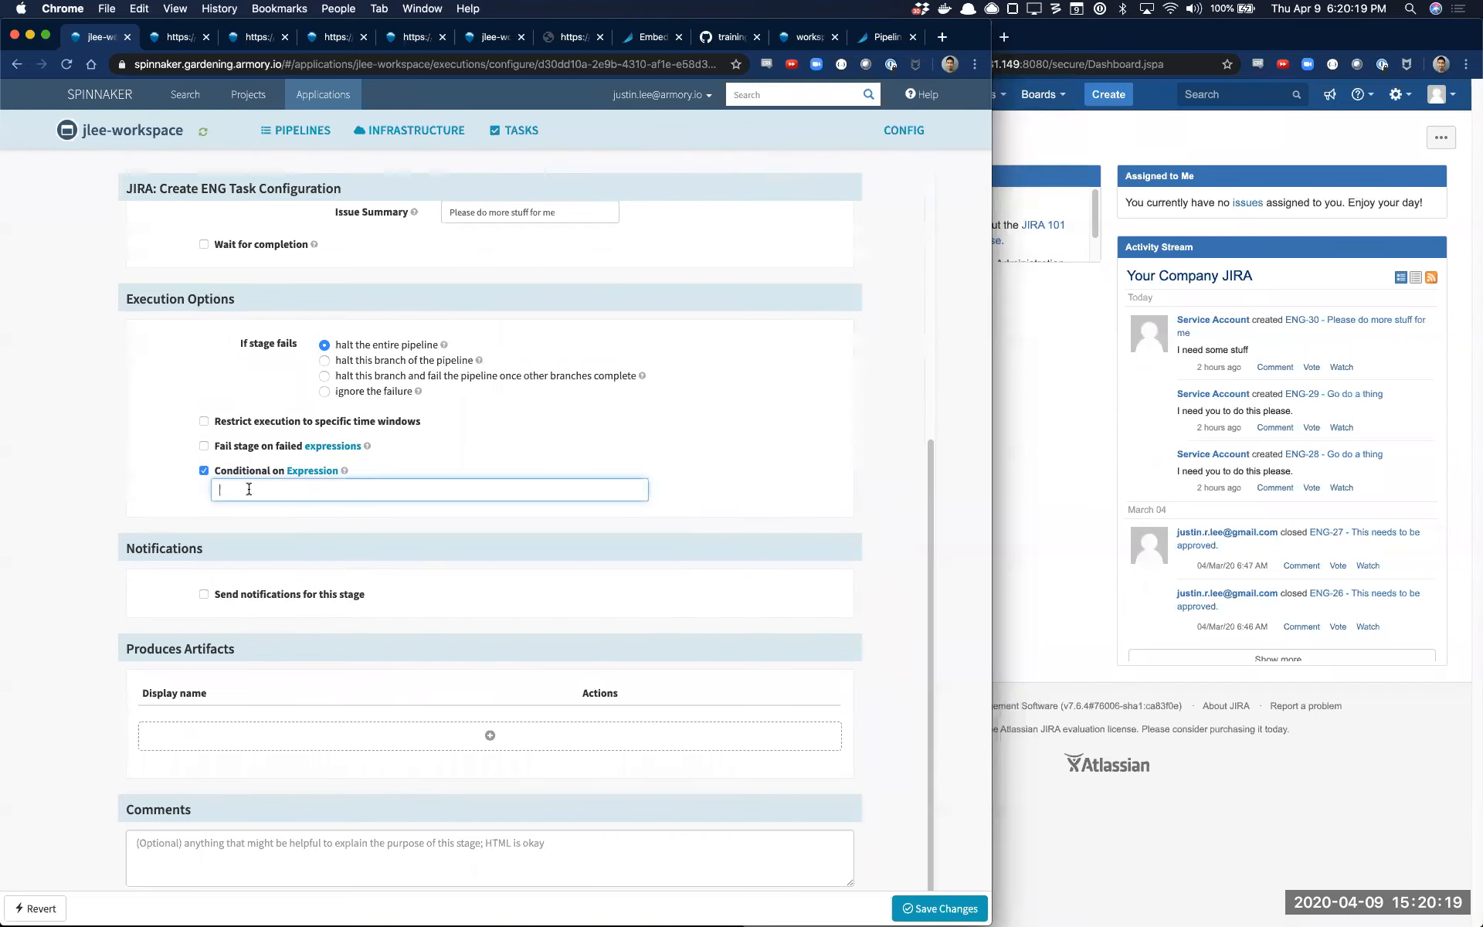
pyautogui.click(962, 911)
pyautogui.scroll(5, 683, 420)
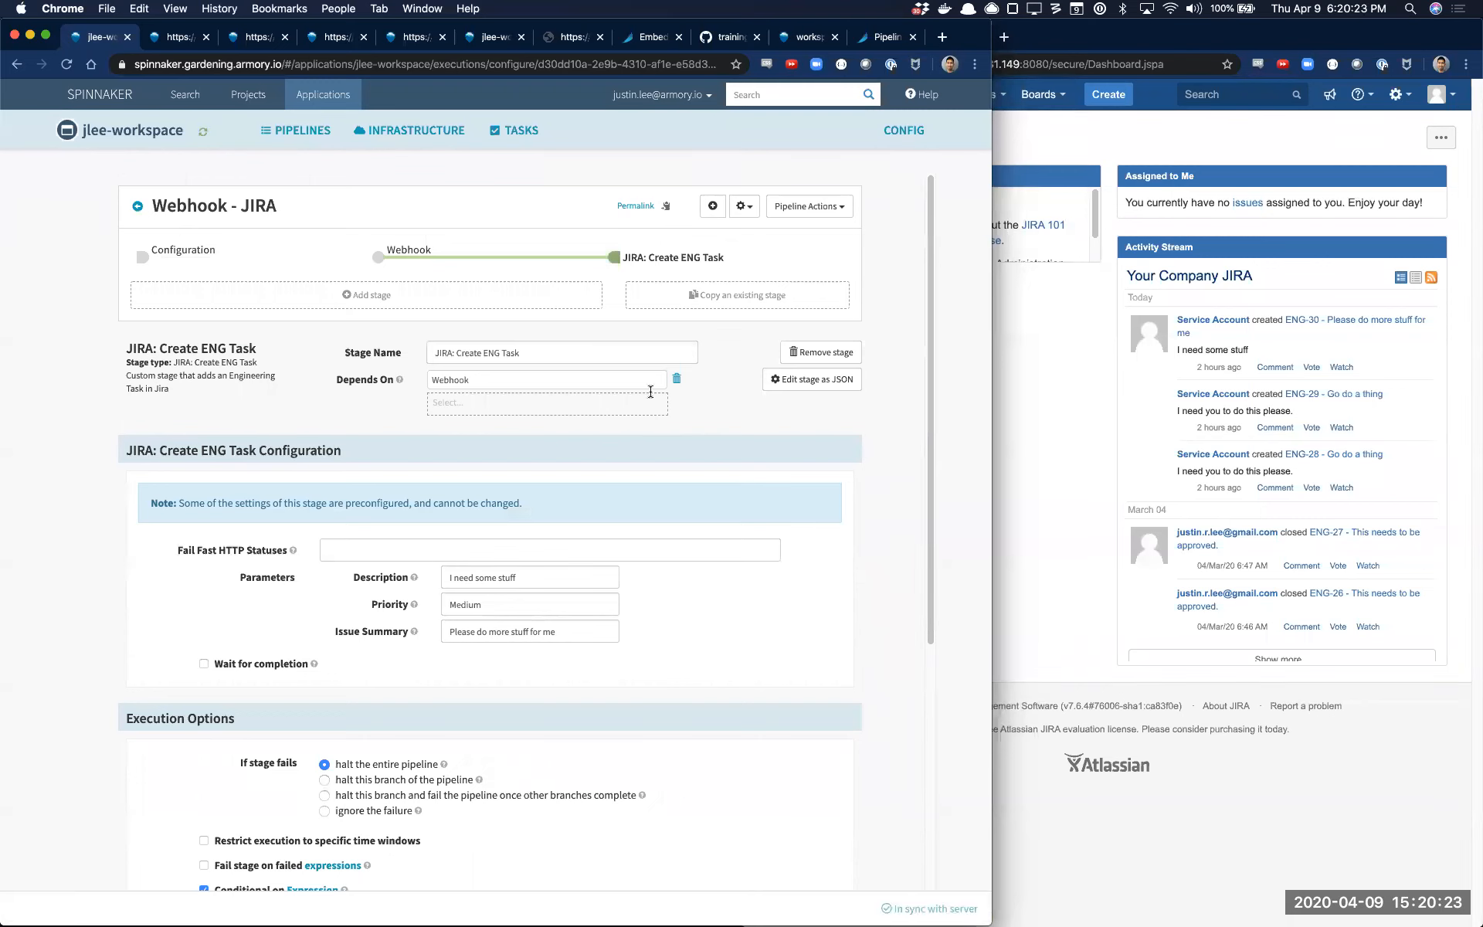
# Run the Webhook - JIRA pipeline manually from the pipelines overview and open the new execution's Webhook stage details
pyautogui.click(483, 257)
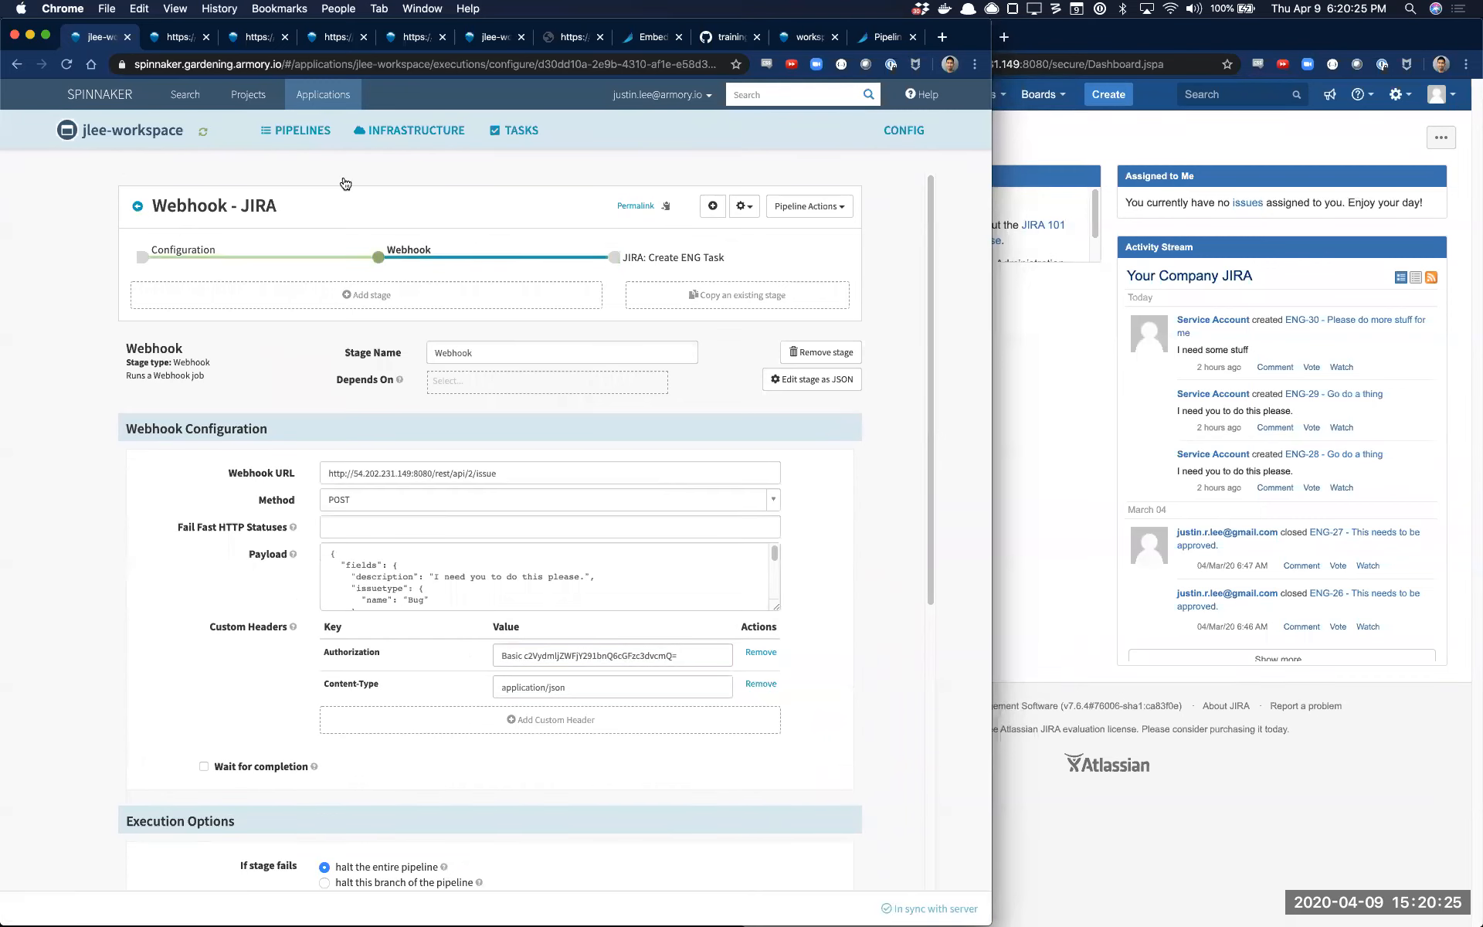
pyautogui.click(298, 131)
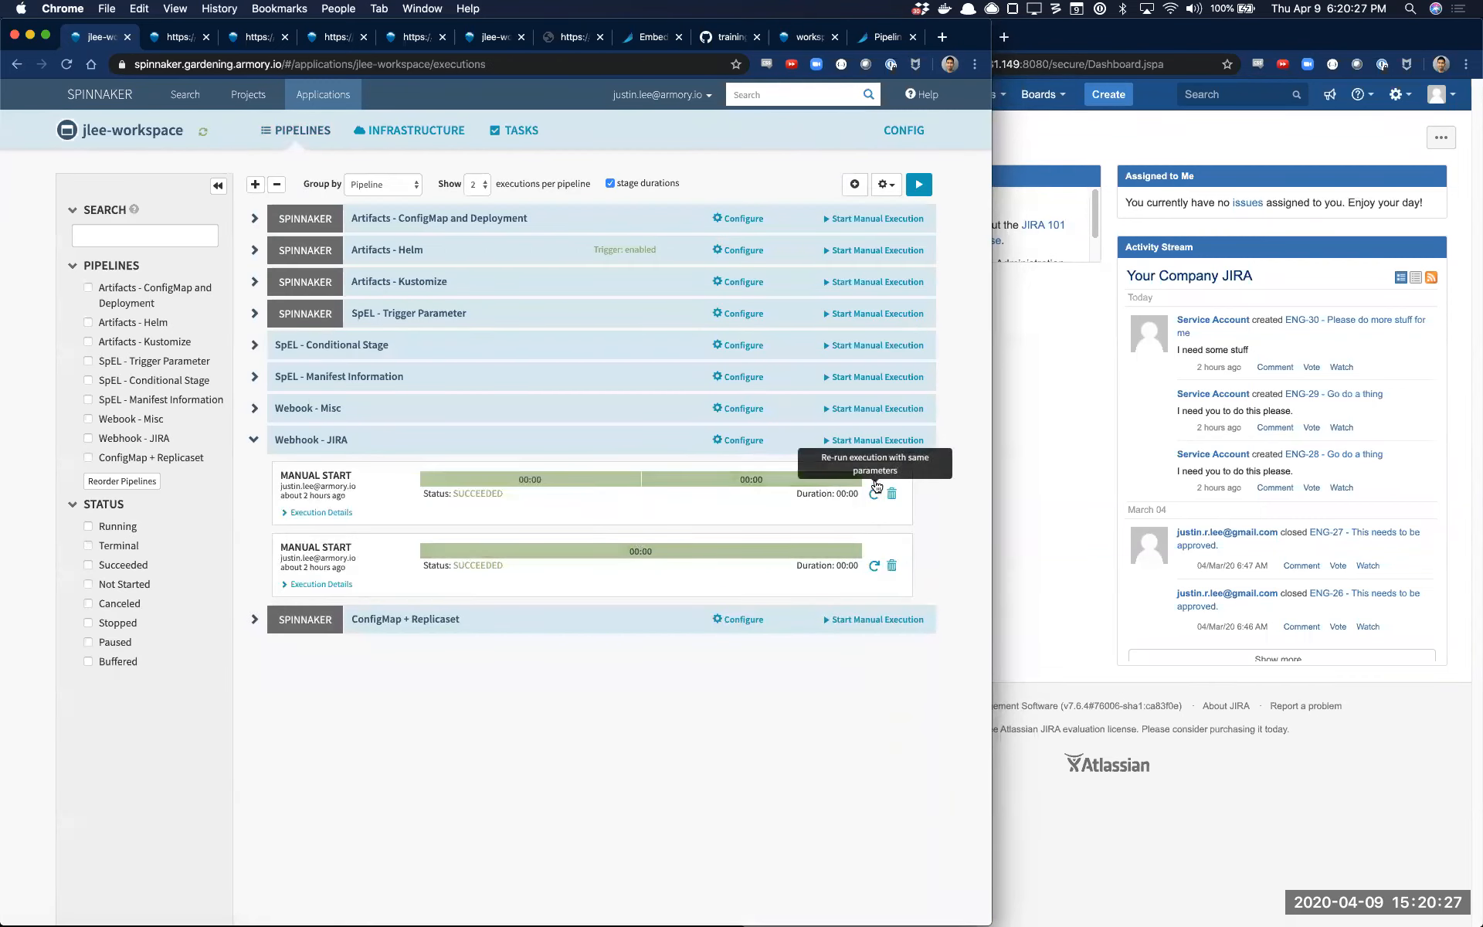
pyautogui.click(869, 441)
pyautogui.click(680, 259)
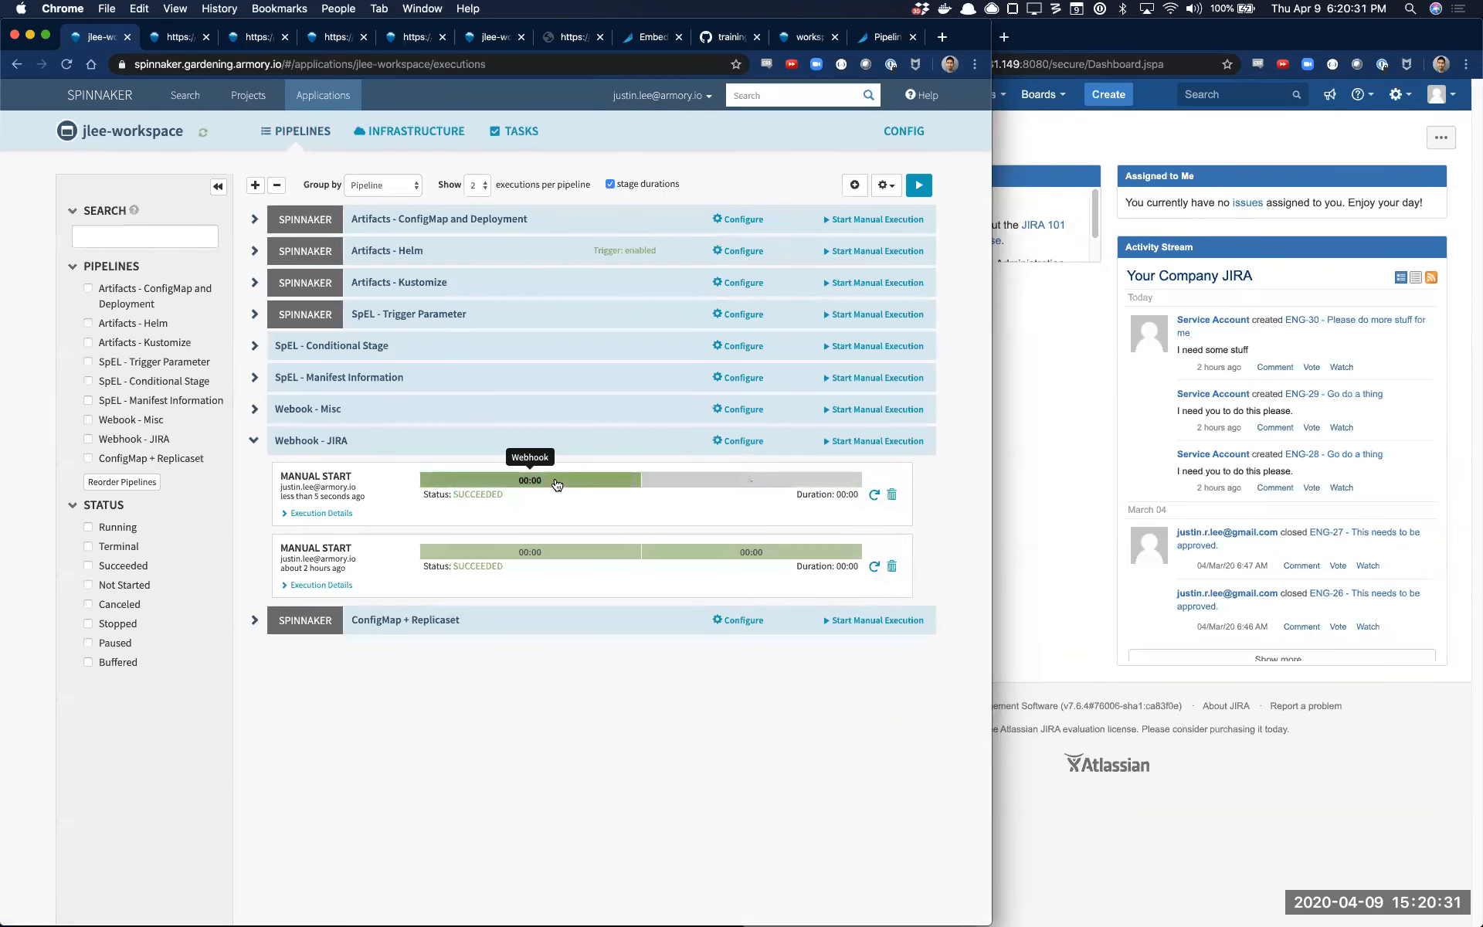
pyautogui.click(556, 483)
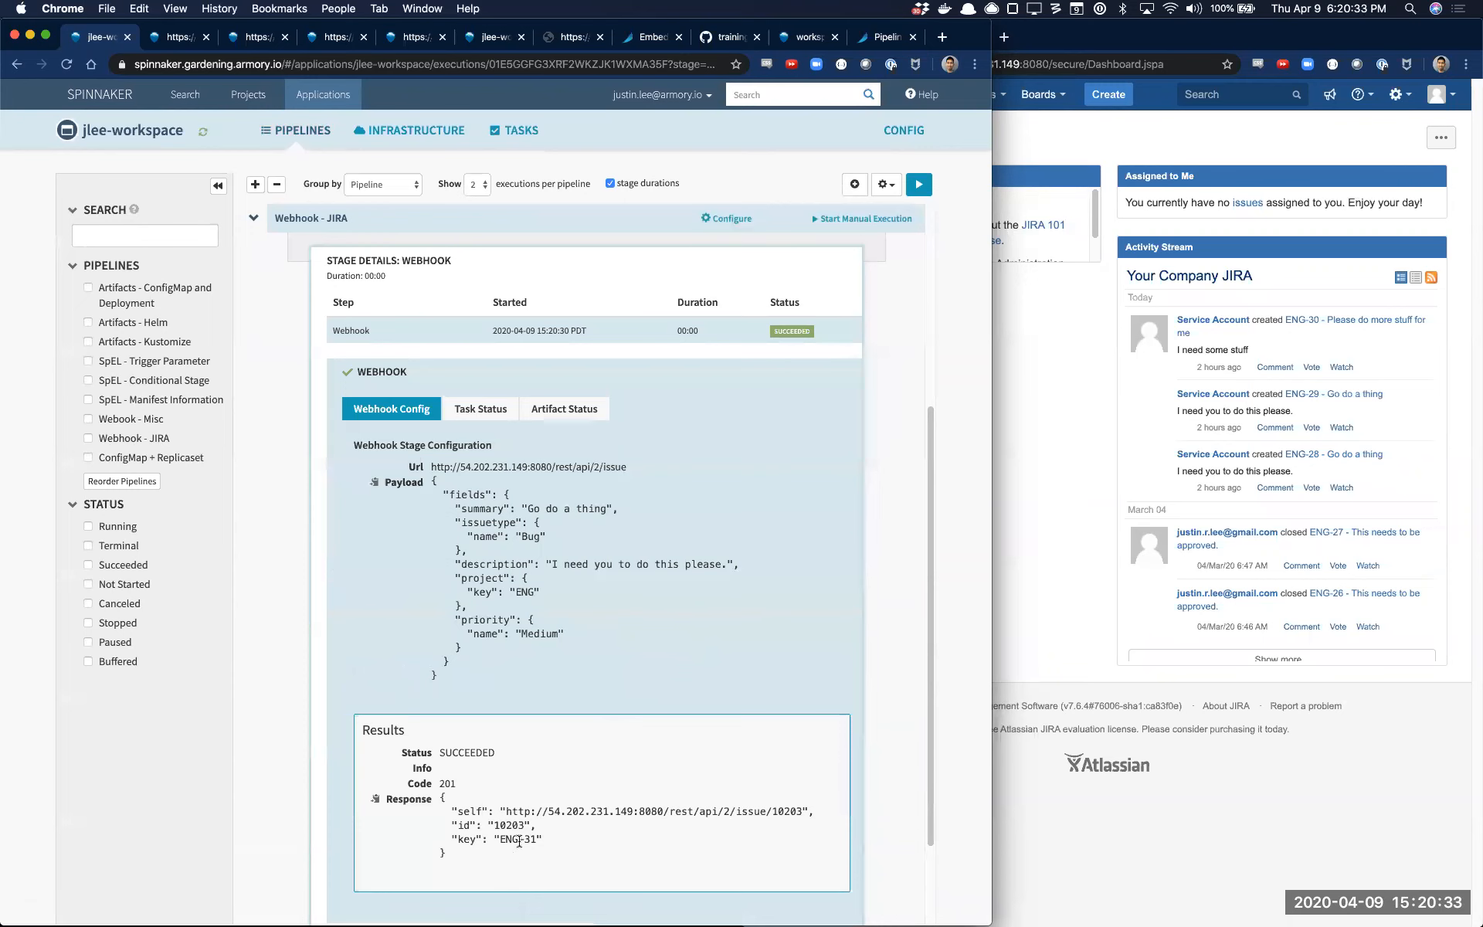
# Switch to JIRA, open the Engineering project's issues and order the open issues by Created
pyautogui.click(1067, 418)
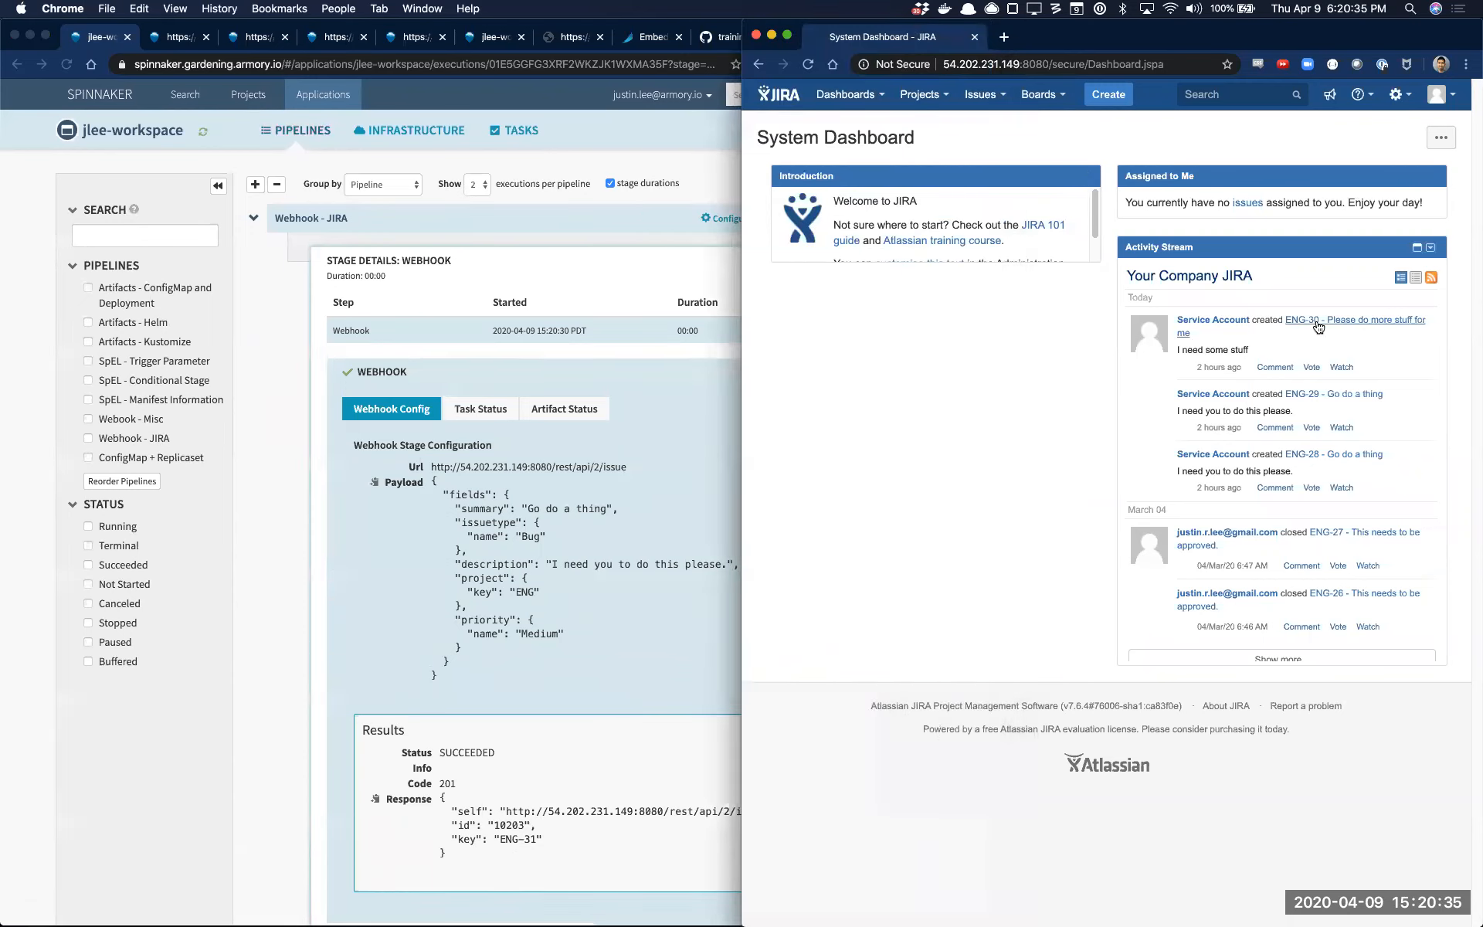
pyautogui.click(873, 101)
pyautogui.moveTo(906, 101)
pyautogui.click(920, 139)
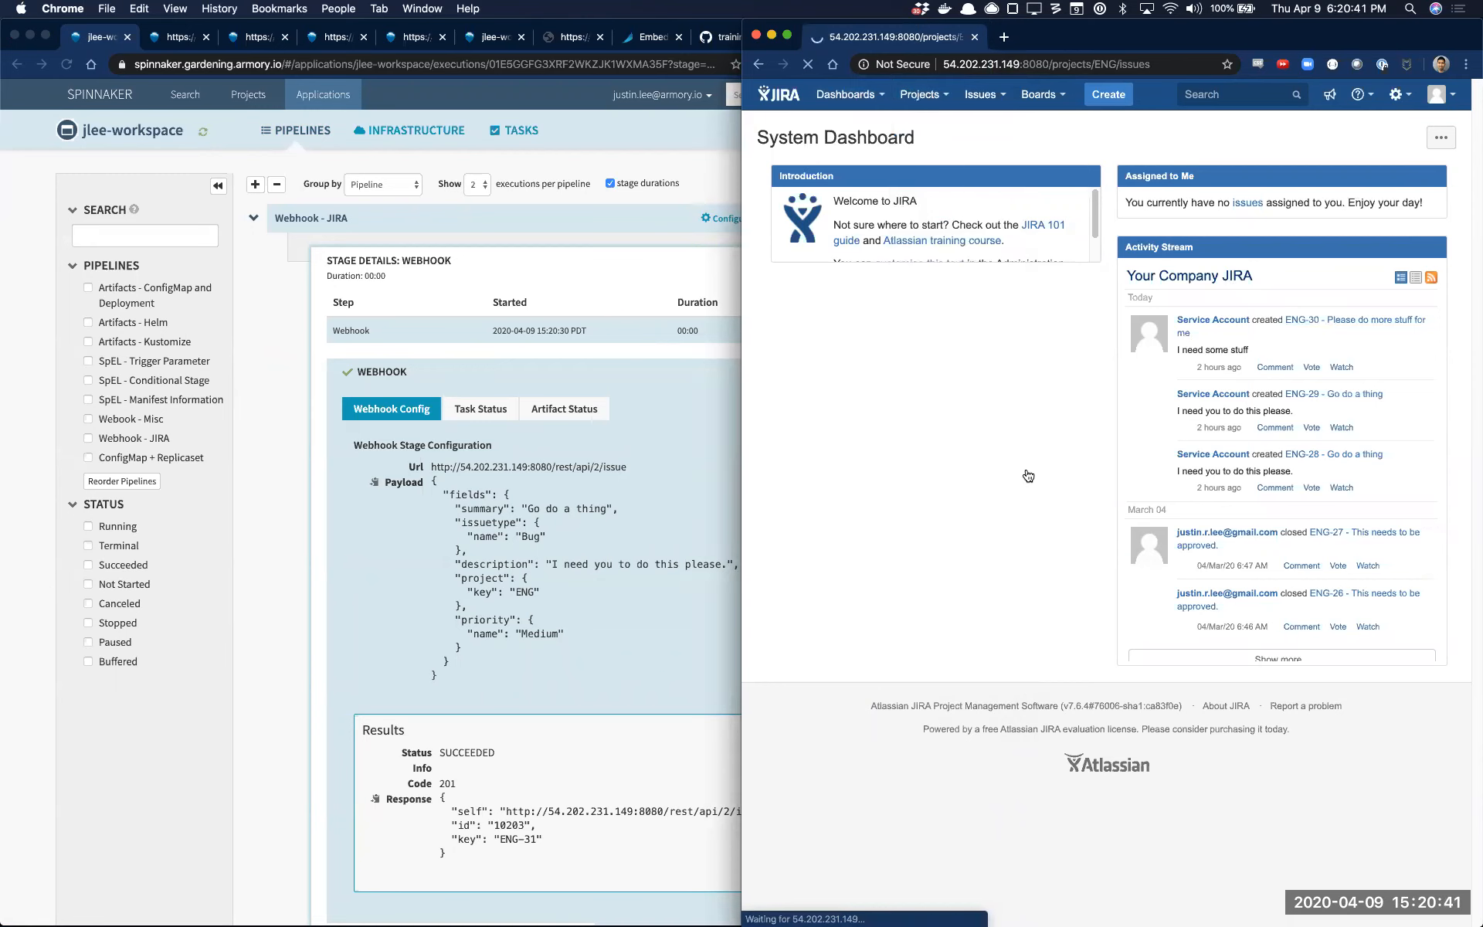
pyautogui.click(871, 183)
pyautogui.click(896, 183)
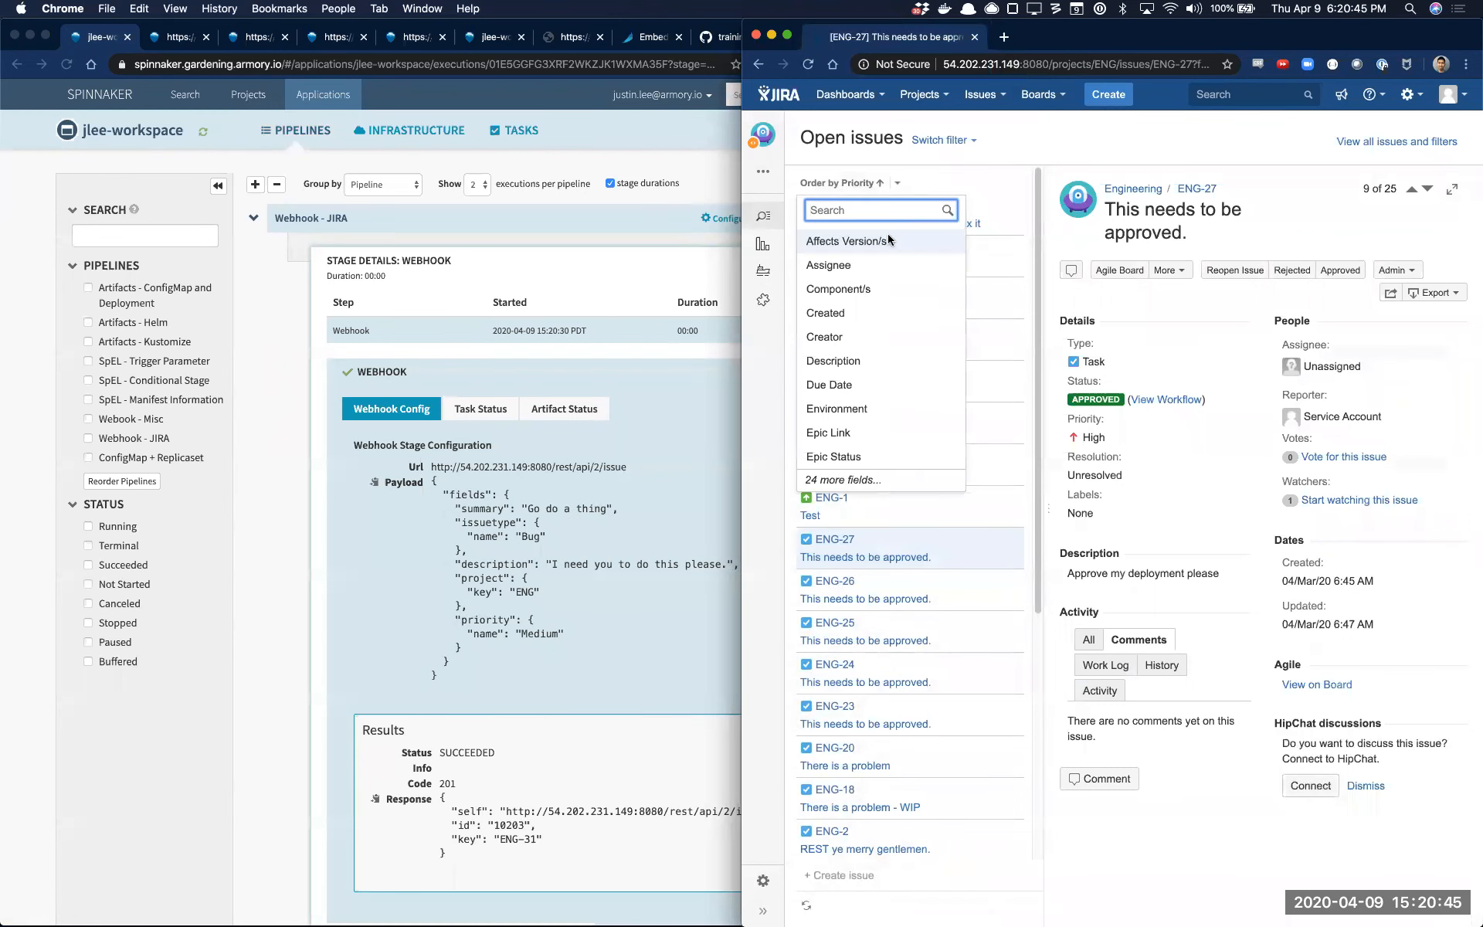
pyautogui.click(849, 312)
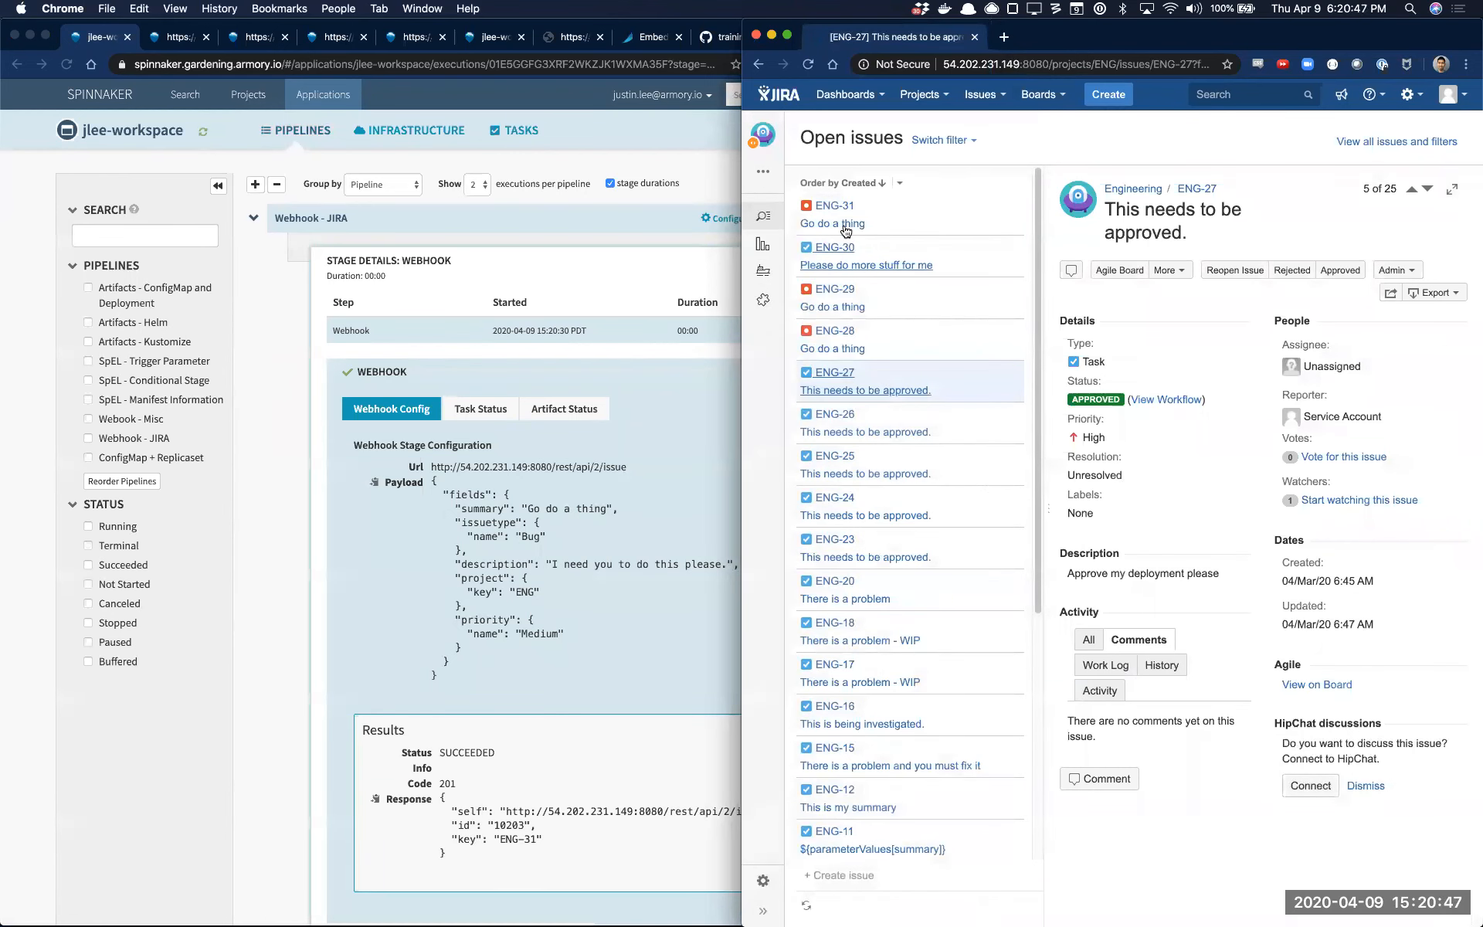
# Open issue ENG-31 in the JIRA open issues list and return to the Webhook - JIRA execution details in Spinnaker
pyautogui.click(846, 225)
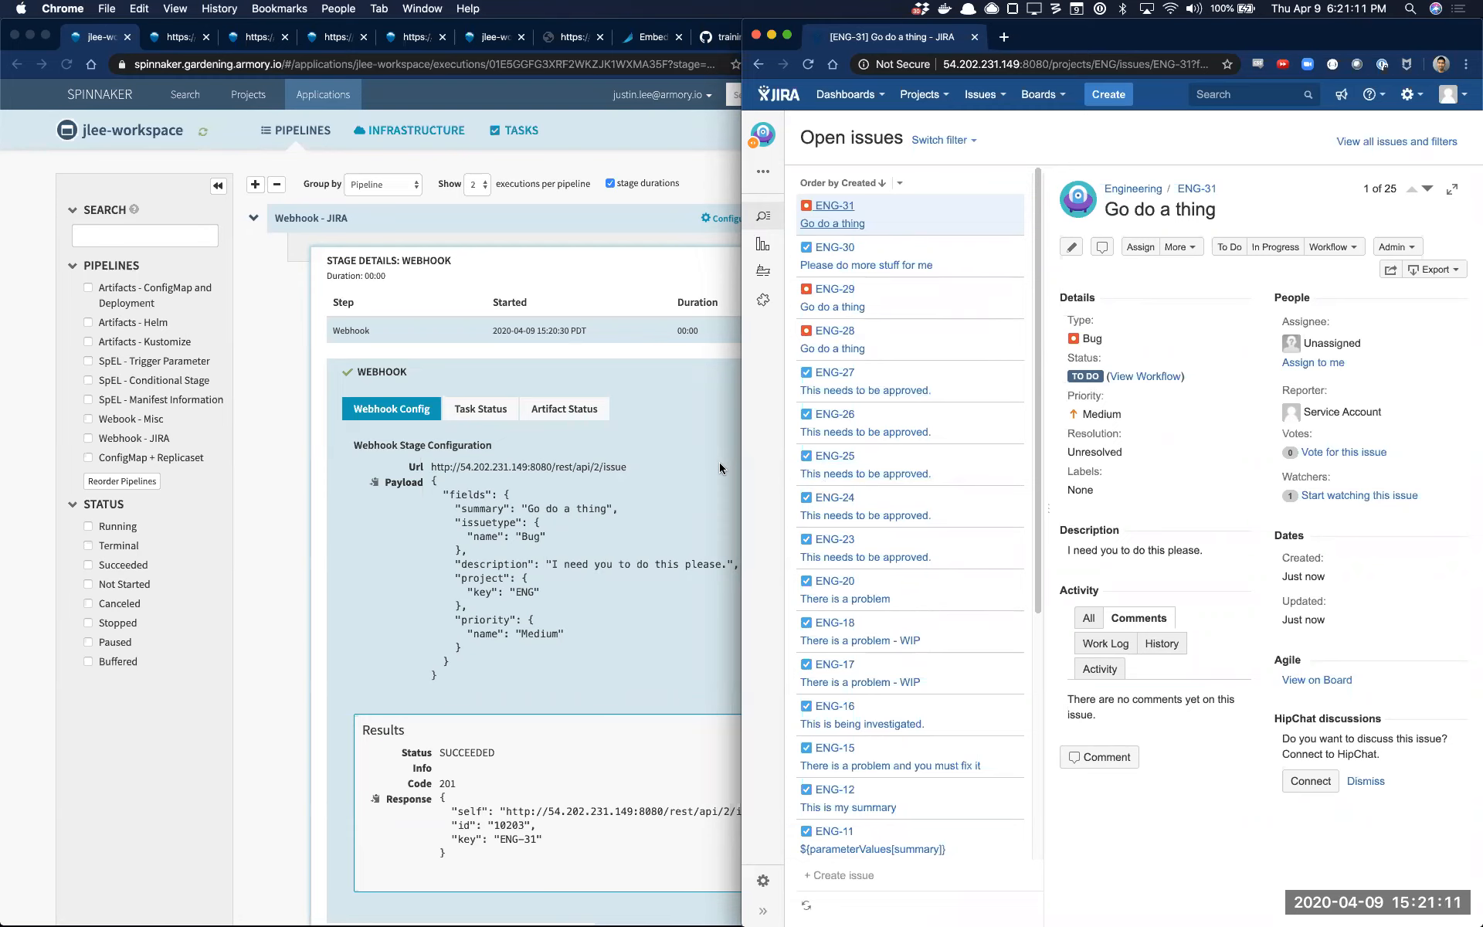
pyautogui.click(471, 587)
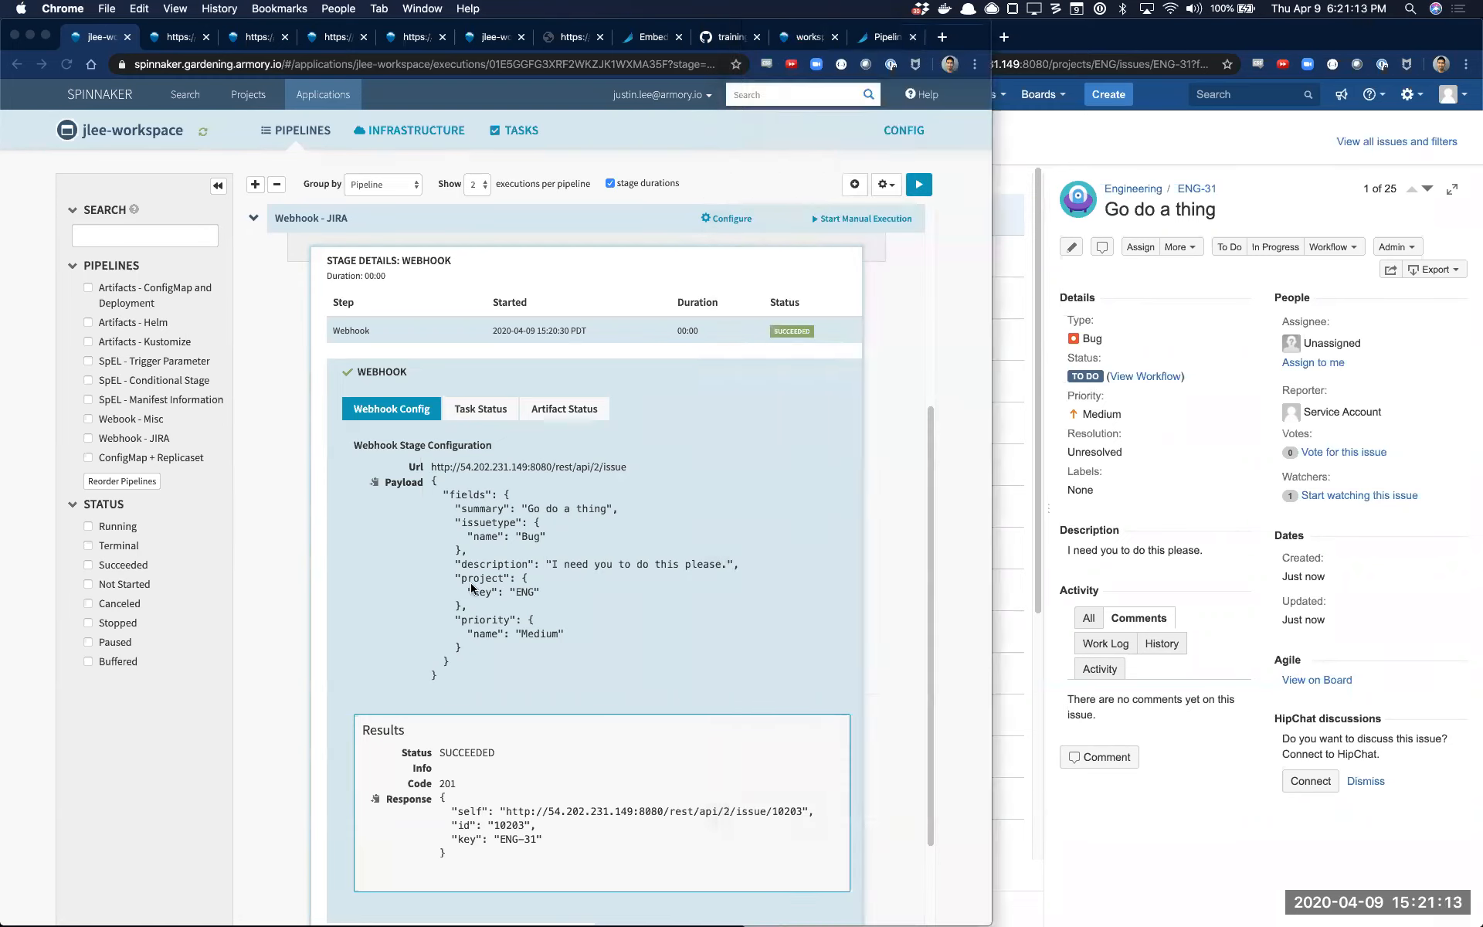
pyautogui.scroll(3, 721, 570)
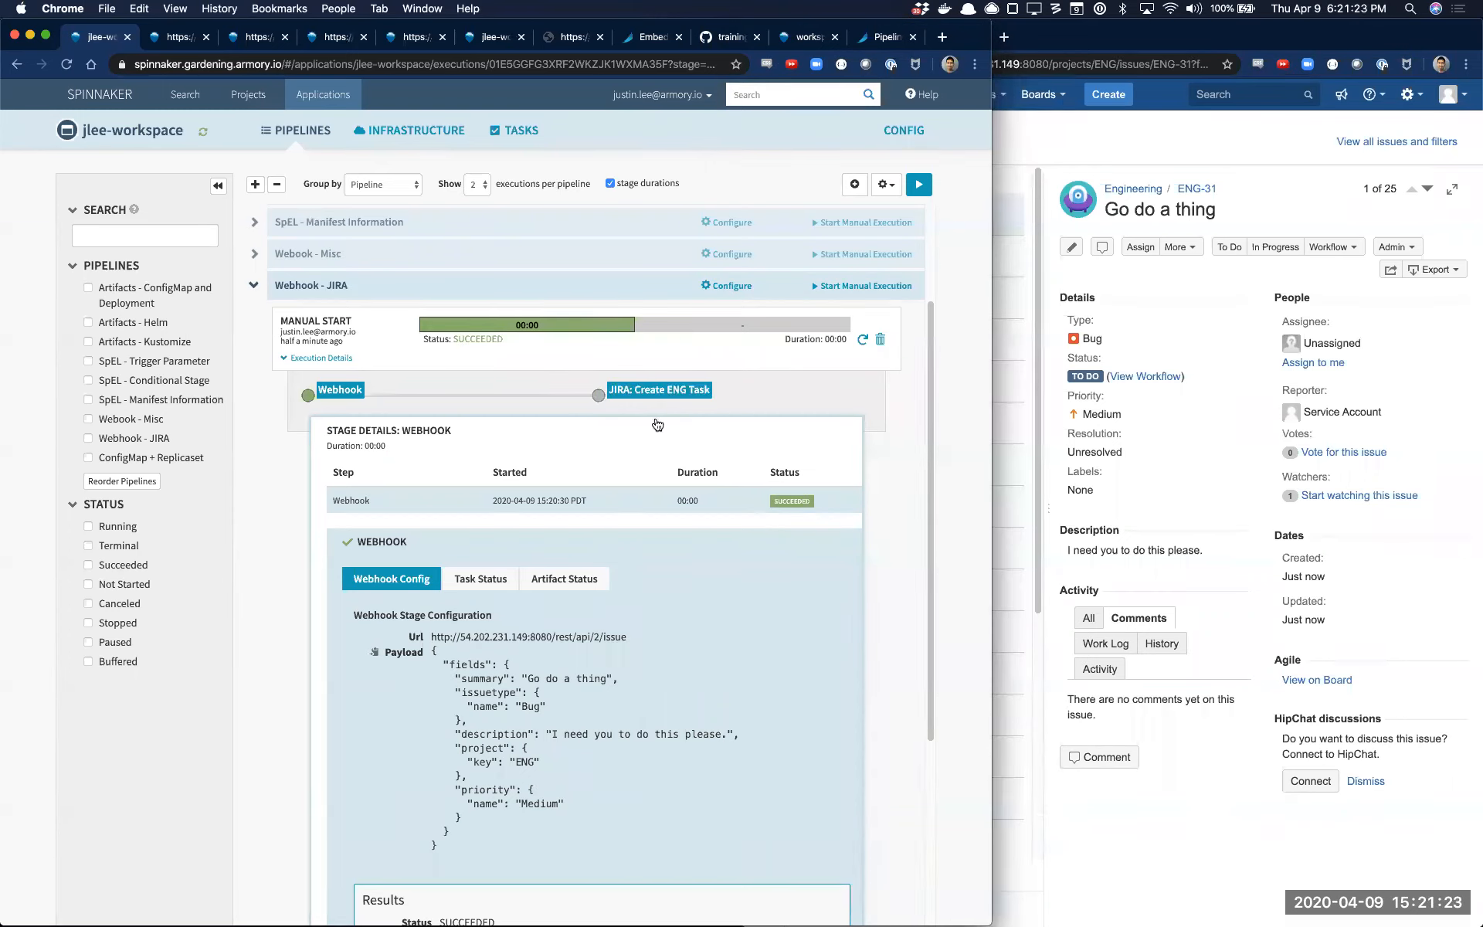
# Switch to the Google Slides presentation and go through the Webhook Stage slide to the Custom Webhook Stage slide
pyautogui.press('super+grave')
pyautogui.press('super+grave')
pyautogui.press('super+grave')
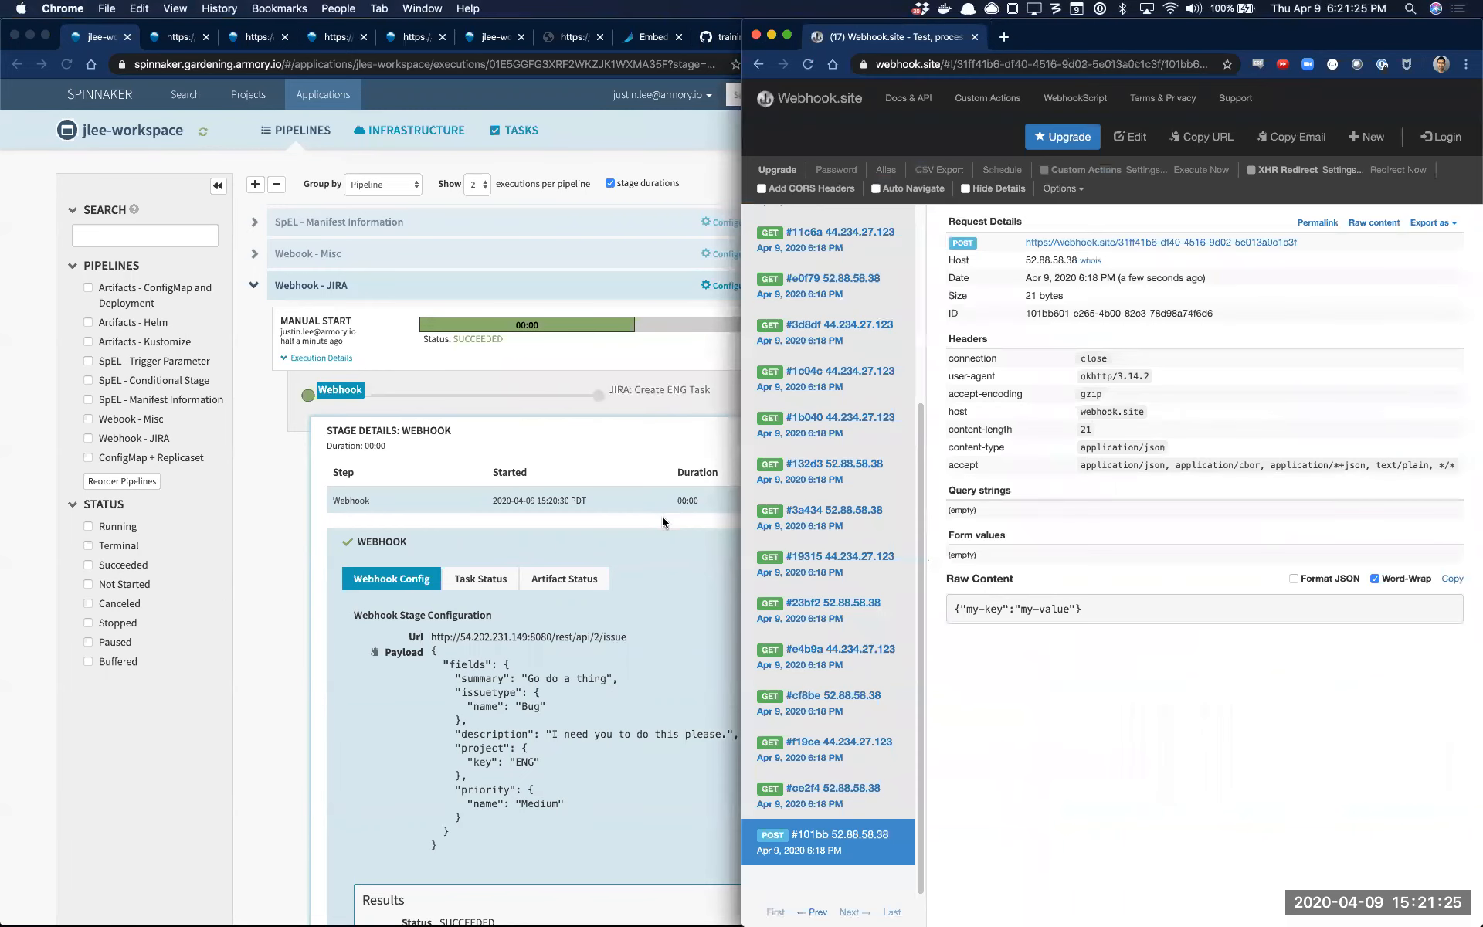
pyautogui.press('super+grave')
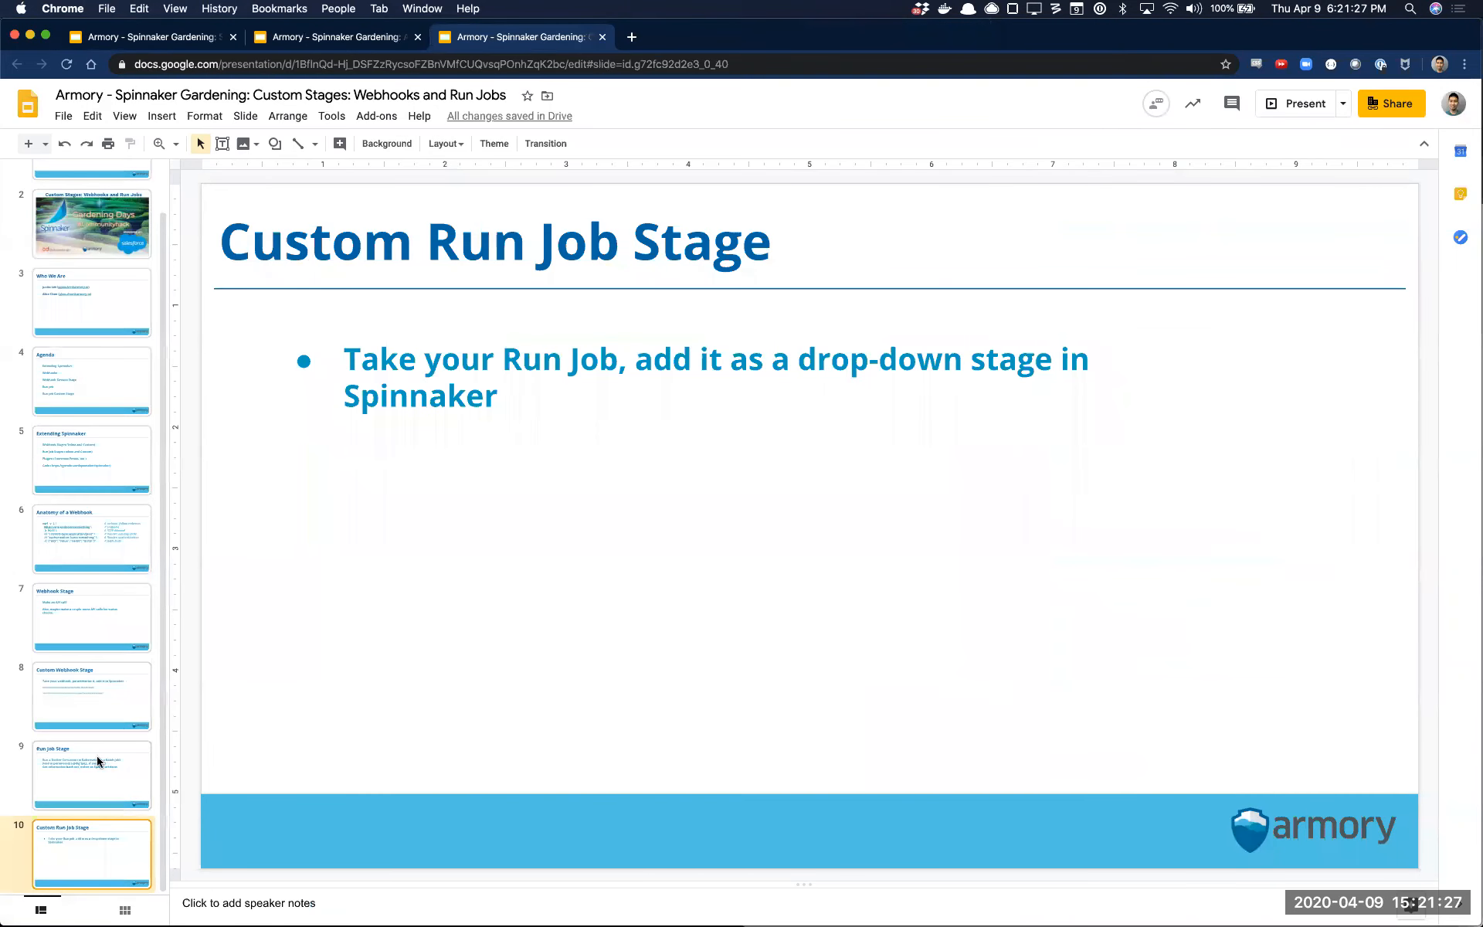
pyautogui.click(121, 638)
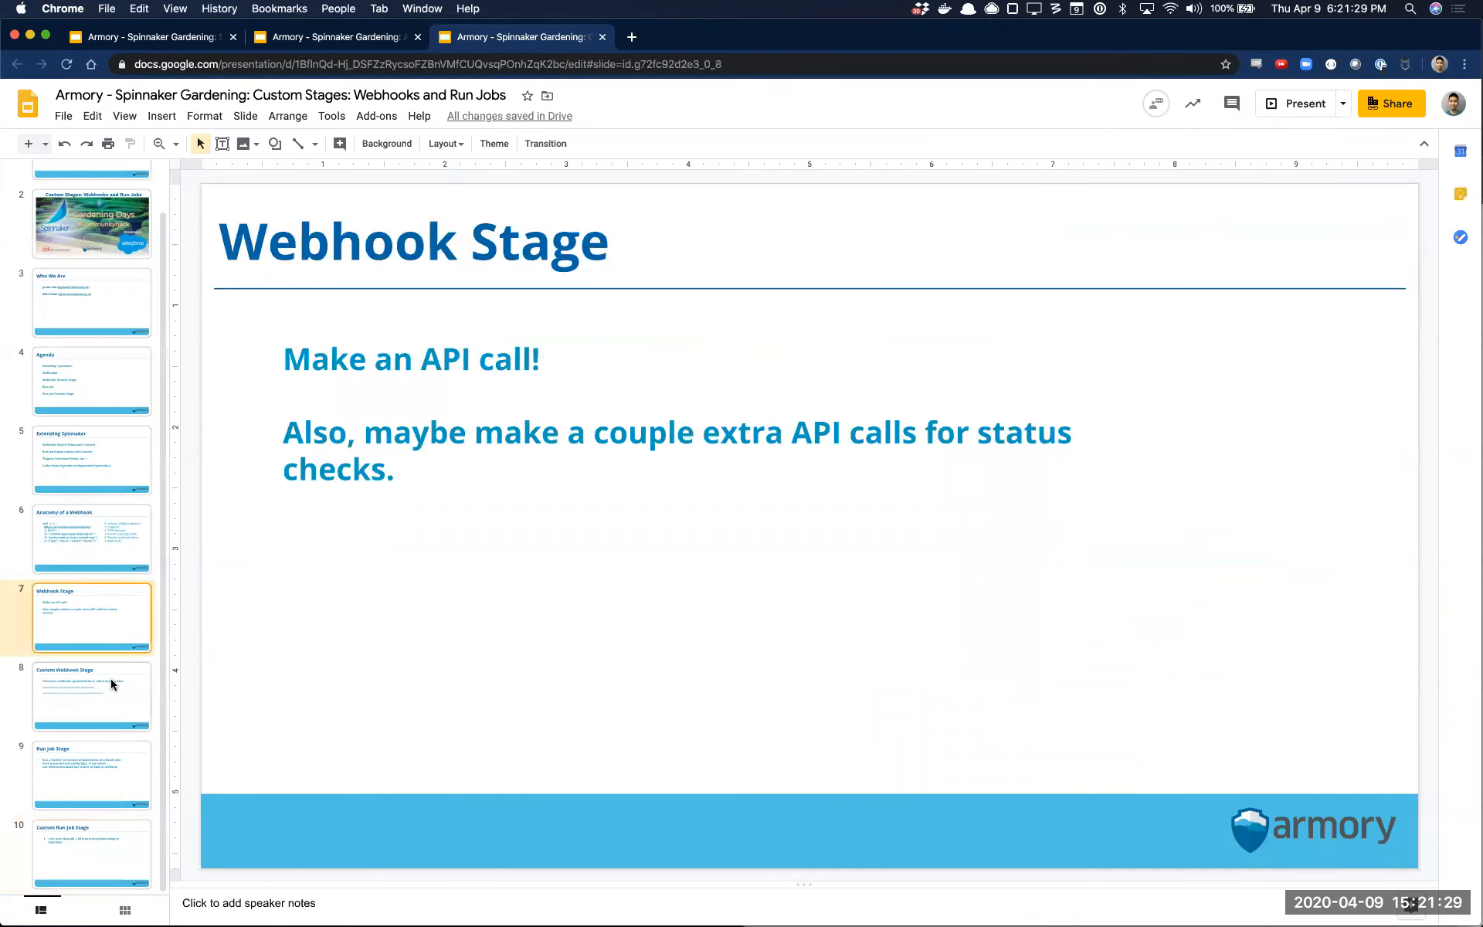
pyautogui.click(109, 685)
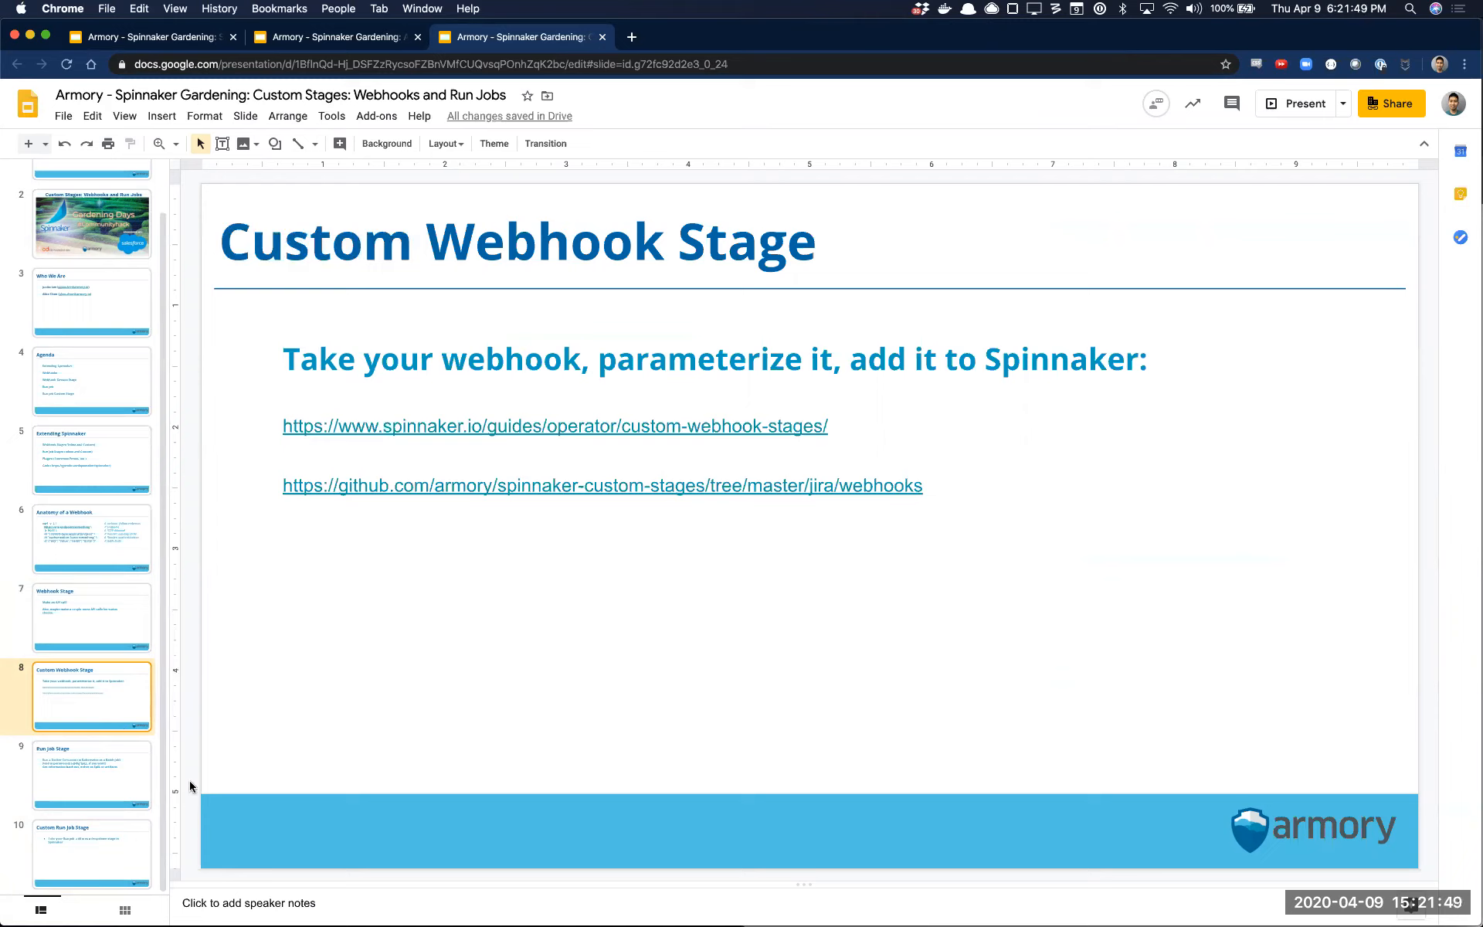
# Open the slide's spinnaker.io custom-webhook-stages link in a new tab and view the guide's example stage definitions
pyautogui.click(720, 429)
pyautogui.tripleClick(672, 435)
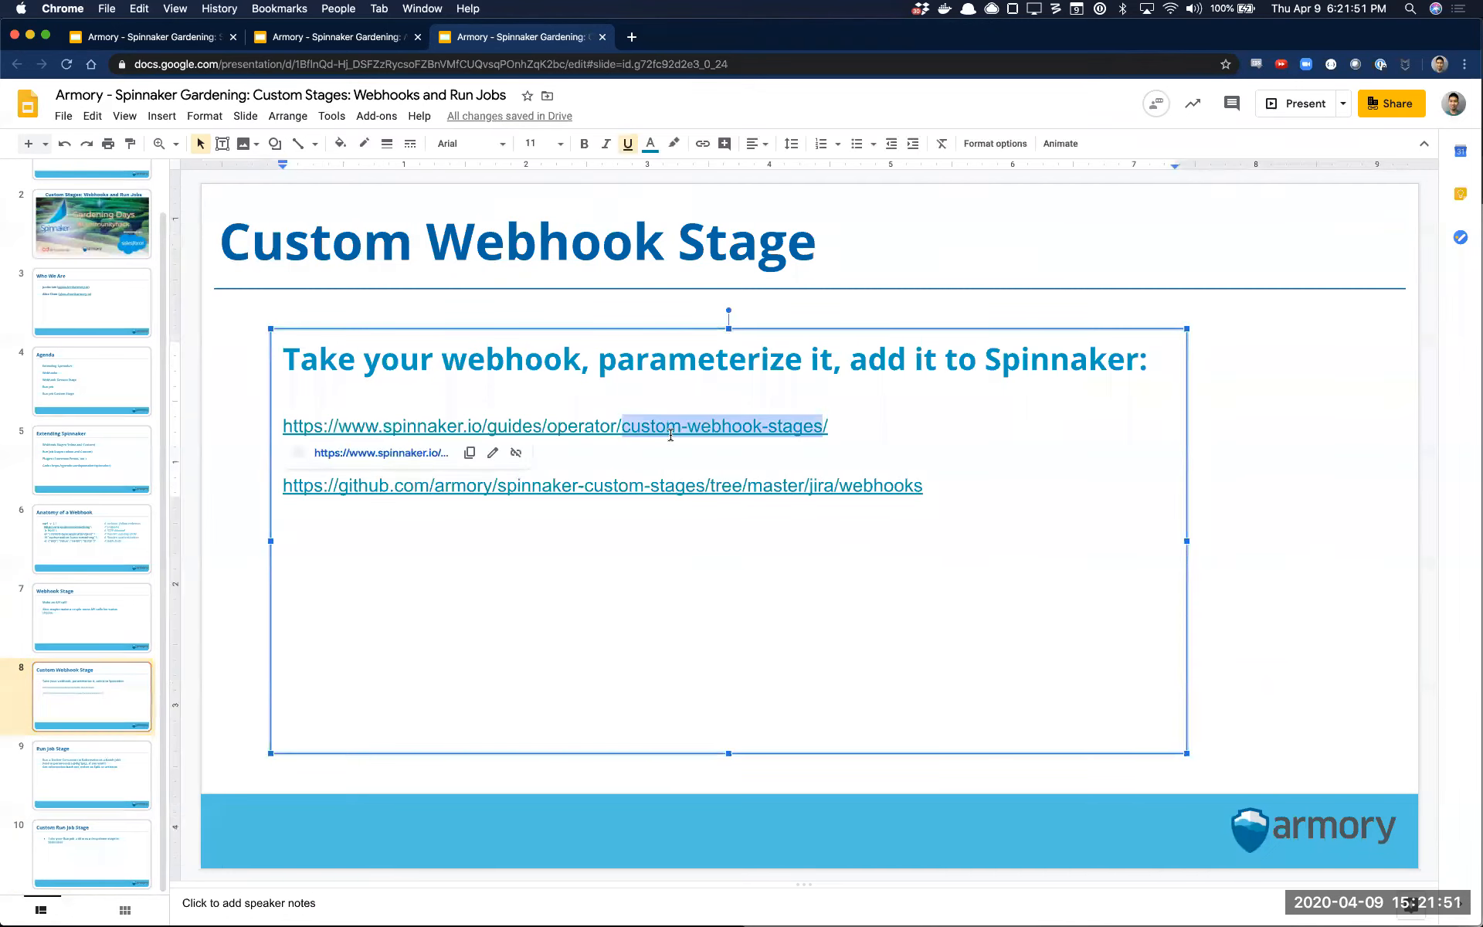
pyautogui.press('super+c')
pyautogui.press('super+t')
pyautogui.press('super+v')
pyautogui.press('Return')
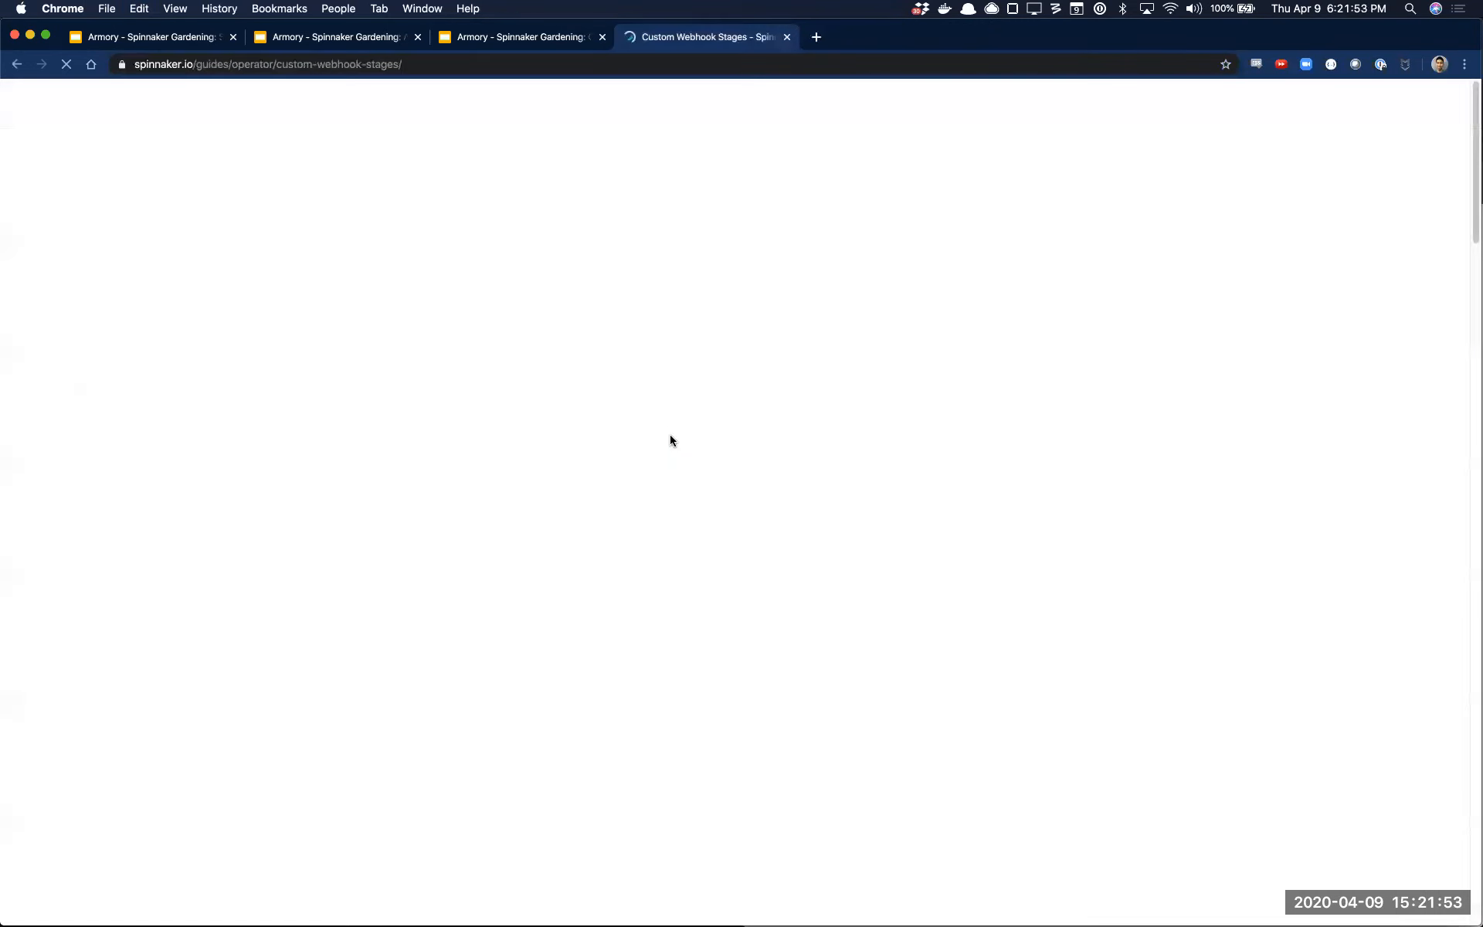
pyautogui.scroll(-5, 753, 468)
pyautogui.scroll(-15, 760, 479)
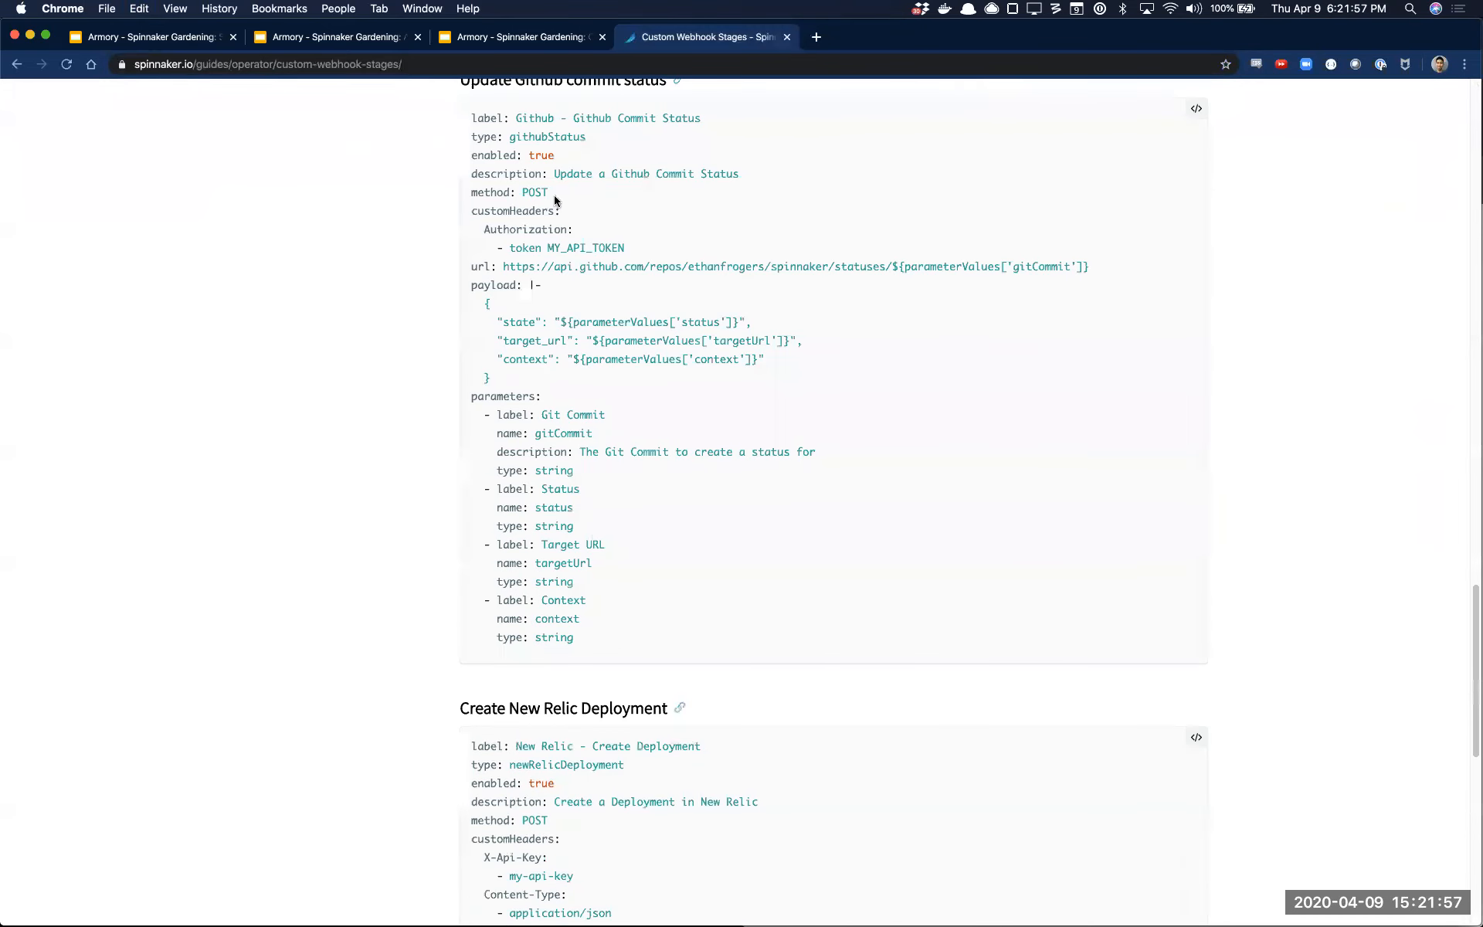
# Return to the Custom Webhook Stage slide and open its GitHub spinnaker-custom-stages jira/webhooks link in a new tab
pyautogui.click(521, 38)
pyautogui.moveTo(958, 485); pyautogui.dragTo(956, 463)
pyautogui.press('super+t')
pyautogui.press('super+v')
pyautogui.press('Return')
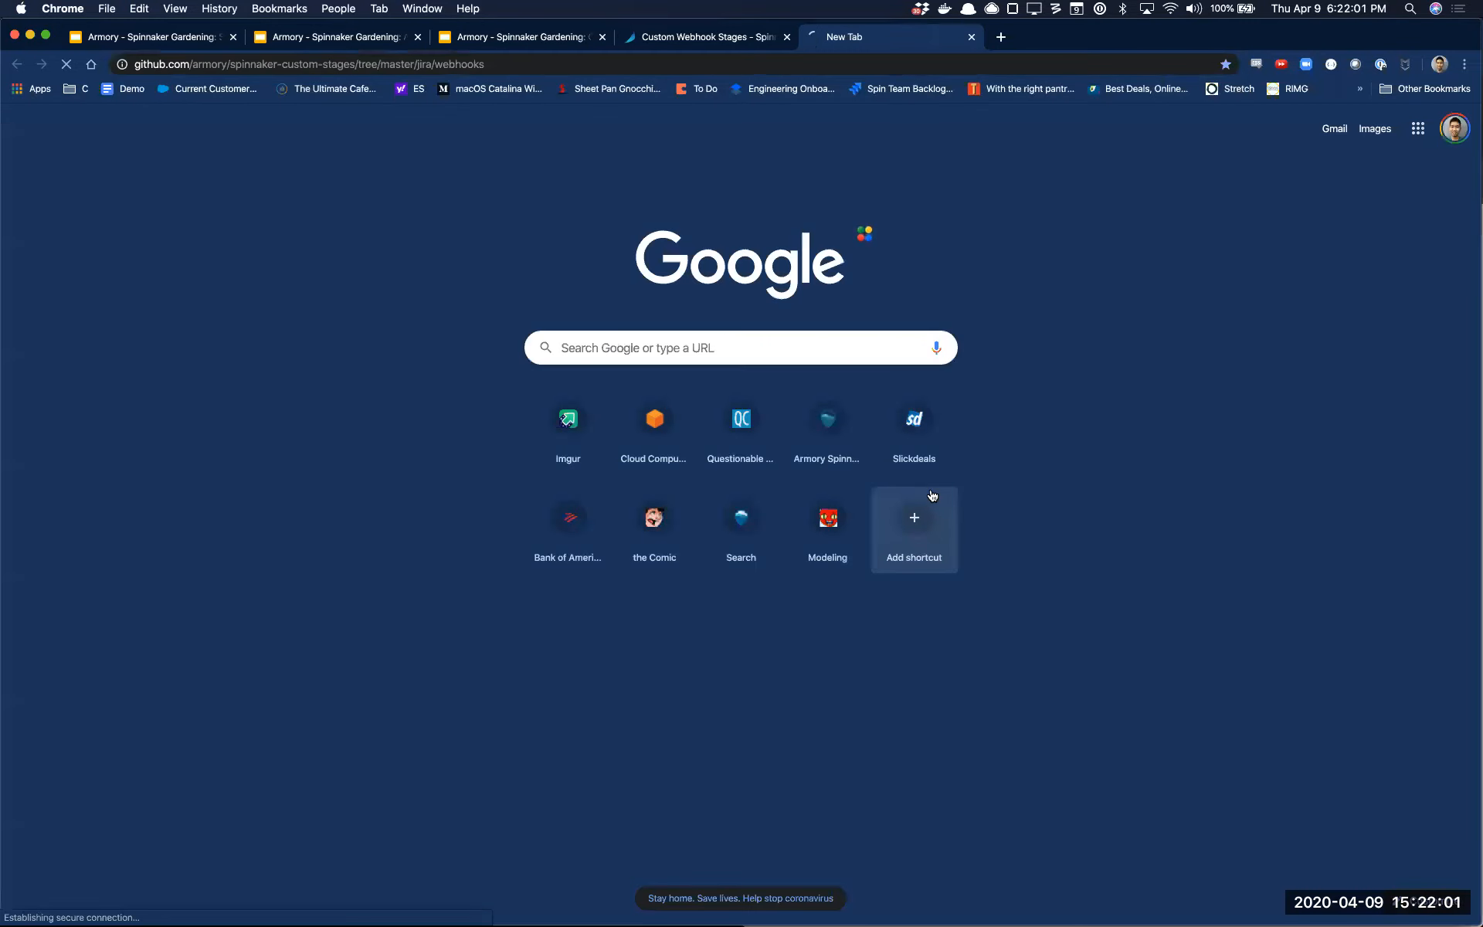
# Examine the README's example stage definition and its instructions for the Authorization header
pyautogui.scroll(-8, 669, 485)
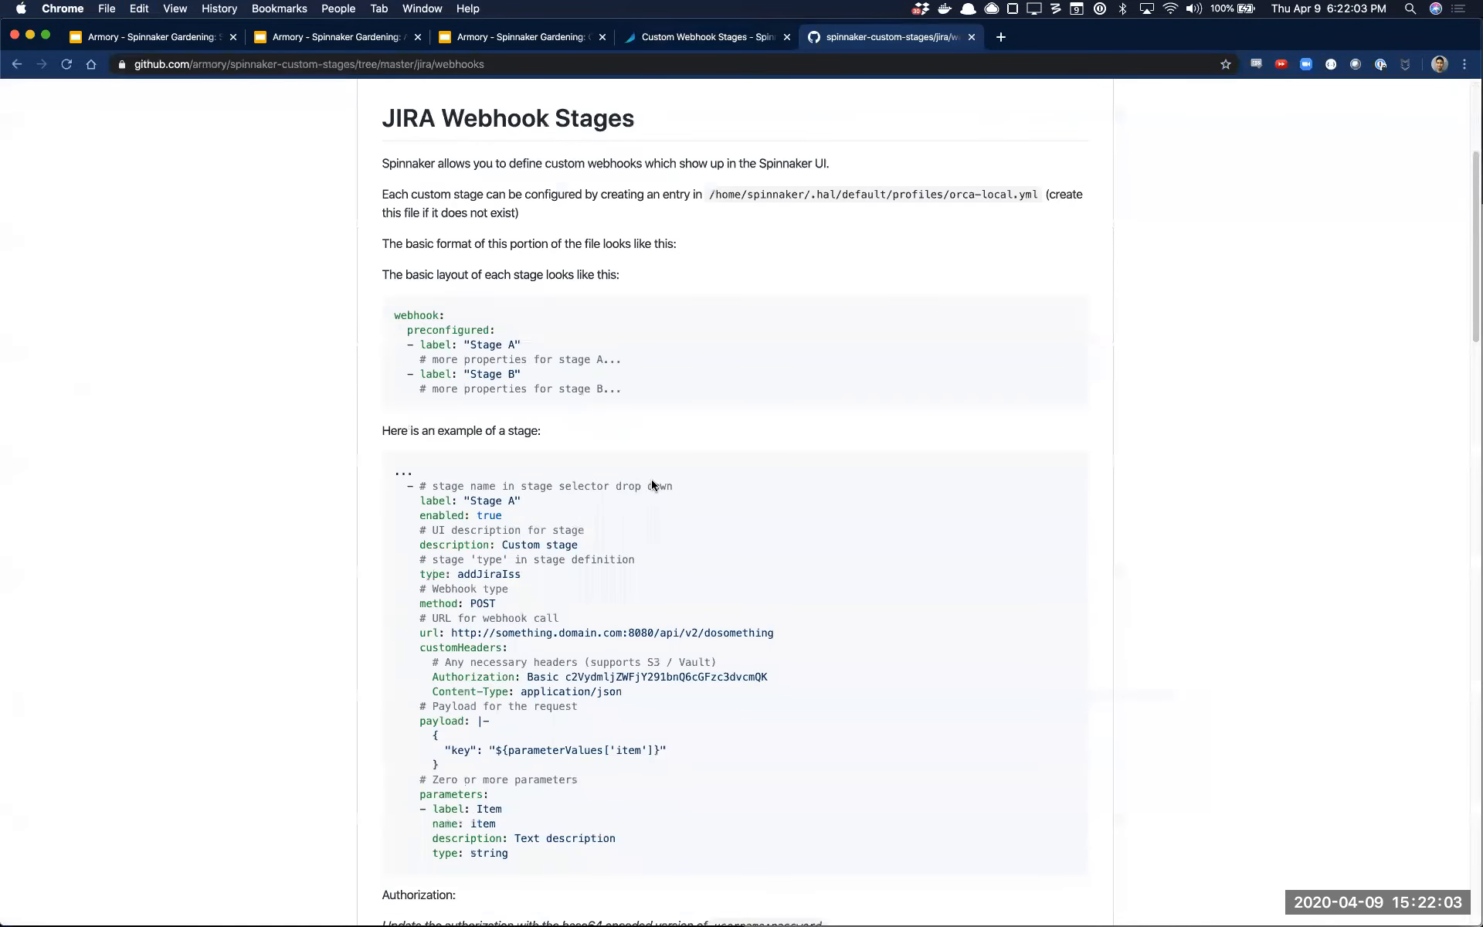
pyautogui.moveTo(556, 531); pyautogui.dragTo(430, 128)
pyautogui.click(753, 464)
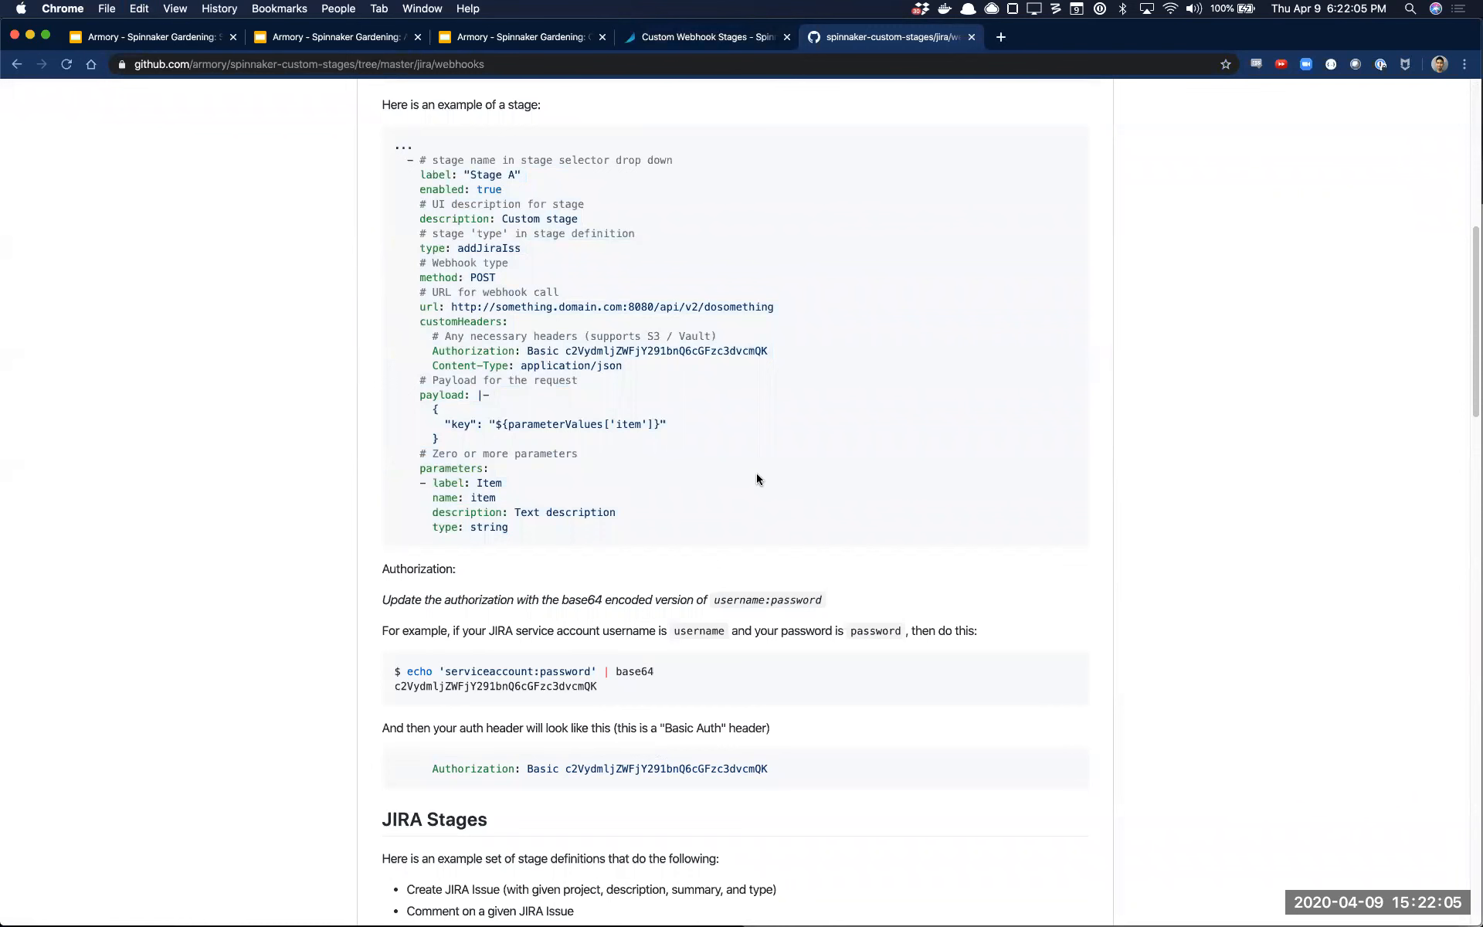
pyautogui.scroll(-12, 752, 497)
pyautogui.scroll(6, 752, 497)
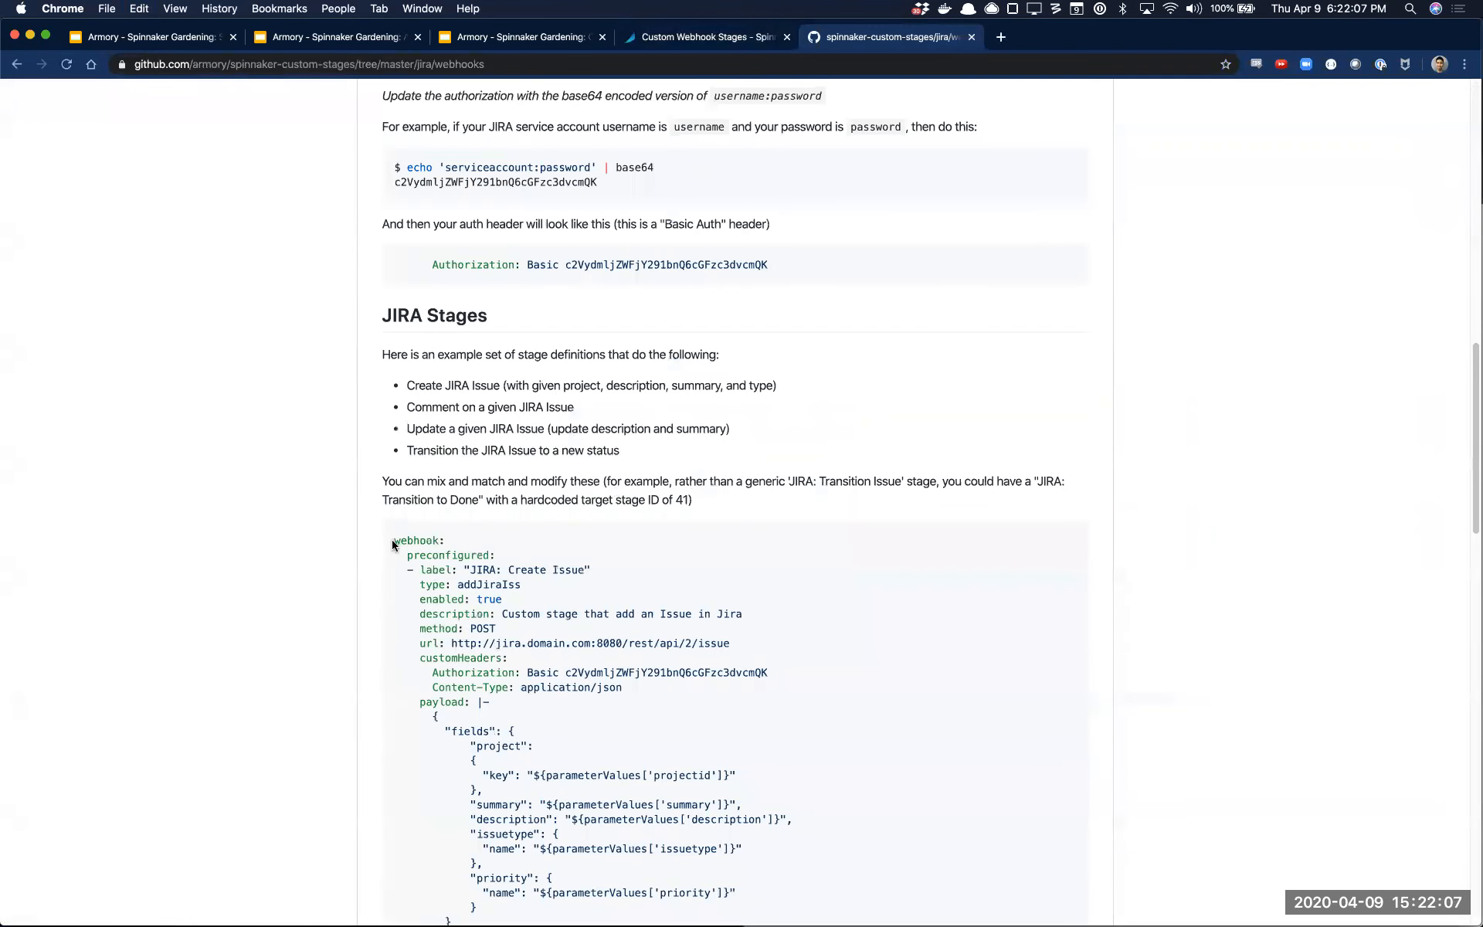
# Examine the "JIRA: Create Issue" stage definition, including its custom headers, payload fields and issuetype parameter reference
pyautogui.moveTo(391, 539); pyautogui.dragTo(821, 785)
pyautogui.scroll(-3, 821, 784)
pyautogui.click(582, 454)
pyautogui.moveTo(455, 430); pyautogui.dragTo(769, 435)
pyautogui.moveTo(508, 454); pyautogui.dragTo(742, 450)
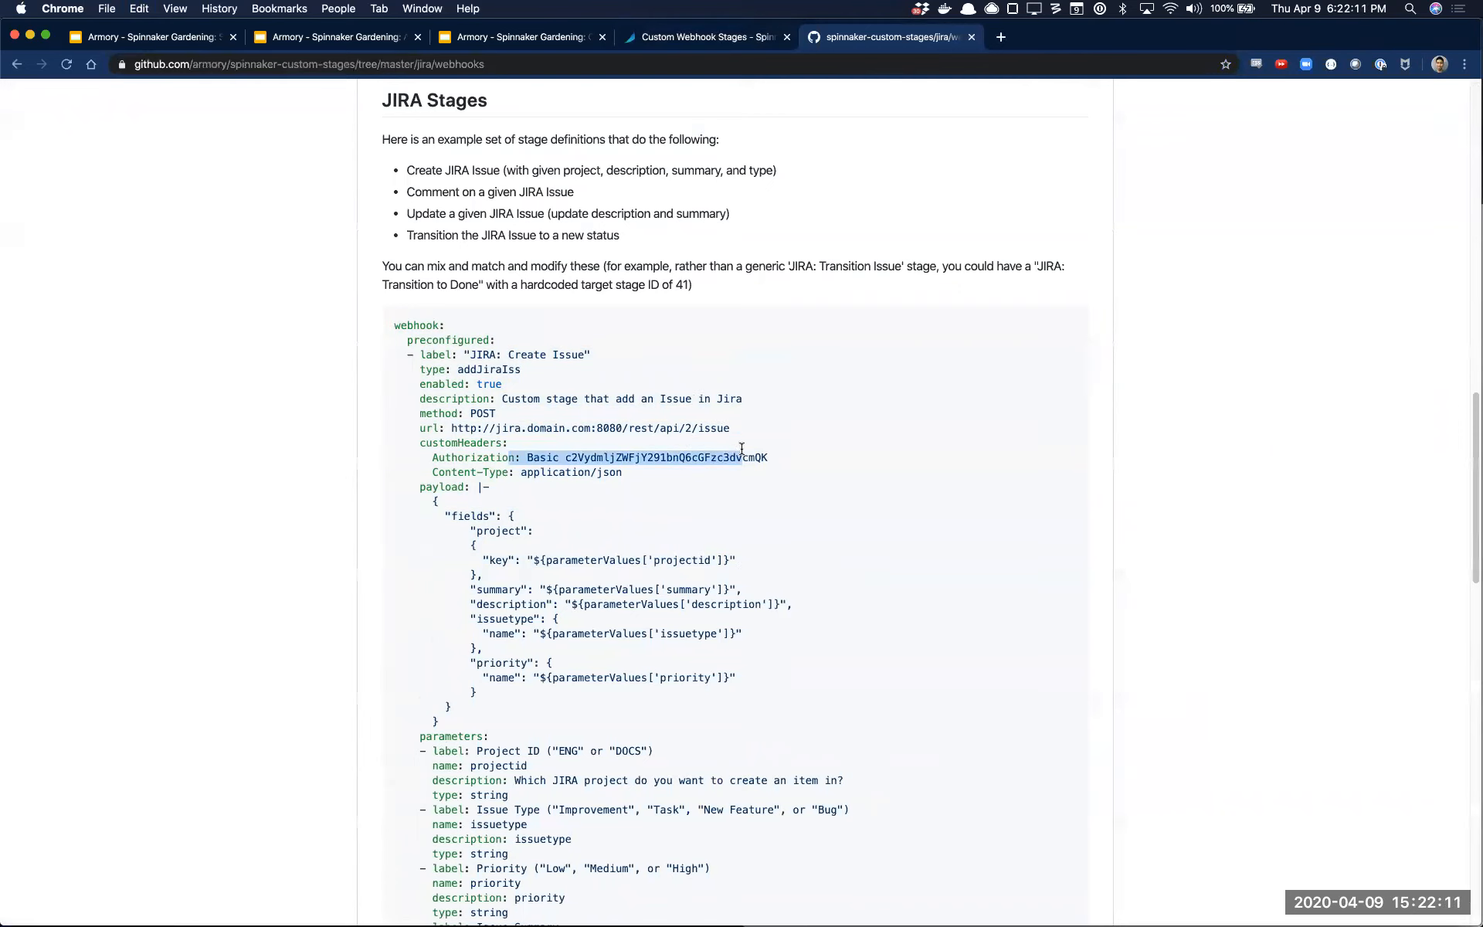
pyautogui.moveTo(522, 472); pyautogui.dragTo(397, 460)
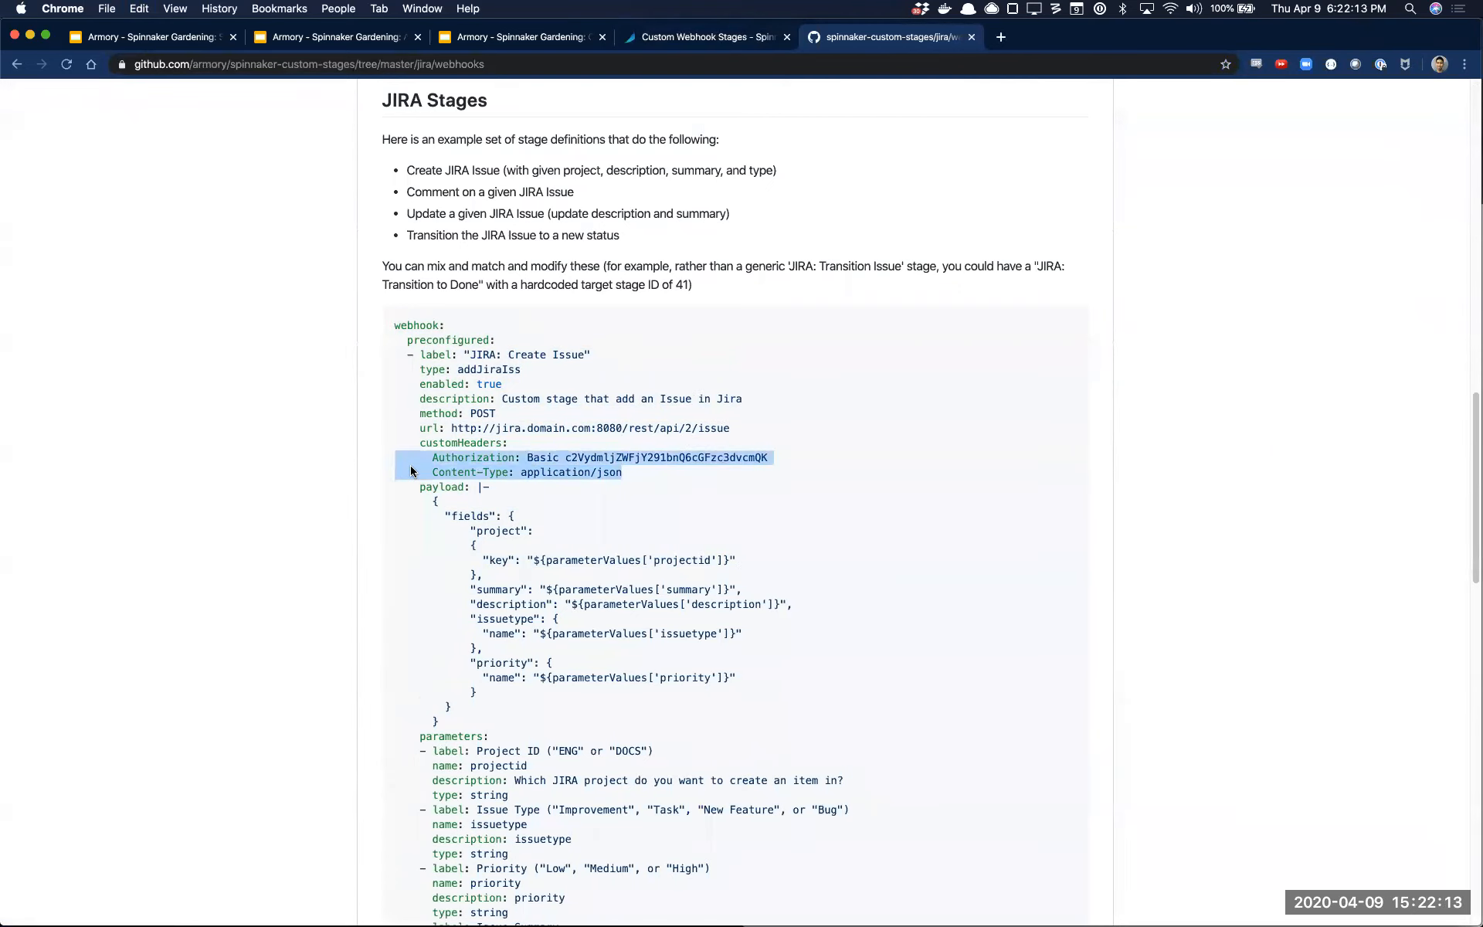
pyautogui.click(623, 727)
pyautogui.moveTo(532, 703); pyautogui.dragTo(325, 496)
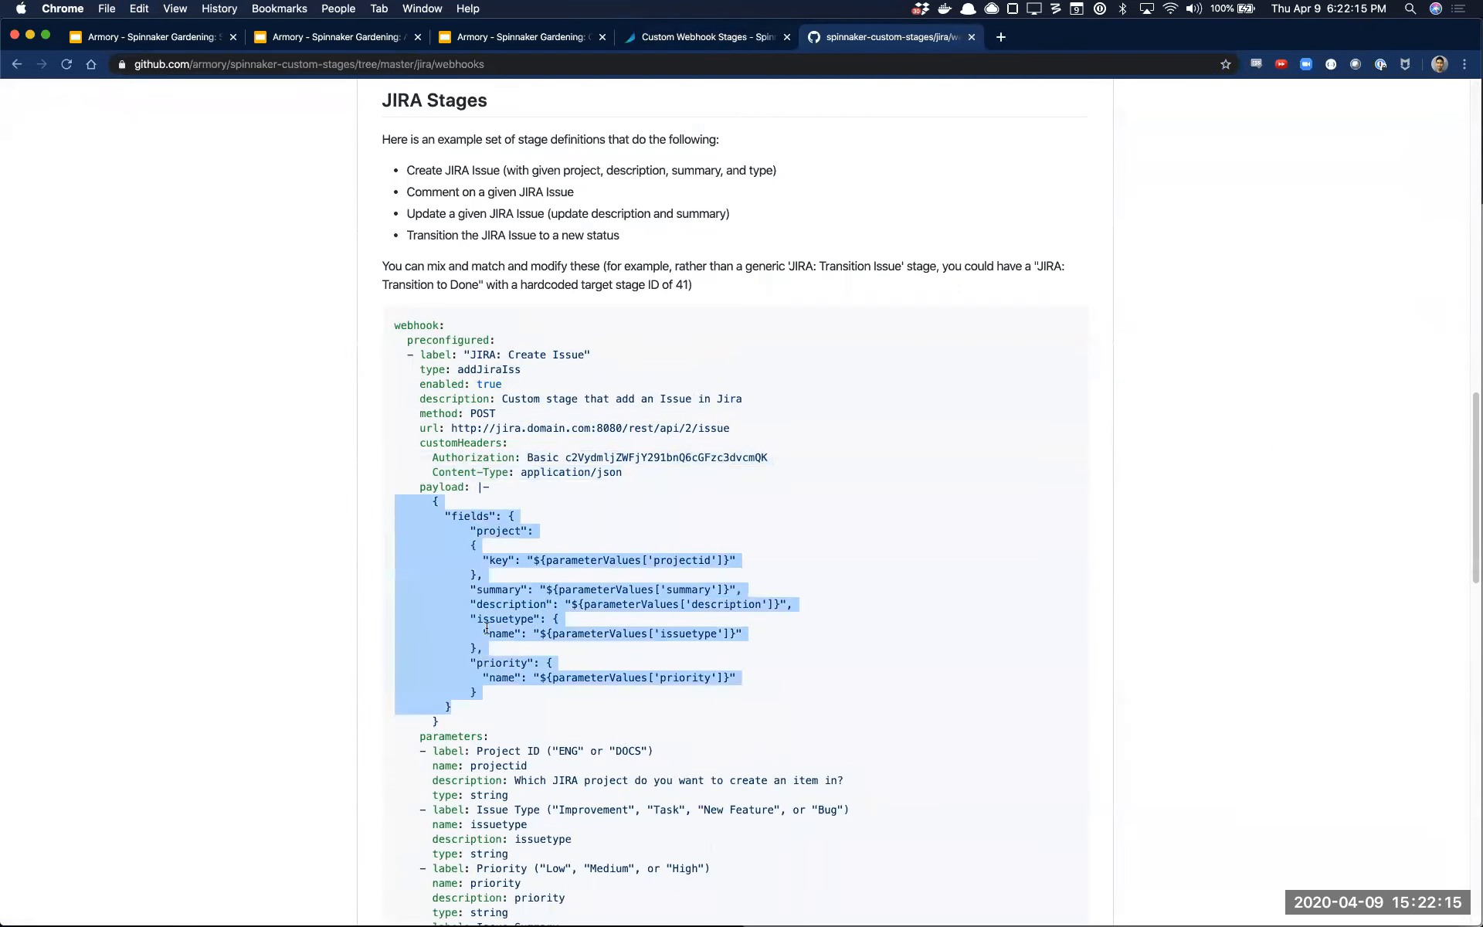
pyautogui.scroll(-3, 509, 641)
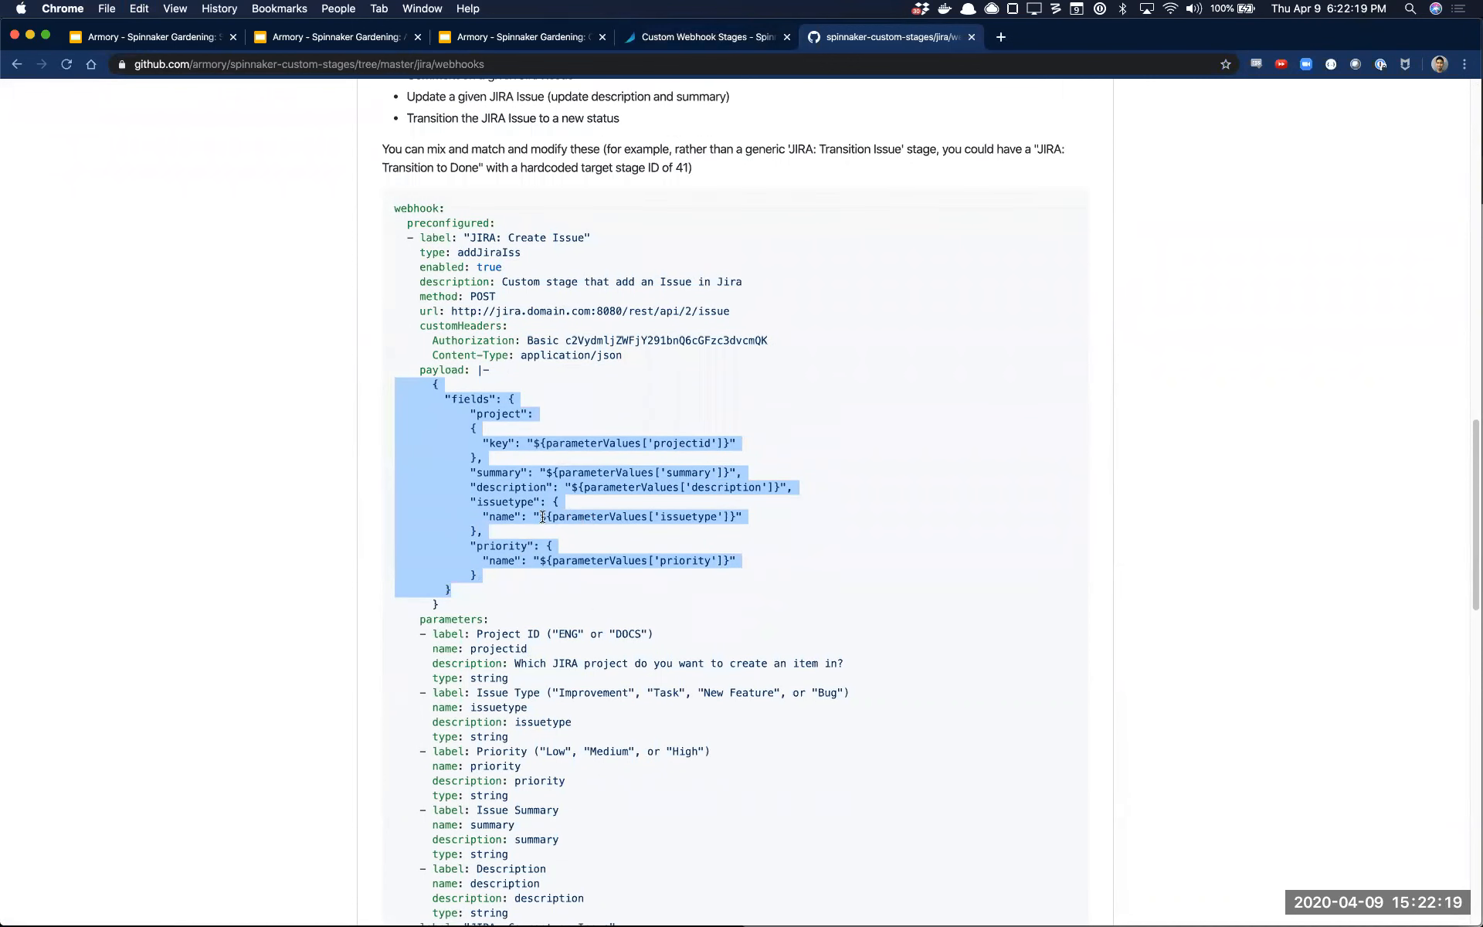
pyautogui.moveTo(539, 515); pyautogui.dragTo(742, 516)
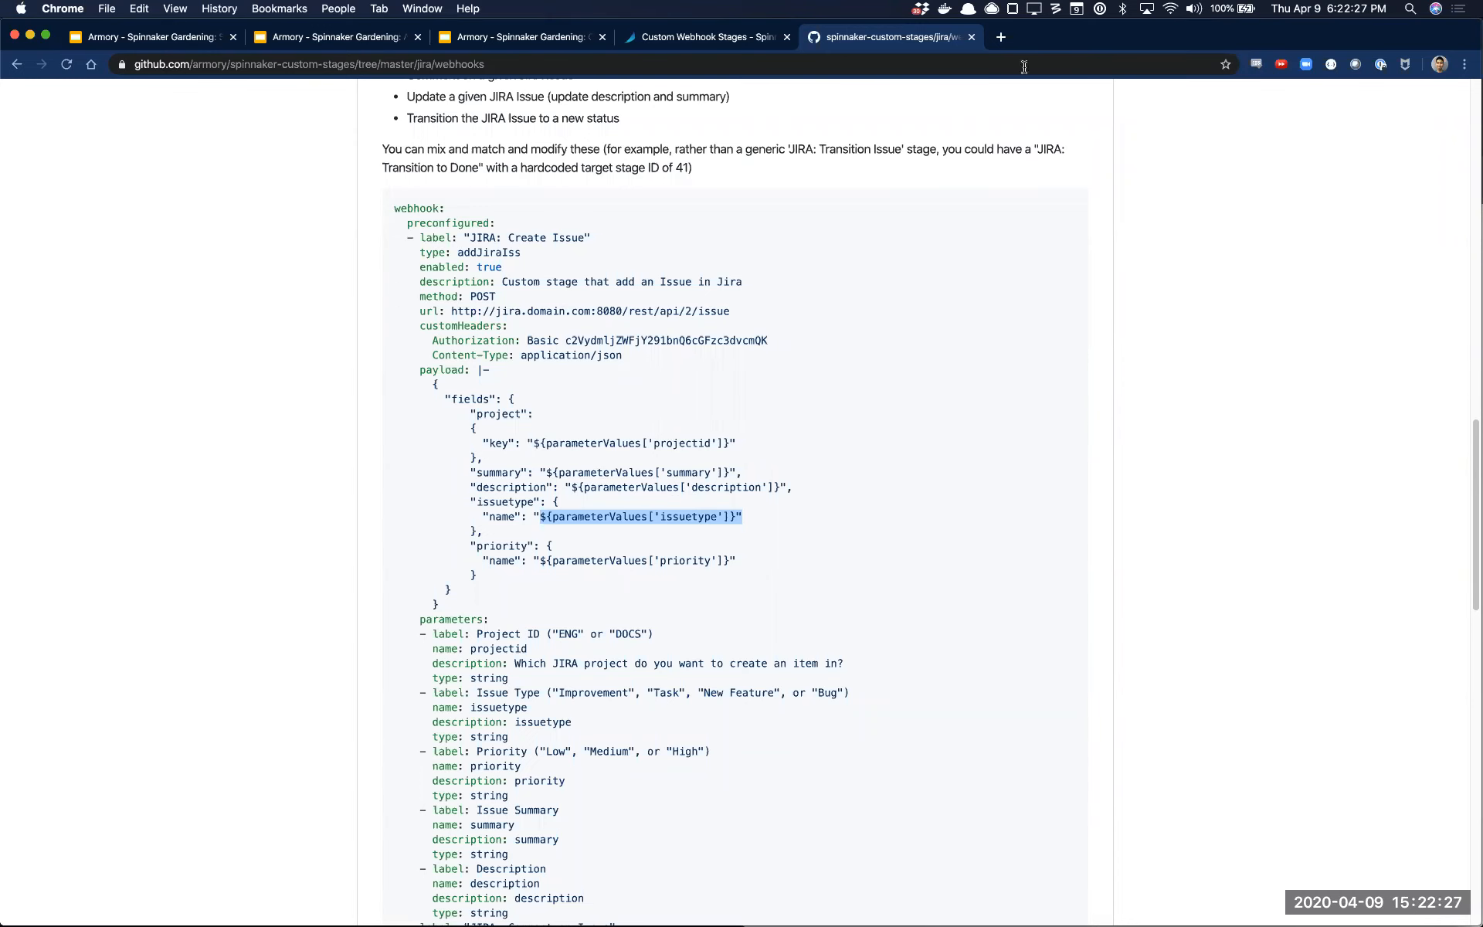
# Return to Spinnaker, make the Webhook - JIRA pipeline's Webhook stage conditional on the expression "false" and save the changes
pyautogui.moveTo(1056, 40); pyautogui.dragTo(1482, 309)
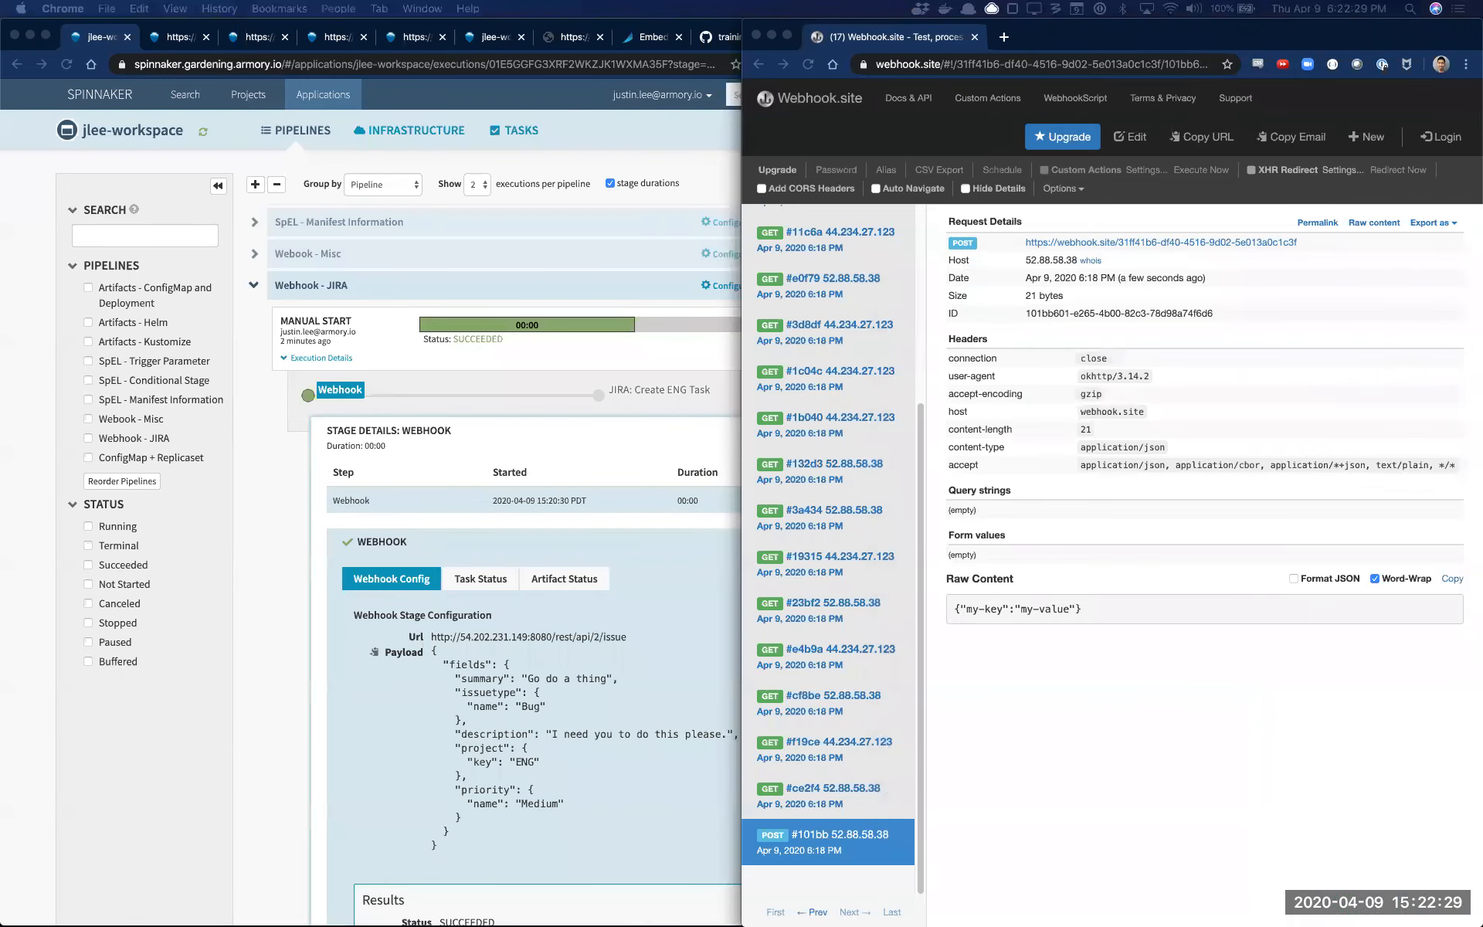
pyautogui.click(580, 705)
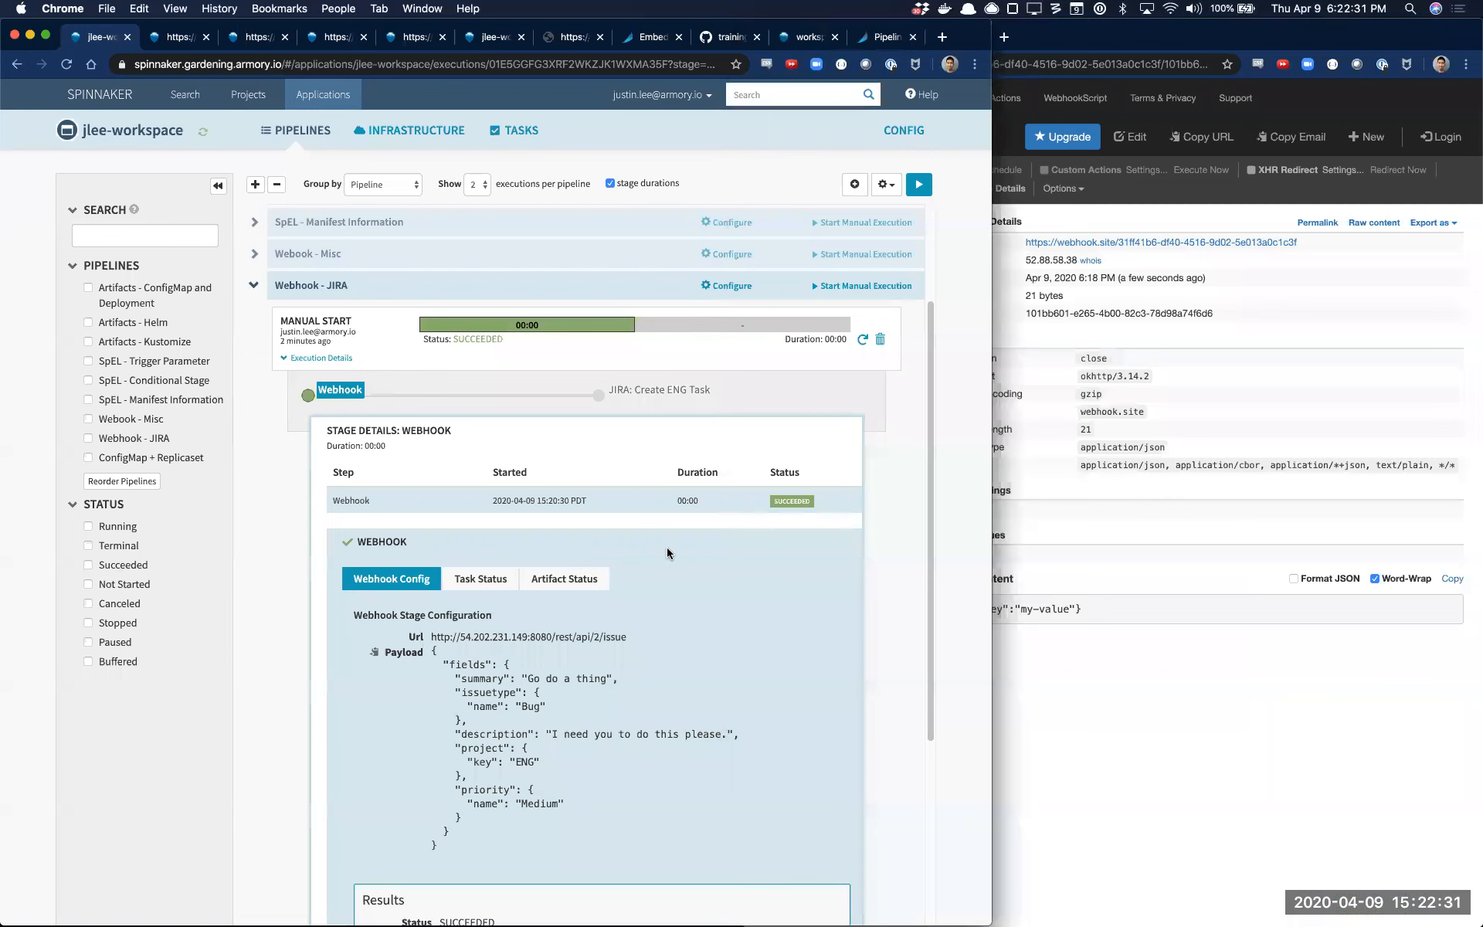
pyautogui.click(729, 286)
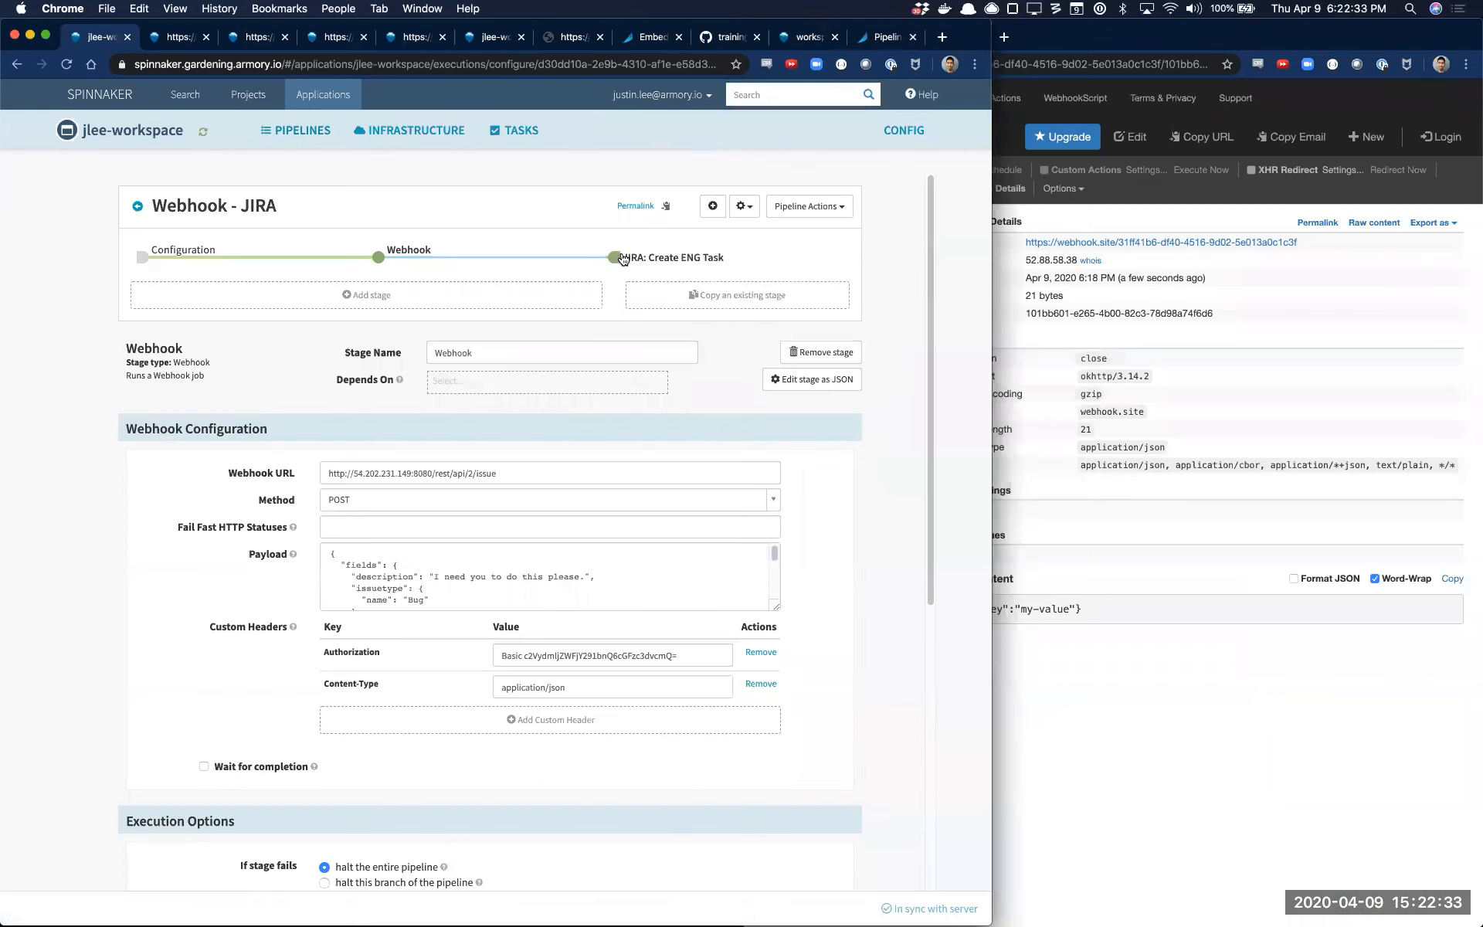
pyautogui.scroll(-7, 389, 610)
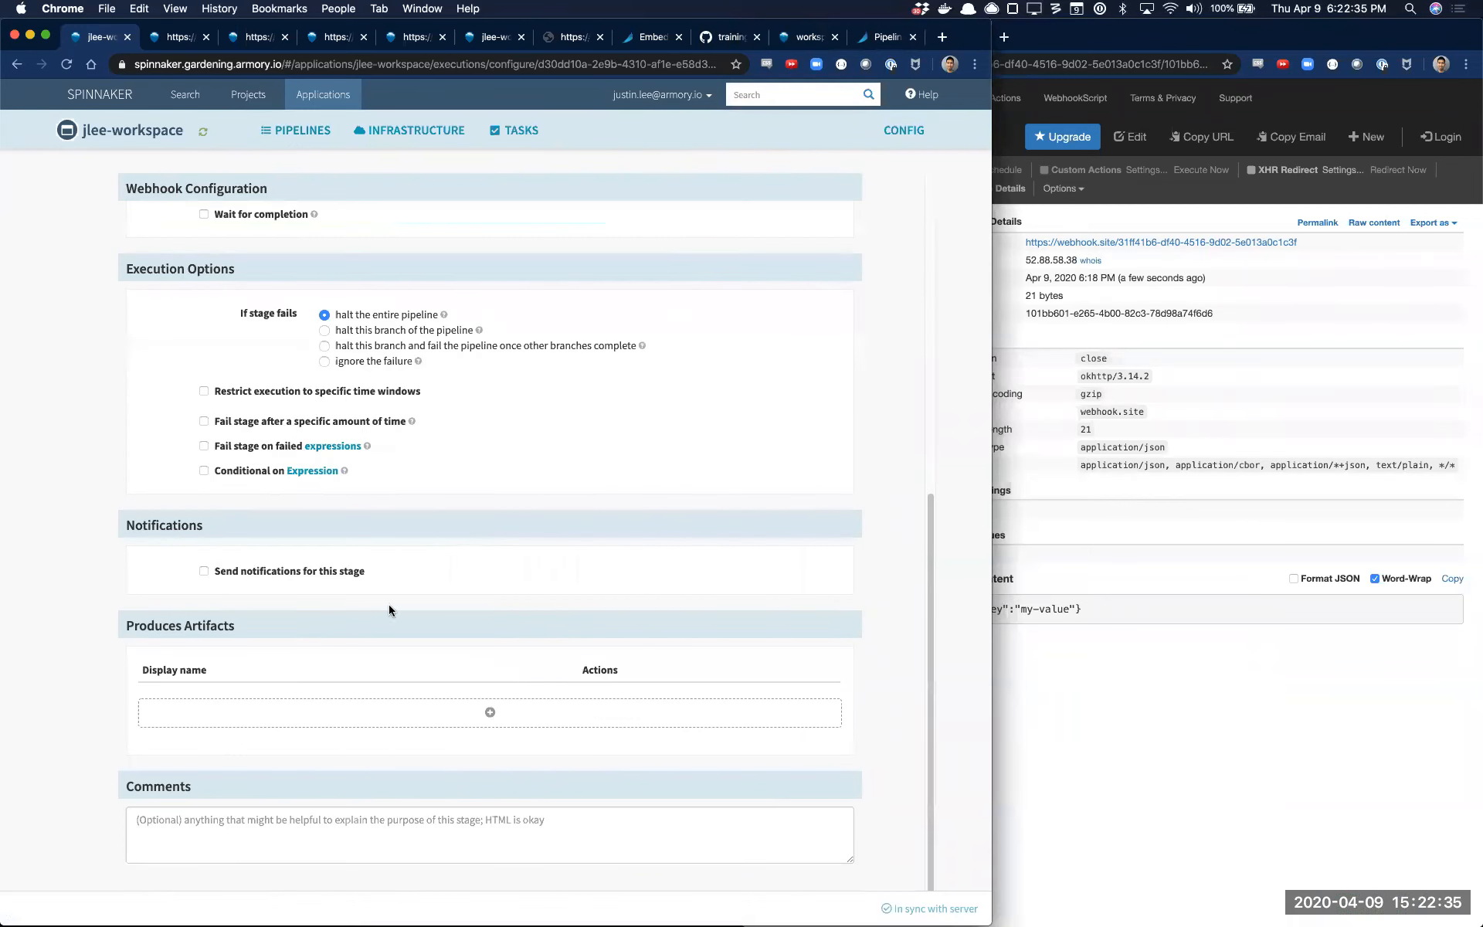
pyautogui.click(263, 473)
pyautogui.click(263, 490)
pyautogui.write('false')
pyautogui.click(919, 909)
pyautogui.scroll(7, 771, 442)
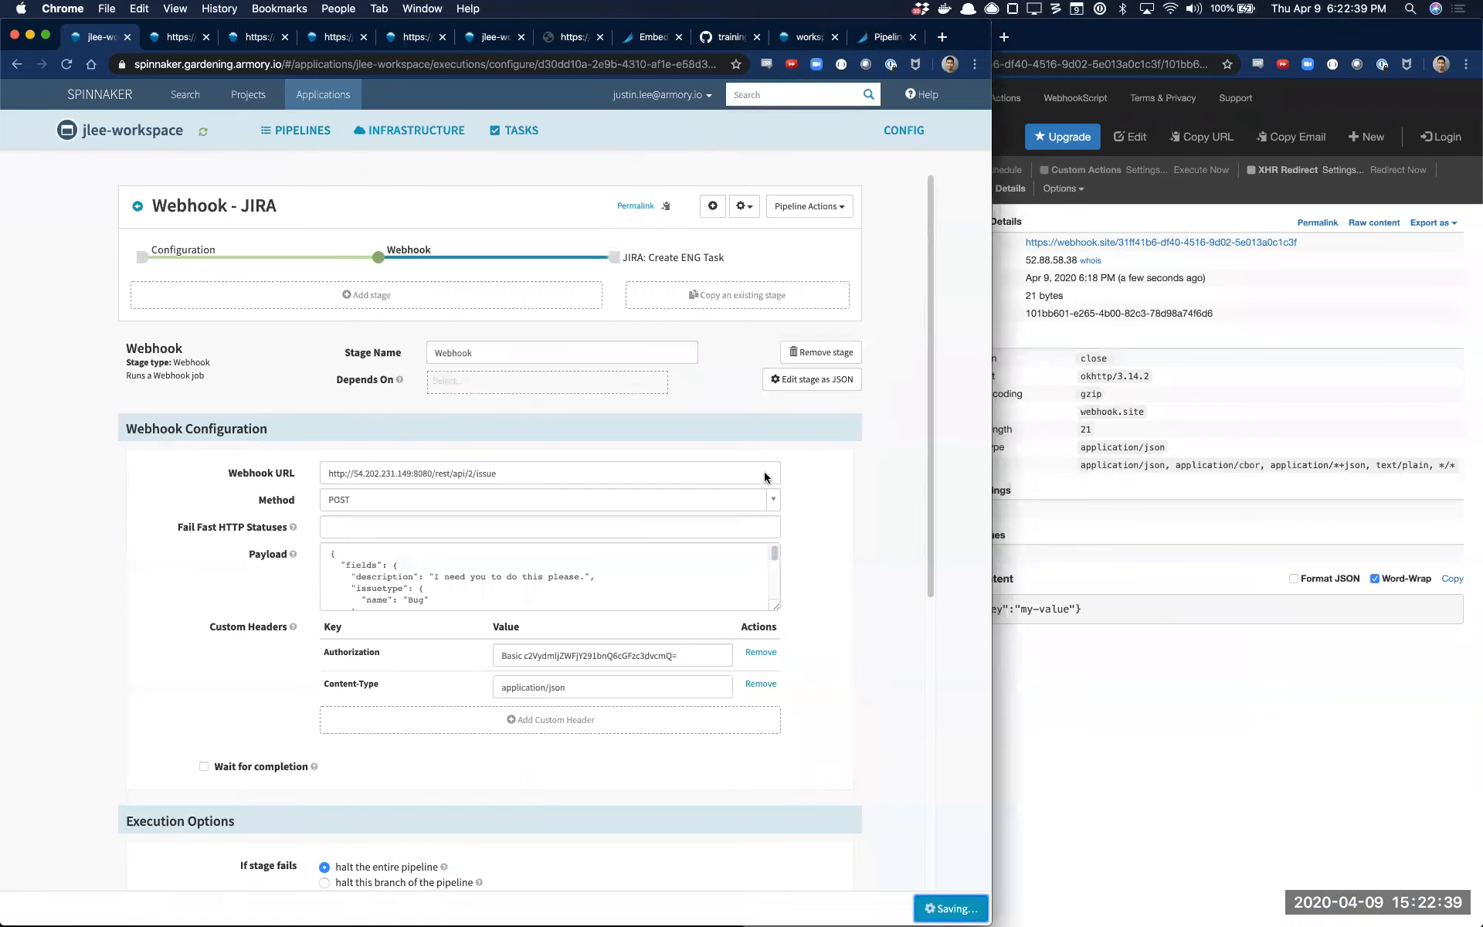
# Try adding a second JIRA: Create ENG Task stage after the existing one, and remove the added stage
pyautogui.click(691, 266)
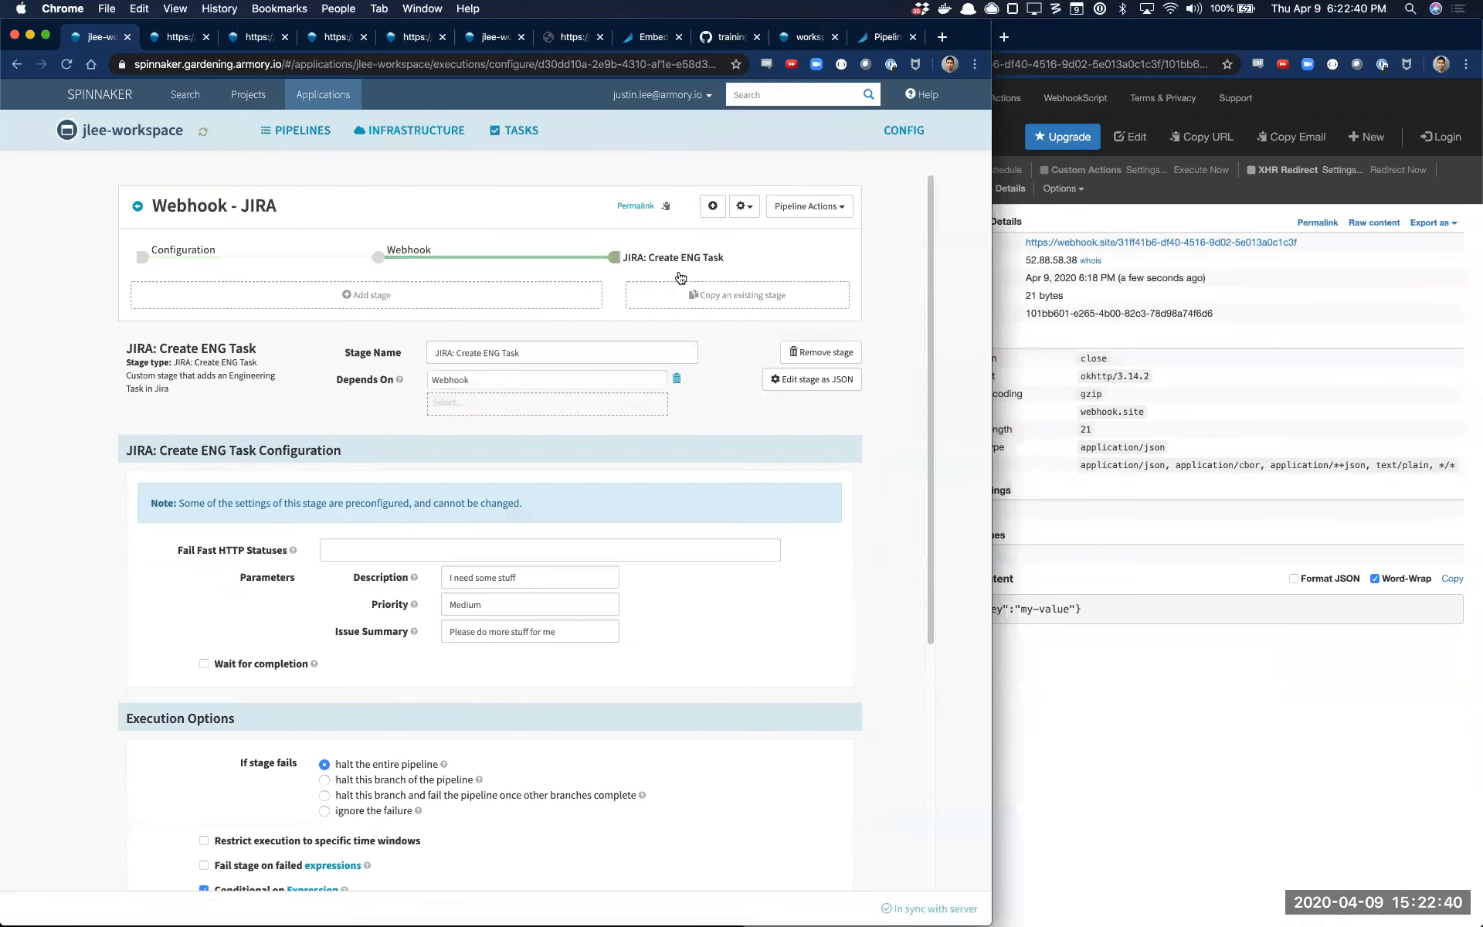
pyautogui.click(409, 300)
pyautogui.click(572, 343)
pyautogui.write('jira')
pyautogui.press('Return')
pyautogui.click(508, 614)
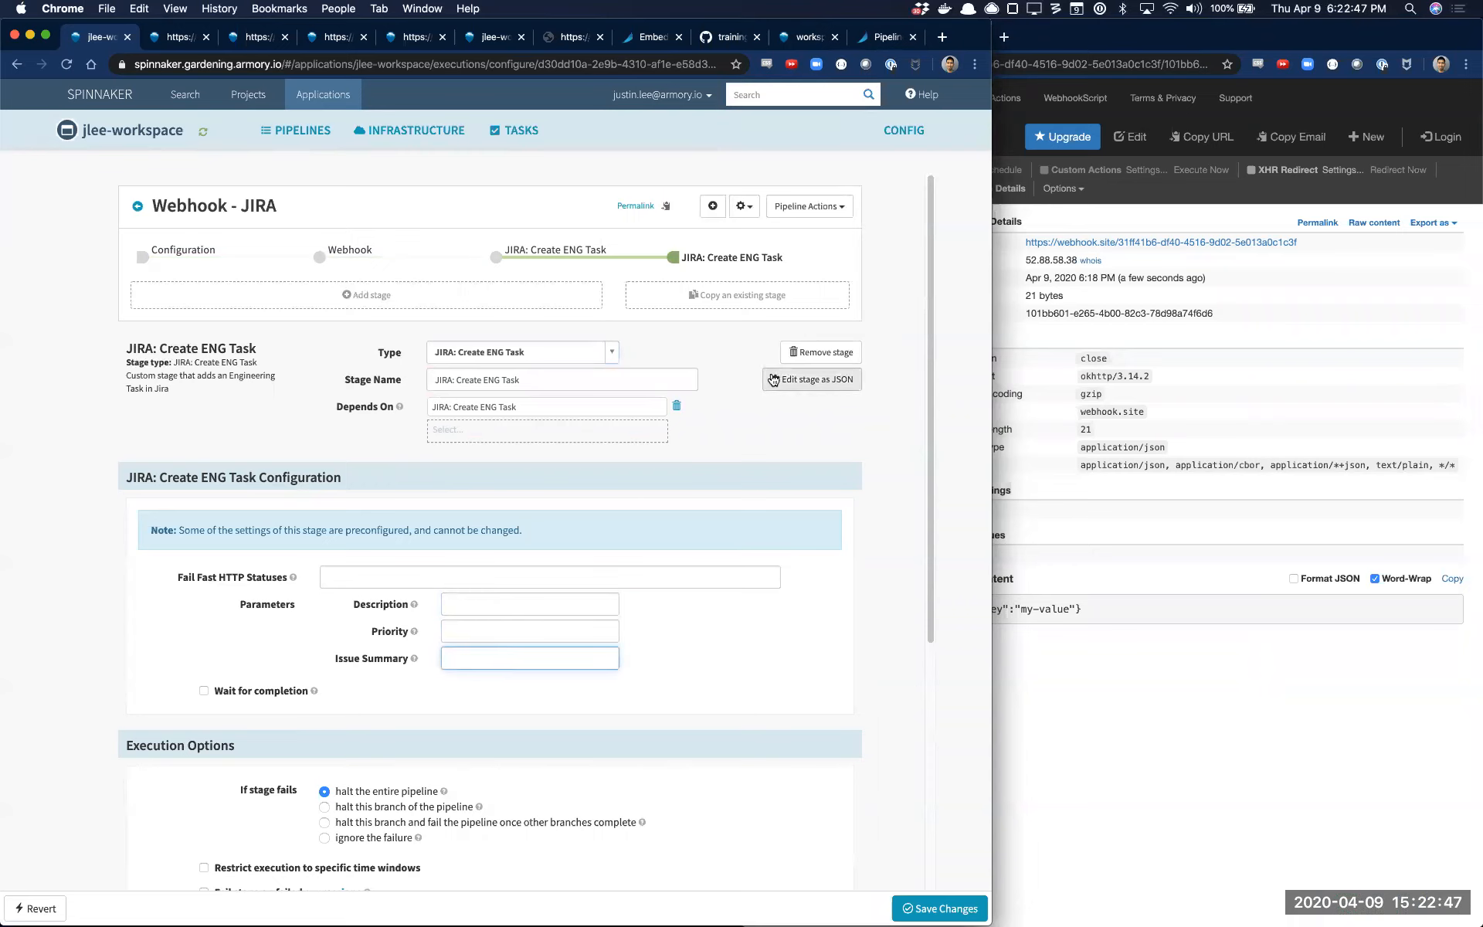
pyautogui.click(760, 258)
pyautogui.click(815, 350)
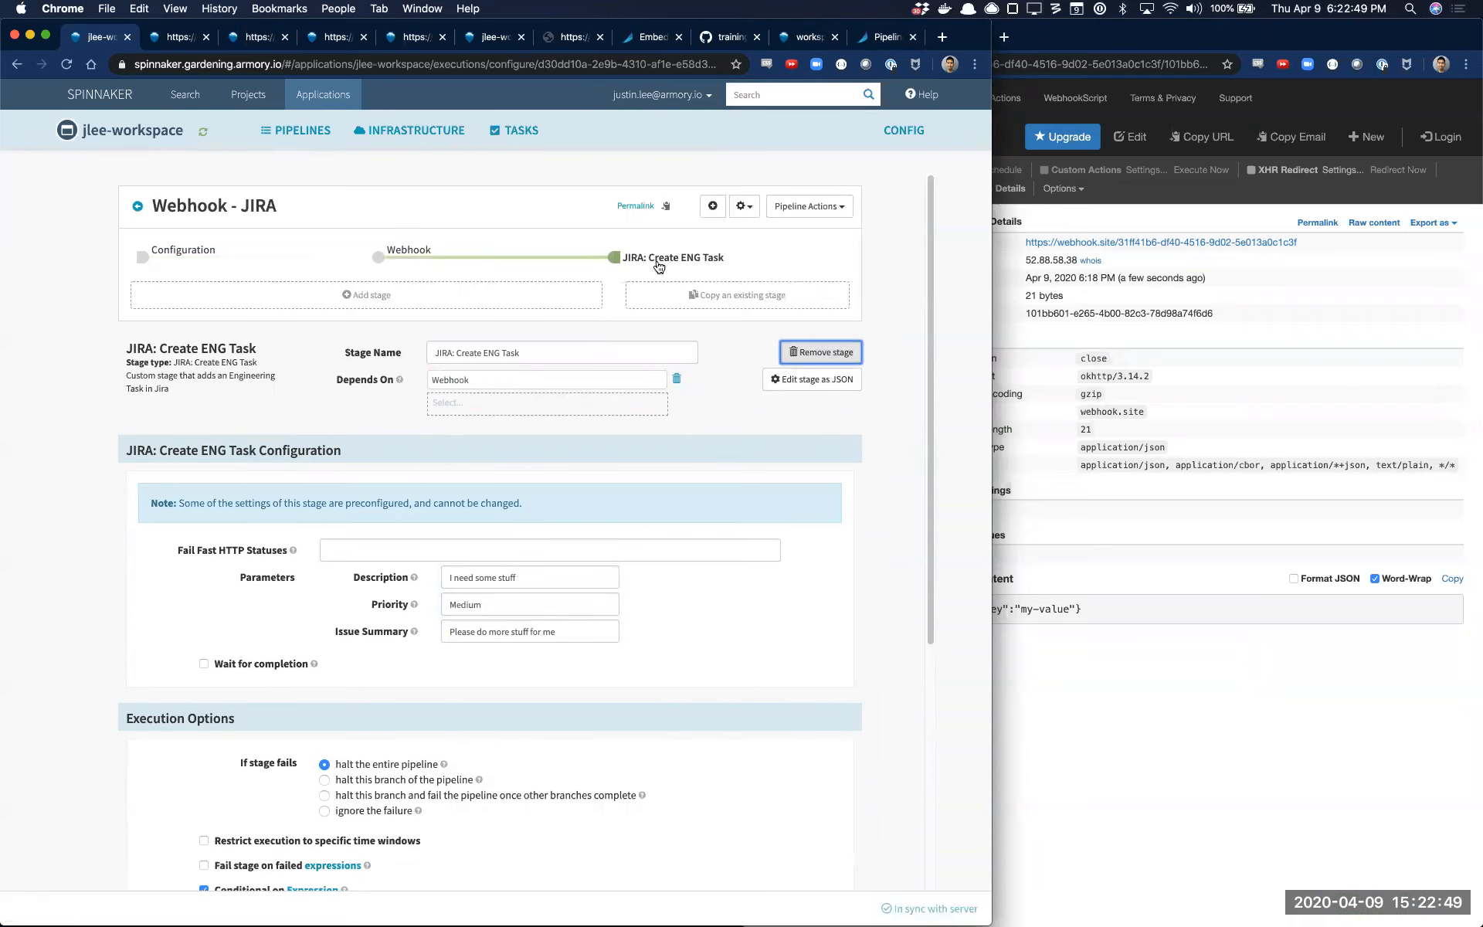
# Add a parameter named "priority" to the Webhook - JIRA pipeline configuration
pyautogui.click(183, 250)
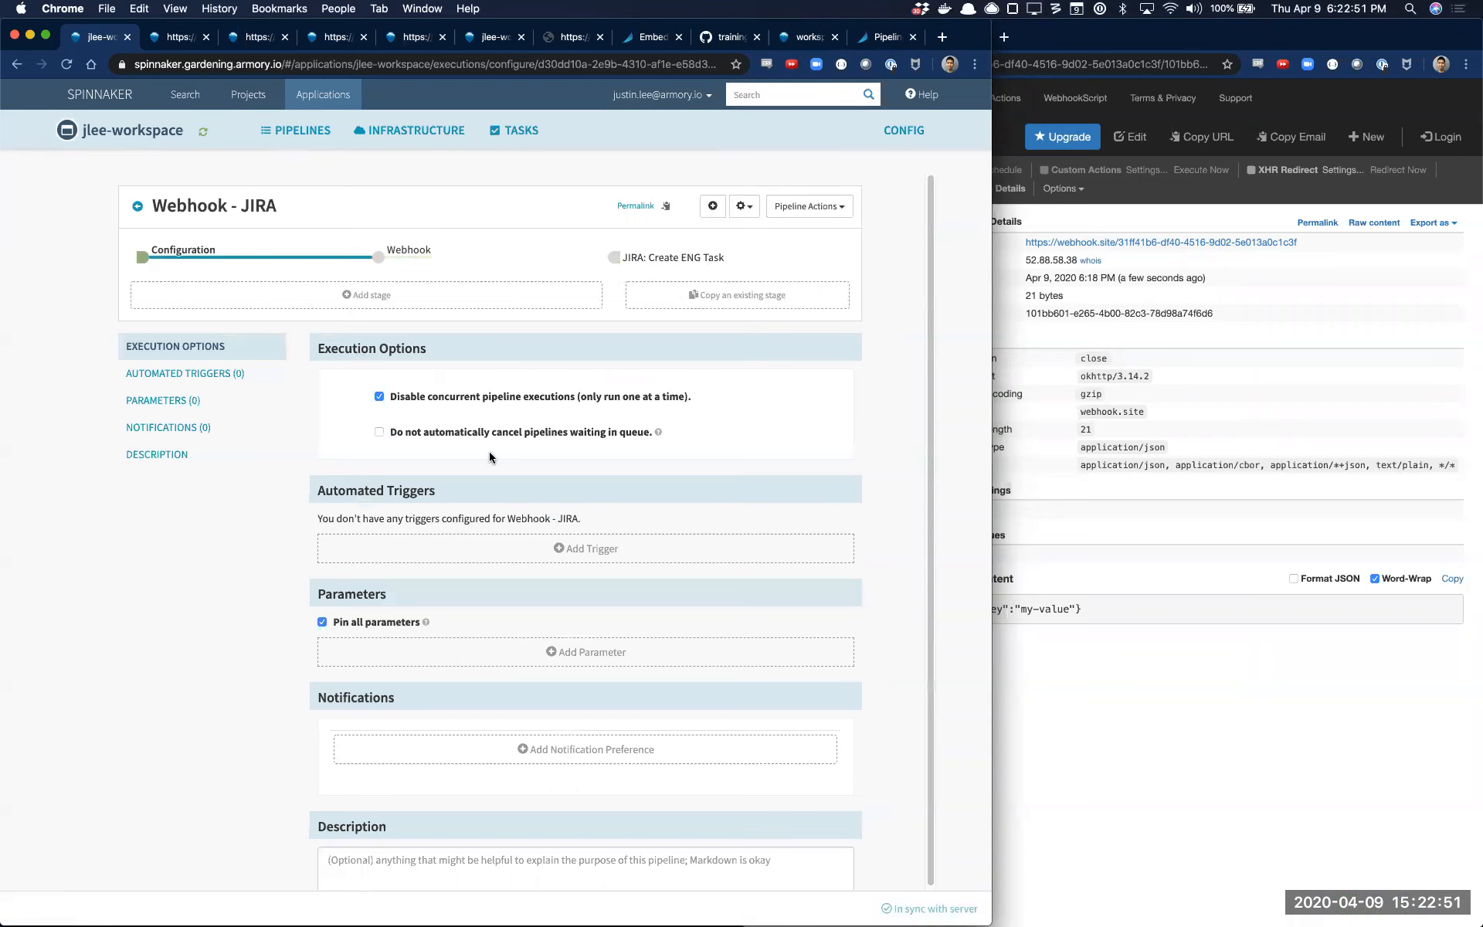
pyautogui.scroll(-1, 540, 494)
pyautogui.click(591, 623)
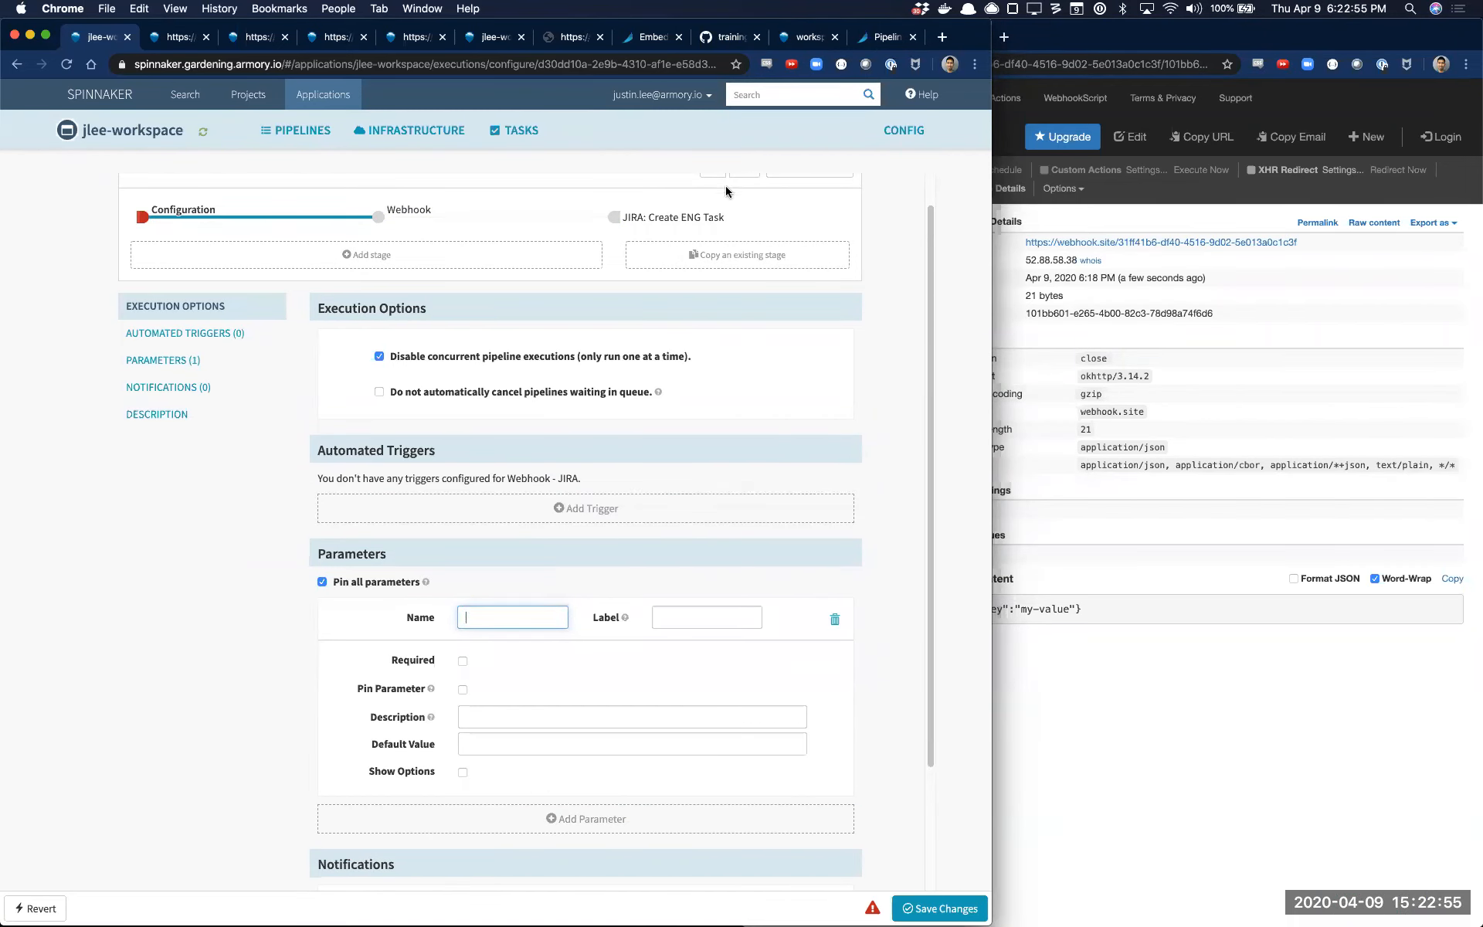
pyautogui.click(695, 215)
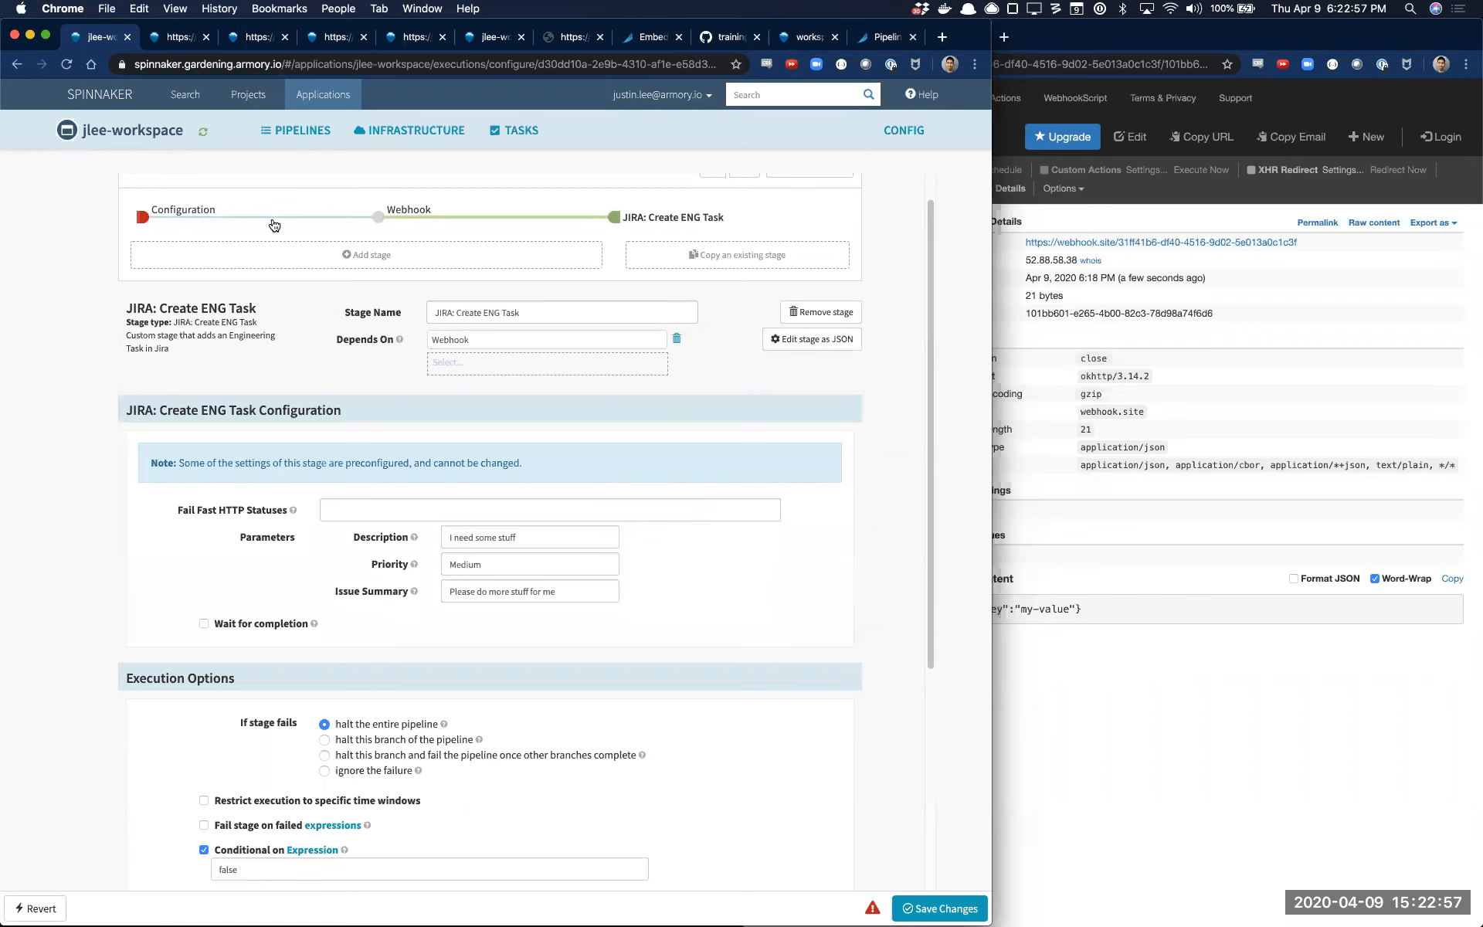
pyautogui.click(281, 223)
pyautogui.click(475, 614)
pyautogui.write('priority')
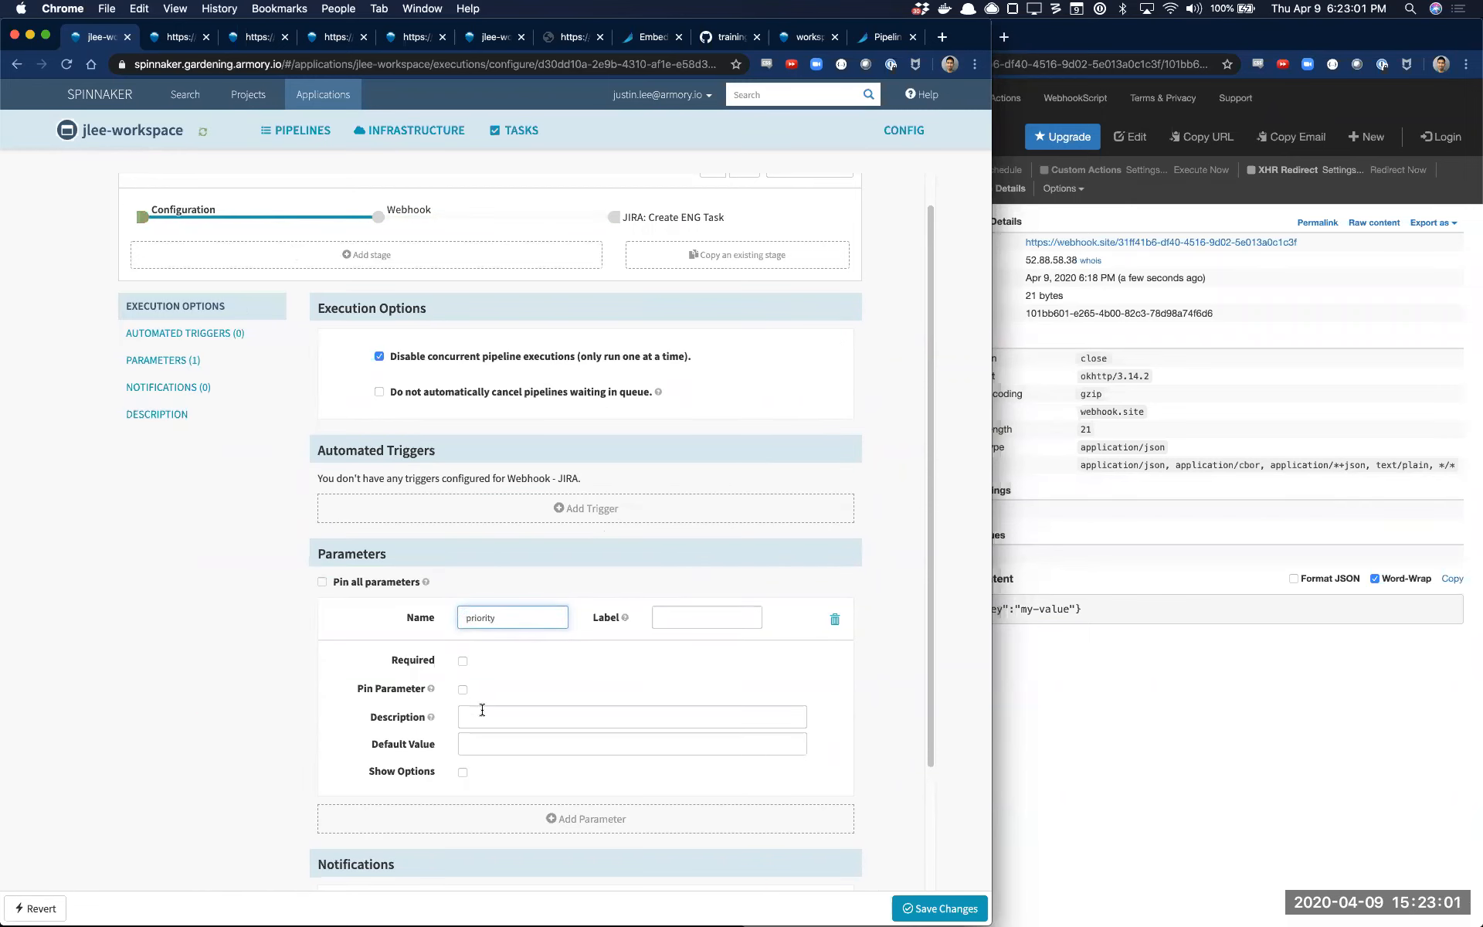
# Add a second pipeline parameter named "desc"
pyautogui.click(403, 813)
pyautogui.scroll(-3, 499, 713)
pyautogui.click(517, 571)
pyautogui.write('descirp')
pyautogui.press('BackSpace')
pyautogui.press('BackSpace')
pyautogui.press('BackSpace')
pyautogui.press('BackSpace')
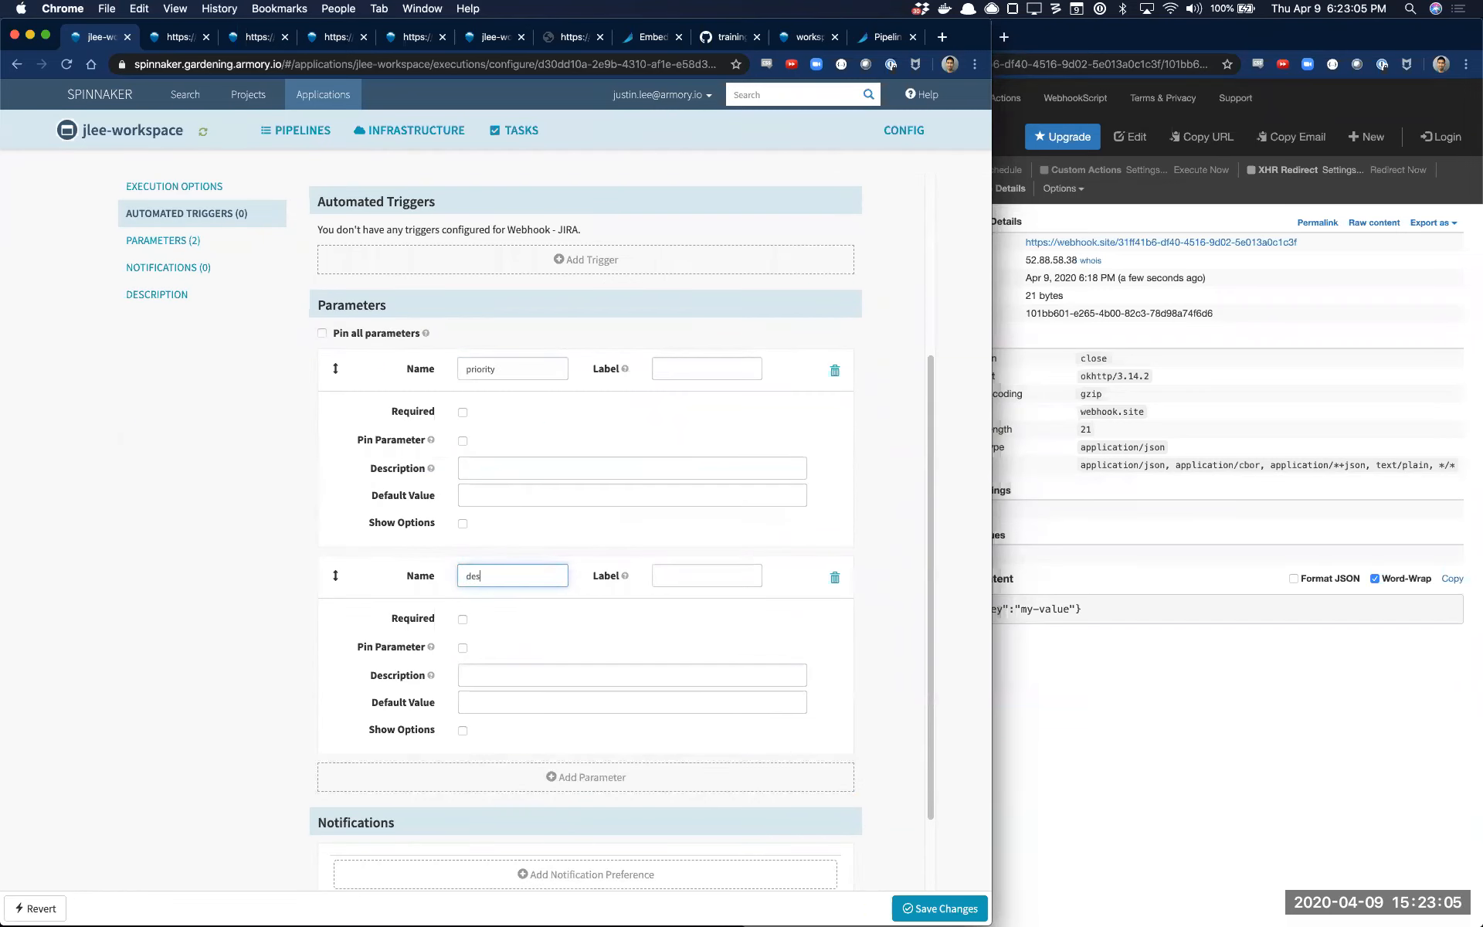
# Give the priority parameter the default value Medium and show the options Low, High and Medium
pyautogui.click(482, 501)
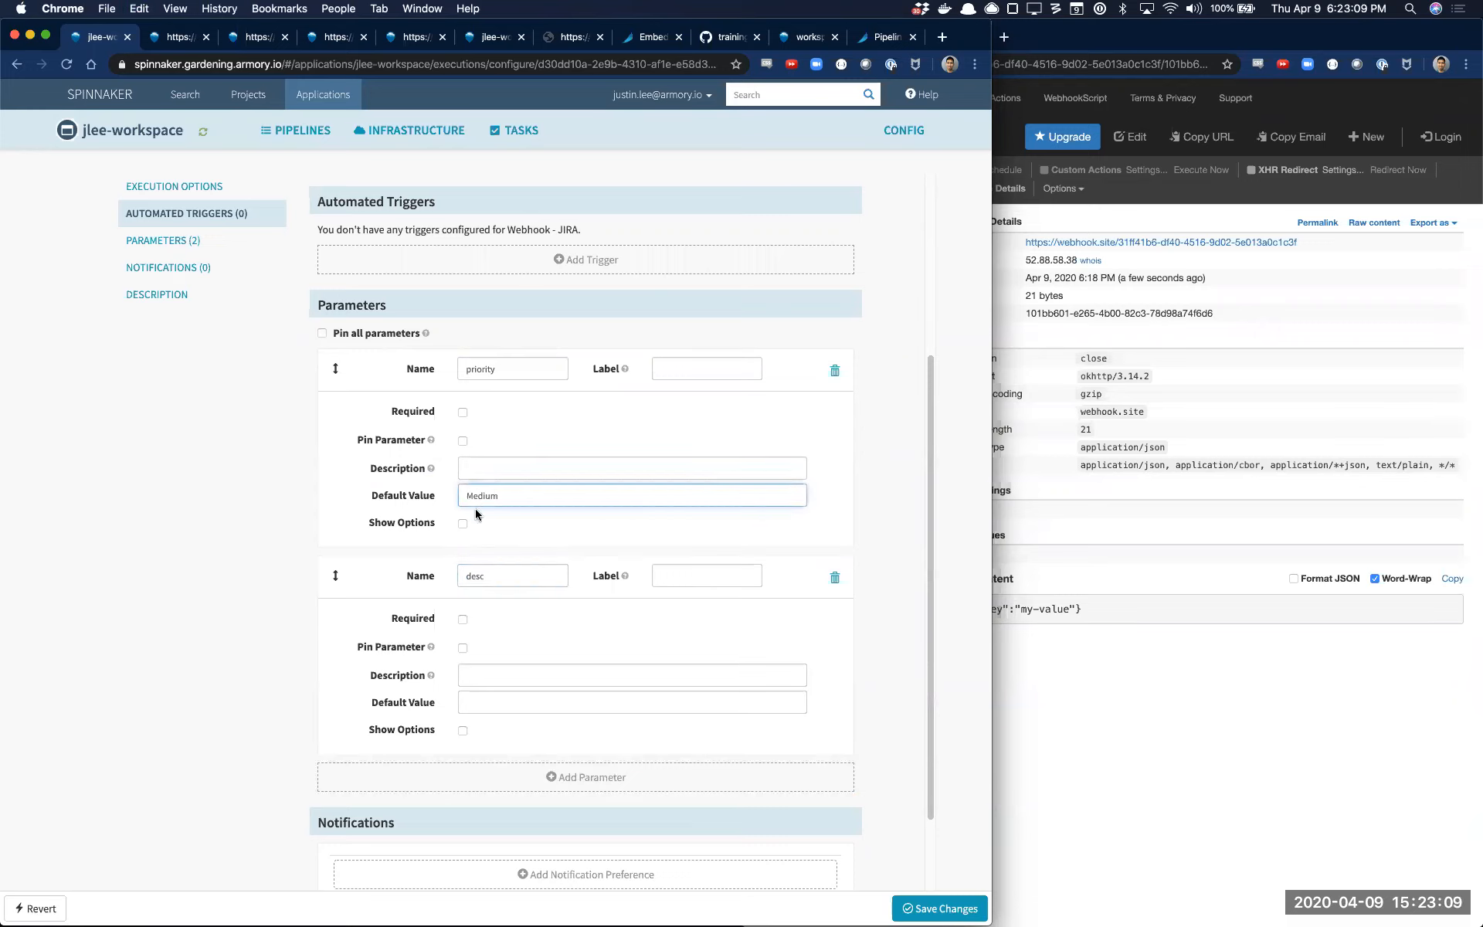
pyautogui.click(463, 523)
pyautogui.click(495, 589)
pyautogui.click(494, 616)
pyautogui.click(501, 556)
pyautogui.write('Low')
pyautogui.press('Tab')
pyautogui.write('High')
pyautogui.press('Tab')
pyautogui.write('Medium')
# Mark the desc parameter as required
pyautogui.scroll(-1, 542, 795)
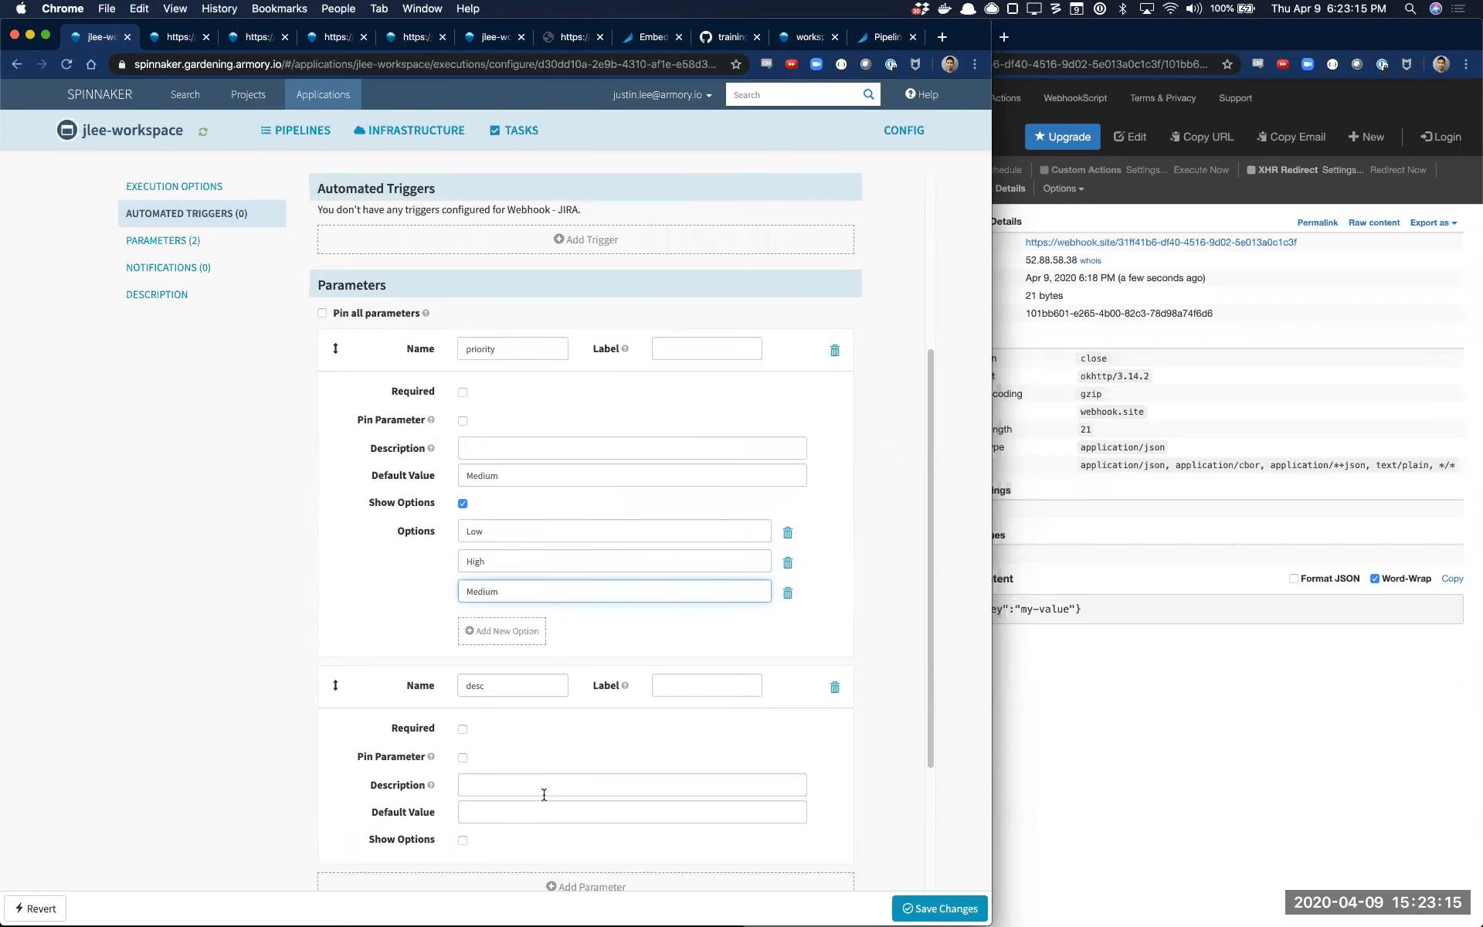
pyautogui.click(463, 729)
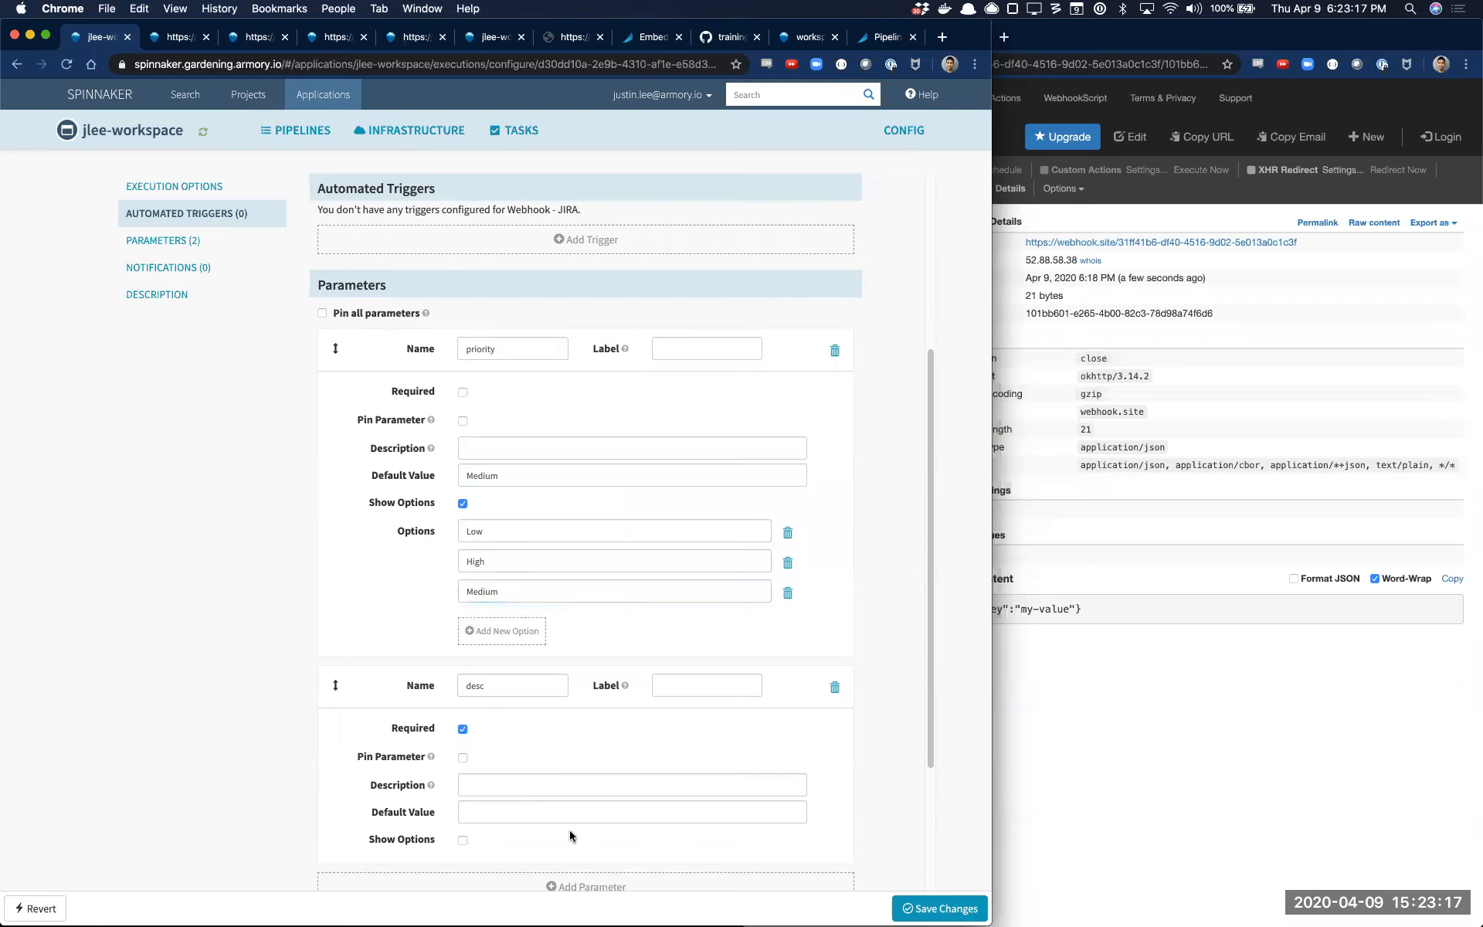
# Save the pipeline parameters and set the JIRA: Create ENG Task stage's Priority to ${parameters.priority}
pyautogui.click(961, 908)
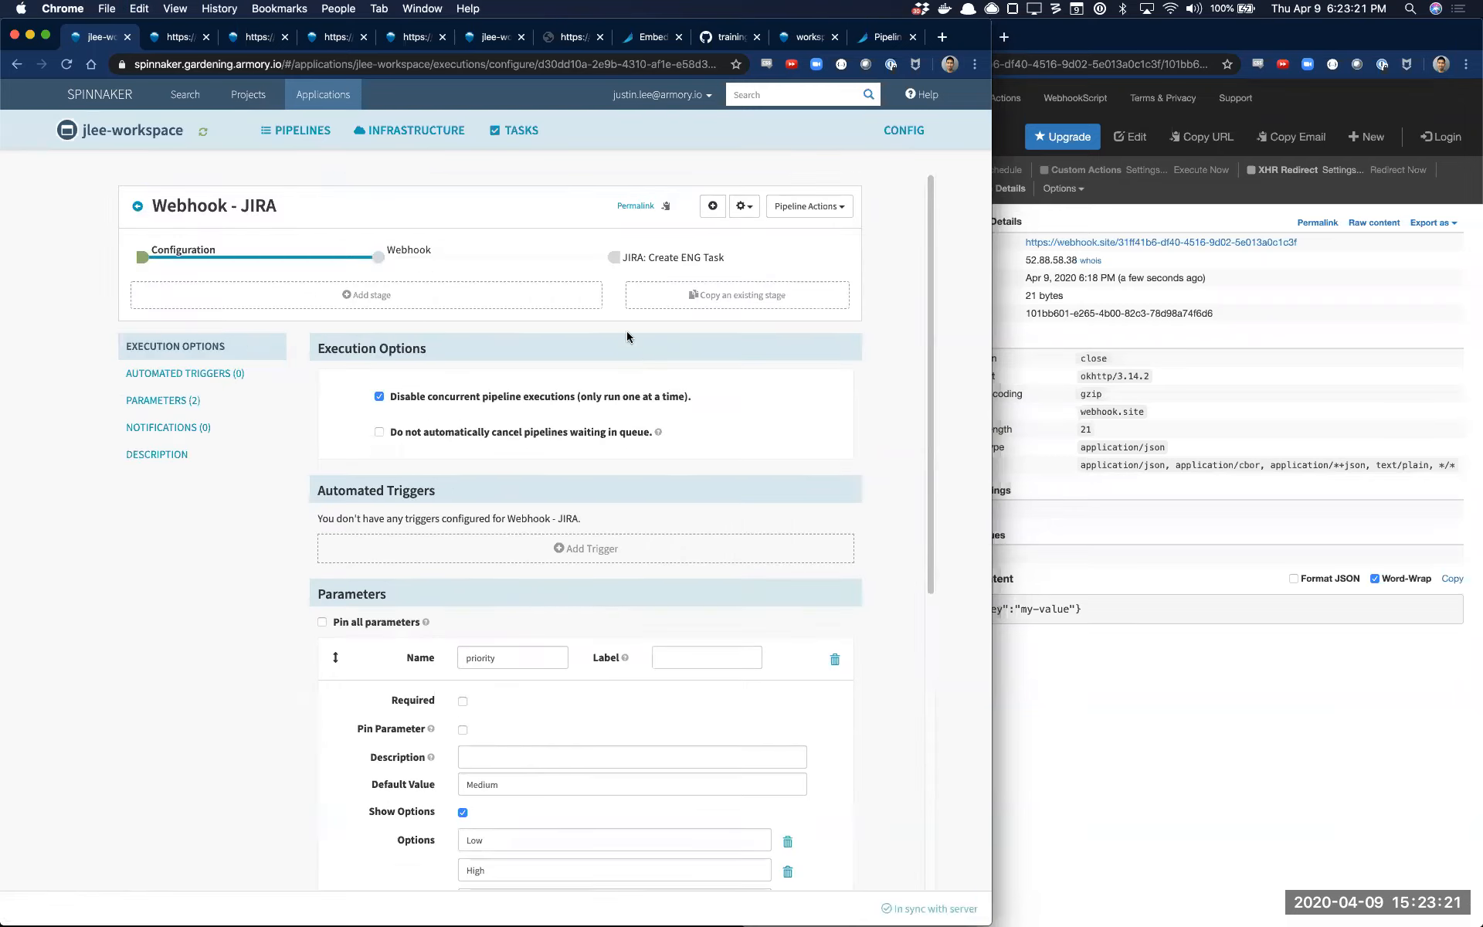
pyautogui.click(675, 262)
pyautogui.doubleClick(530, 597)
pyautogui.write('${')
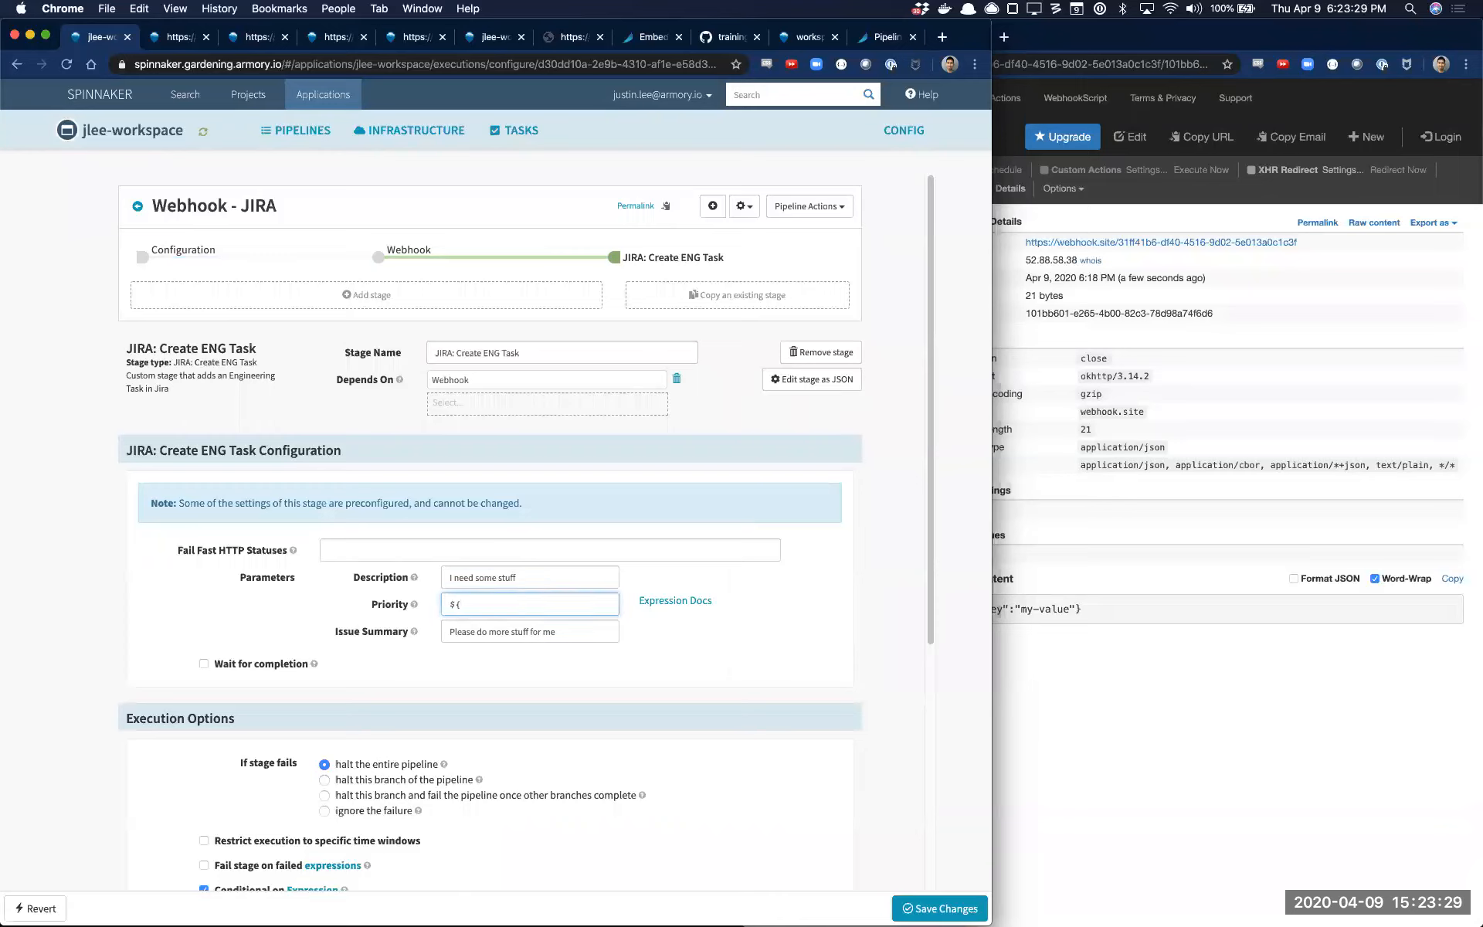
pyautogui.write('parameters')
pyautogui.hotkey('alt', 'BackSpace')
pyautogui.write('paramet')
# Set the JIRA: Create ENG Task stage's Description to ${parameters.desc} and save the pipeline
pyautogui.tripleClick(529, 584)
pyautogui.write('${pa')
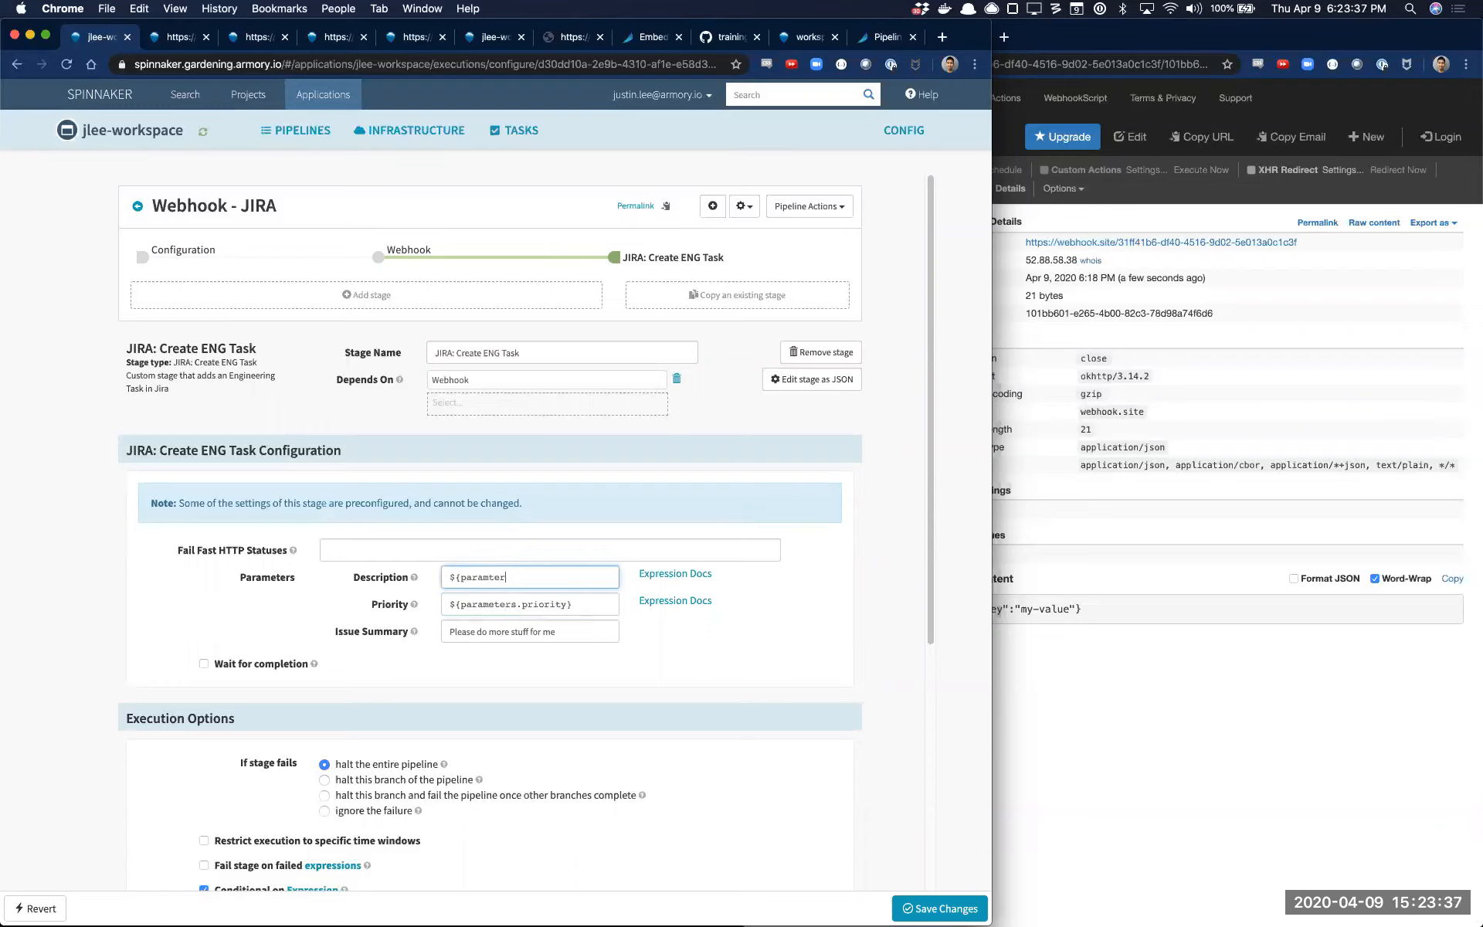
pyautogui.write('ramte')
pyautogui.press('BackSpace')
pyautogui.press('BackSpace')
pyautogui.write('eters.desc}')
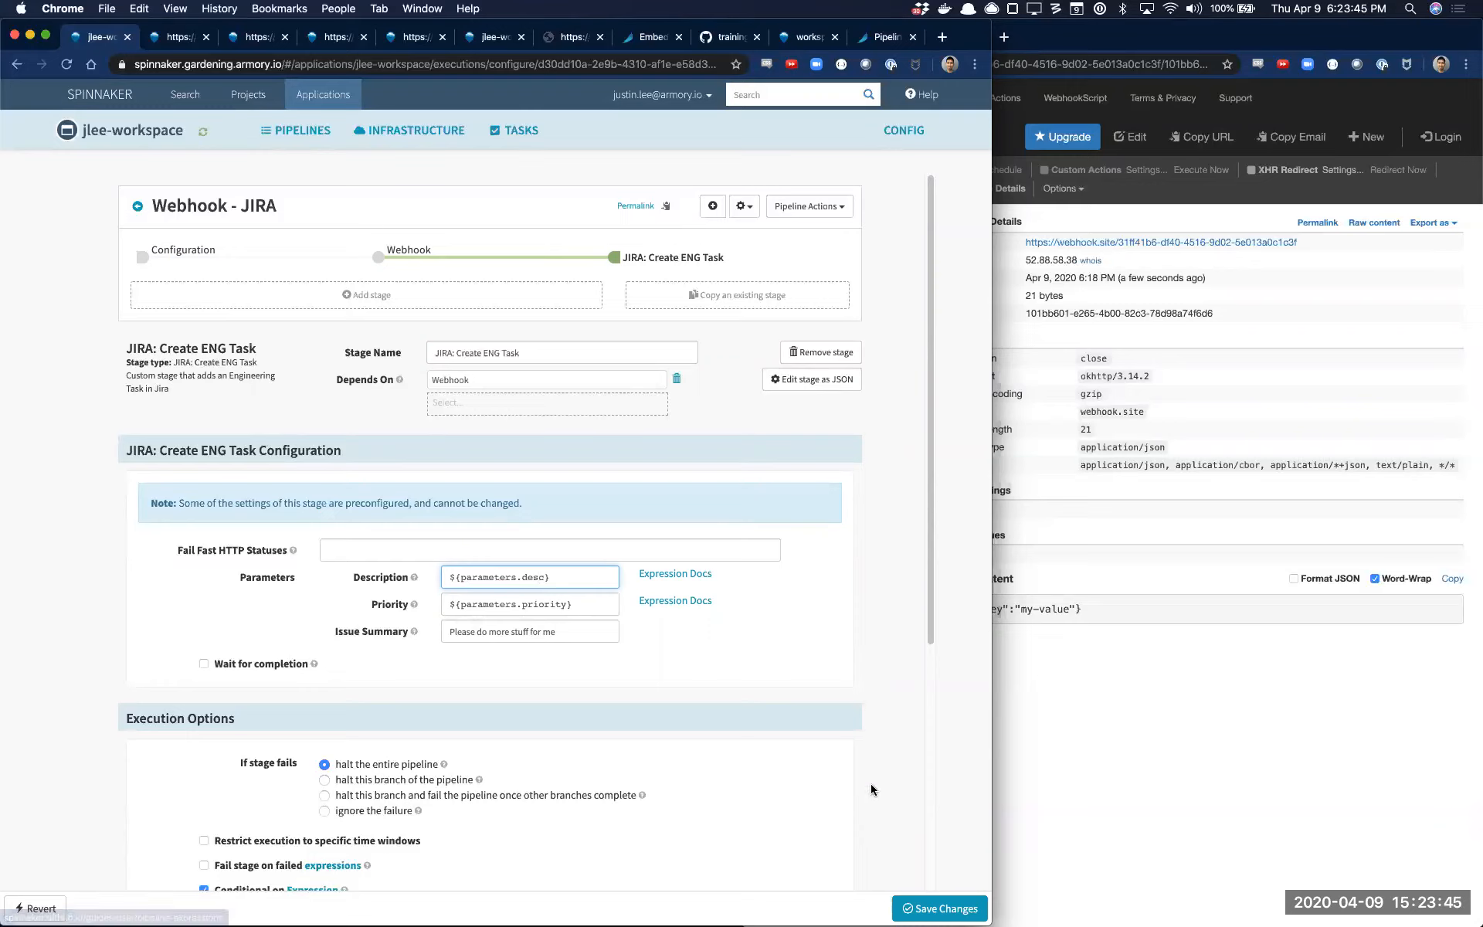
pyautogui.click(907, 905)
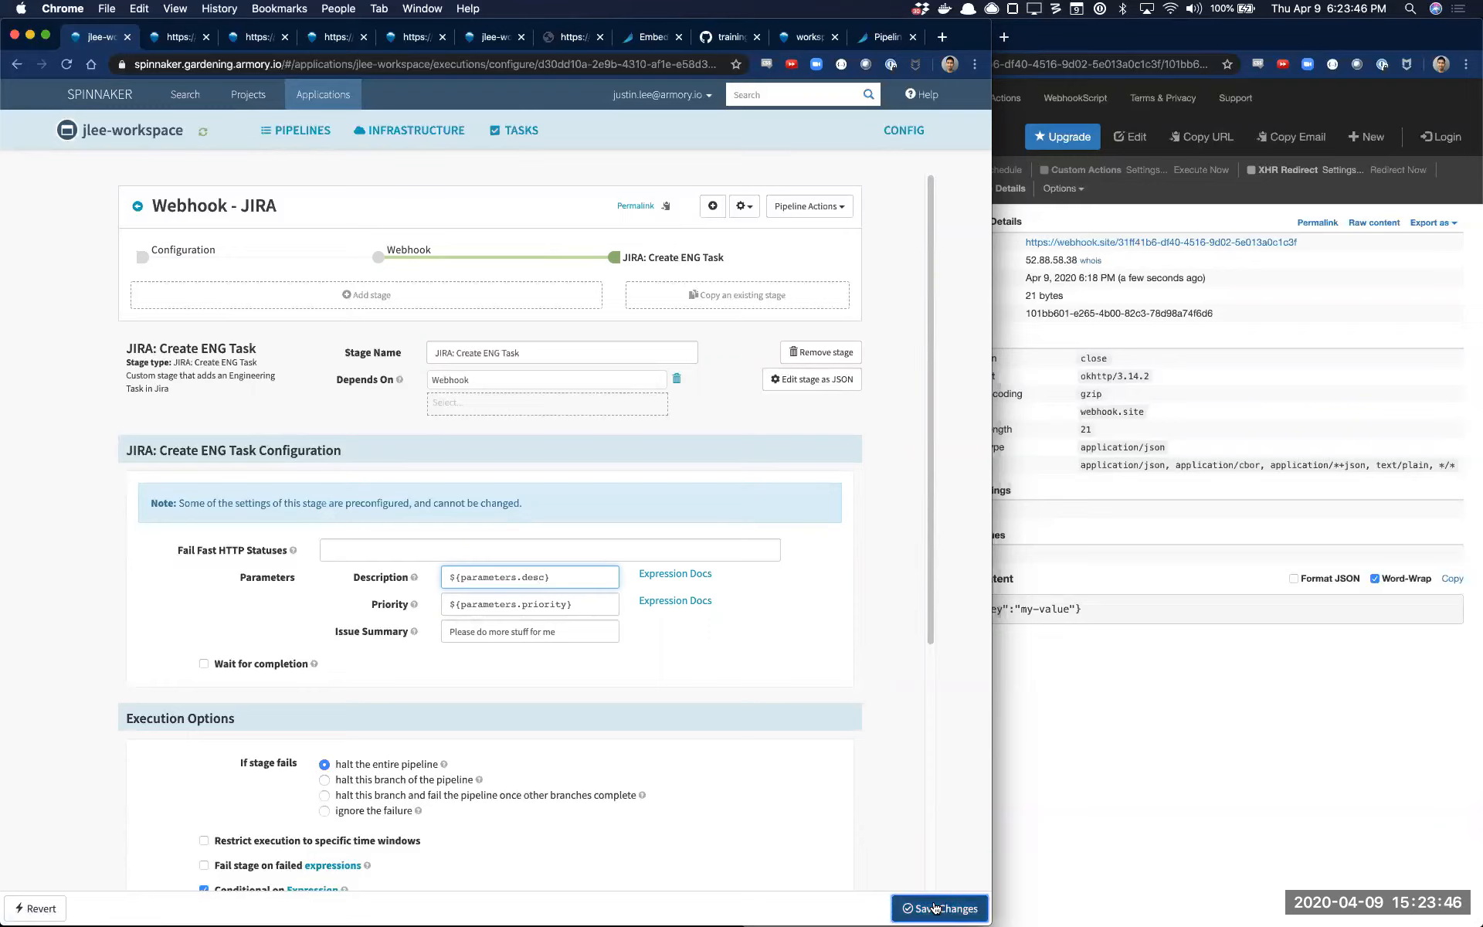
# Review the pipeline's priority and desc parameters and compare the Webhook stage with the JIRA: Create ENG Task stage
pyautogui.click(290, 261)
pyautogui.scroll(-1, 525, 617)
pyautogui.scroll(-5, 525, 618)
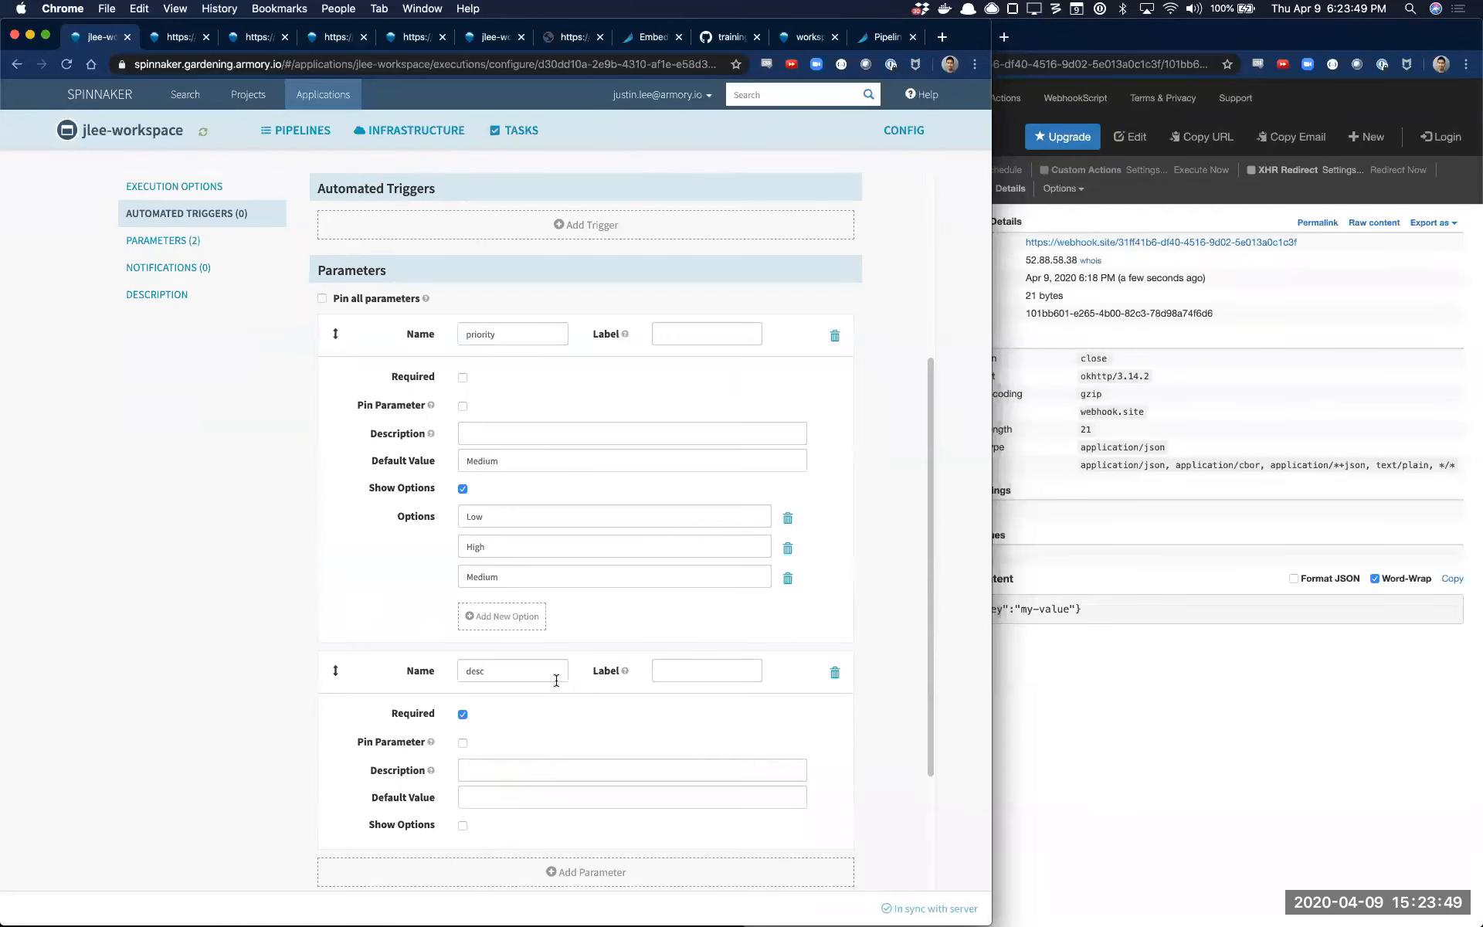
pyautogui.scroll(5, 748, 622)
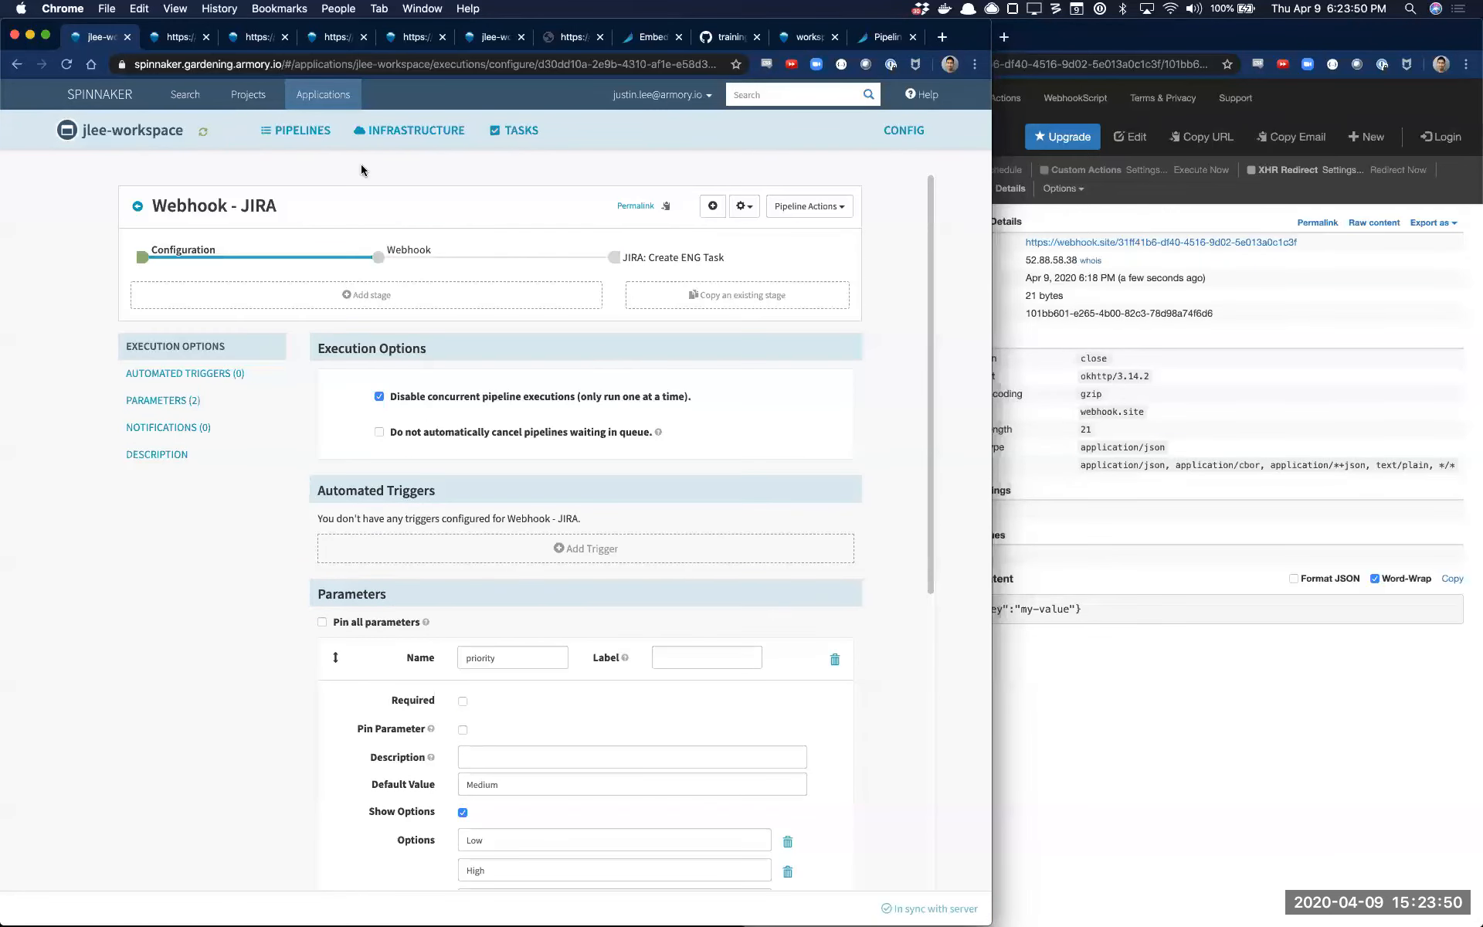
pyautogui.click(668, 260)
pyautogui.click(393, 282)
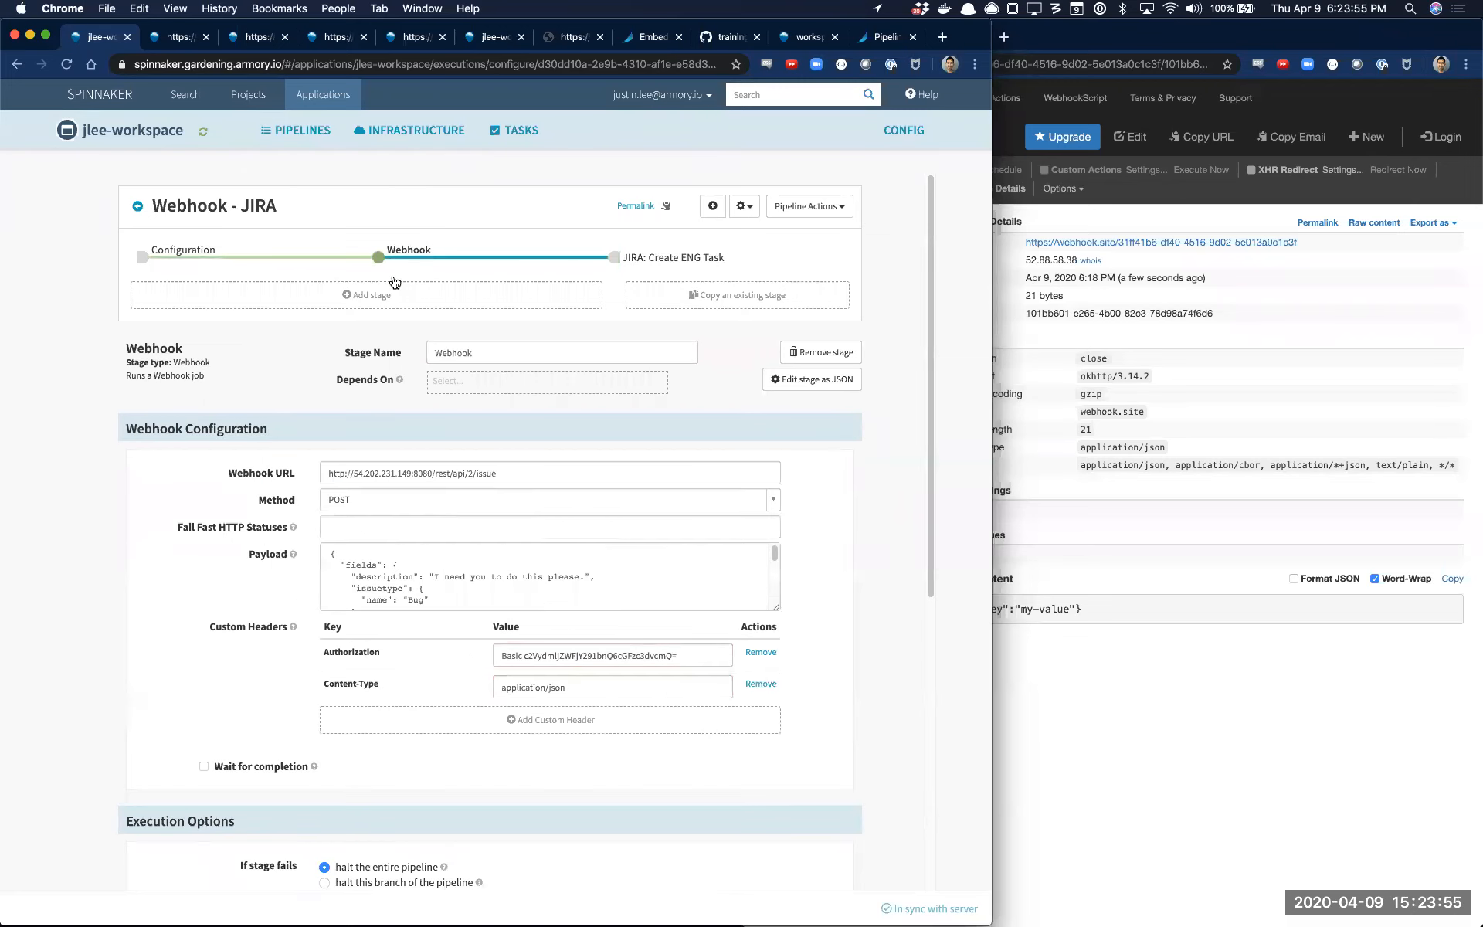
pyautogui.click(680, 260)
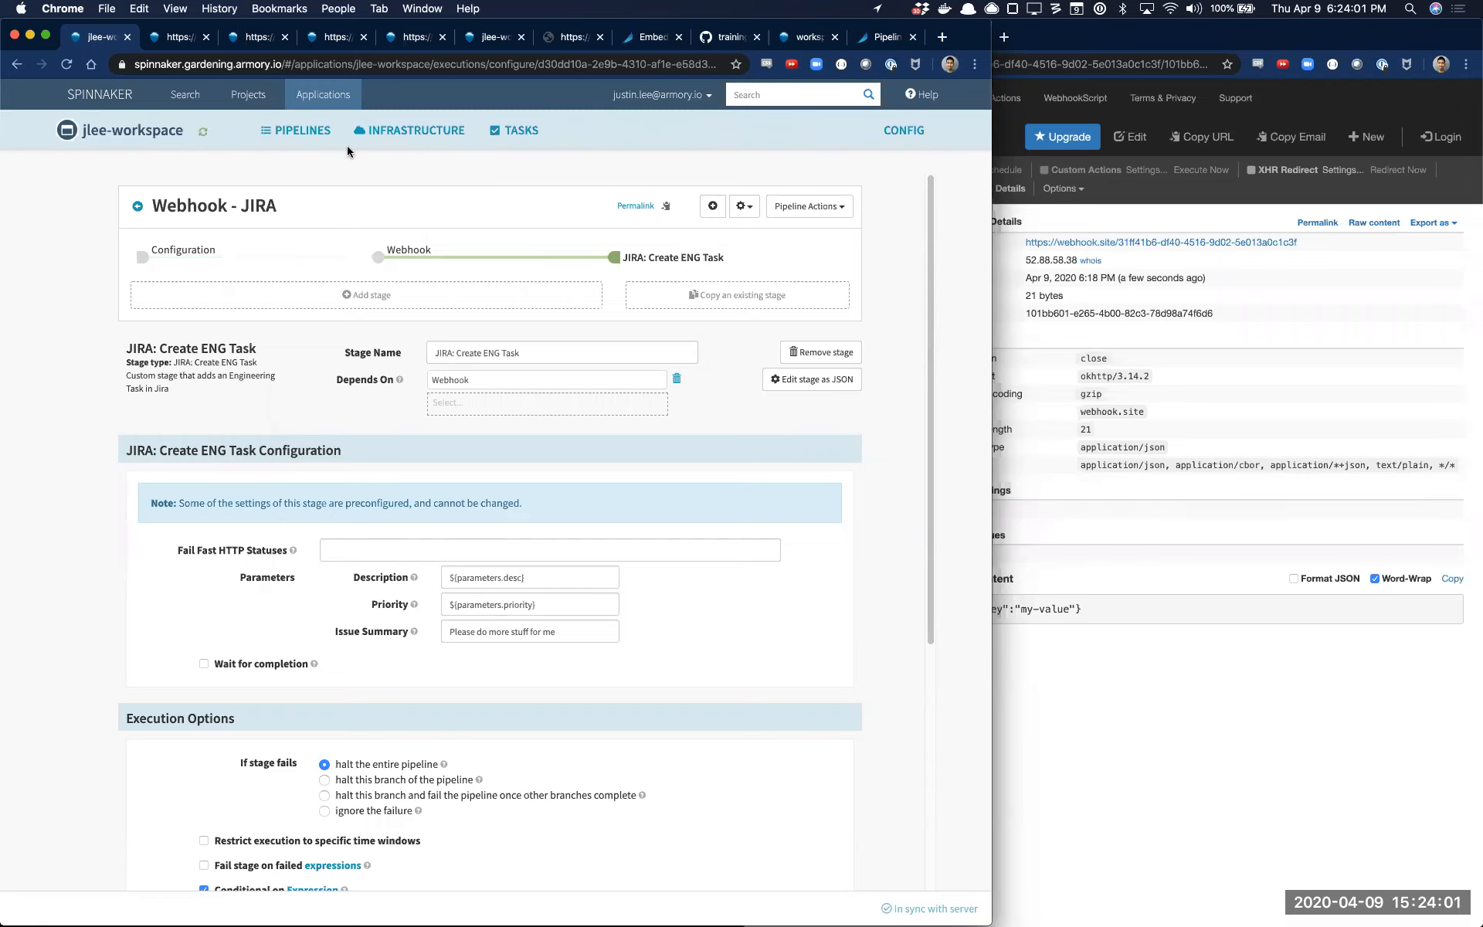
# Rerun the latest Webhook - JIRA execution with priority Low and desc "Do the thing."
pyautogui.click(266, 131)
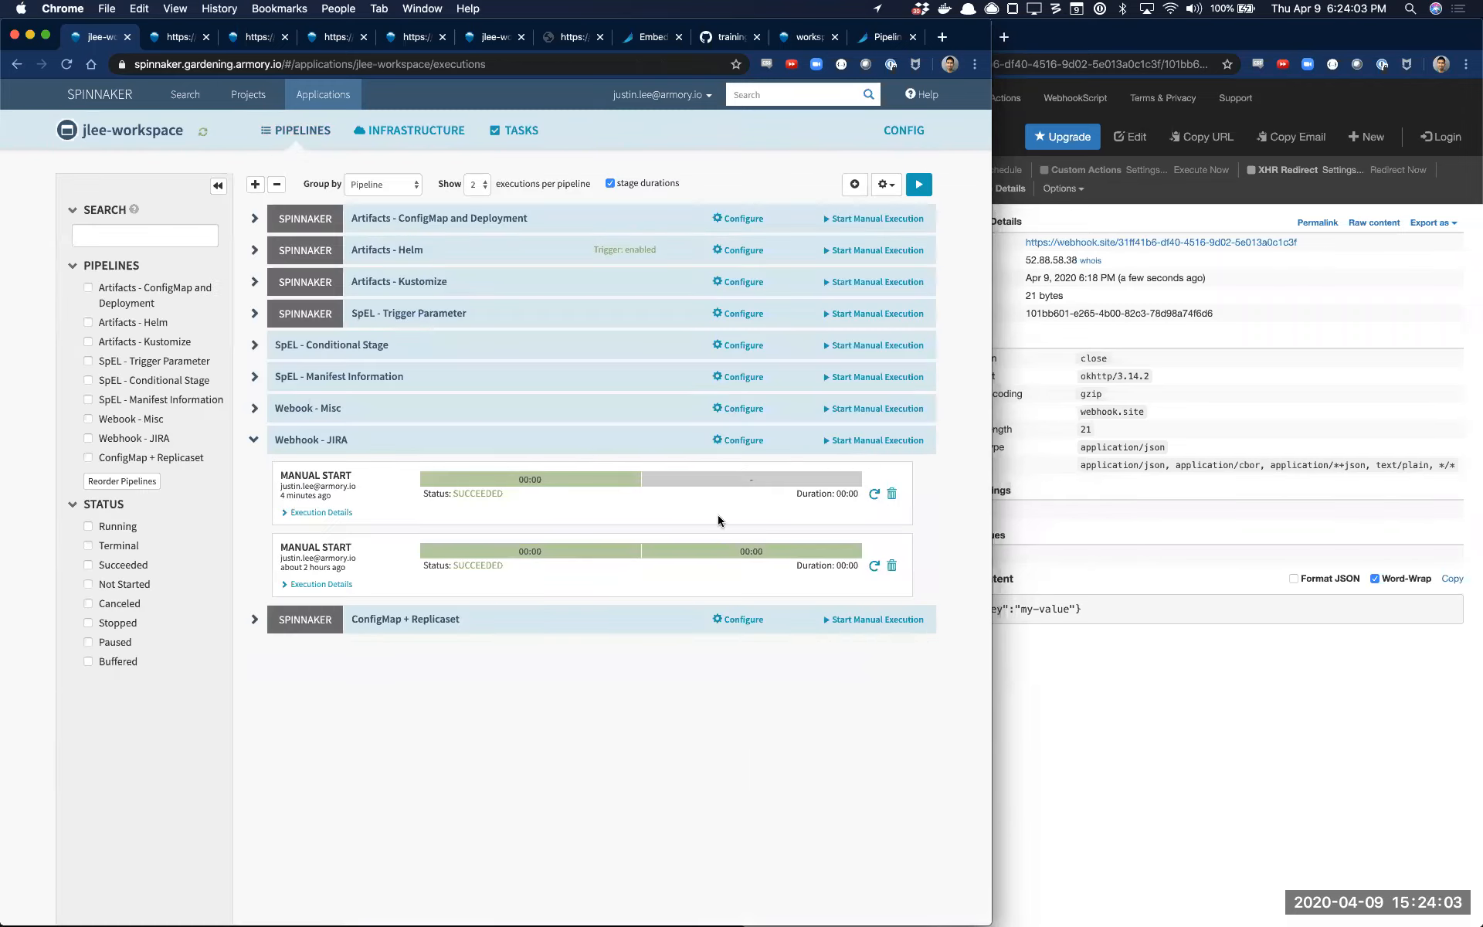
pyautogui.click(874, 493)
pyautogui.click(509, 234)
pyautogui.click(497, 258)
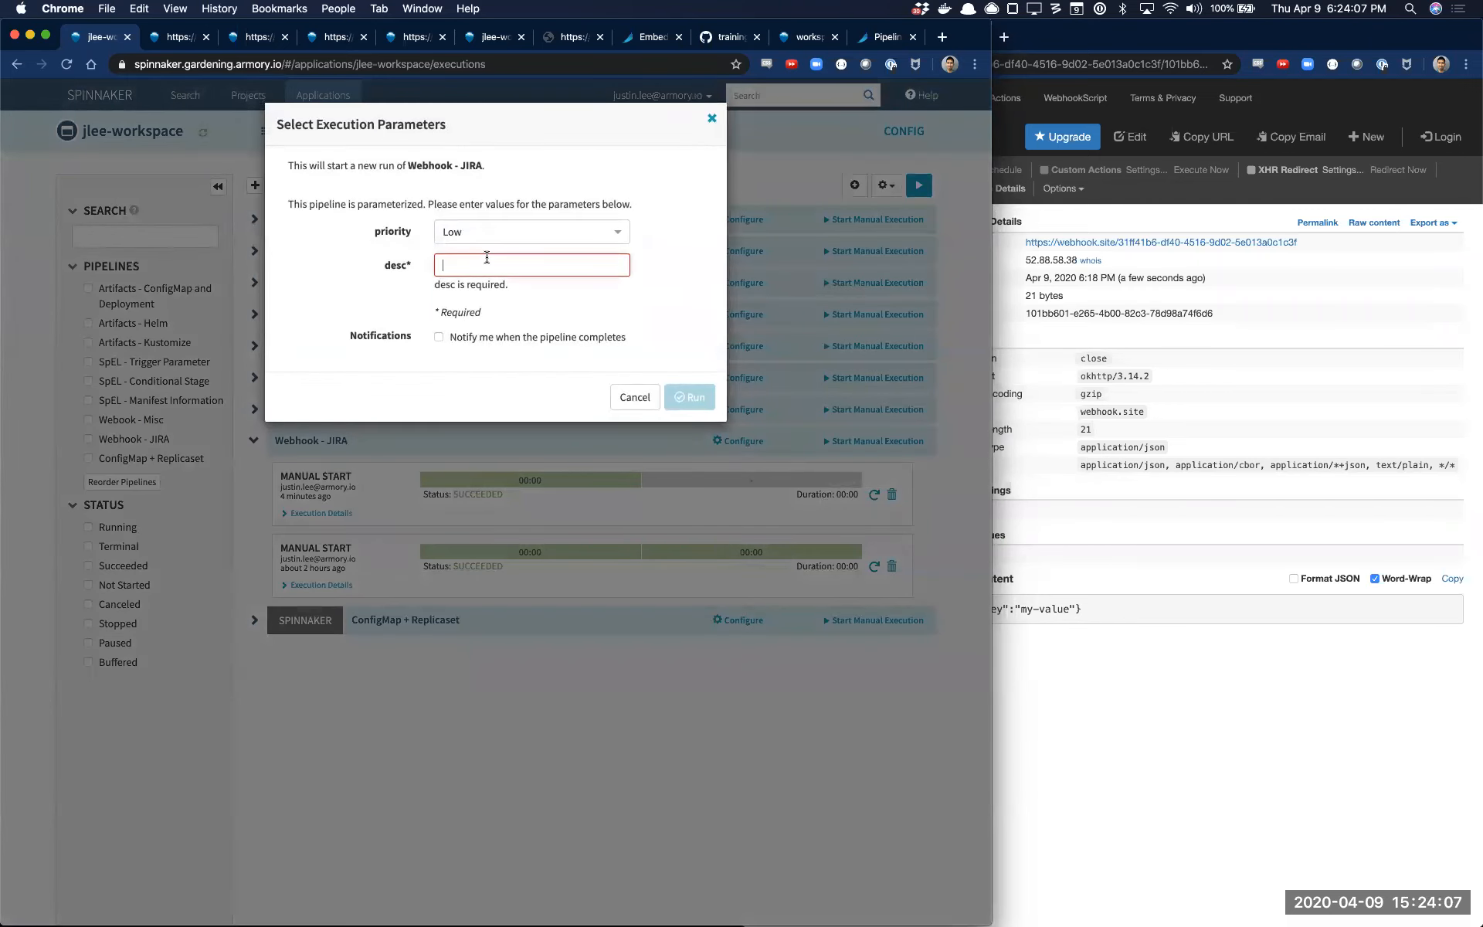
pyautogui.write('Do the thing')
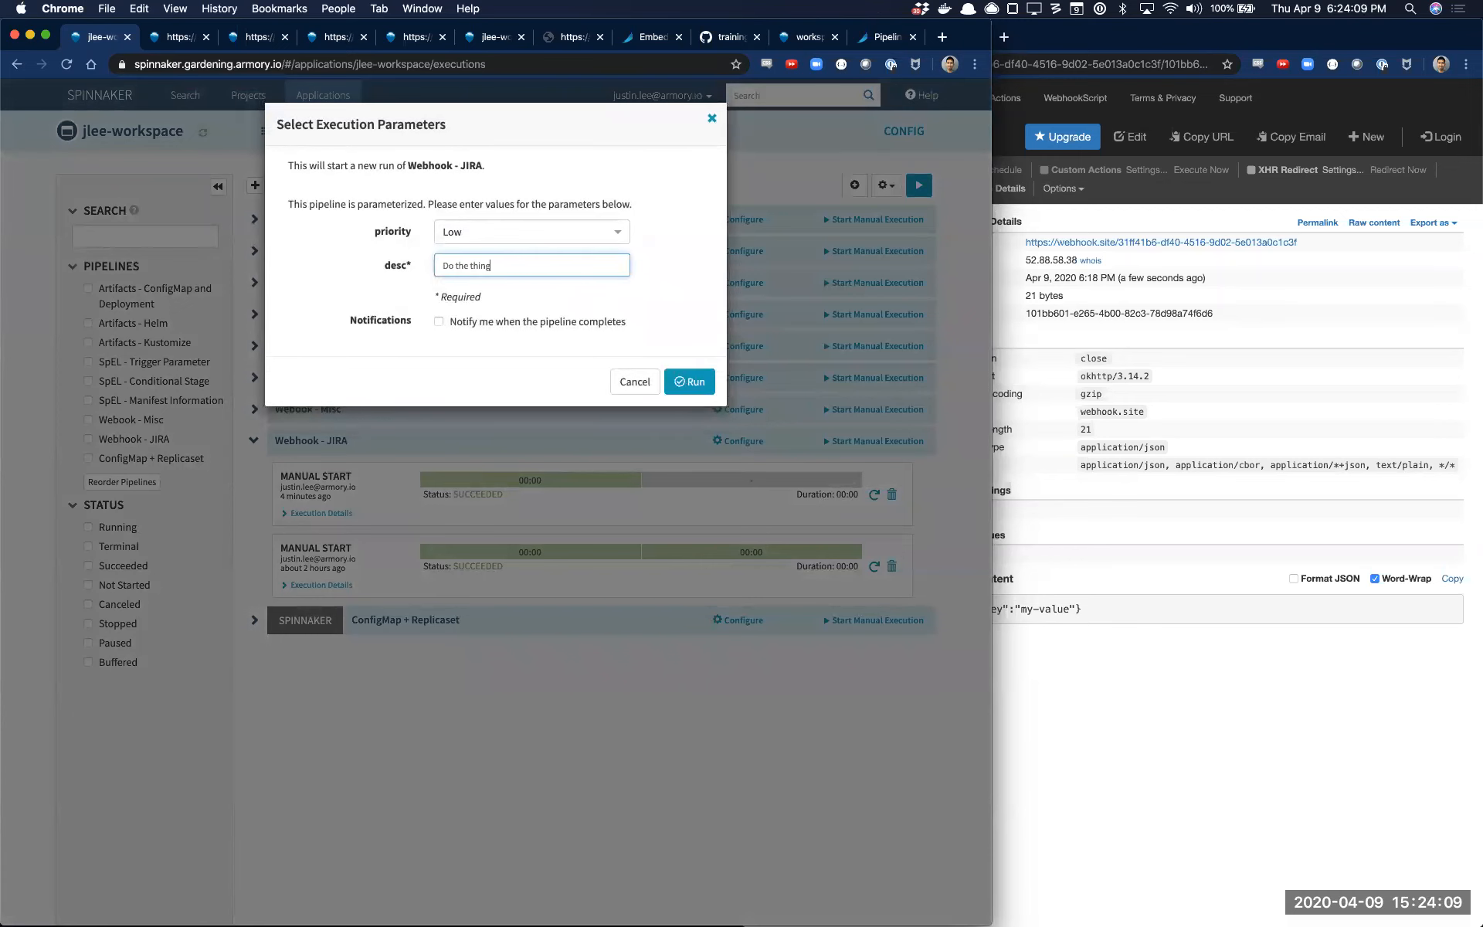
pyautogui.click(686, 381)
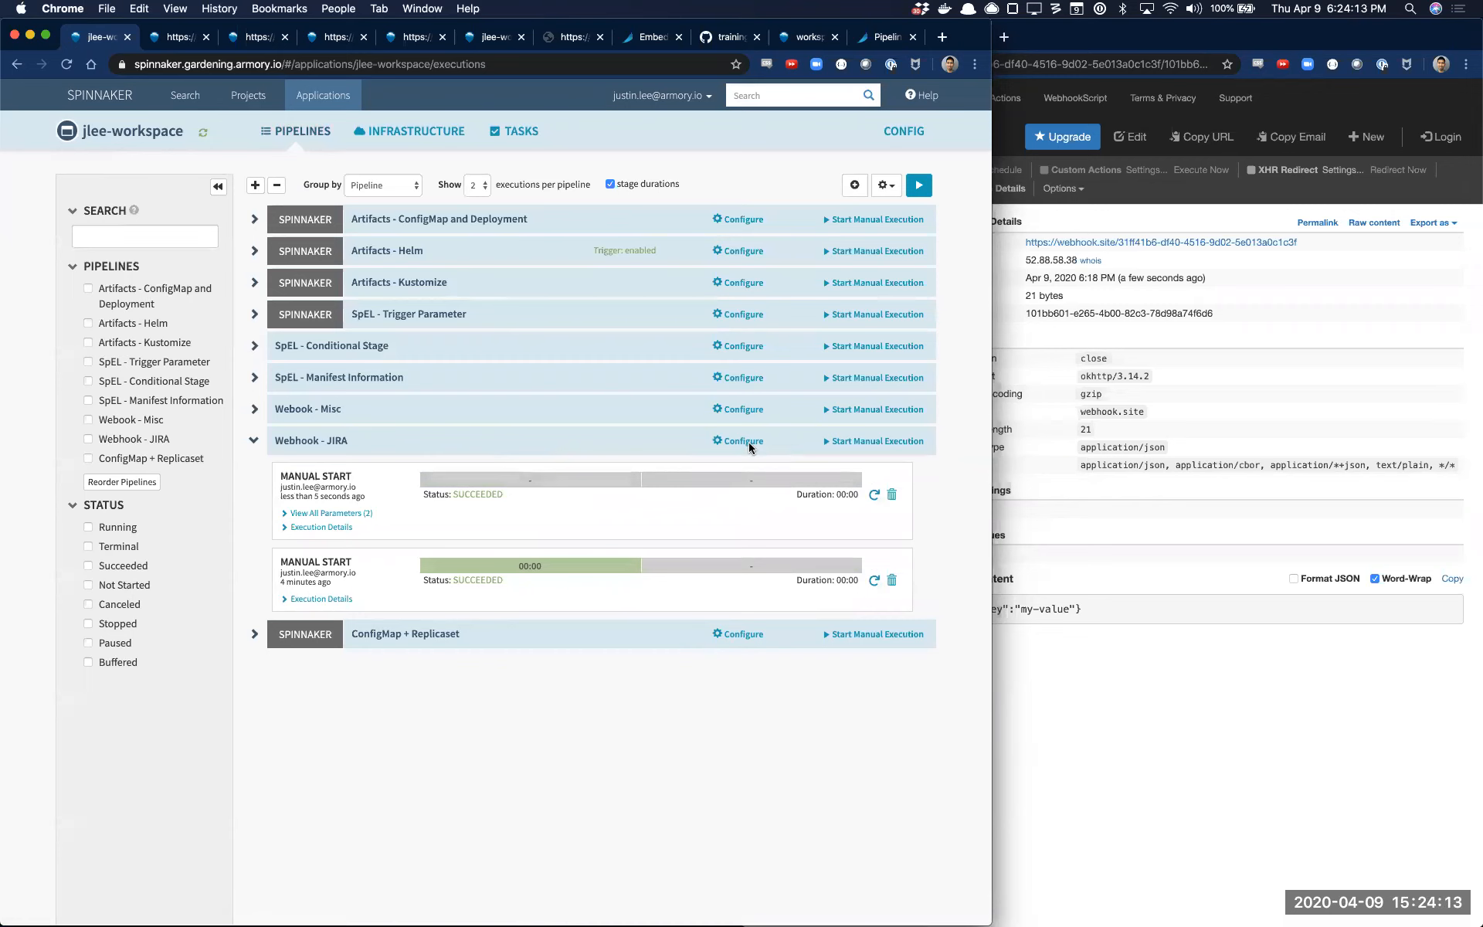
# Turn off the JIRA: Create ENG Task stage's conditional expression and save the pipeline
pyautogui.click(743, 441)
pyautogui.scroll(-7, 422, 497)
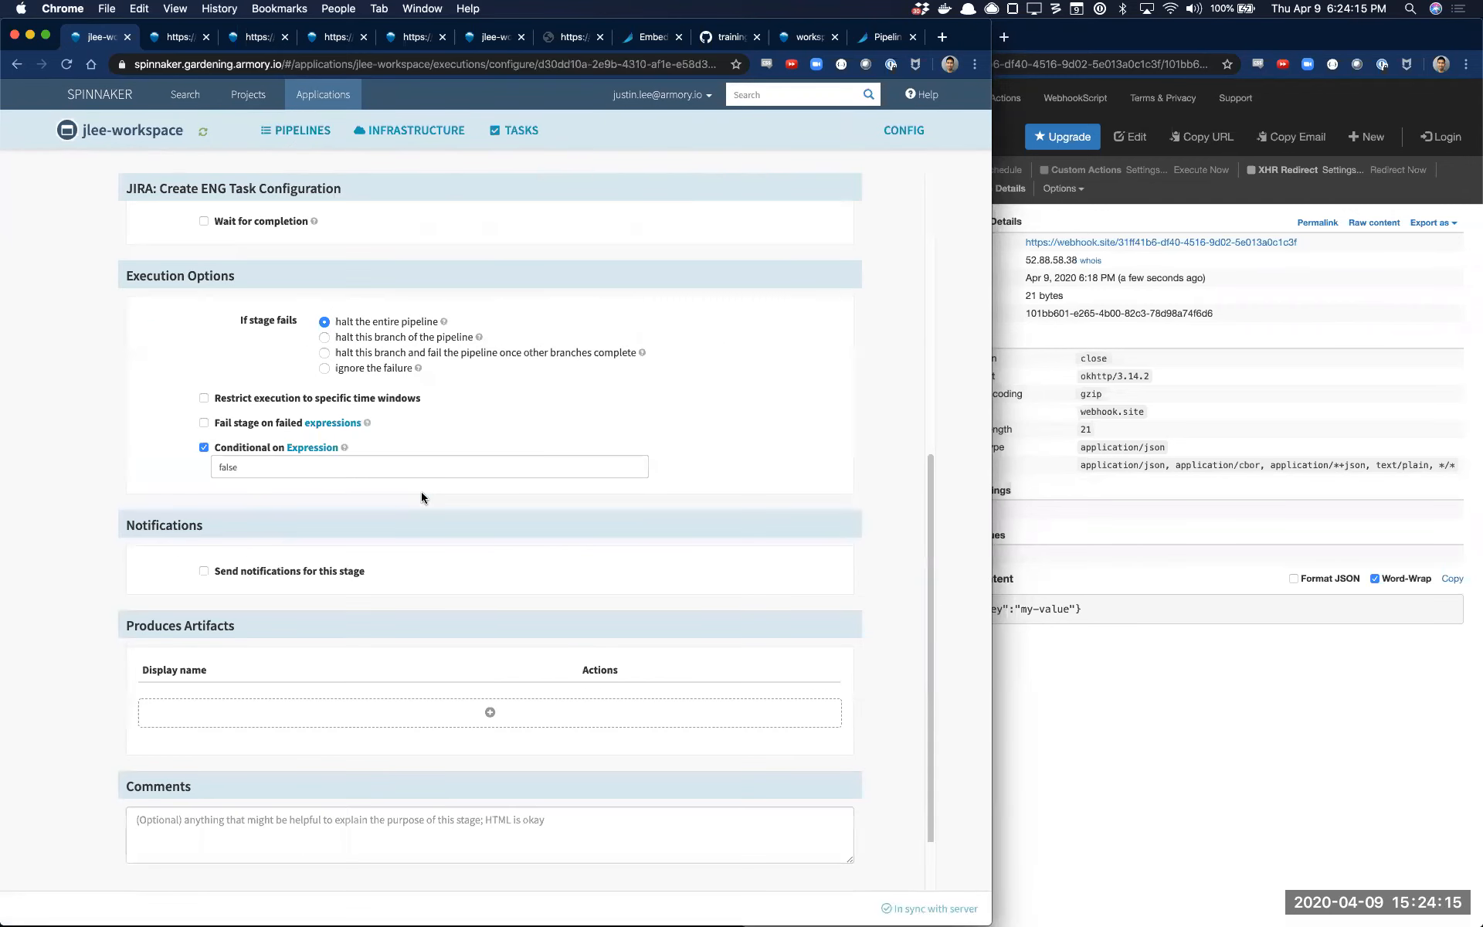
pyautogui.click(229, 447)
pyautogui.click(973, 911)
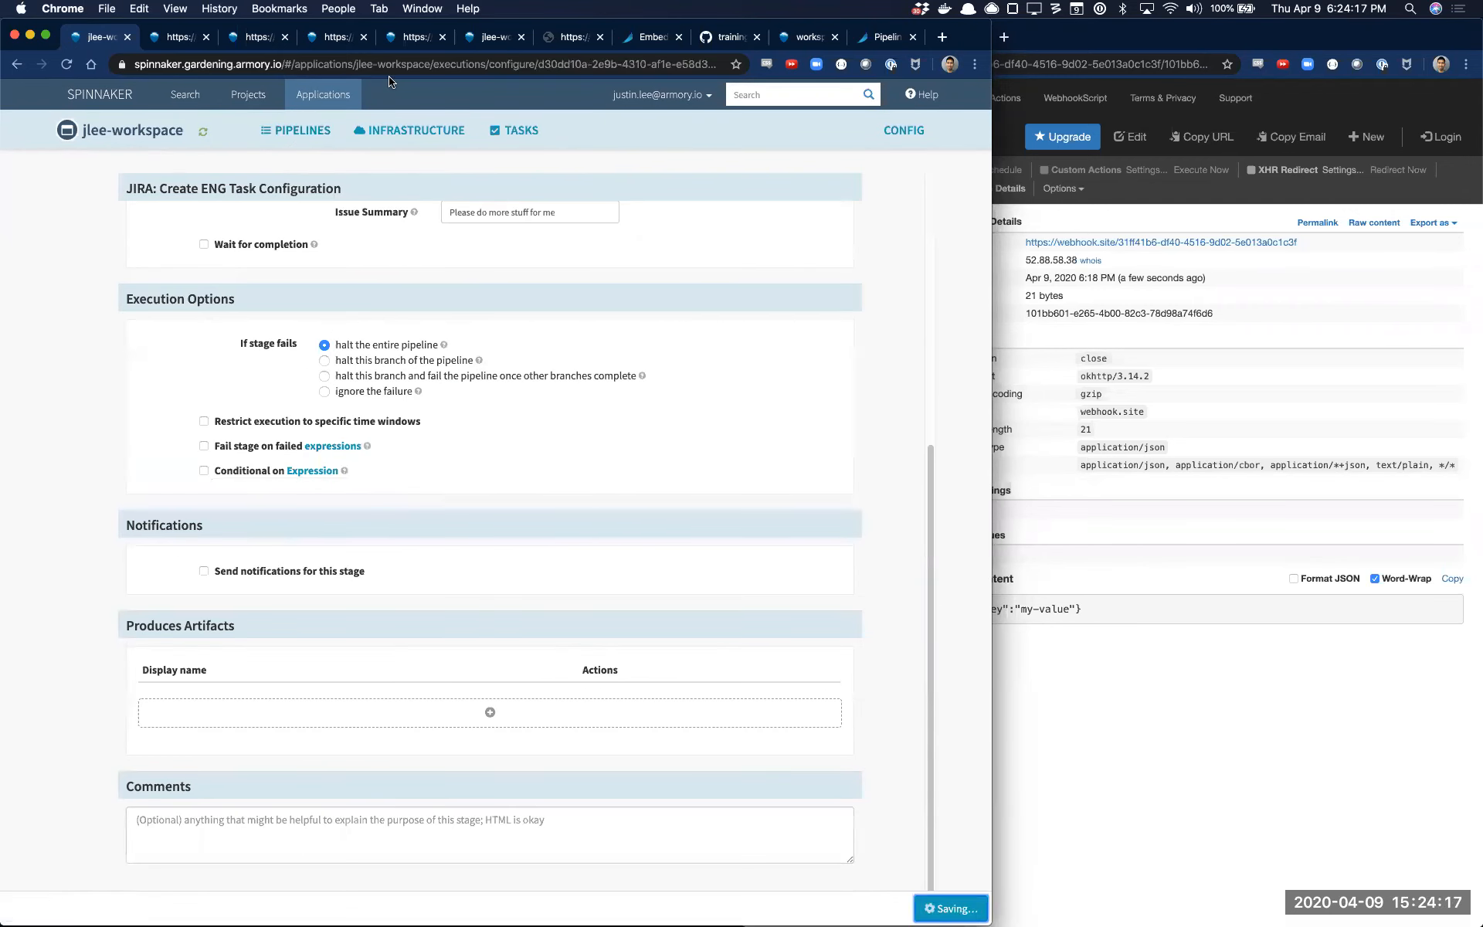
# Rerun the latest Webhook - JIRA execution with the same priority and desc values
pyautogui.click(309, 143)
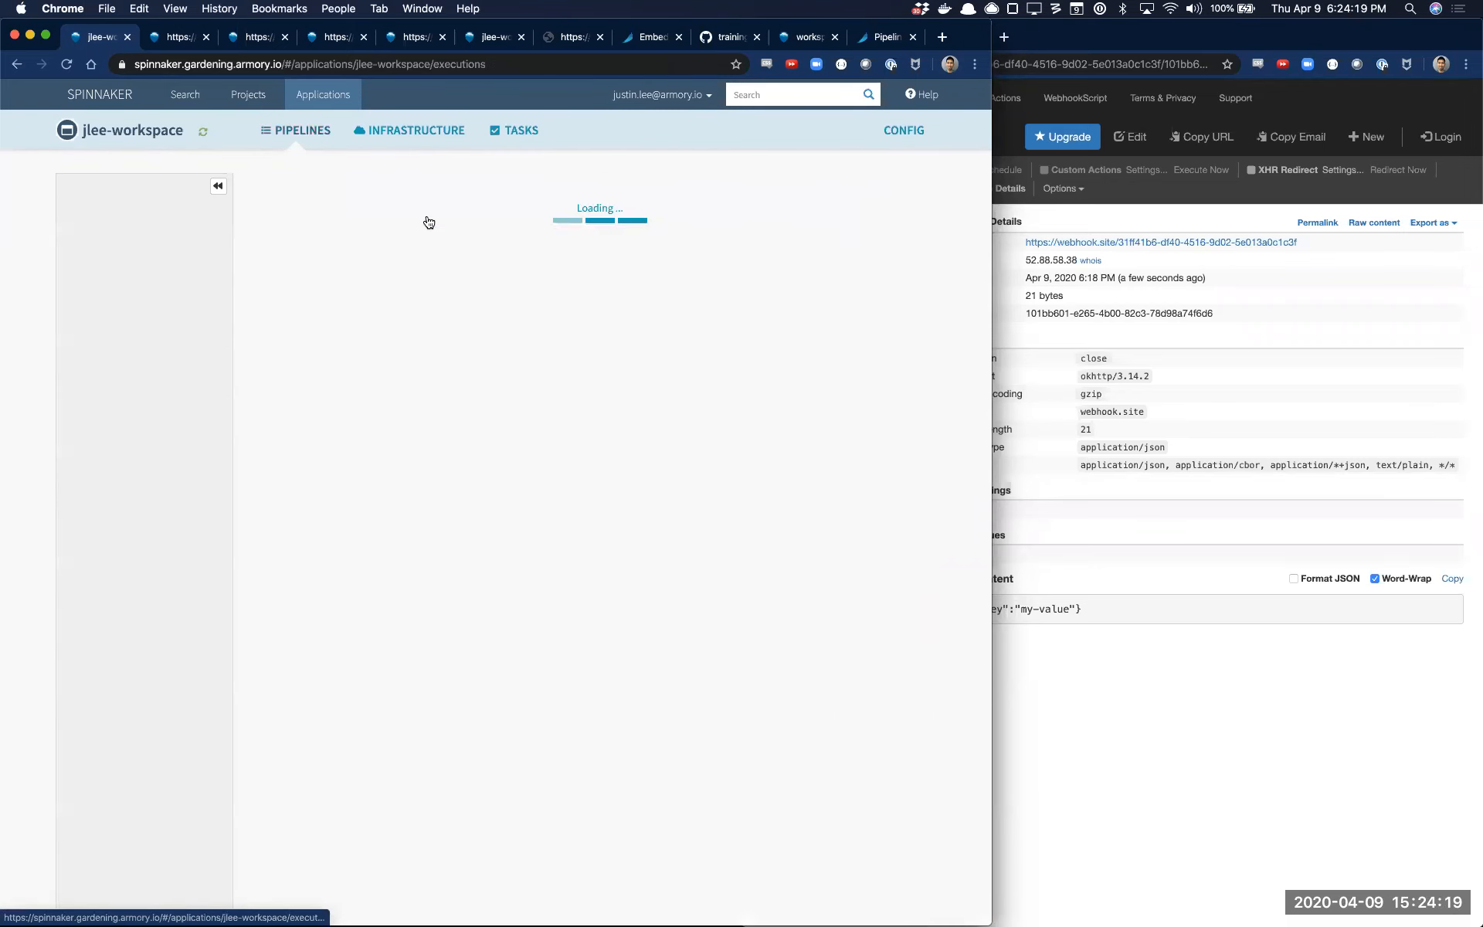
pyautogui.click(873, 495)
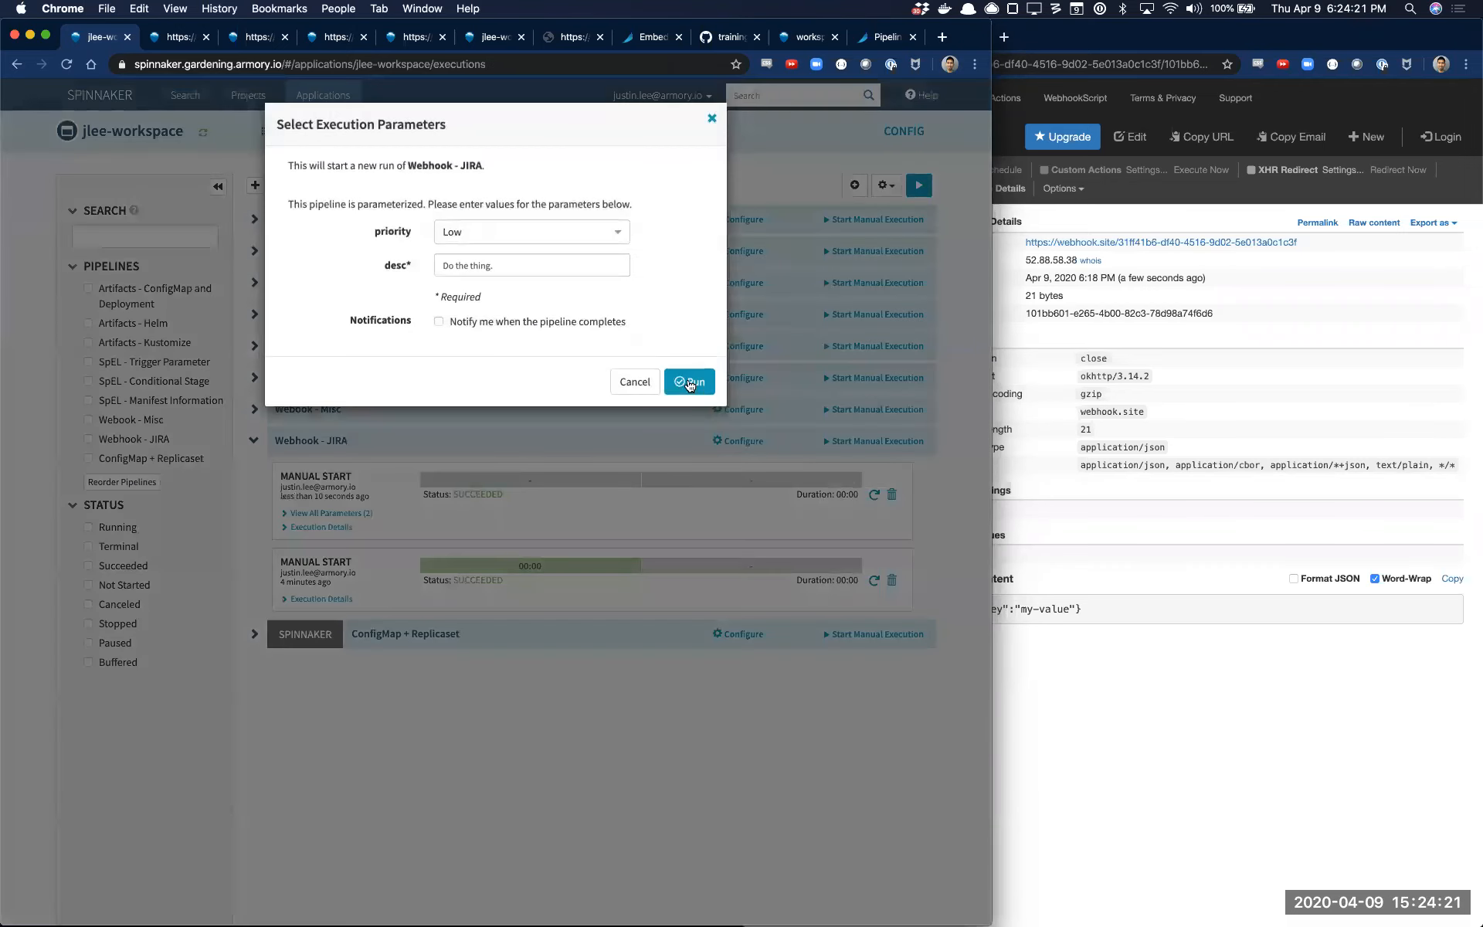
pyautogui.click(690, 383)
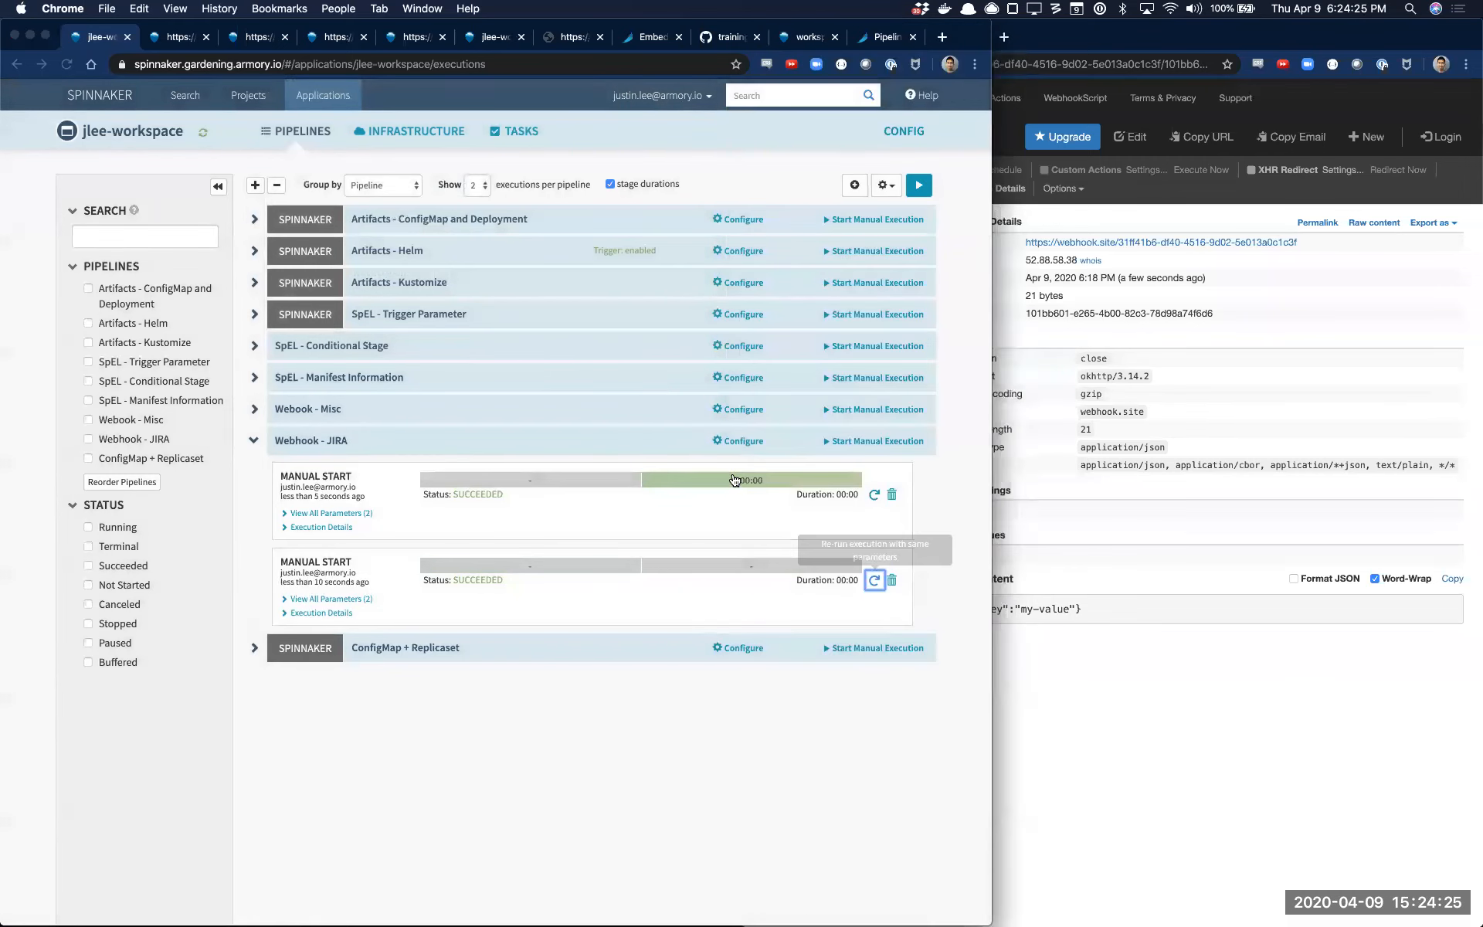
# Open the JIRA: Create ENG Task execution details and check the issue key in the webhook response
pyautogui.click(734, 480)
pyautogui.scroll(-5, 739, 697)
pyautogui.doubleClick(514, 699)
# Switch to JIRA, refresh the open issues and inspect the description of issue ENG-32
pyautogui.click(996, 232)
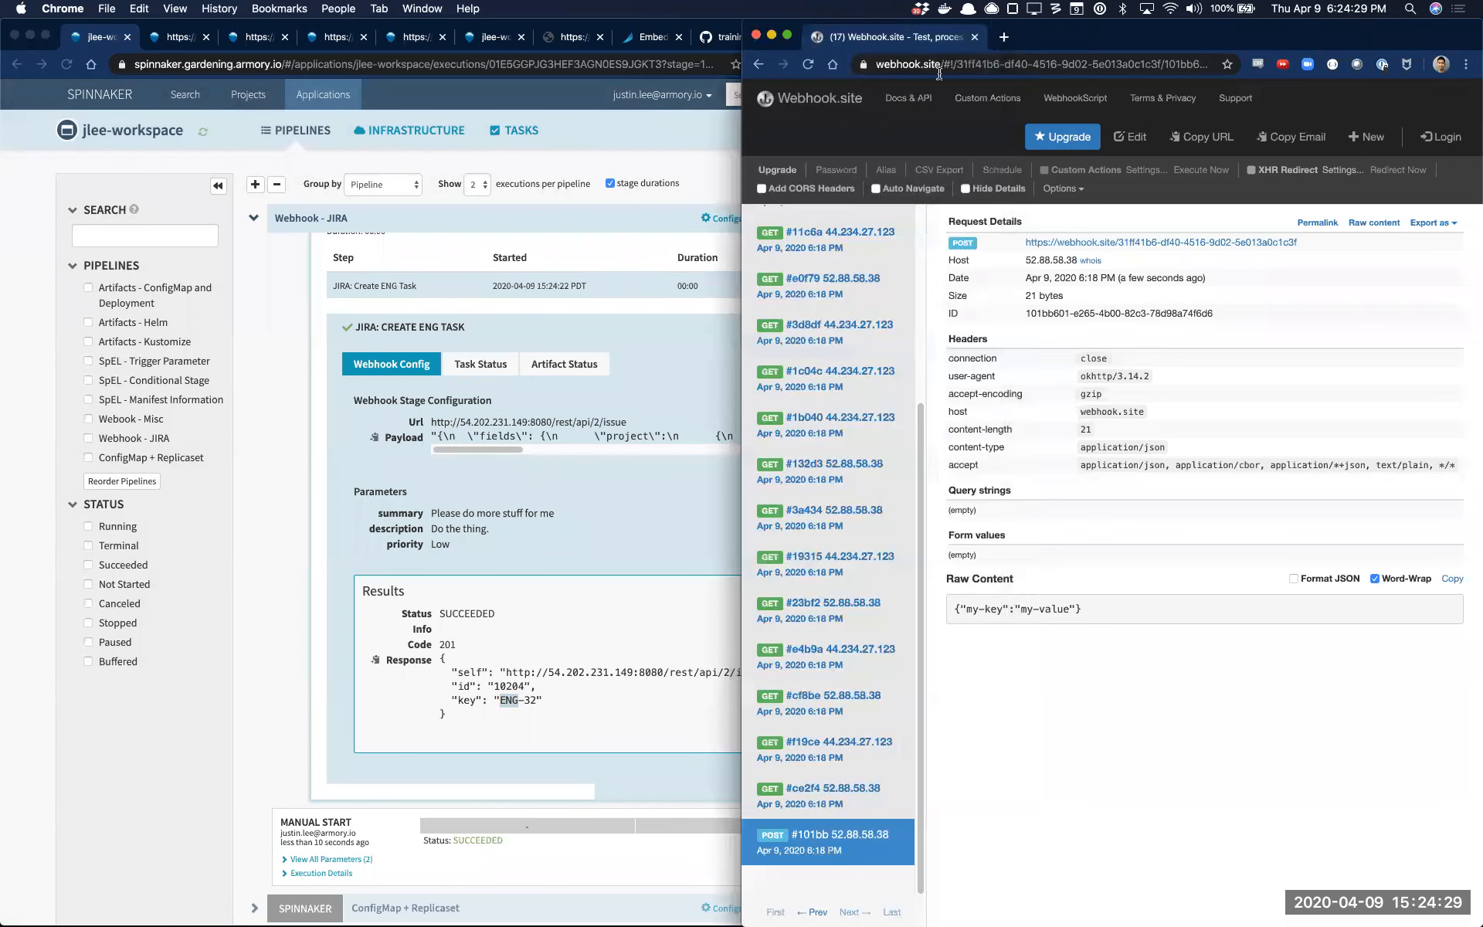
pyautogui.moveTo(1014, 38); pyautogui.dragTo(1081, 1)
pyautogui.click(1180, 45)
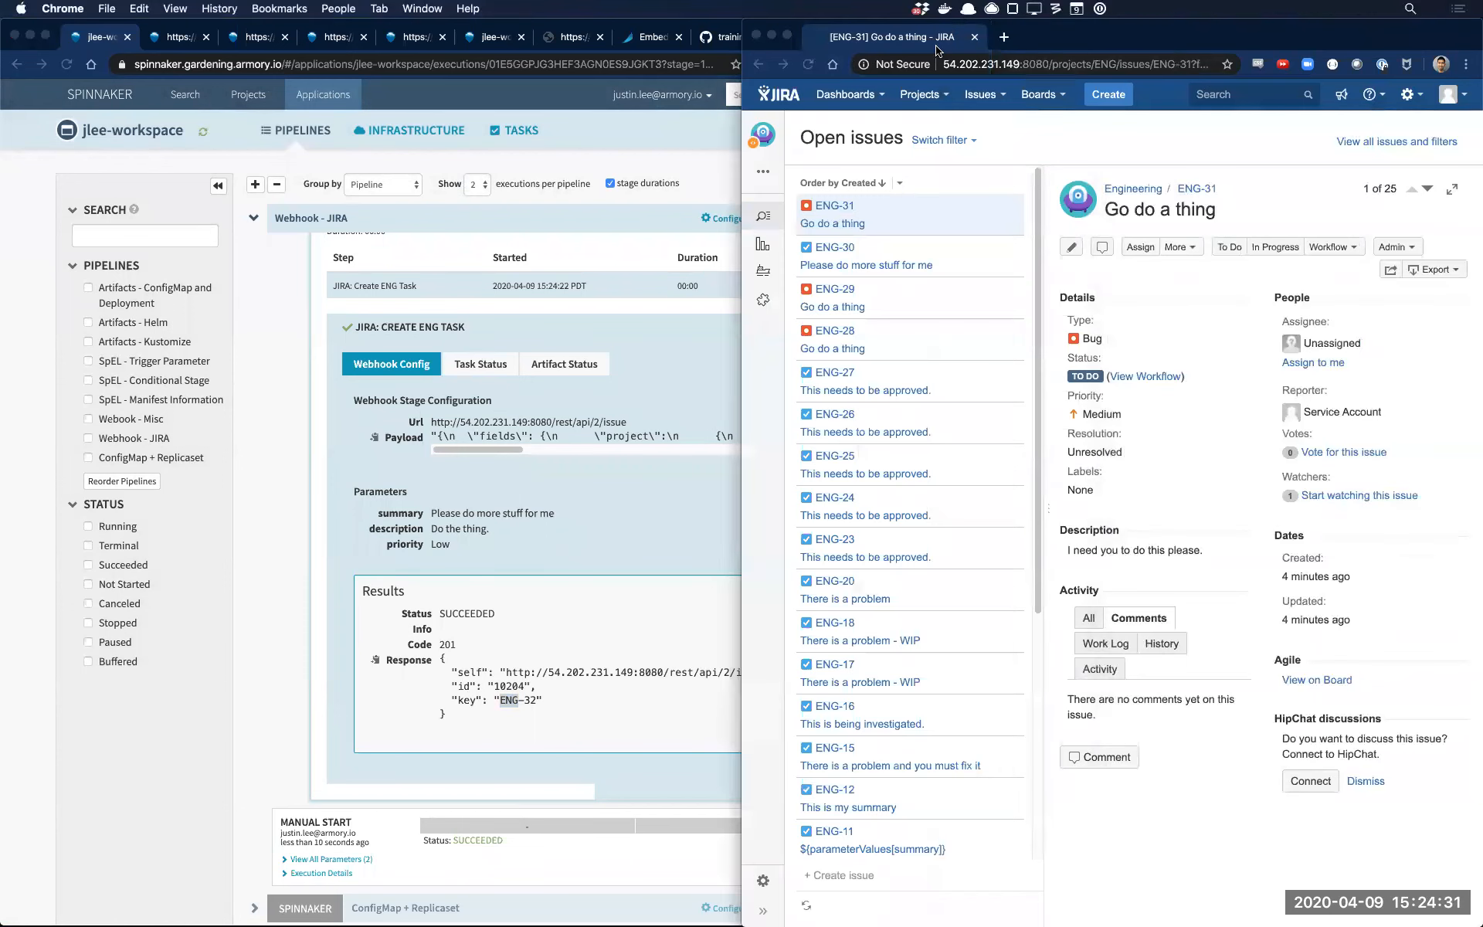
pyautogui.click(808, 64)
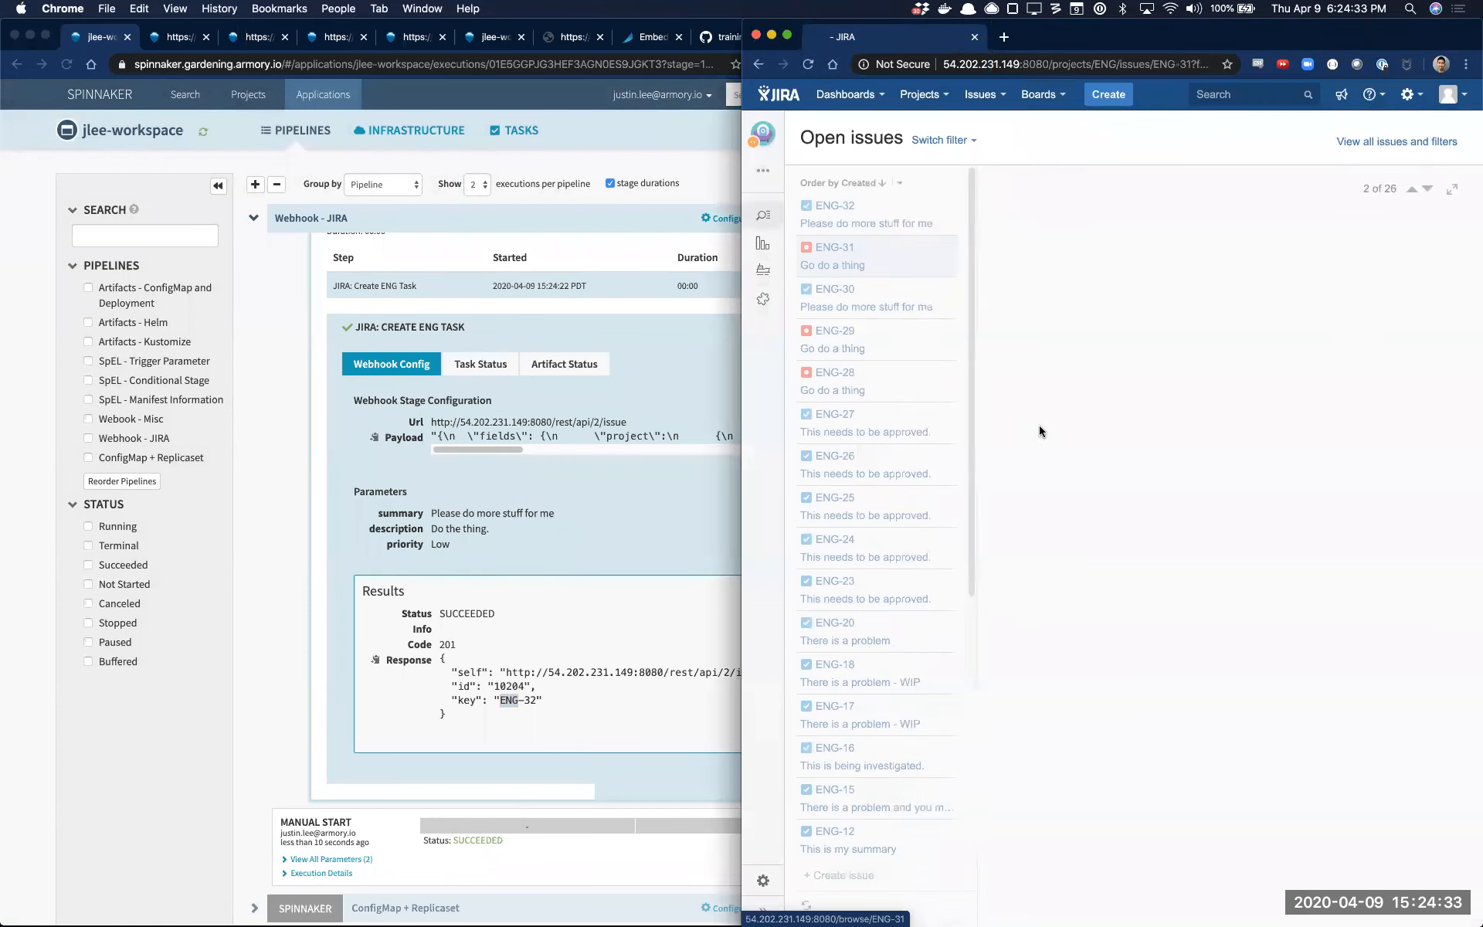
pyautogui.click(868, 218)
pyautogui.doubleClick(1036, 437)
pyautogui.click(539, 744)
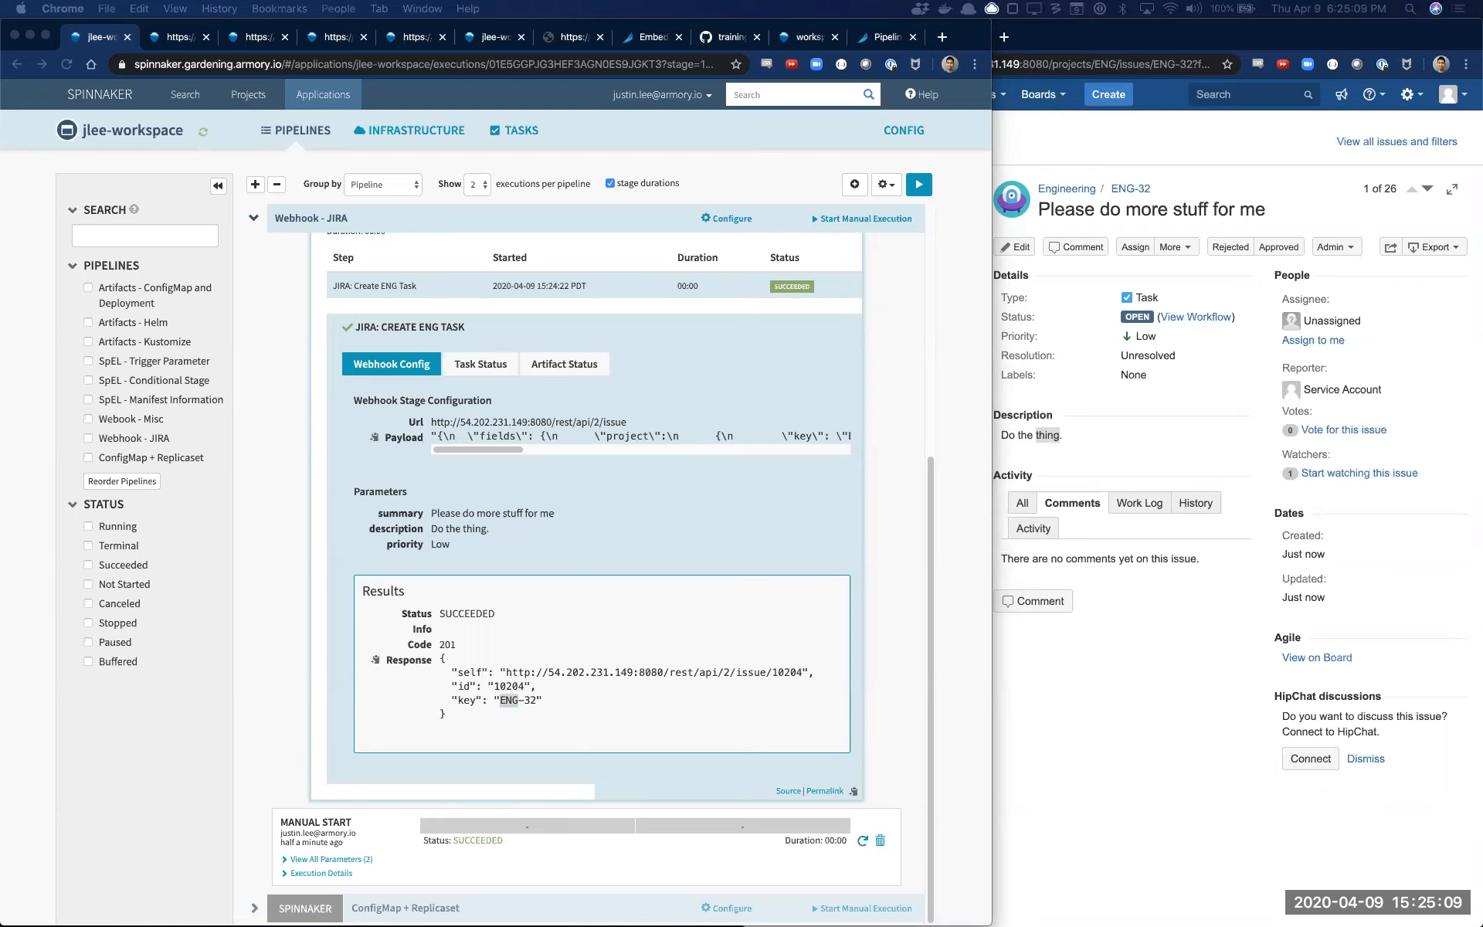
# Switch to Visual Studio Code, bring up patch-custom-job-jira-webhook.yml and dismiss the update notification
pyautogui.moveTo(2, 457); pyautogui.dragTo(448, 256)
pyautogui.doubleClick(449, 258)
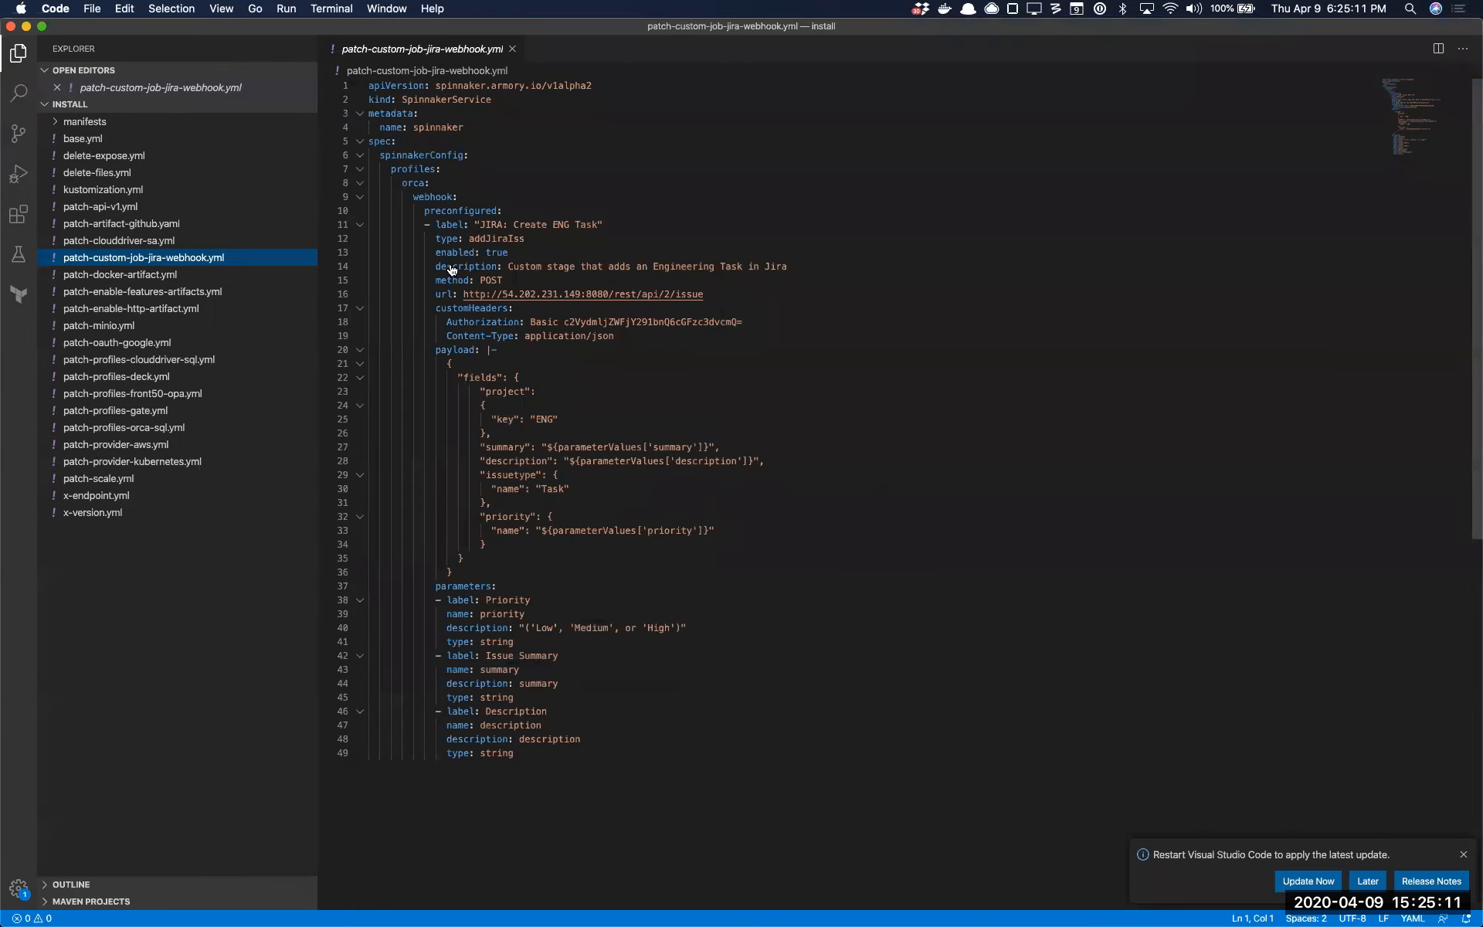
pyautogui.click(1459, 853)
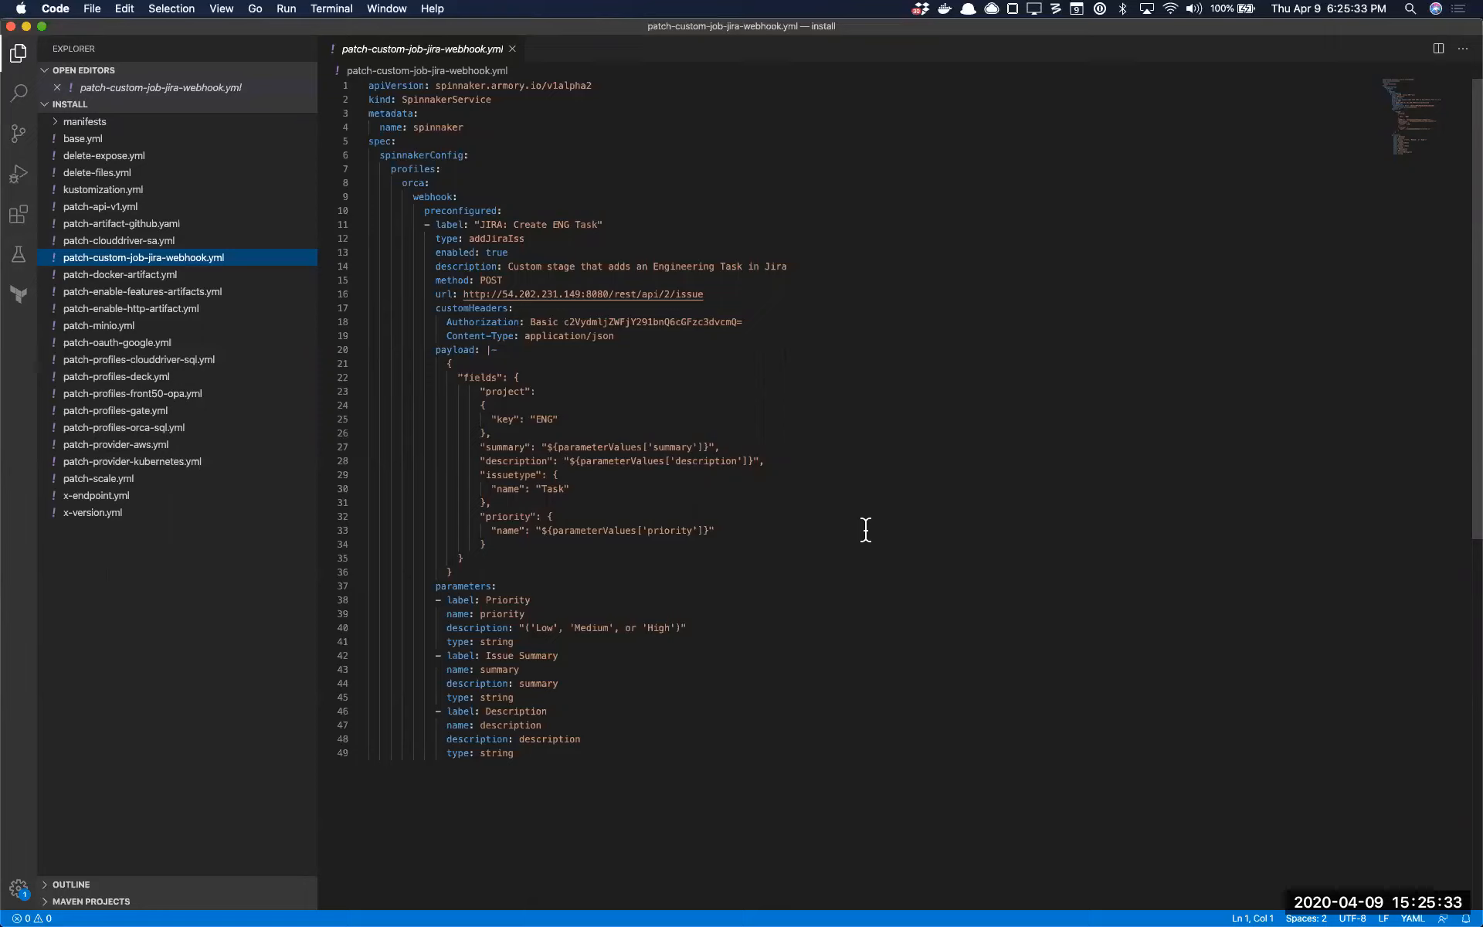
# Examine the orca webhook block in the YAML file, including the preconfigured stage's label and type
pyautogui.click(436, 198)
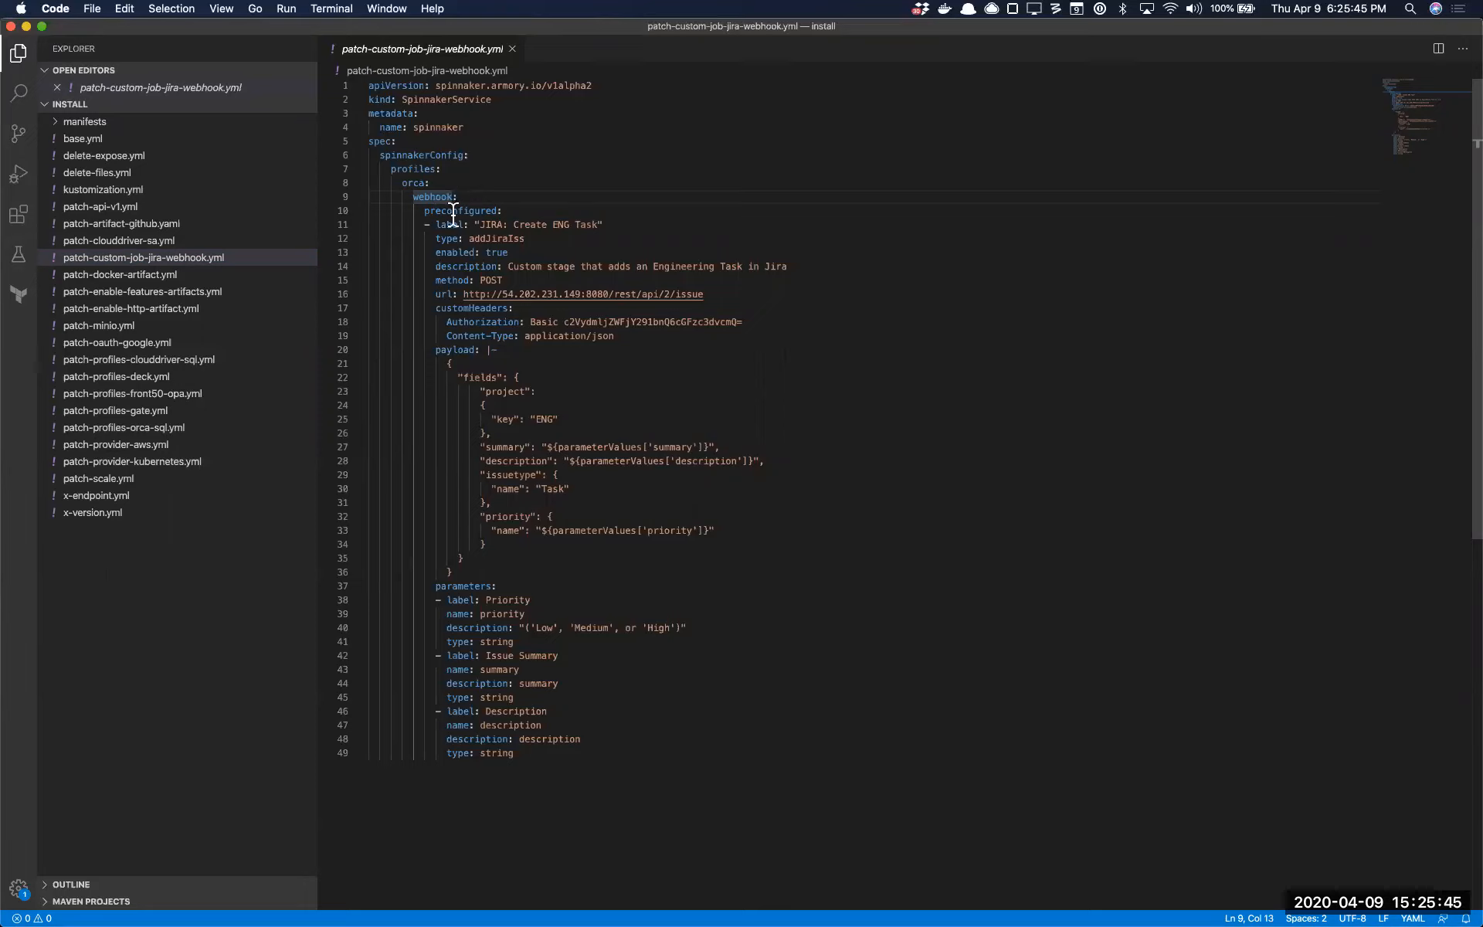
pyautogui.click(414, 197)
pyautogui.keyDown('shift'); pyautogui.click(758, 797); pyautogui.keyUp('shift')
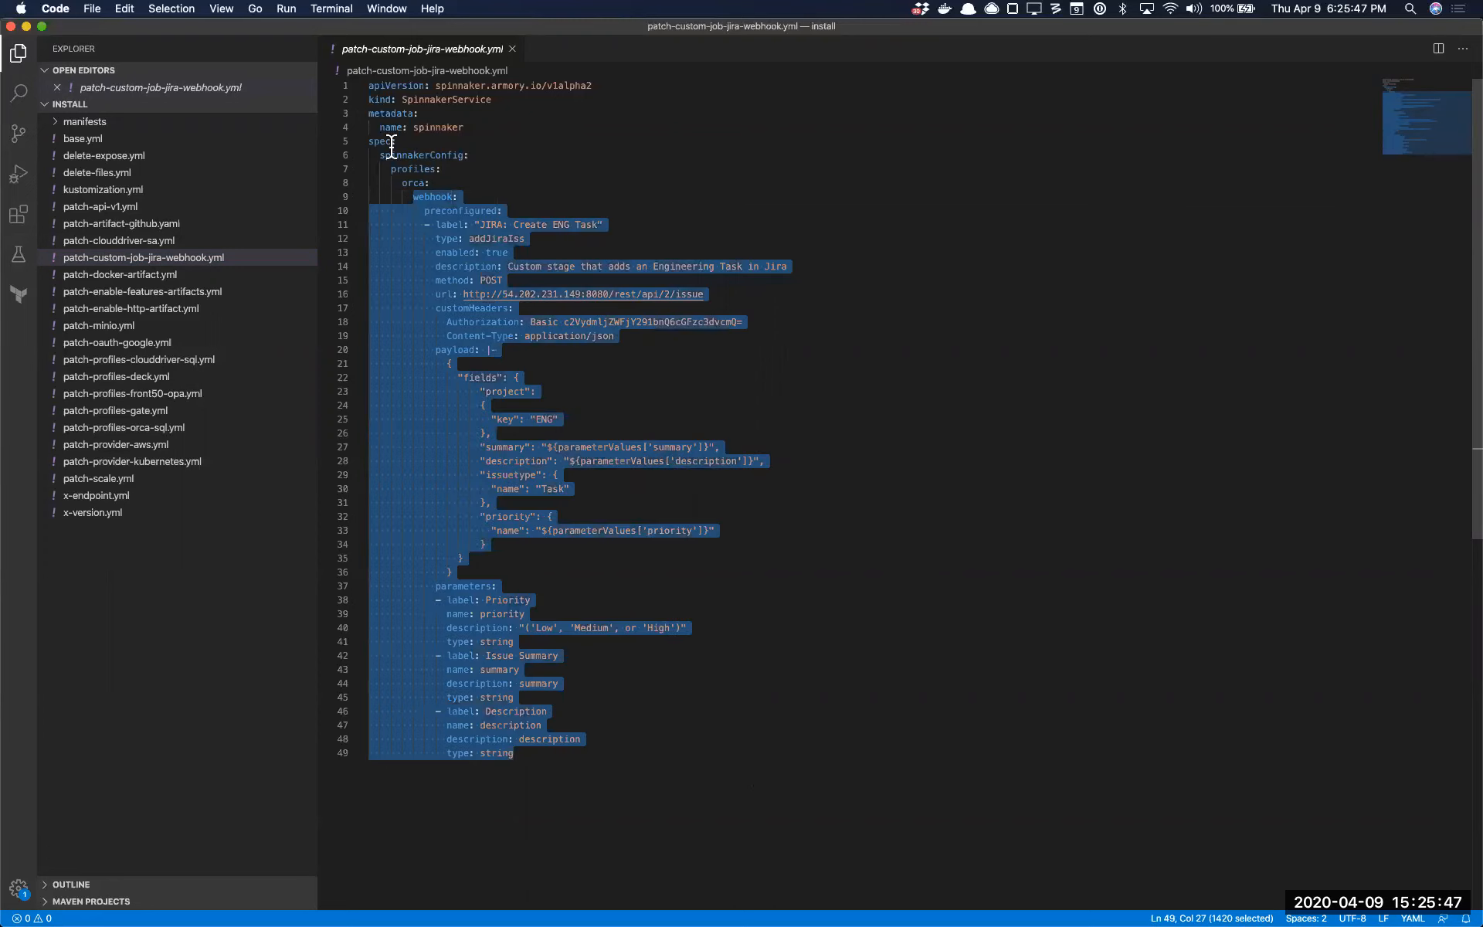
pyautogui.moveTo(424, 224); pyautogui.dragTo(715, 771)
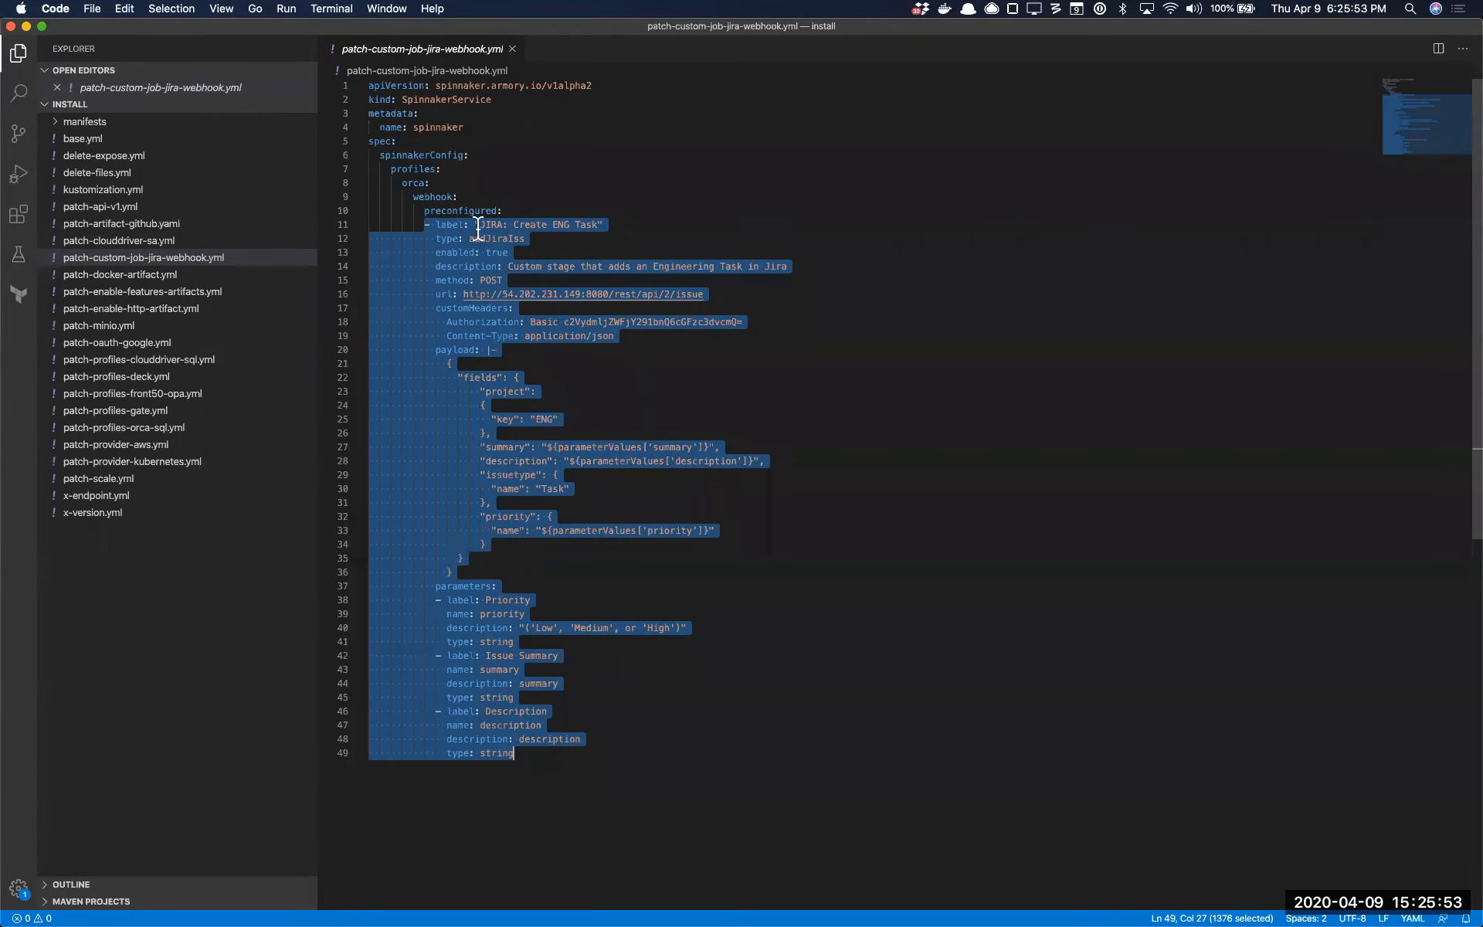
pyautogui.moveTo(468, 225); pyautogui.dragTo(473, 225)
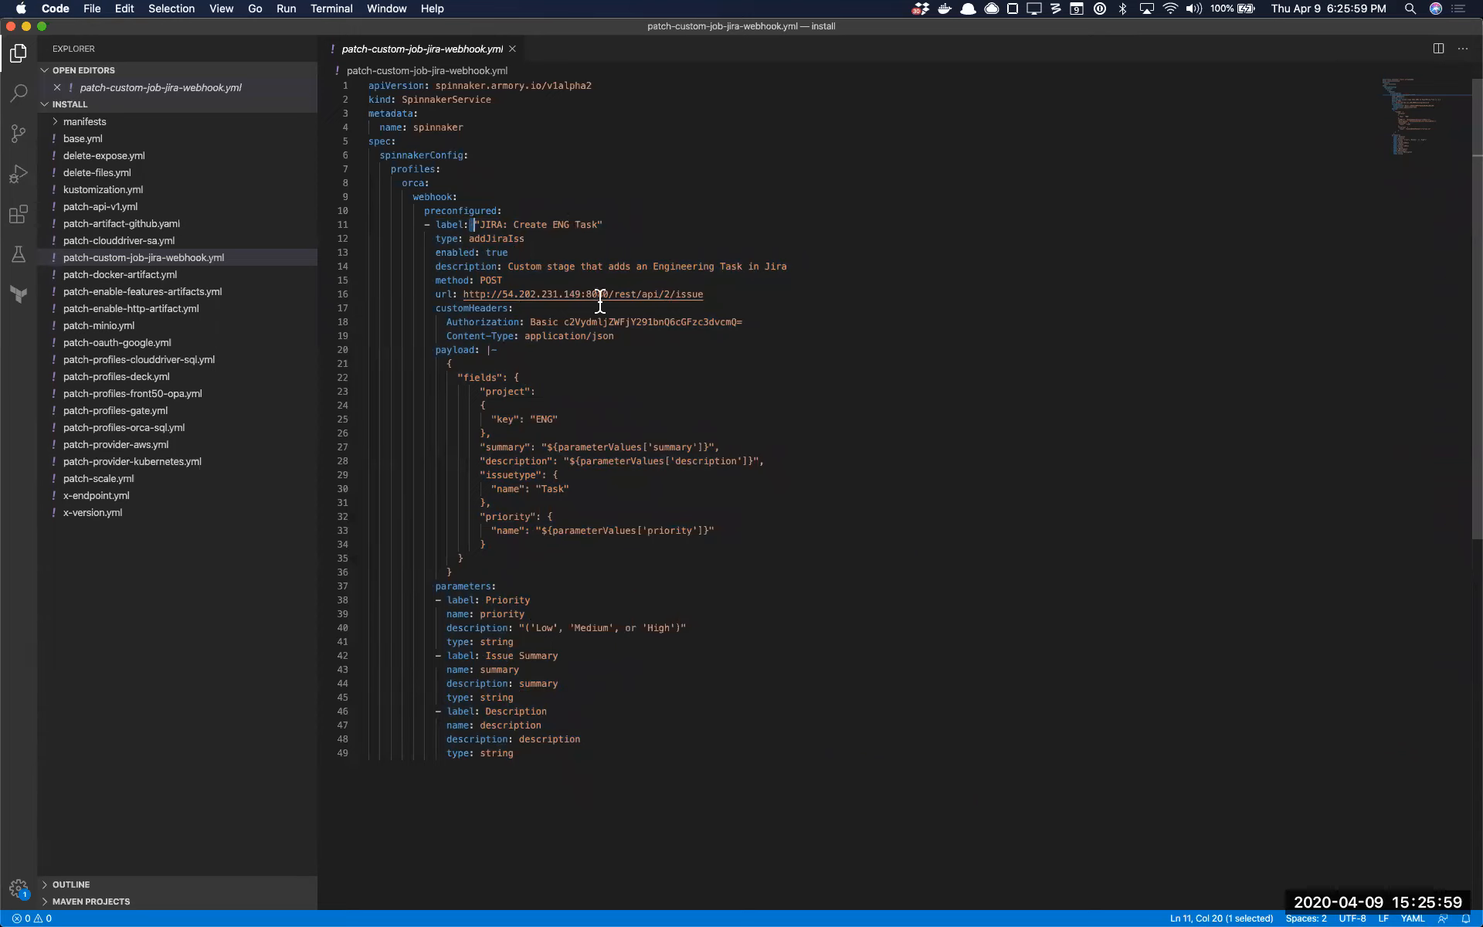
pyautogui.doubleClick(495, 240)
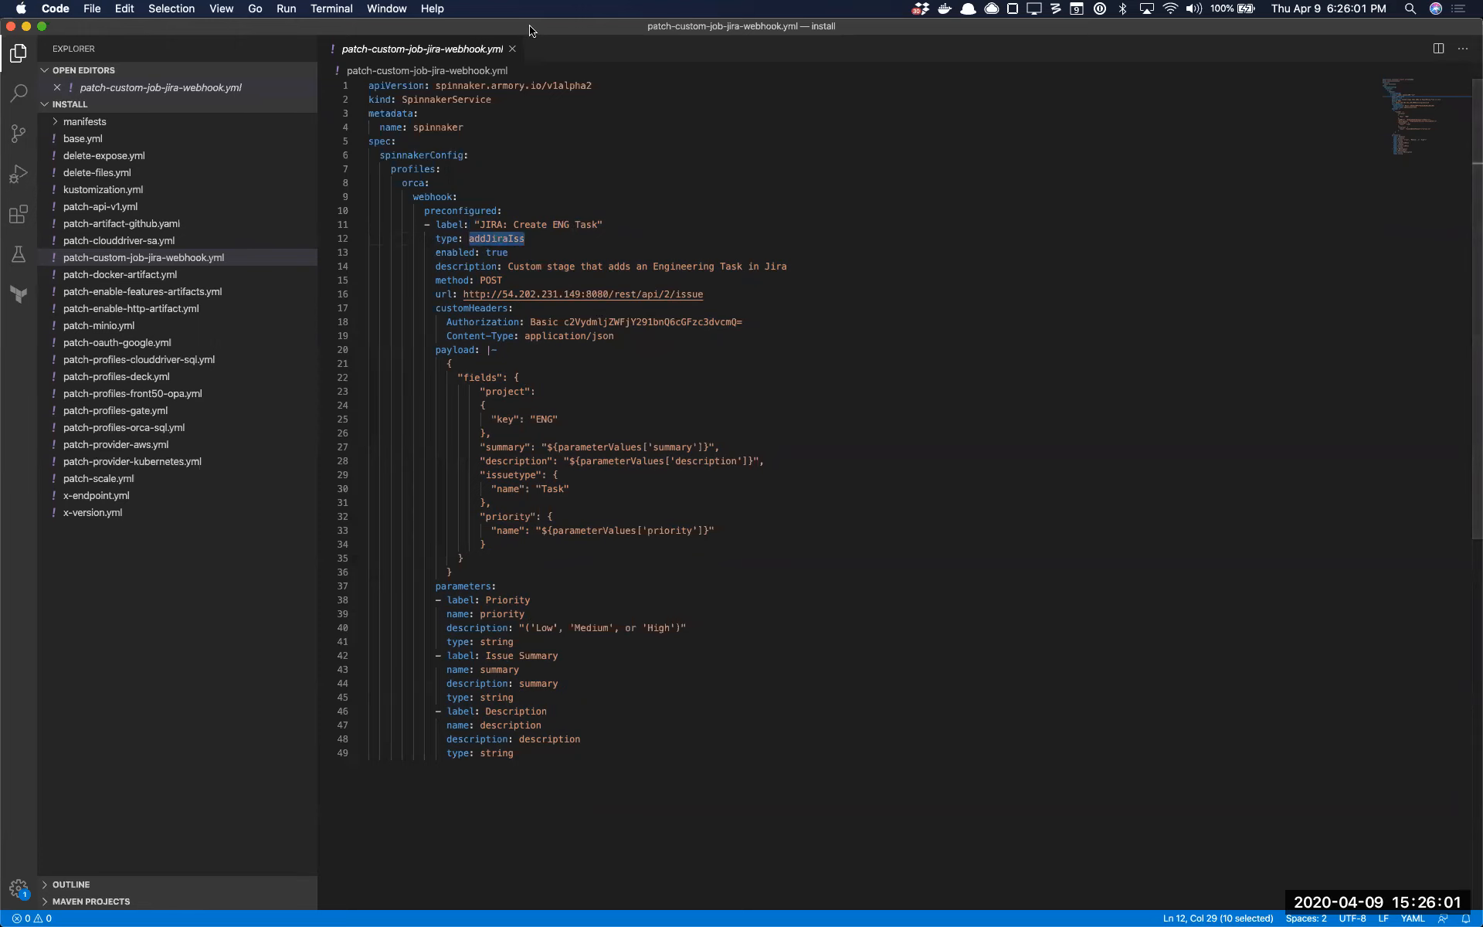
# Return to Spinnaker, open the JIRA: Create ENG Task stage as JSON and inspect its type value
pyautogui.moveTo(530, 30); pyautogui.dragTo(765, 651)
pyautogui.scroll(5, 848, 392)
pyautogui.click(729, 443)
pyautogui.click(730, 443)
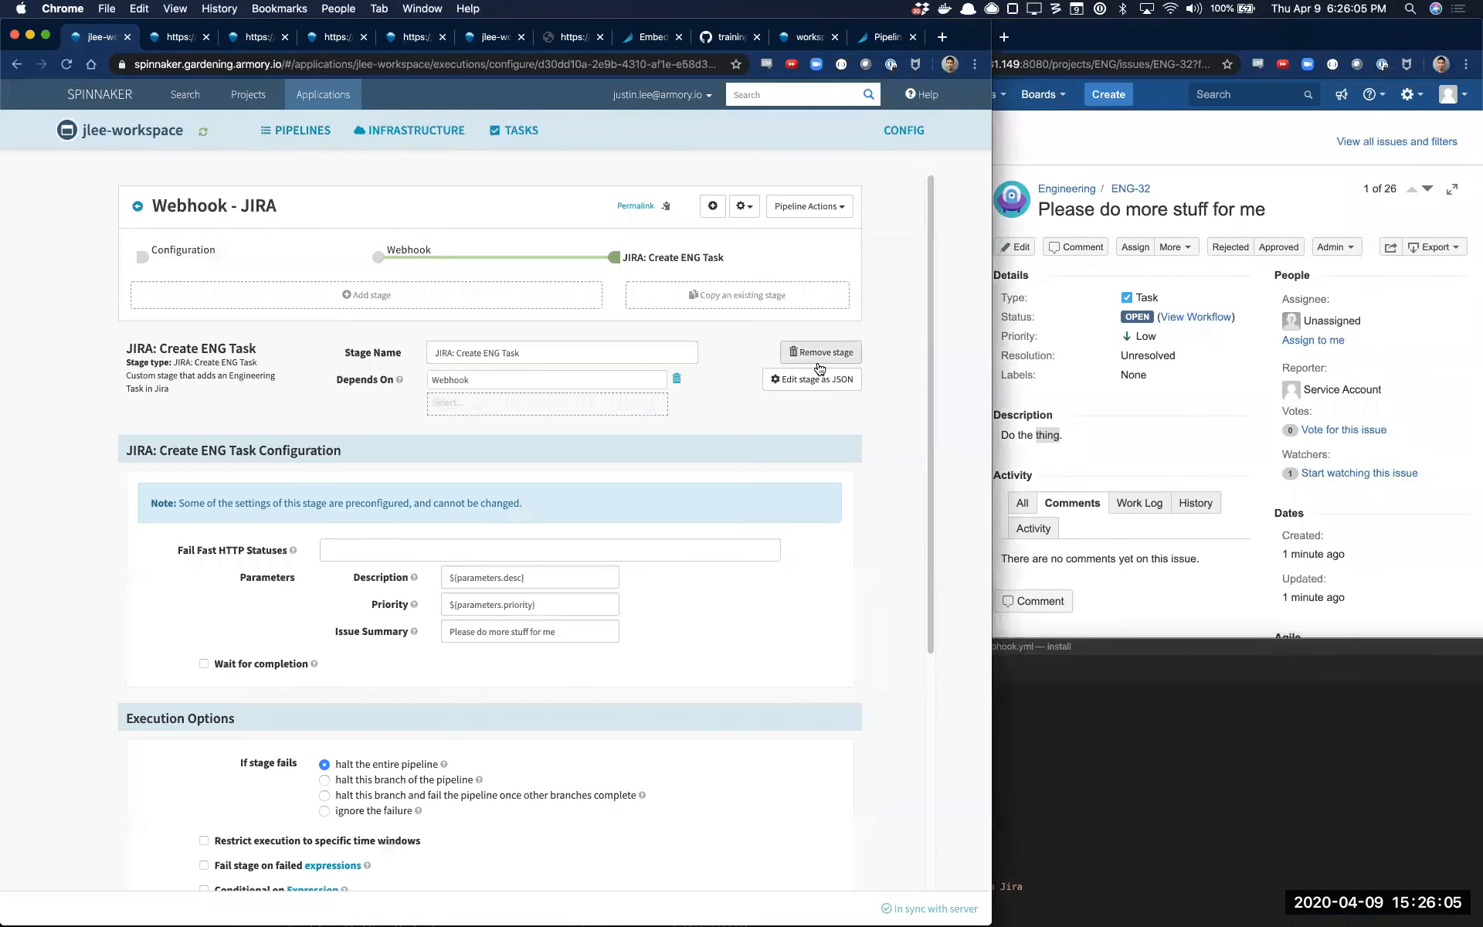
pyautogui.click(804, 379)
pyautogui.doubleClick(292, 278)
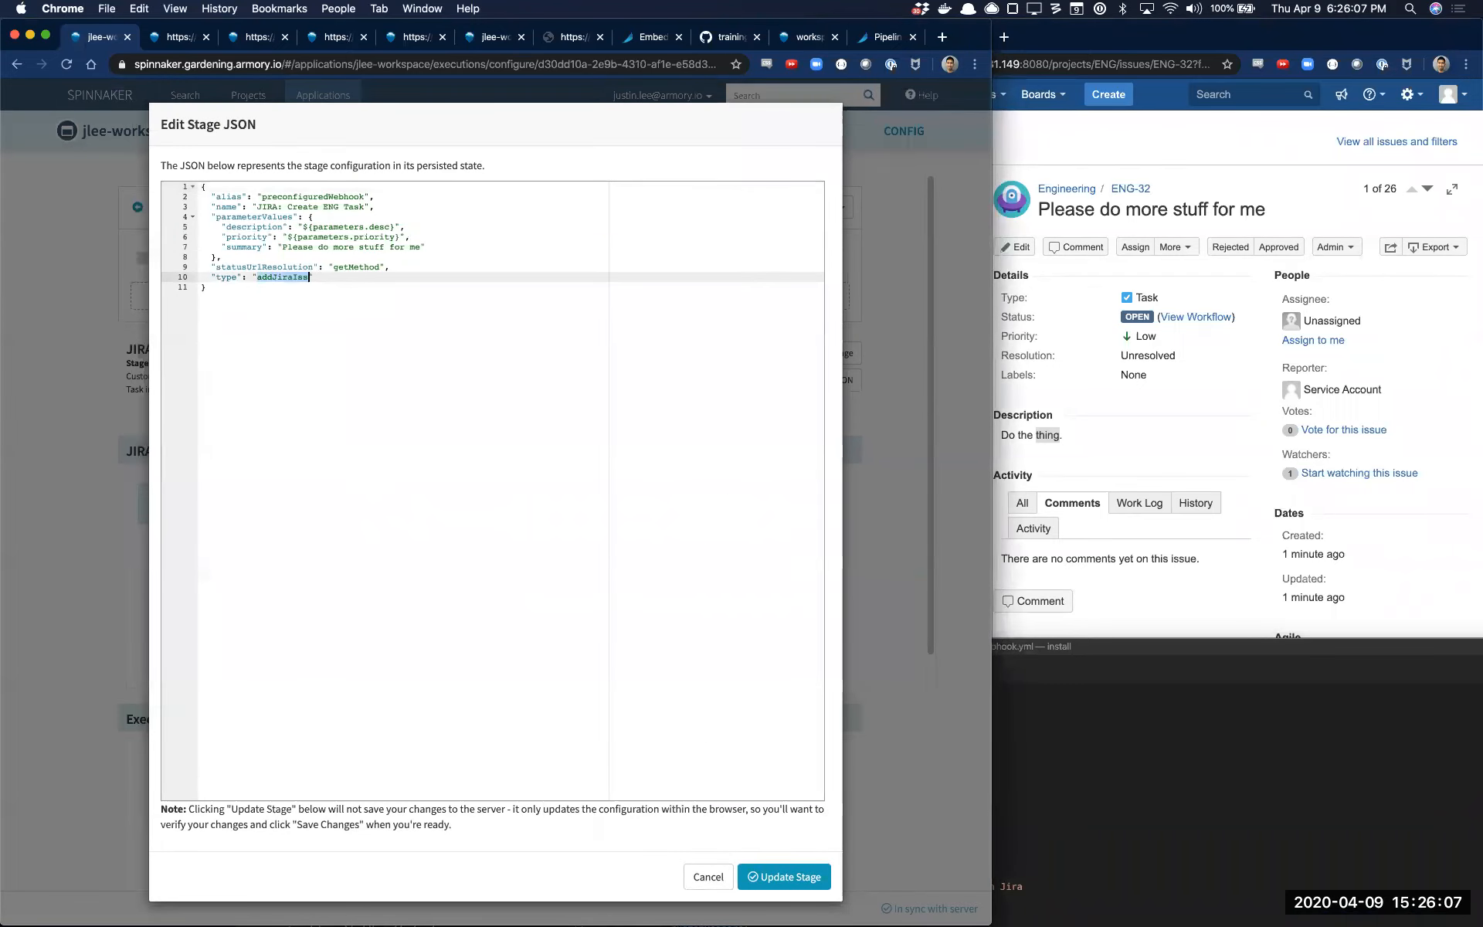
# Compare the YAML's enabled and description lines with the Spinnaker stage's description, closing the stage JSON without changes
pyautogui.click(1224, 649)
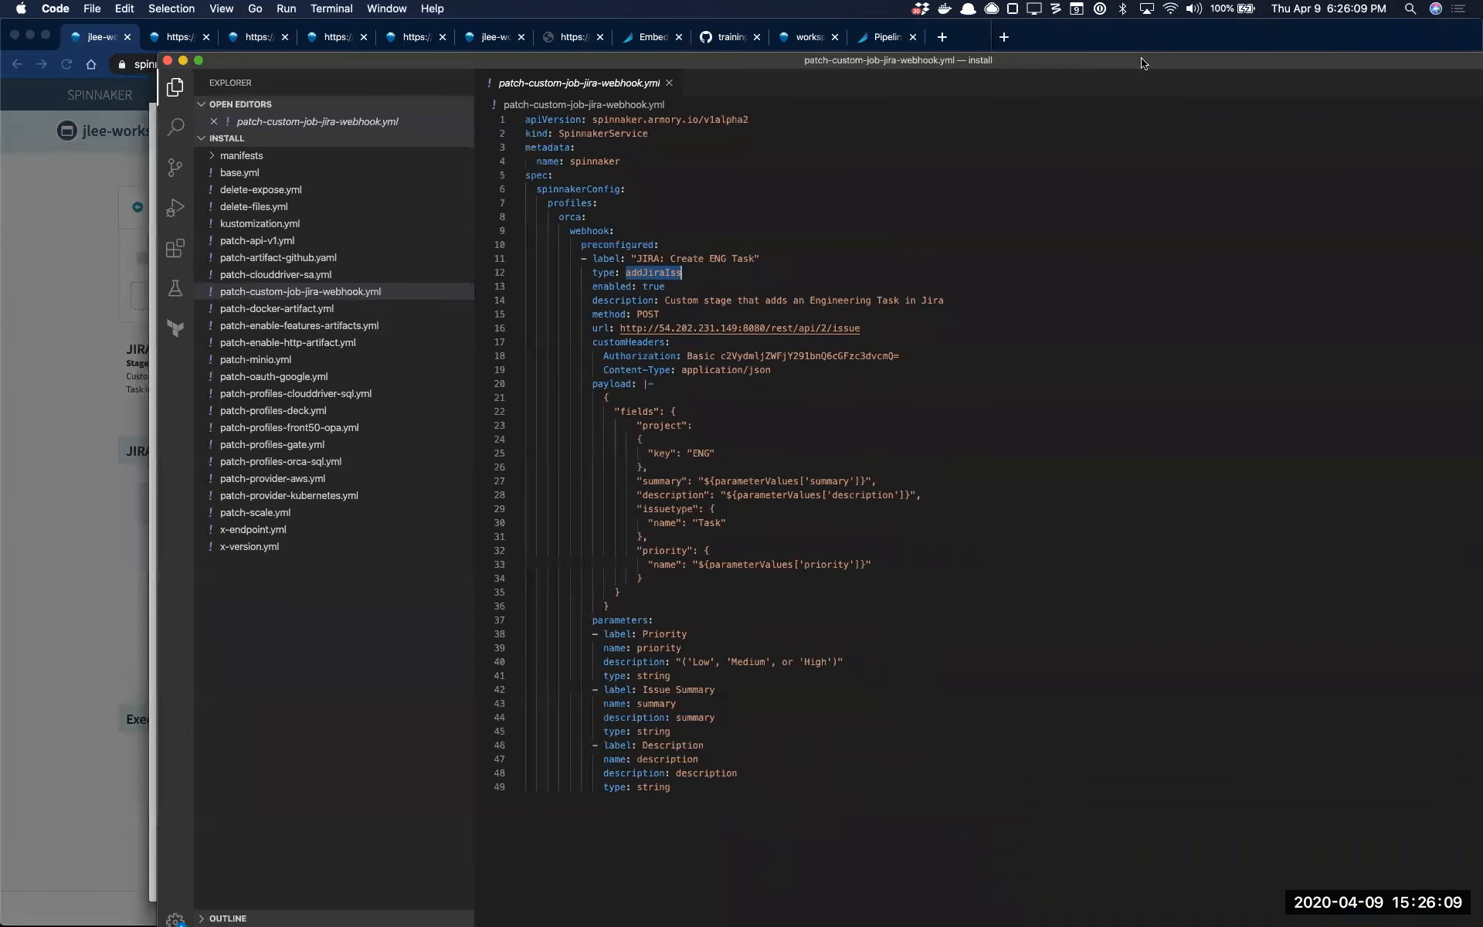
pyautogui.tripleClick(660, 286)
pyautogui.tripleClick(722, 299)
pyautogui.click(105, 353)
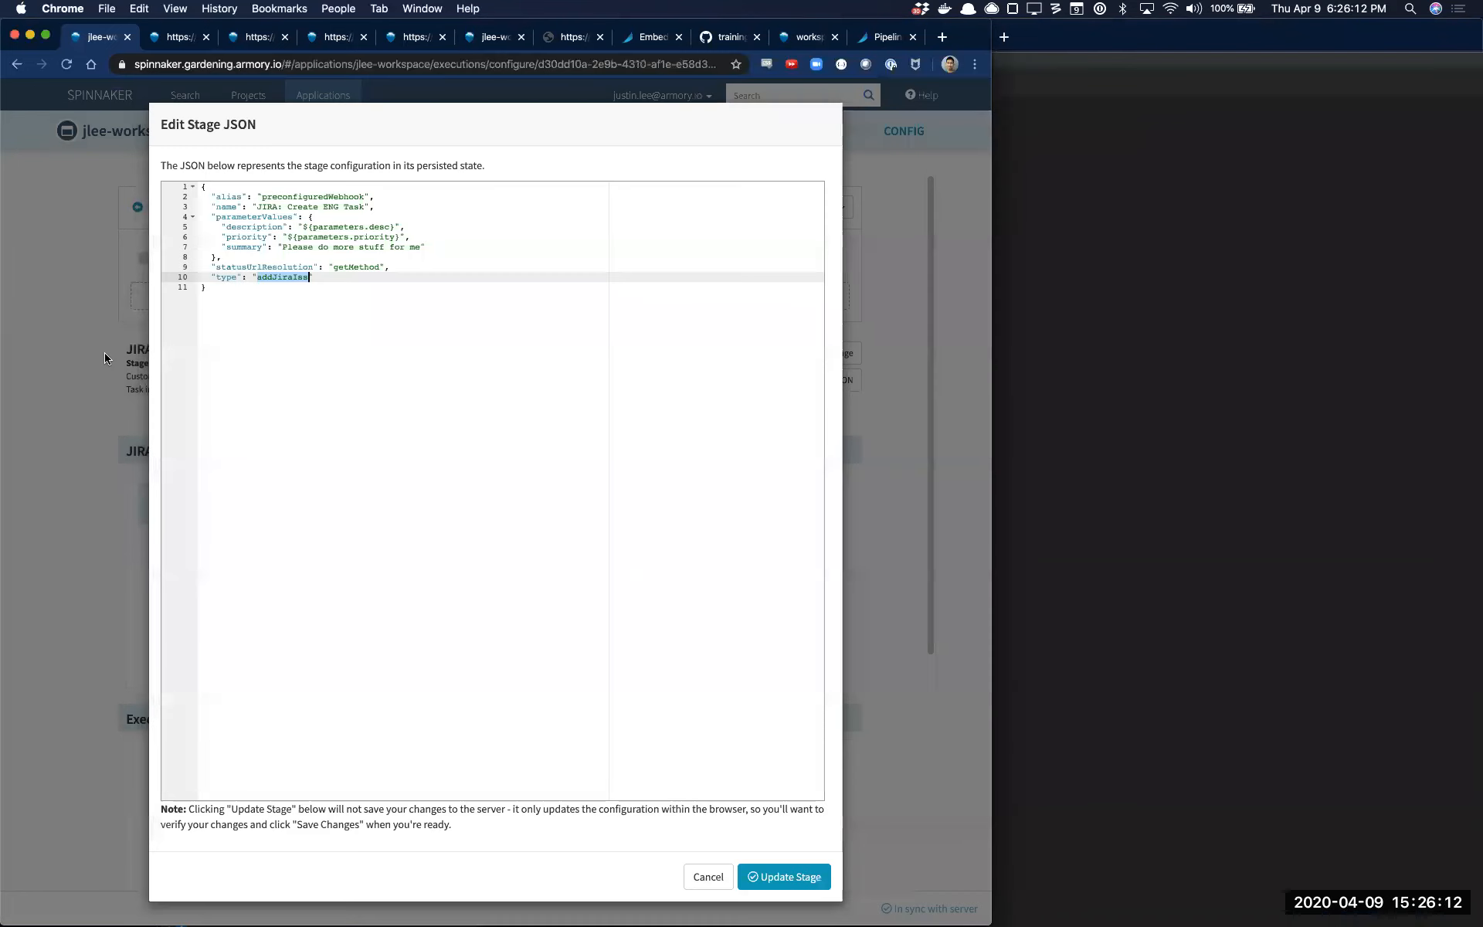
pyautogui.click(704, 878)
pyautogui.tripleClick(206, 376)
pyautogui.click(1026, 489)
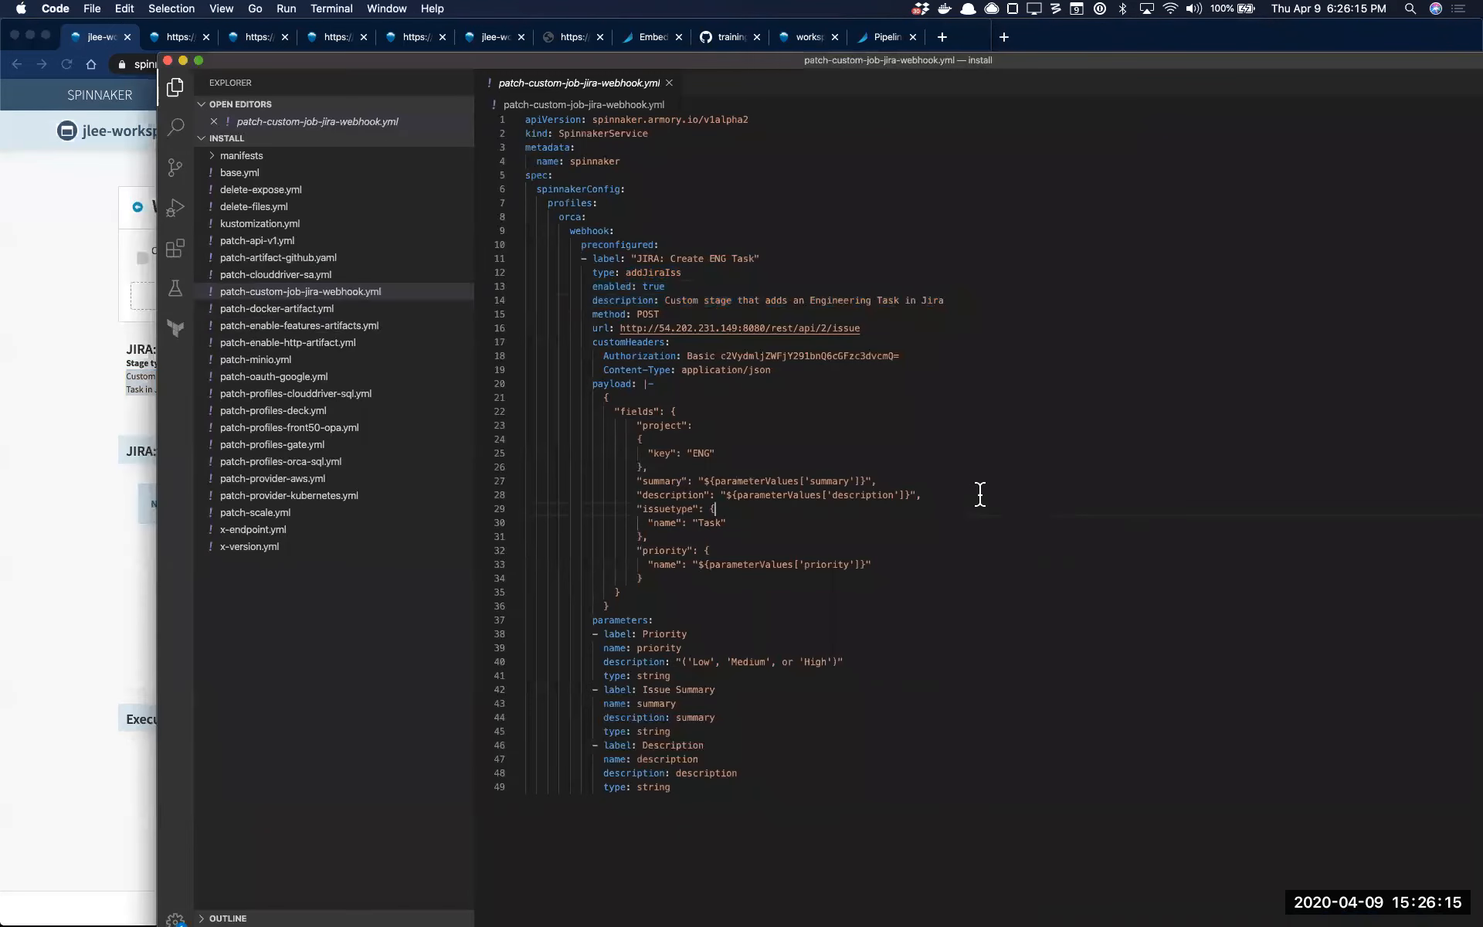
# Examine the preconfigured webhook's method, URL, custom headers, payload parameterValues references and priority parameter definition in the YAML file
pyautogui.doubleClick(658, 314)
pyautogui.click(900, 328)
pyautogui.moveTo(873, 369); pyautogui.dragTo(917, 333)
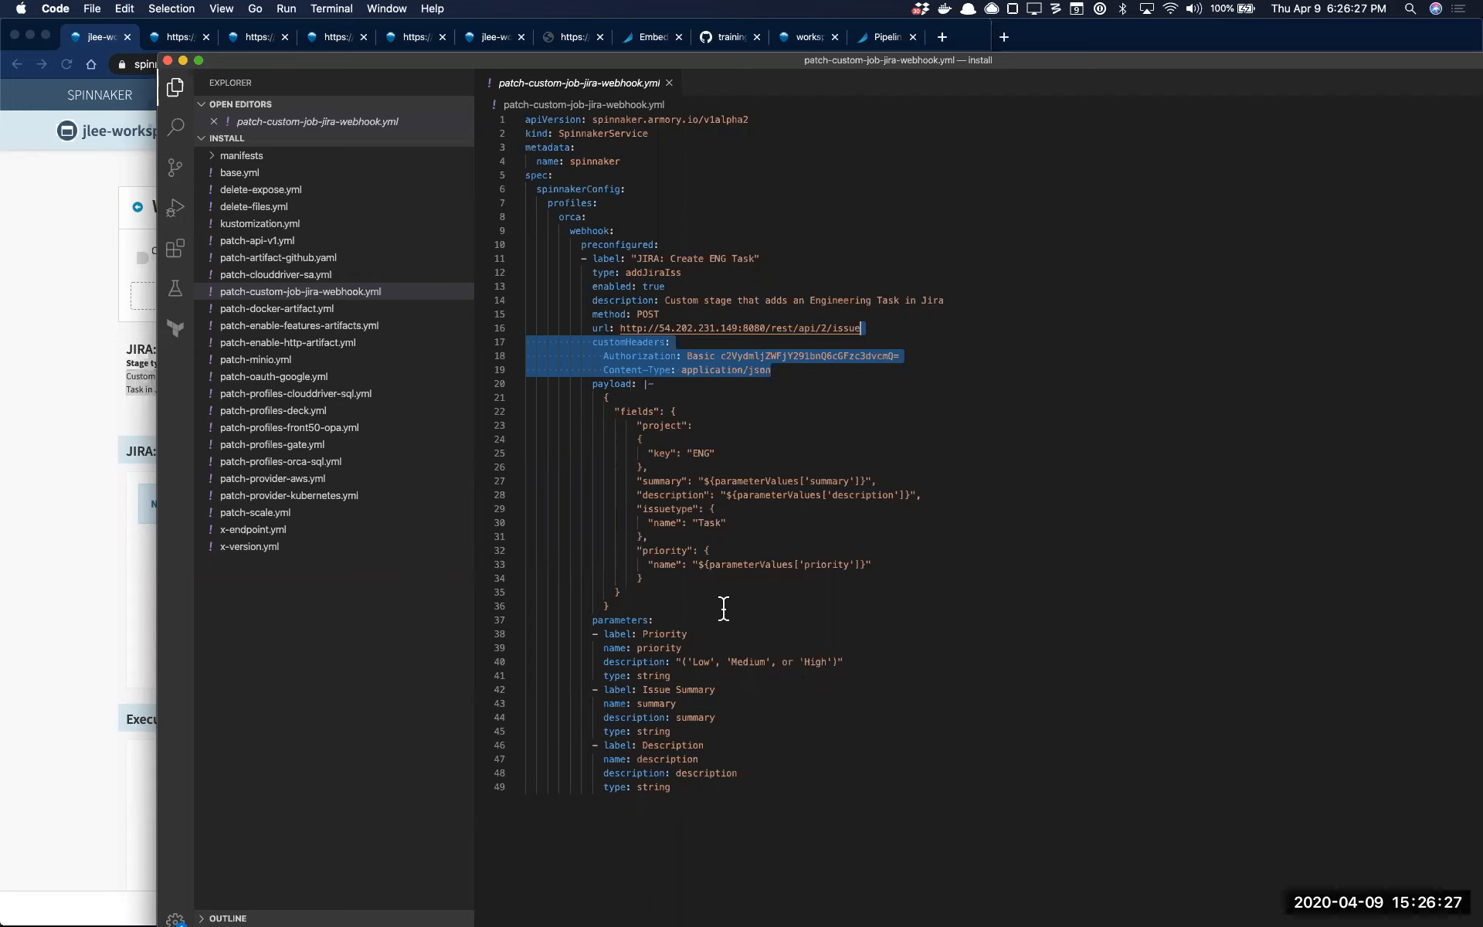
pyautogui.doubleClick(740, 564)
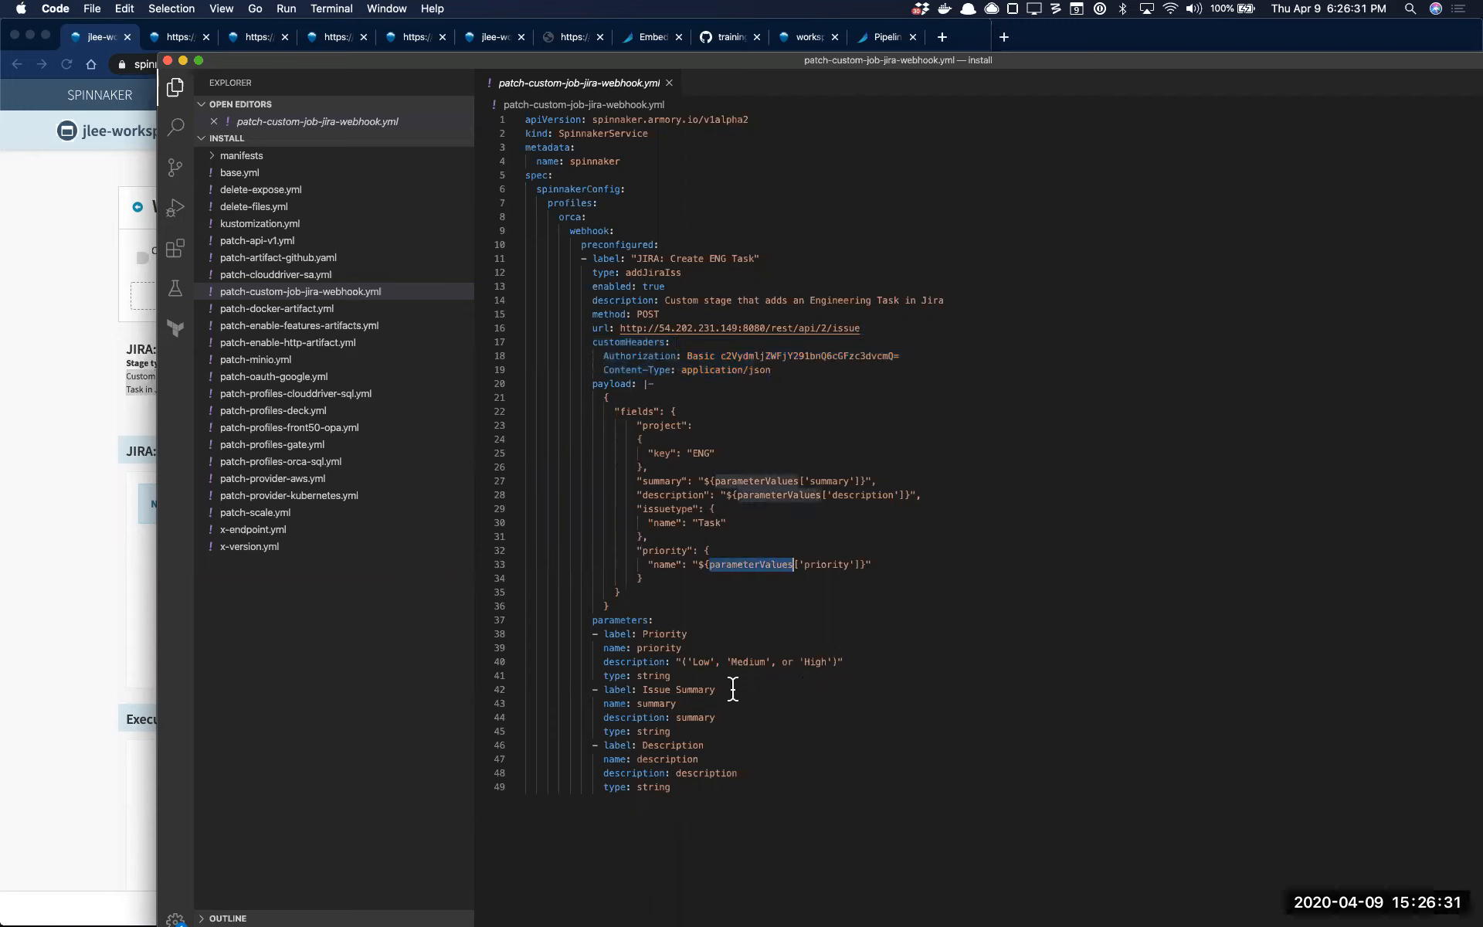
pyautogui.click(682, 663)
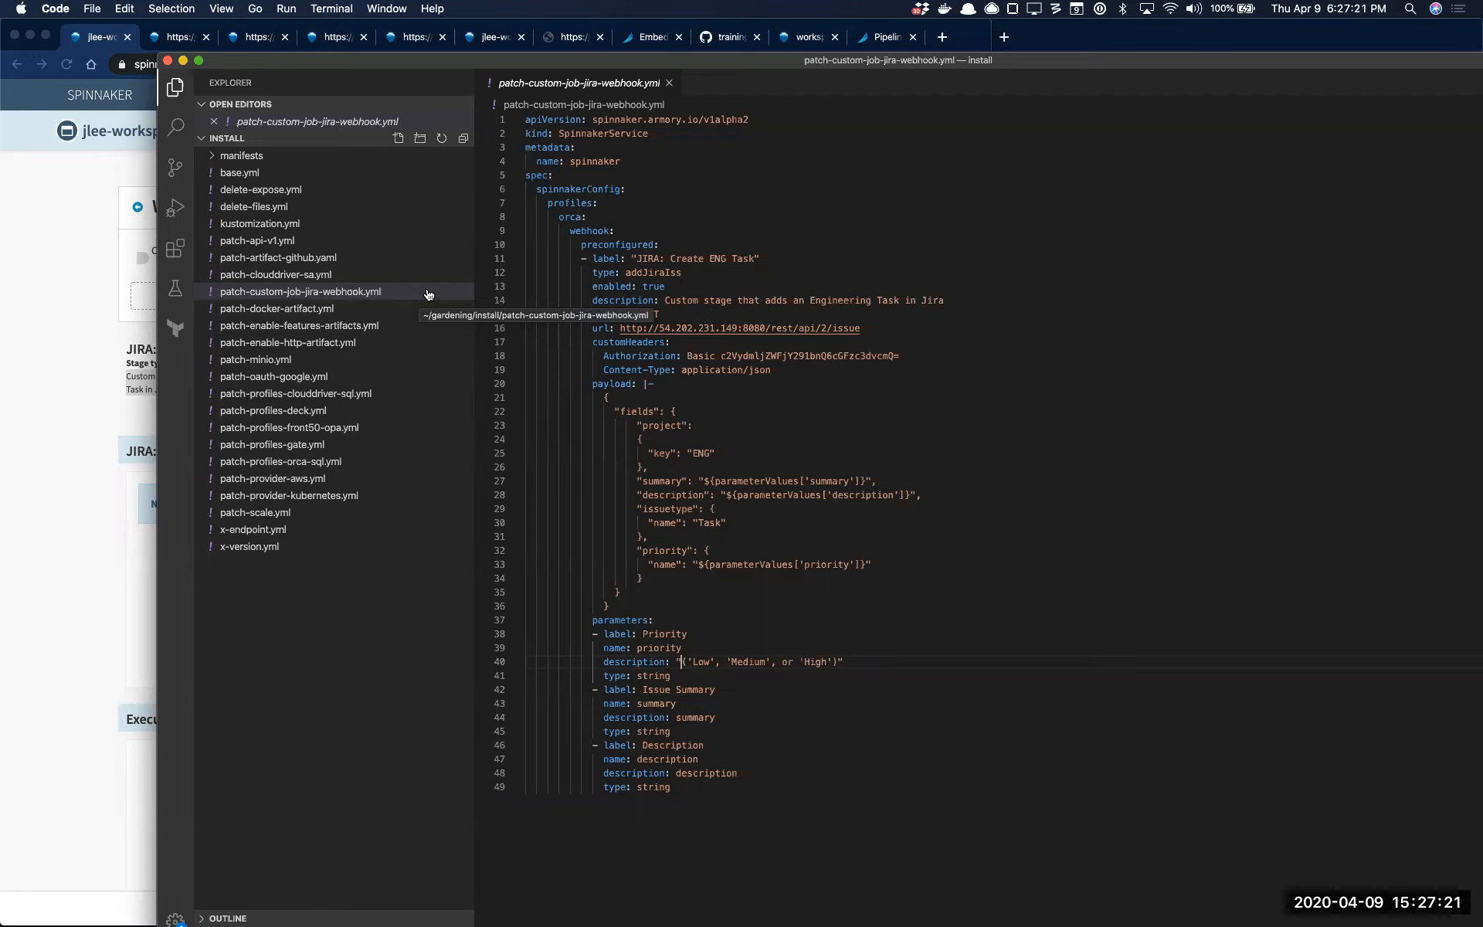
# Hide the code editor and move the Spinnaker and JIRA browser windows down from the screen's upper edge
pyautogui.press('super+h')
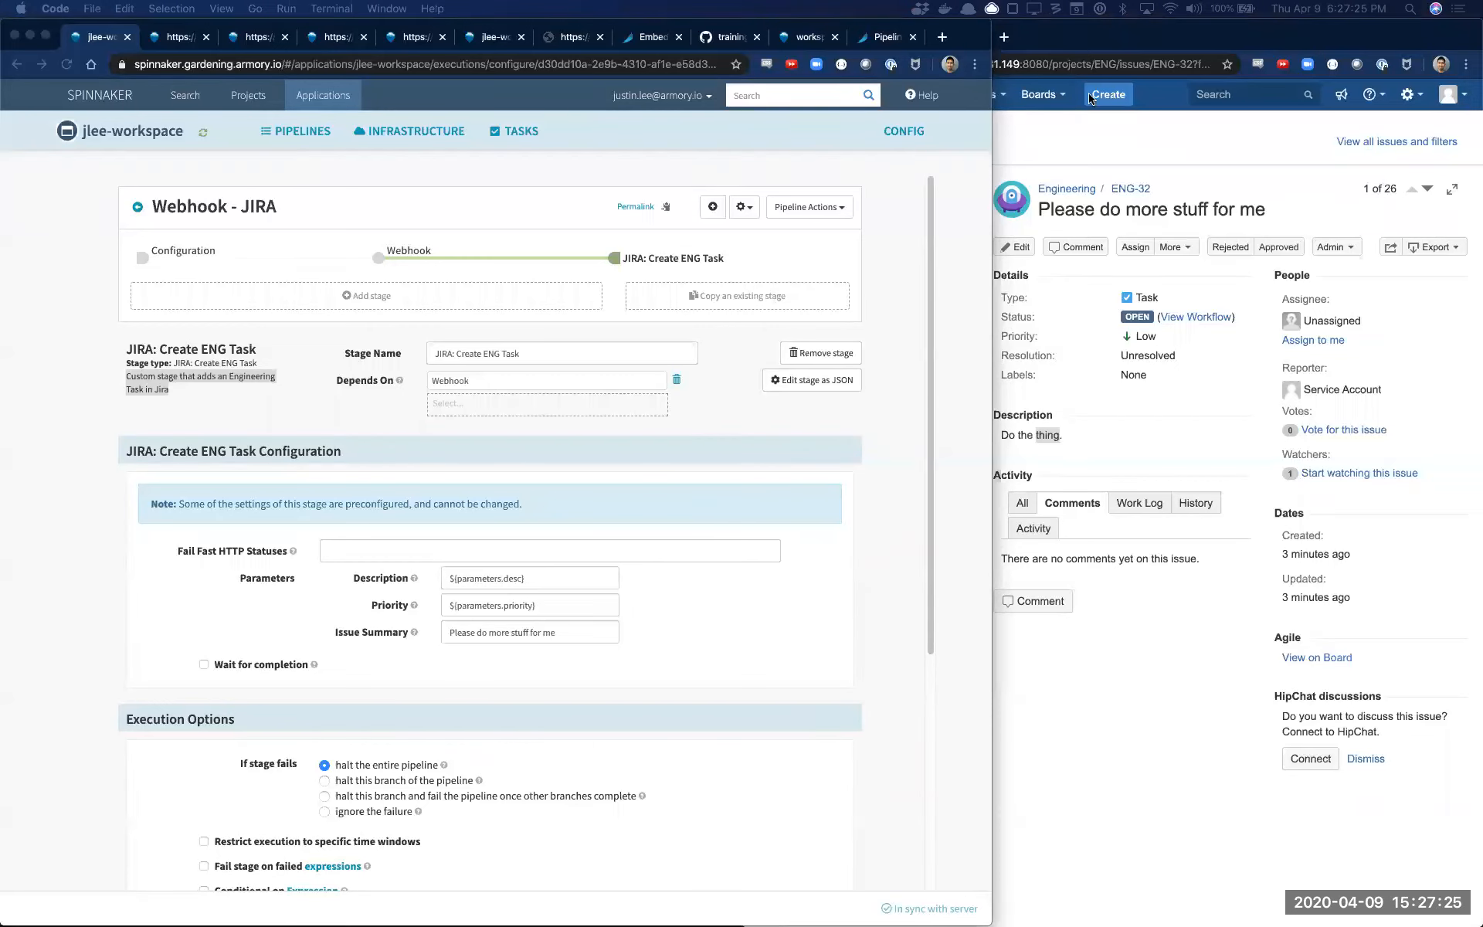
pyautogui.moveTo(975, 34); pyautogui.dragTo(1120, 95)
pyautogui.moveTo(1215, 41); pyautogui.dragTo(1367, 289)
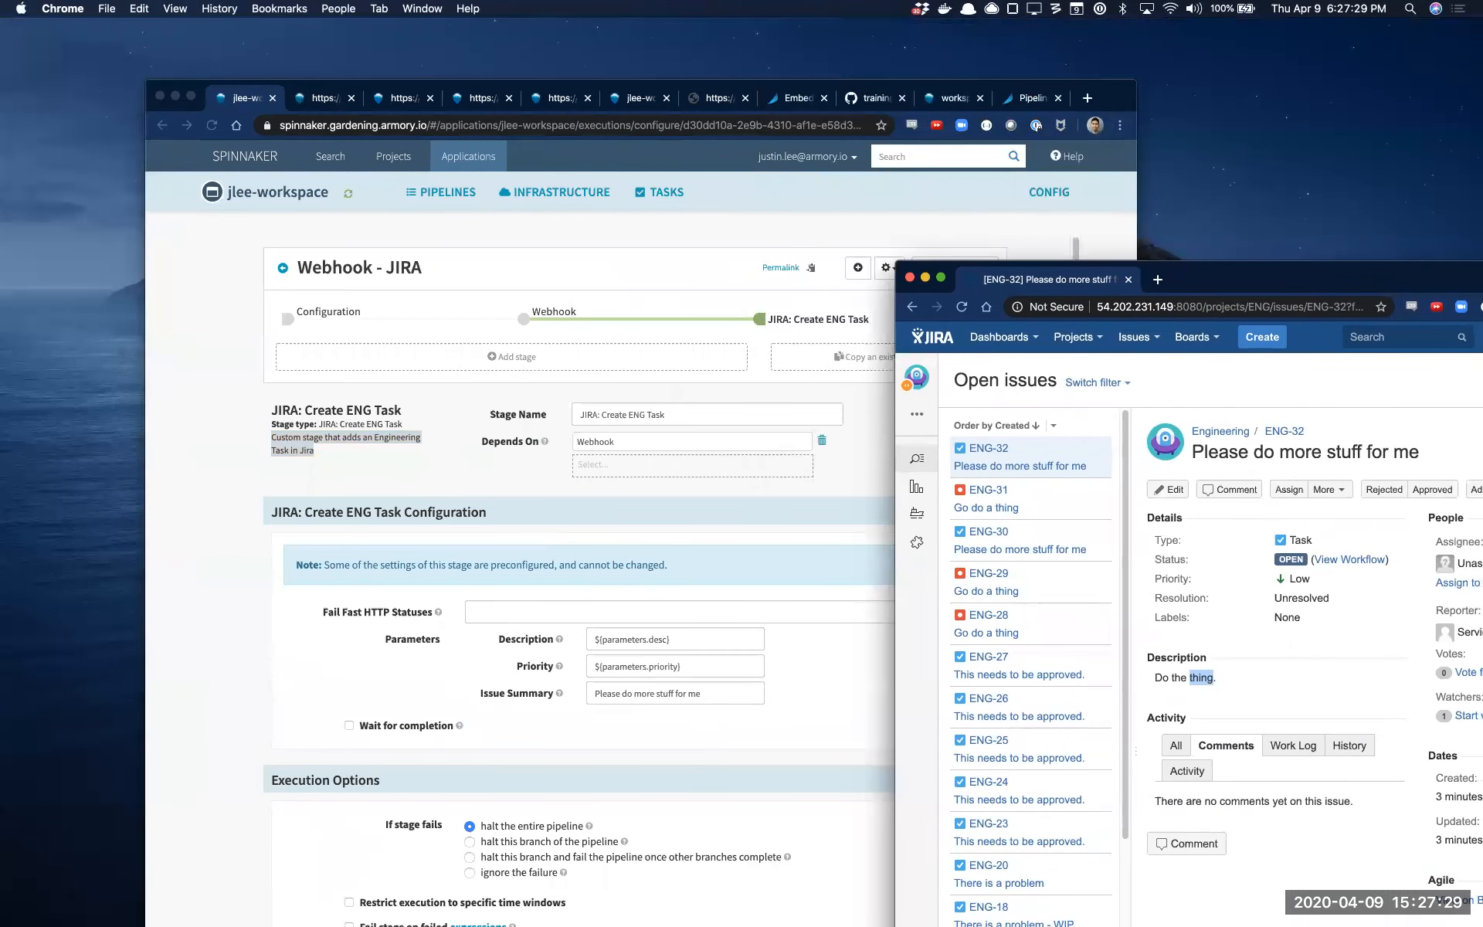
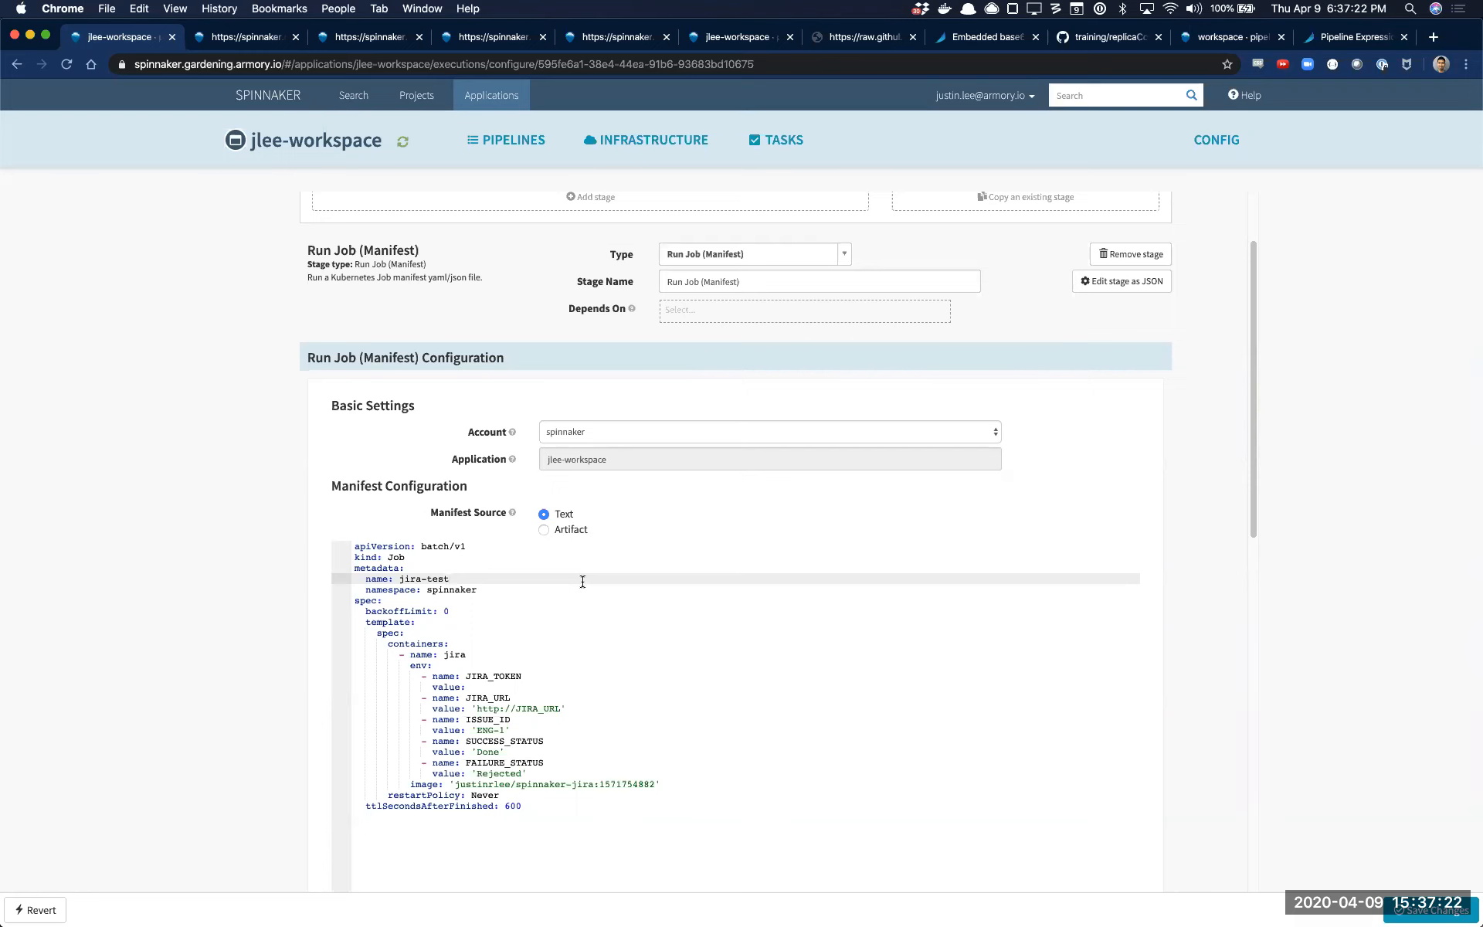
# Open the armory/spinnaker-custom-stages repository on GitHub in a new browser tab
pyautogui.press('super+t')
pyautogui.write('github.com/armory/spinnaker')
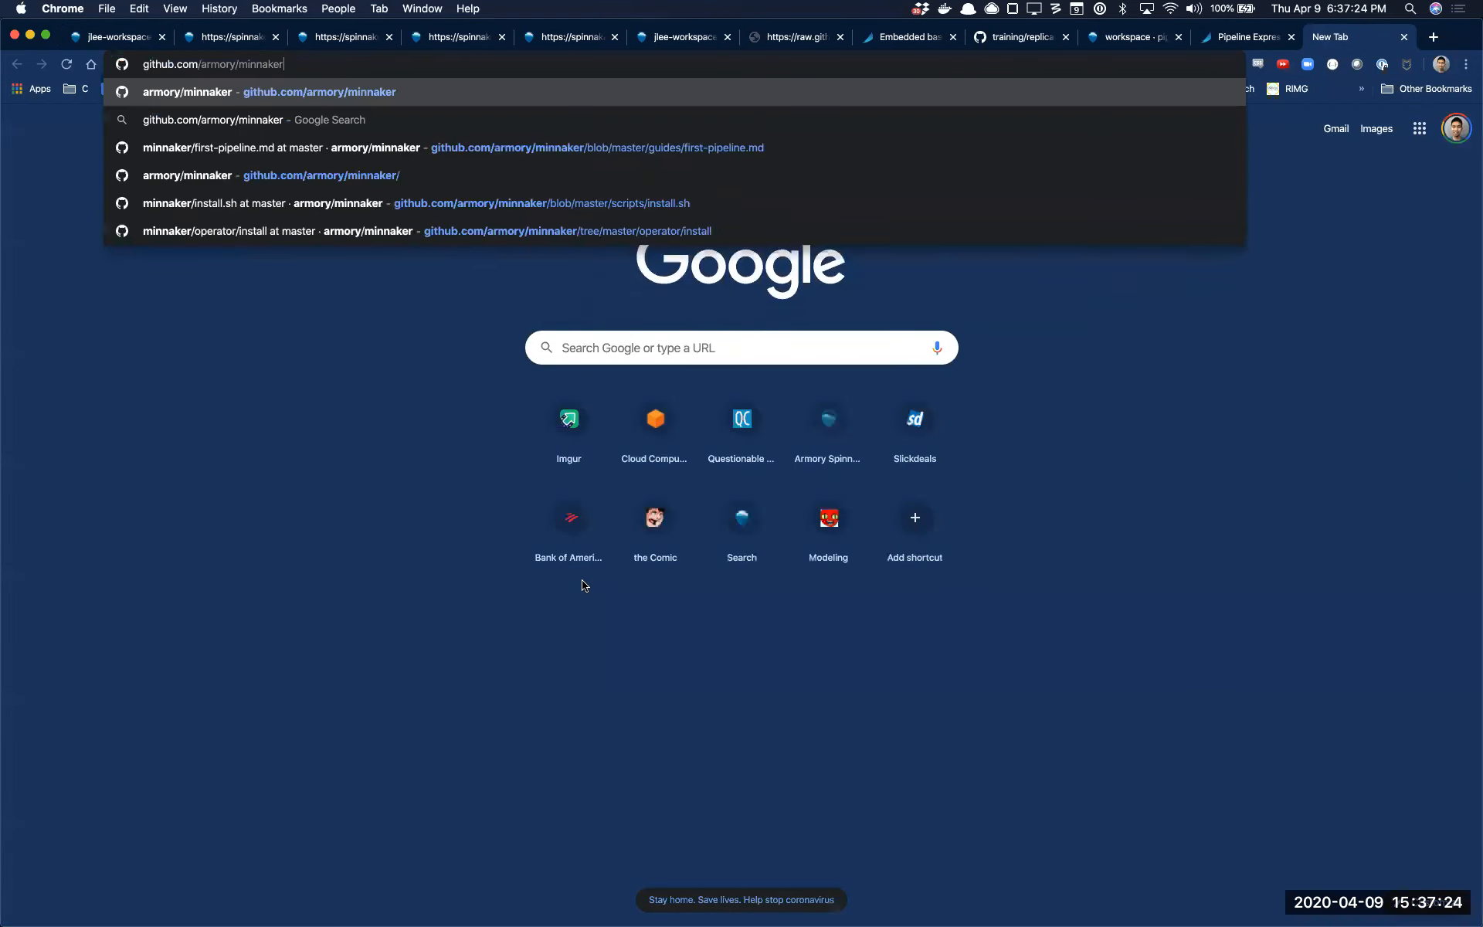
pyautogui.write('n')
pyautogui.press('Return')
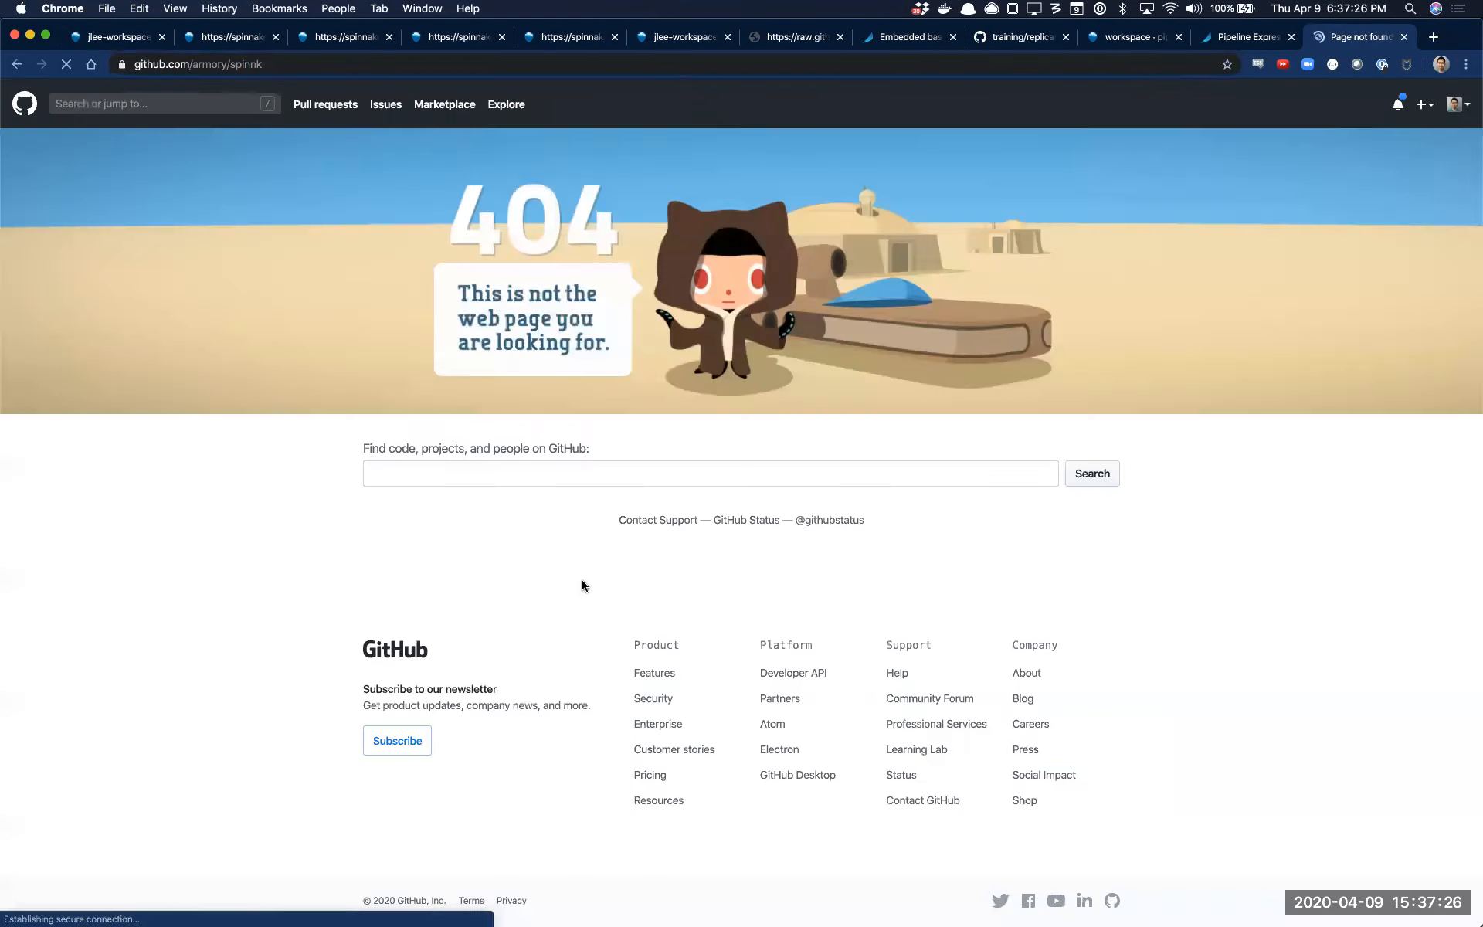
pyautogui.press('super+l')
pyautogui.press('Right')
pyautogui.hotkey('alt', 'BackSpace')
pyautogui.write('spi')
pyautogui.press('Return')
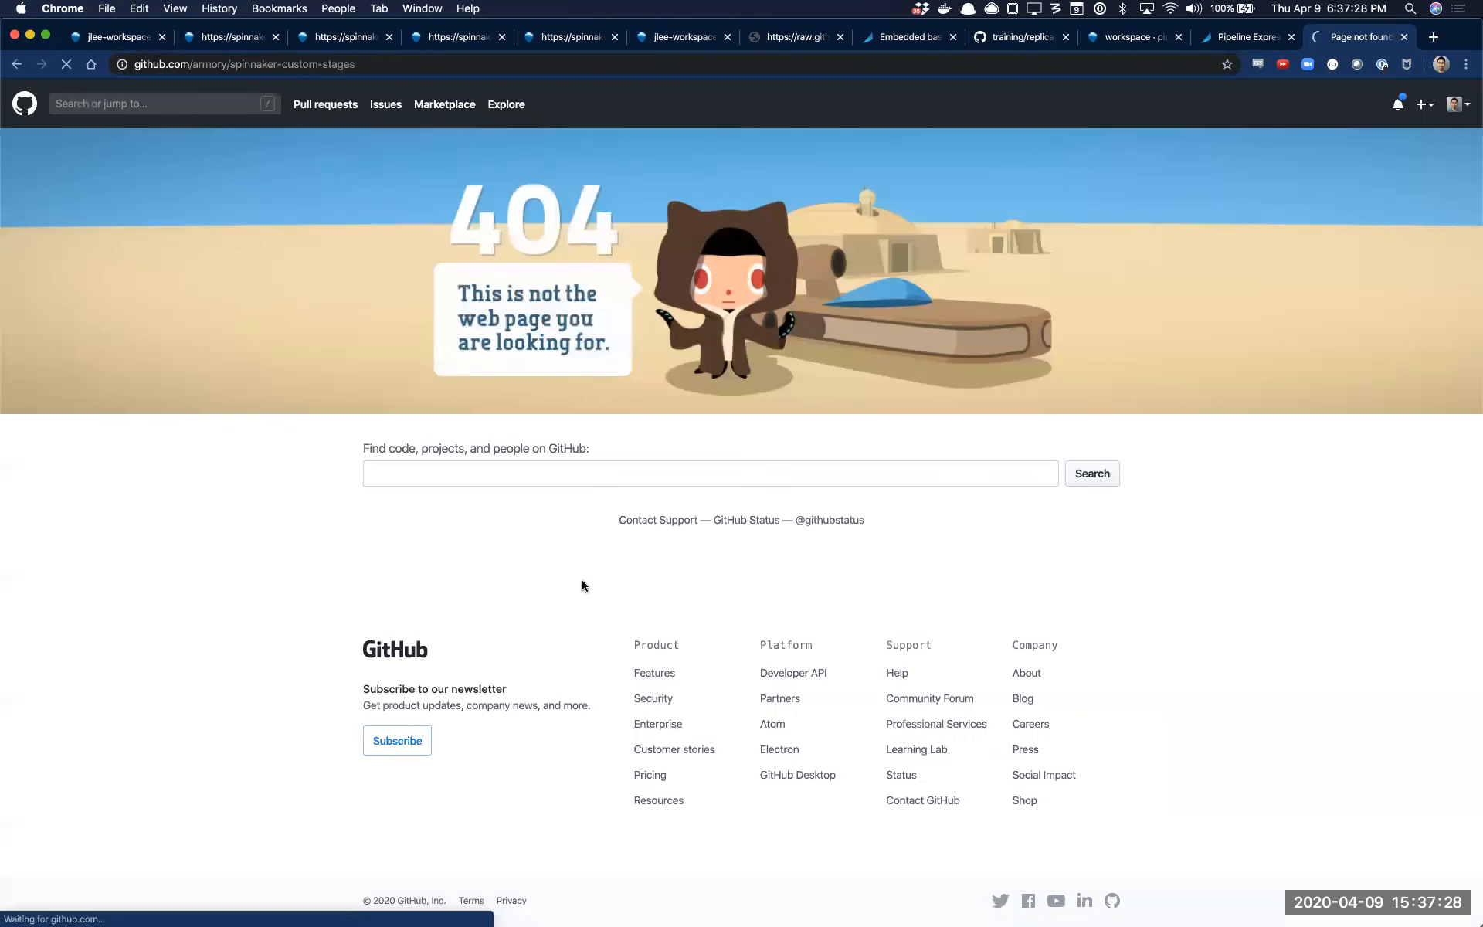
# Open deployment.yaml in the run-job-cleanup/deploy folder and examine the cleanup-operator's keep arguments and image
pyautogui.click(451, 579)
pyautogui.click(401, 329)
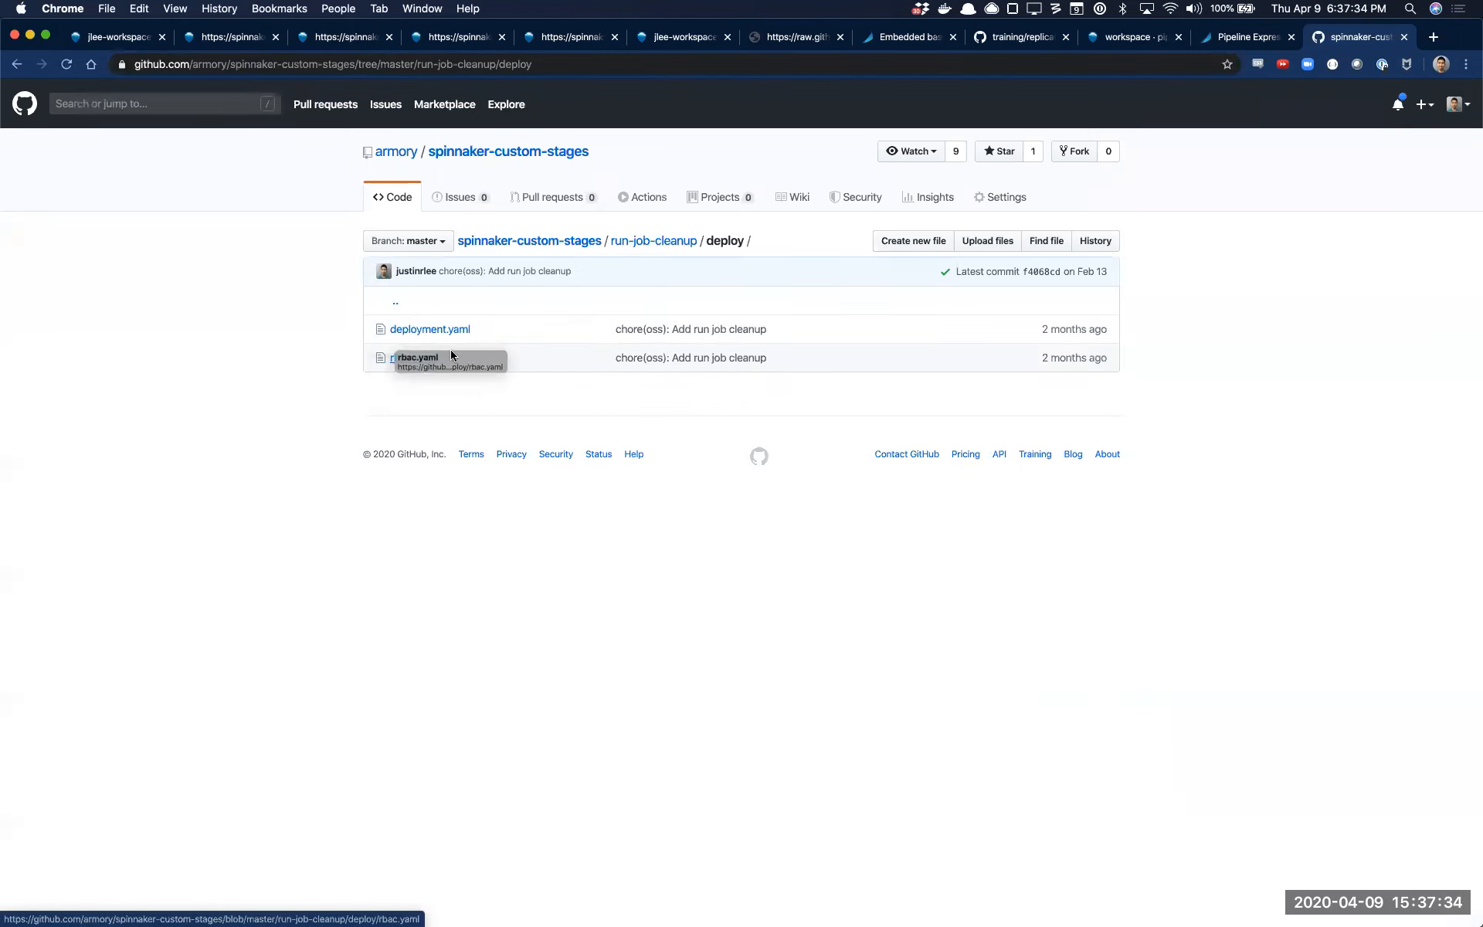
pyautogui.click(437, 330)
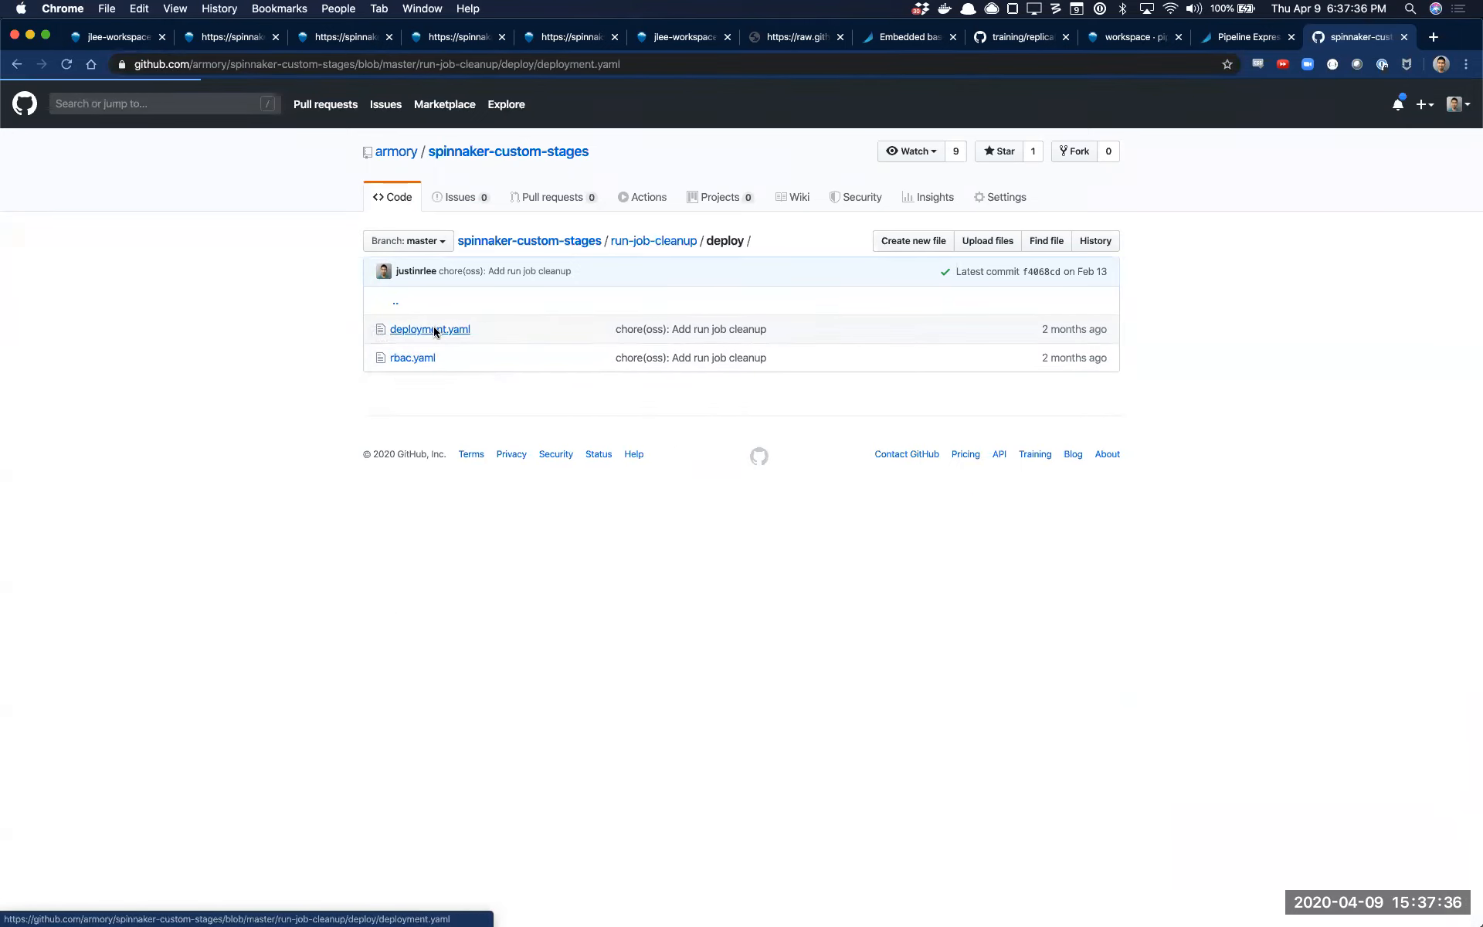
pyautogui.scroll(-3, 572, 548)
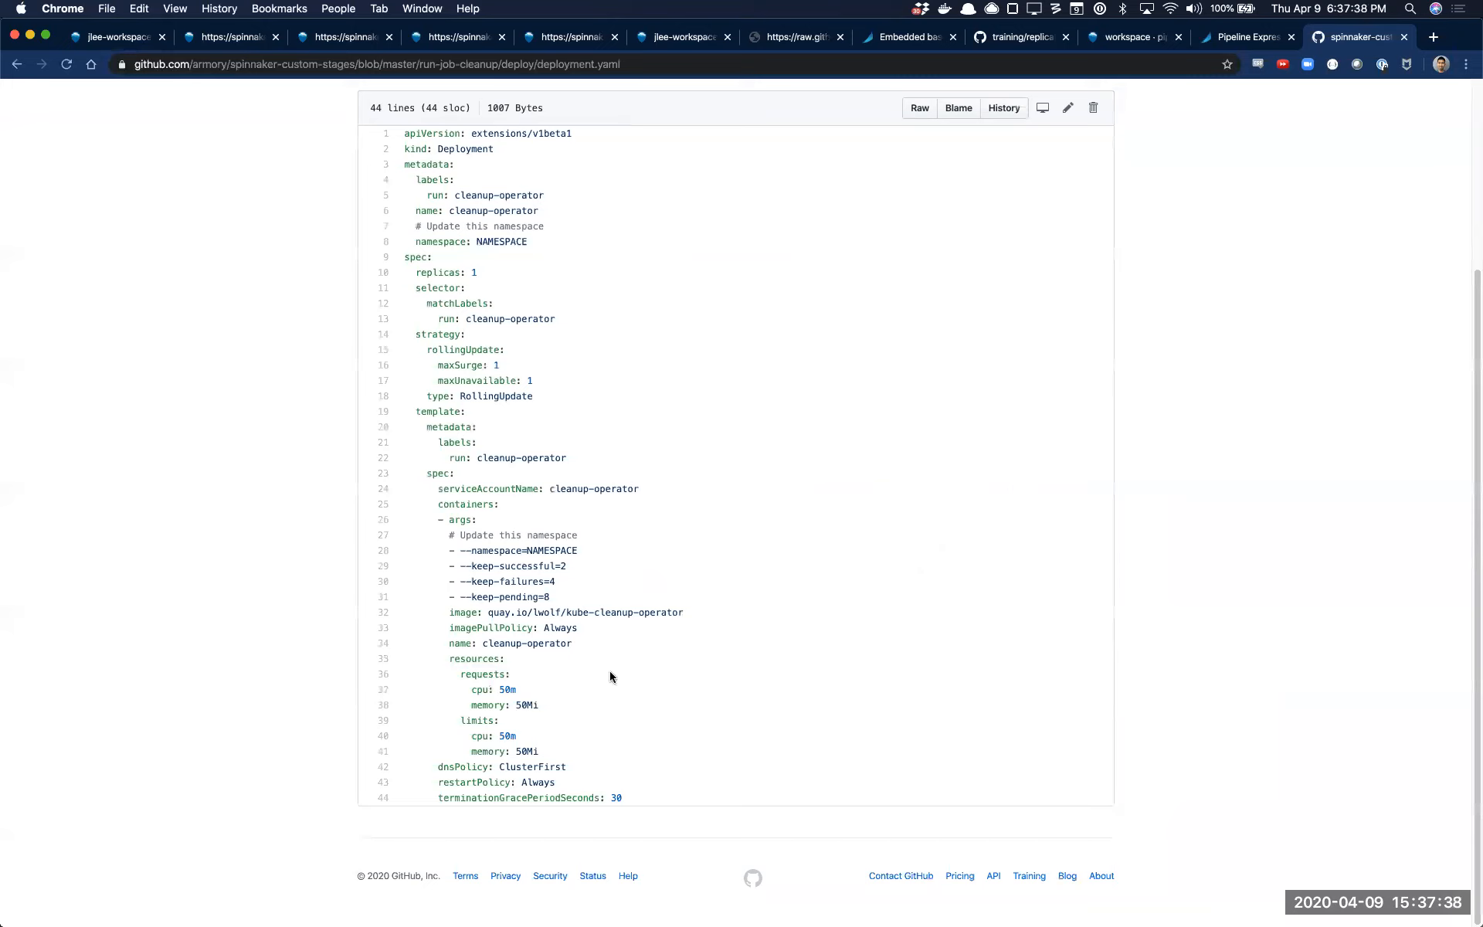
pyautogui.moveTo(588, 612); pyautogui.dragTo(625, 558)
pyautogui.click(625, 558)
pyautogui.moveTo(589, 599); pyautogui.dragTo(605, 553)
pyautogui.click(606, 551)
# Return to the JIRA Monitor pipeline in Spinnaker, inspect the job's image line, and set the manifest's ISSUE_ID value to ENG-32
pyautogui.click(141, 45)
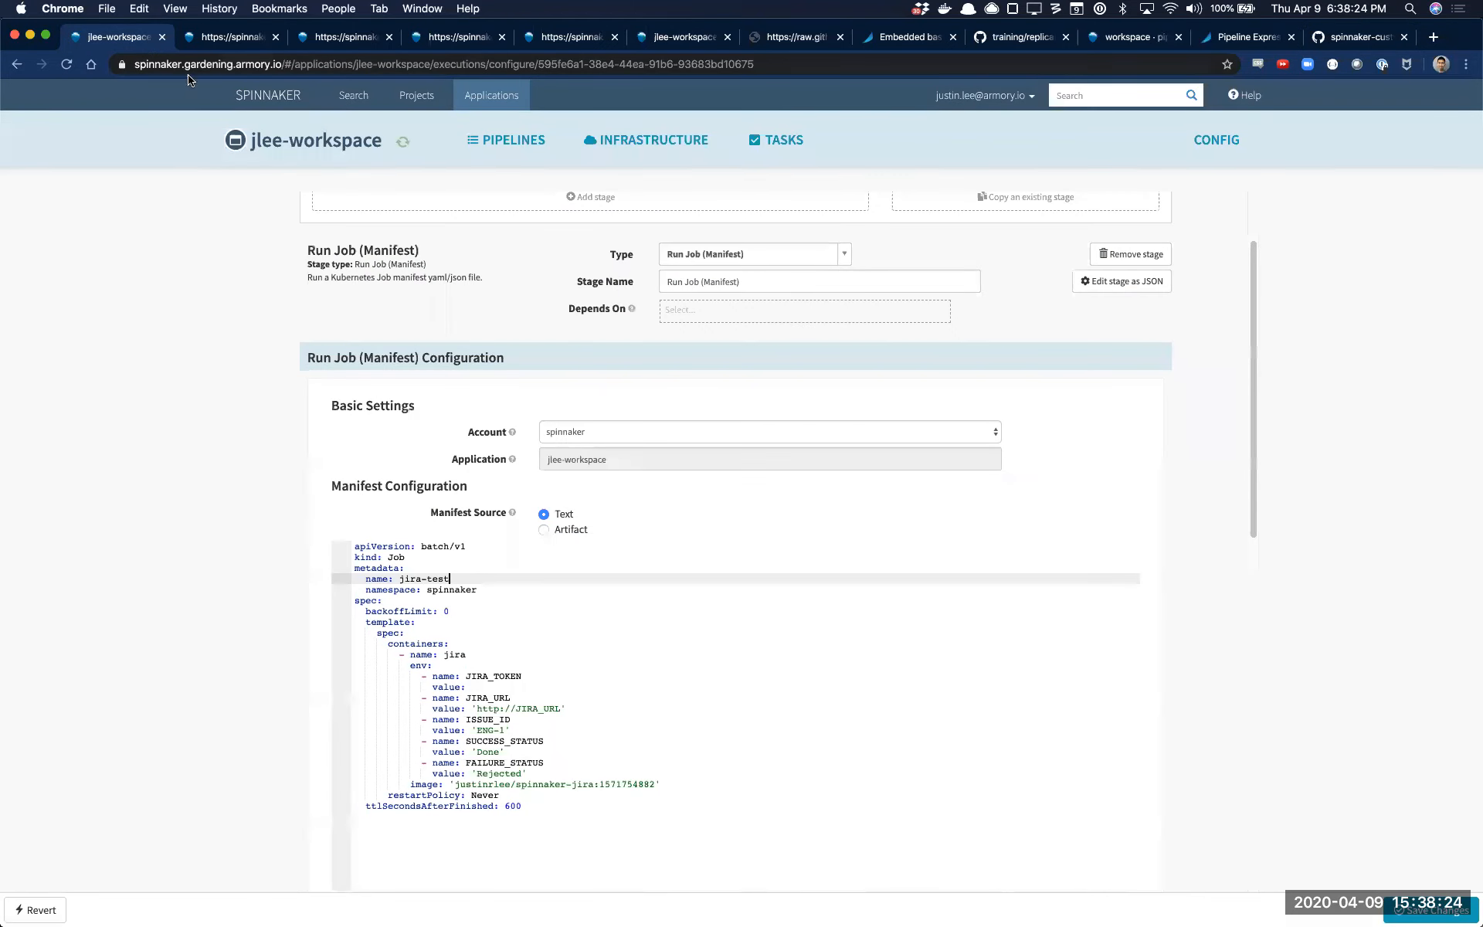
pyautogui.tripleClick(529, 782)
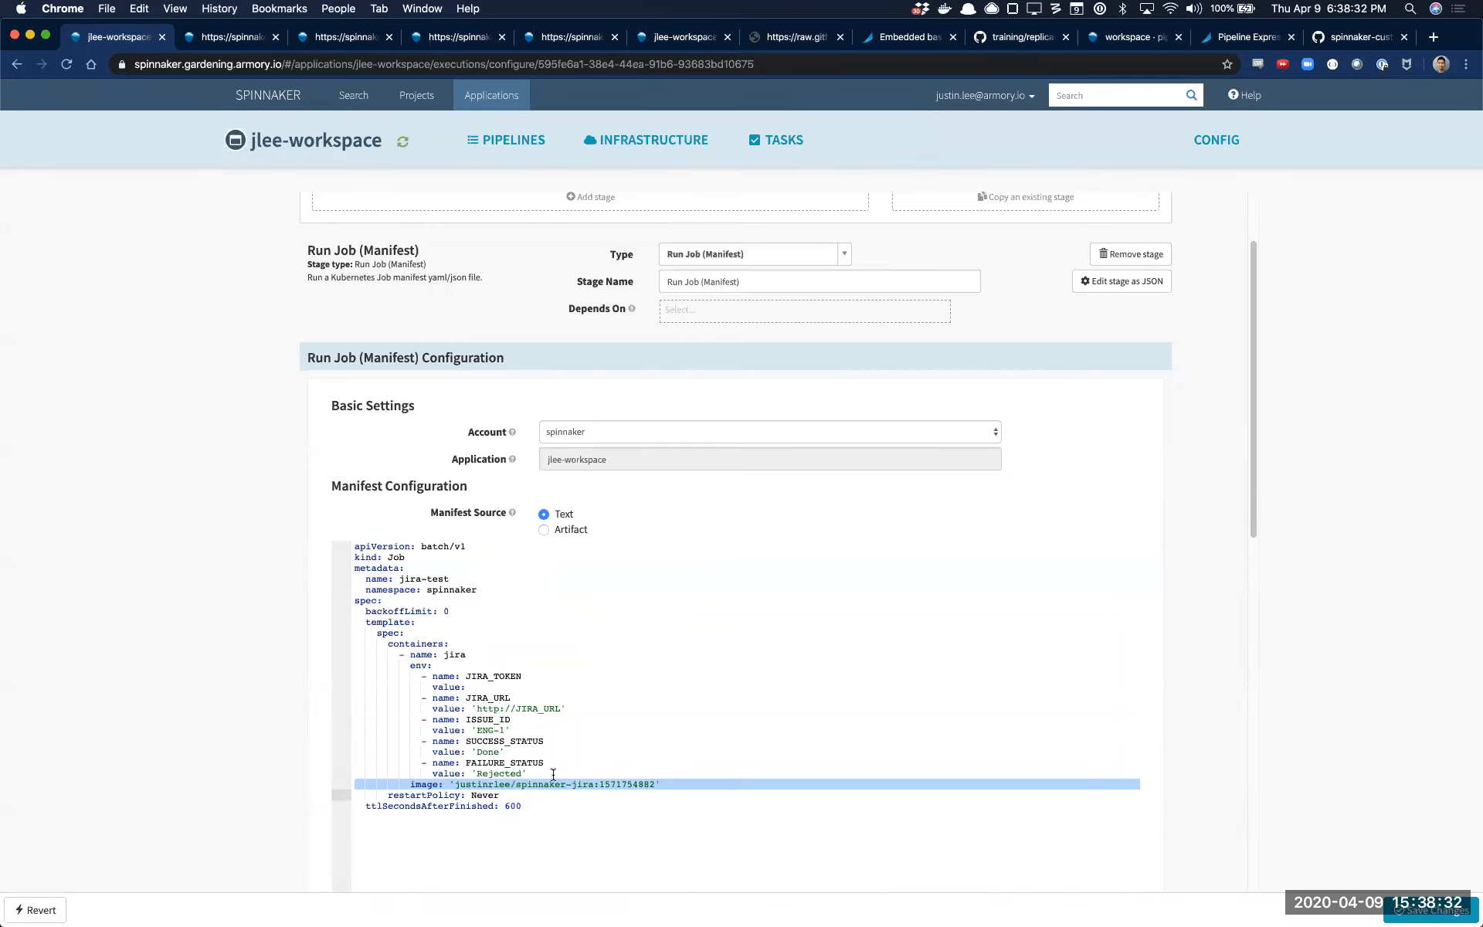
pyautogui.click(536, 727)
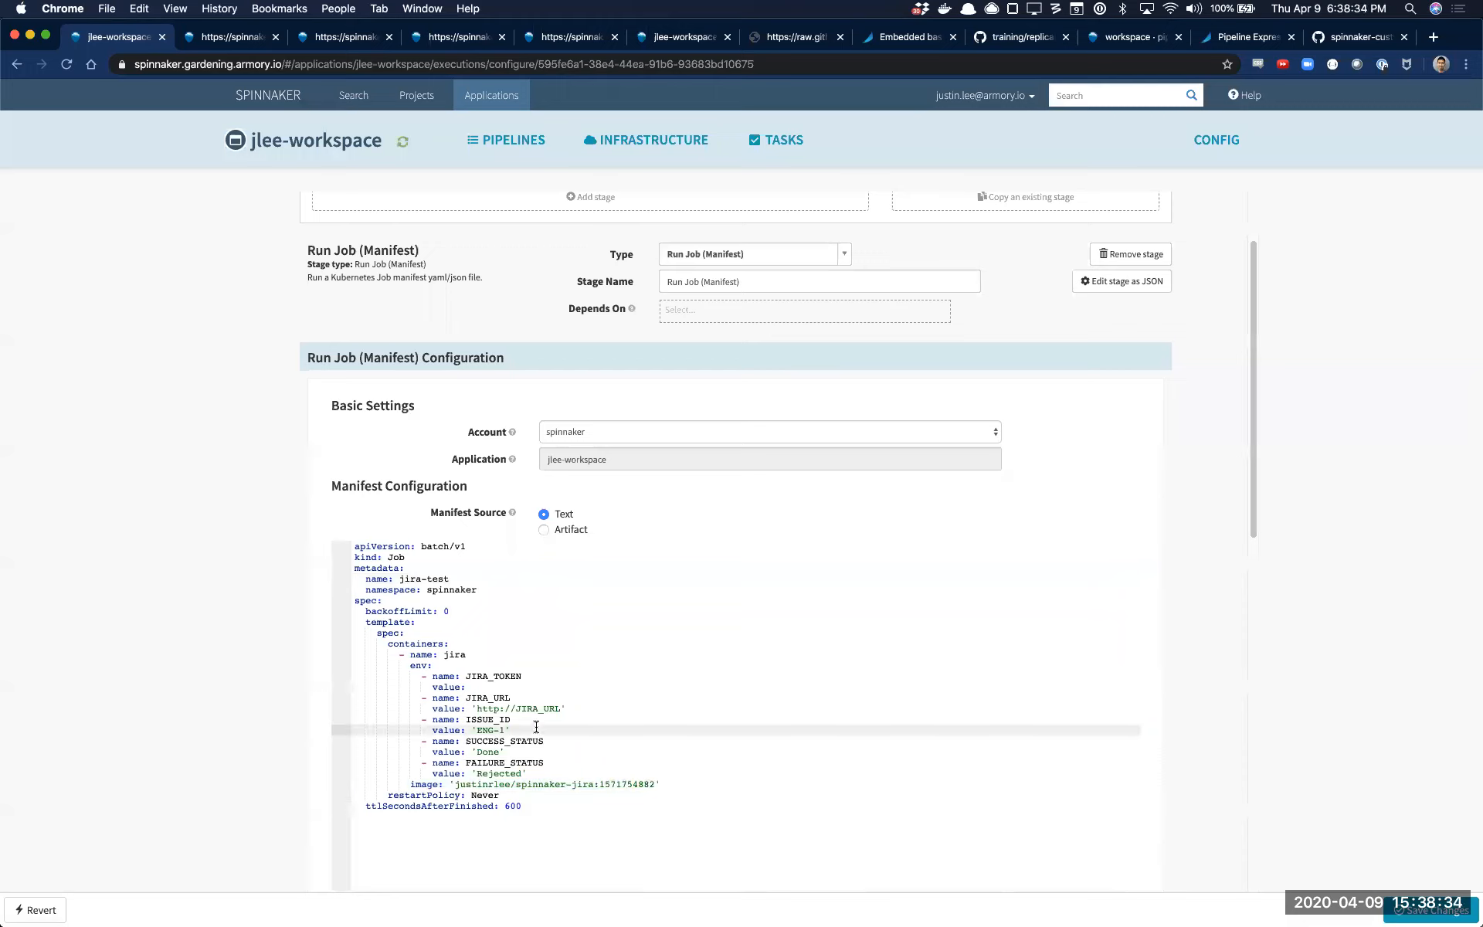
pyautogui.press('BackSpace')
pyautogui.write('32')
# Enter a placeholder token as the manifest's JIRA_TOKEN value and save the pipeline changes
pyautogui.click(507, 677)
pyautogui.click(513, 687)
pyautogui.write('hello-world')
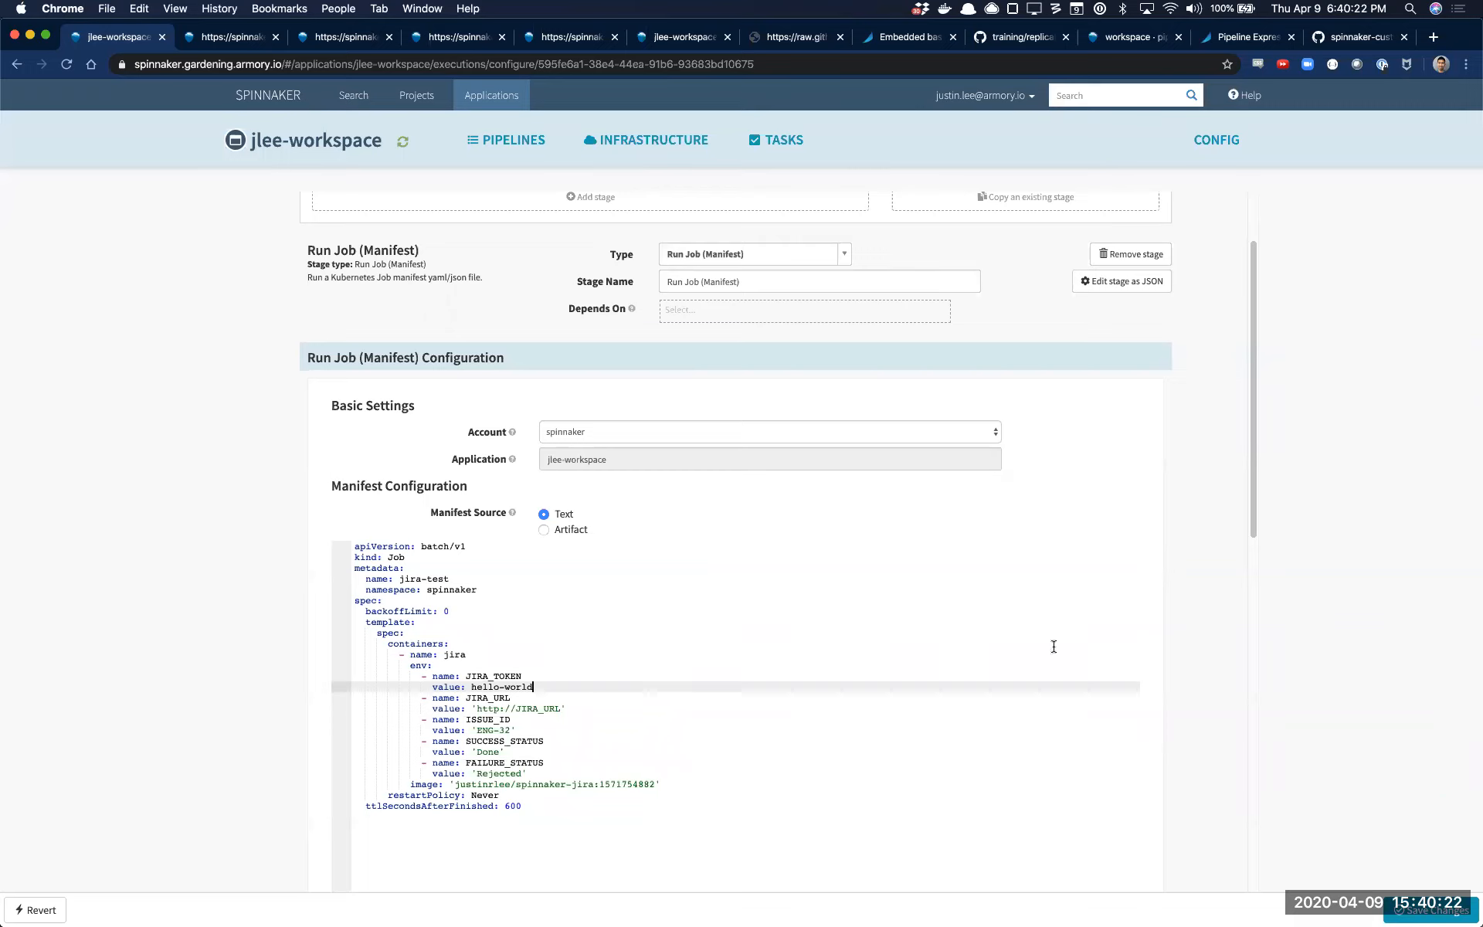
pyautogui.click(1419, 915)
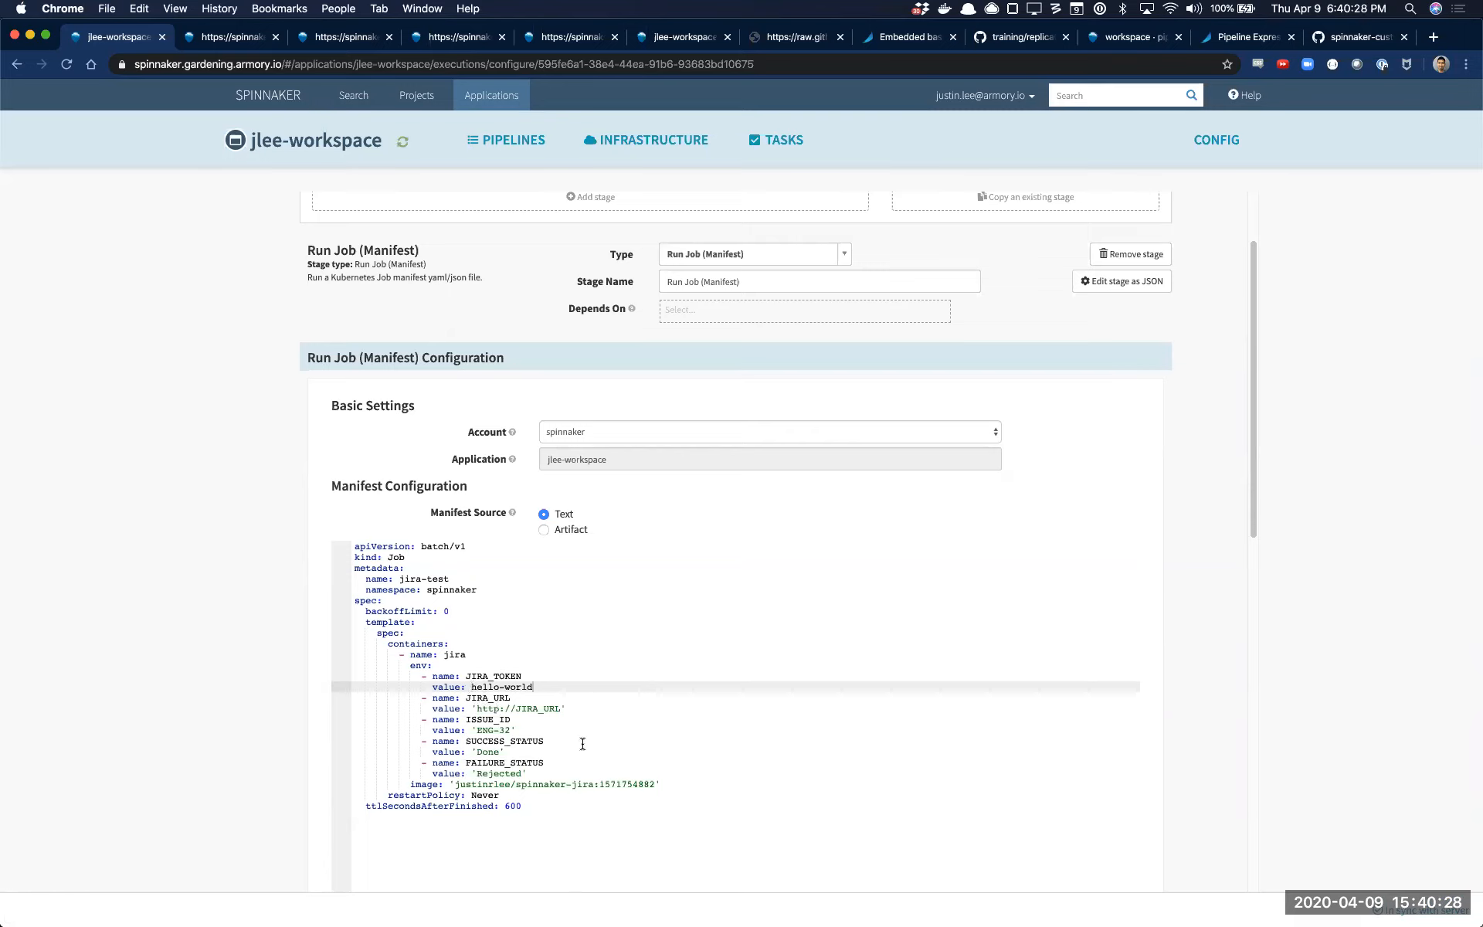
# Start a manual execution of the JIRA Monitor pipeline from the application's pipeline list
pyautogui.scroll(3, 571, 765)
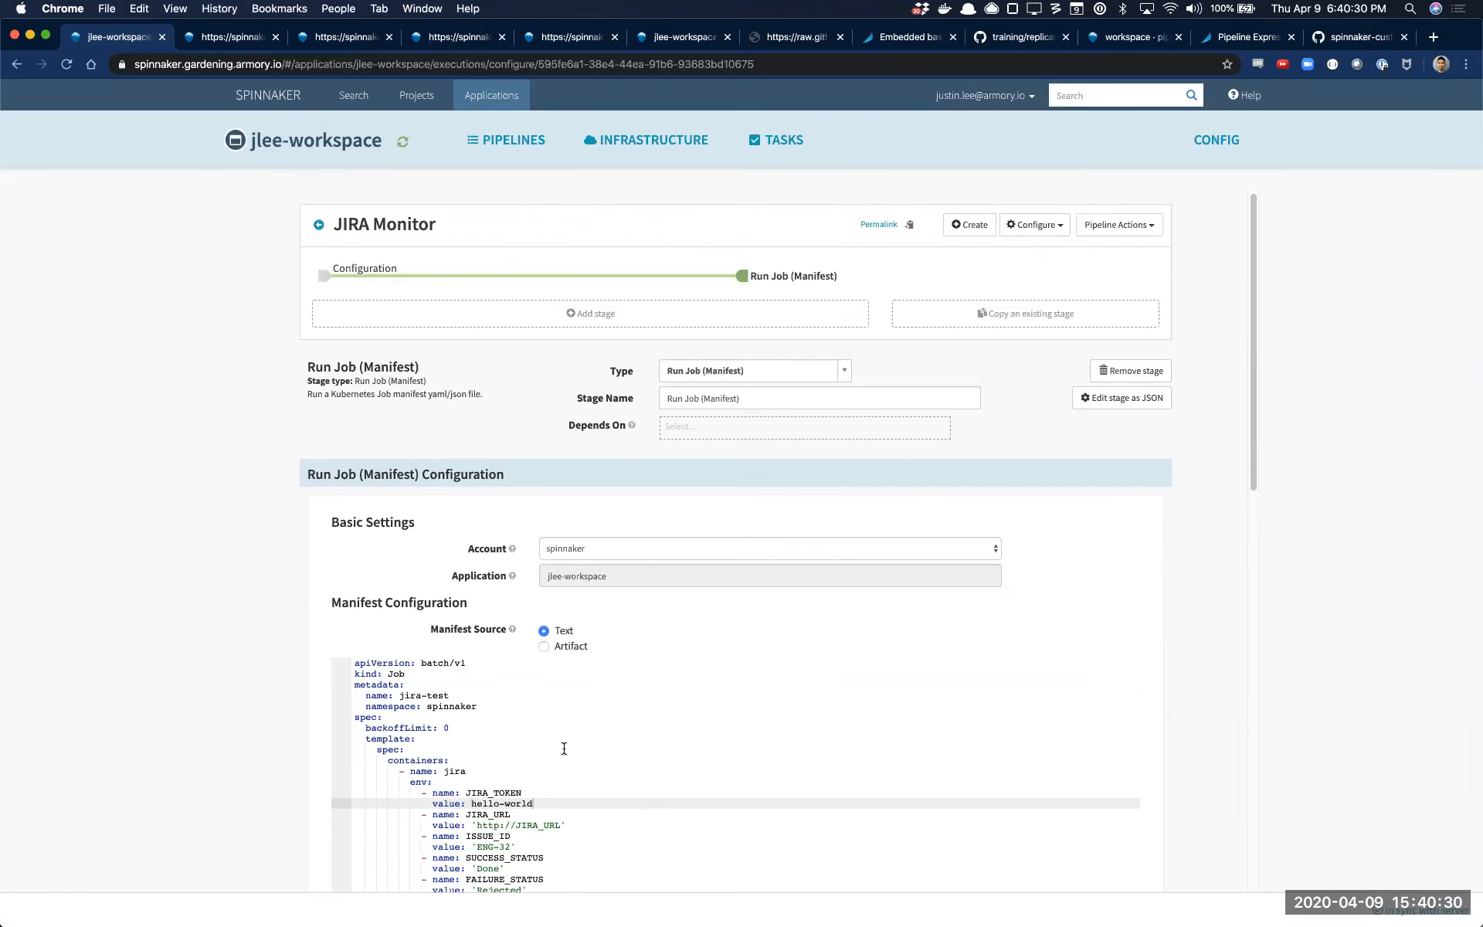
pyautogui.click(514, 140)
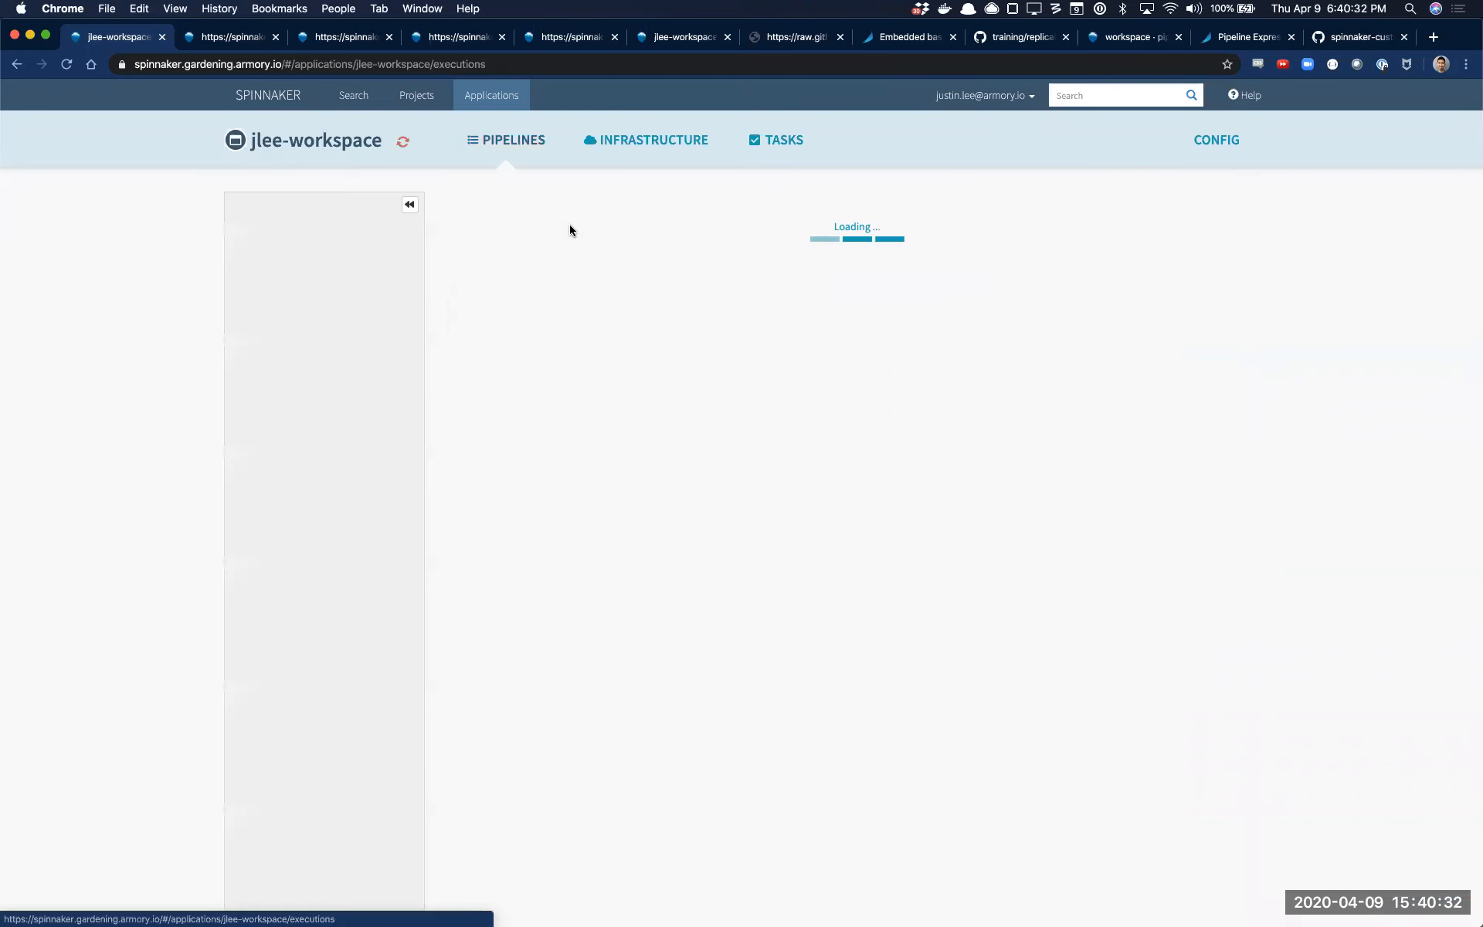
pyautogui.click(1196, 701)
pyautogui.click(937, 255)
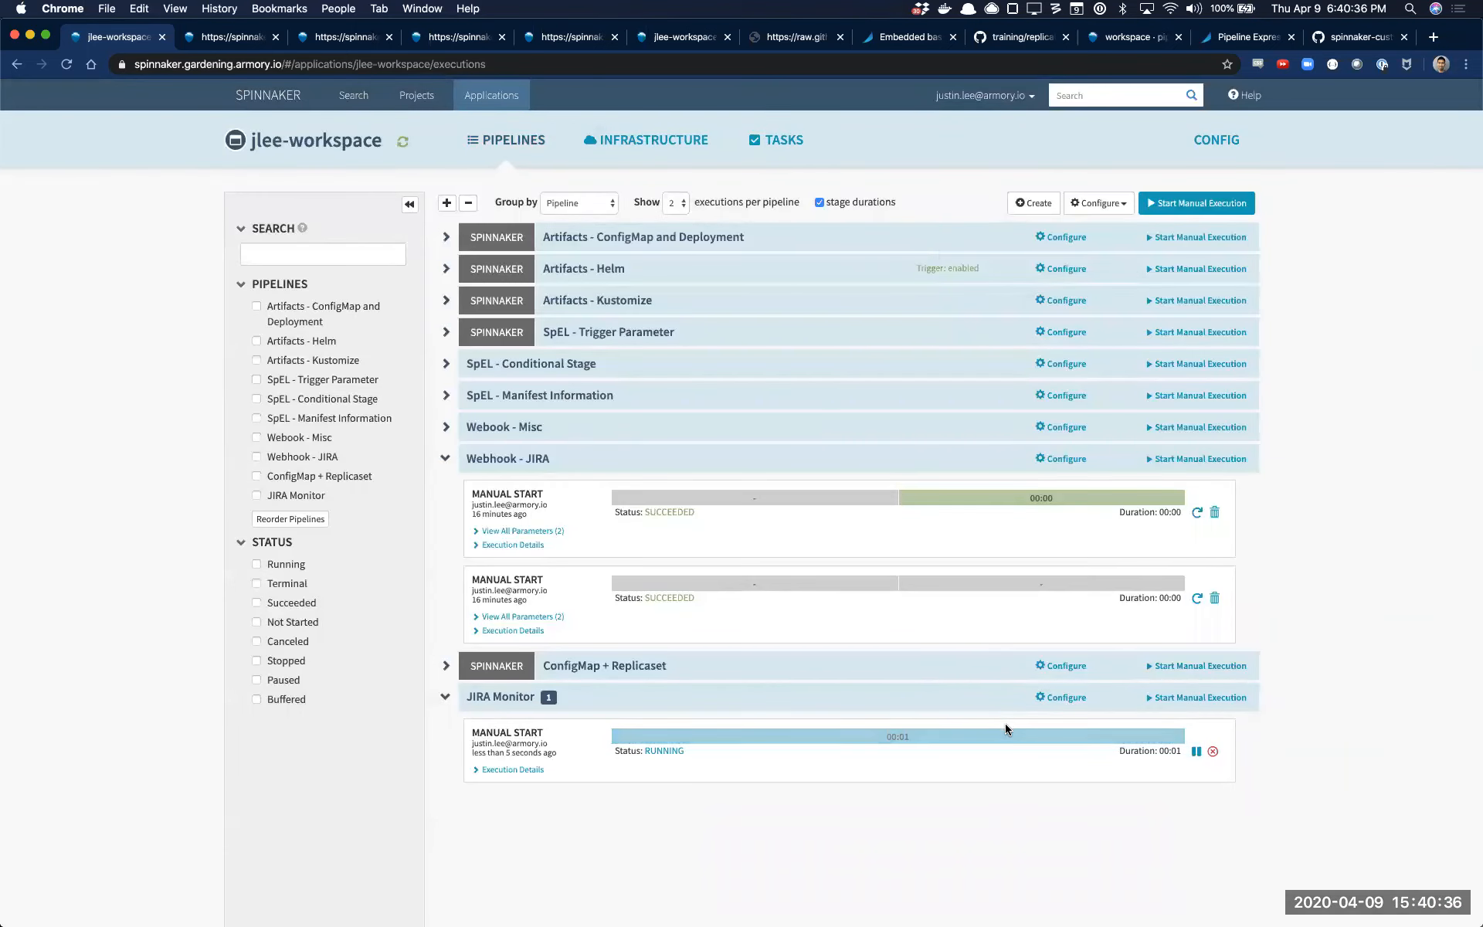
# Open the running Run Job (Manifest) stage's details, review its console output for connection errors, and close the log
pyautogui.click(1006, 731)
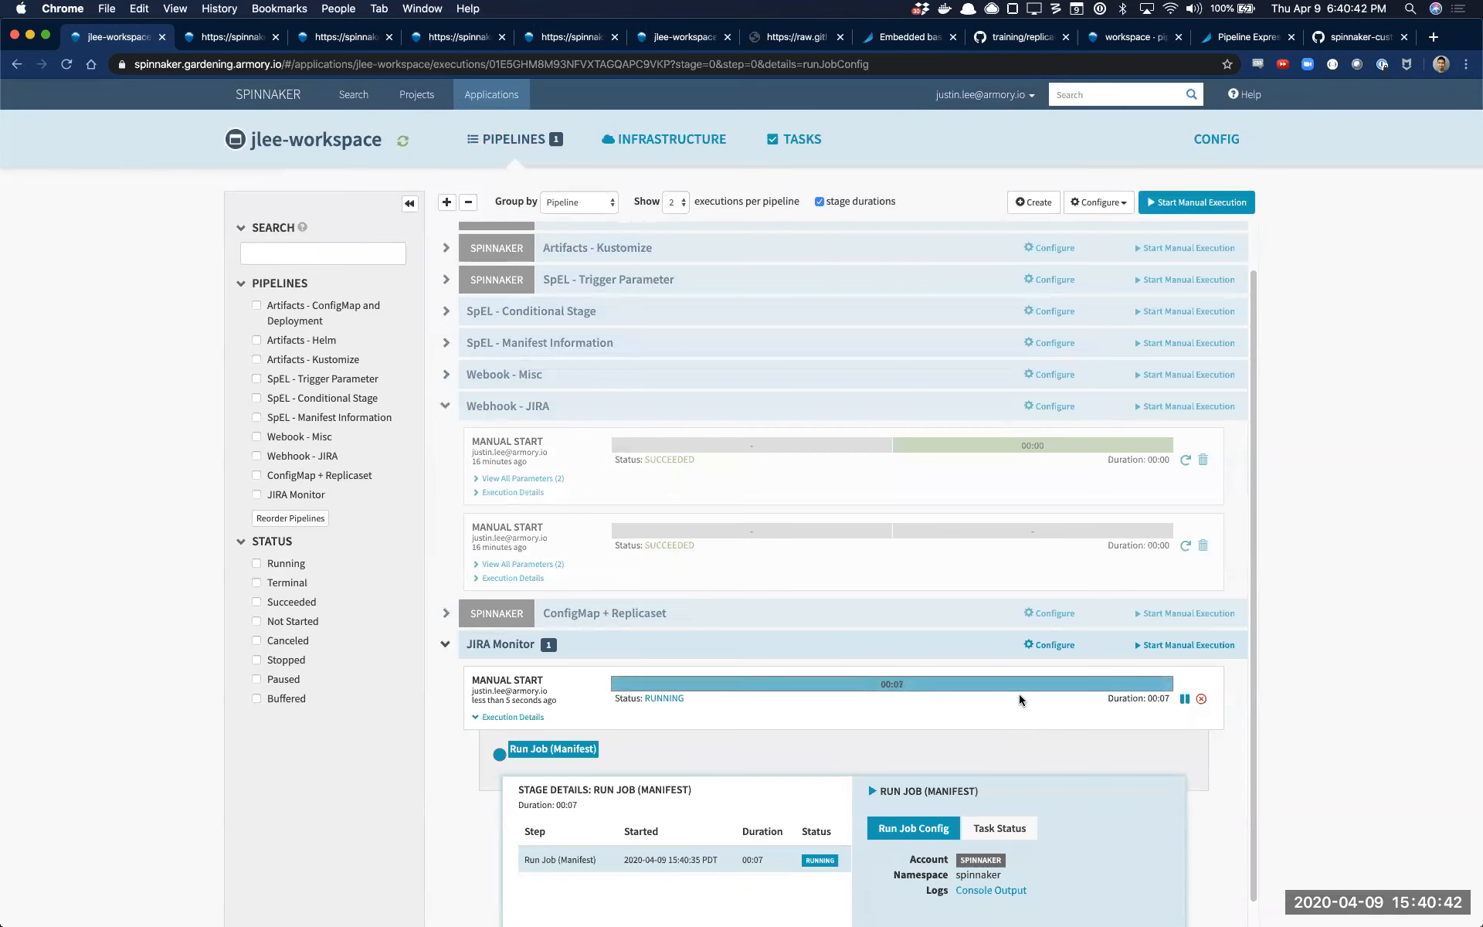
pyautogui.click(997, 891)
pyautogui.scroll(-5, 934, 687)
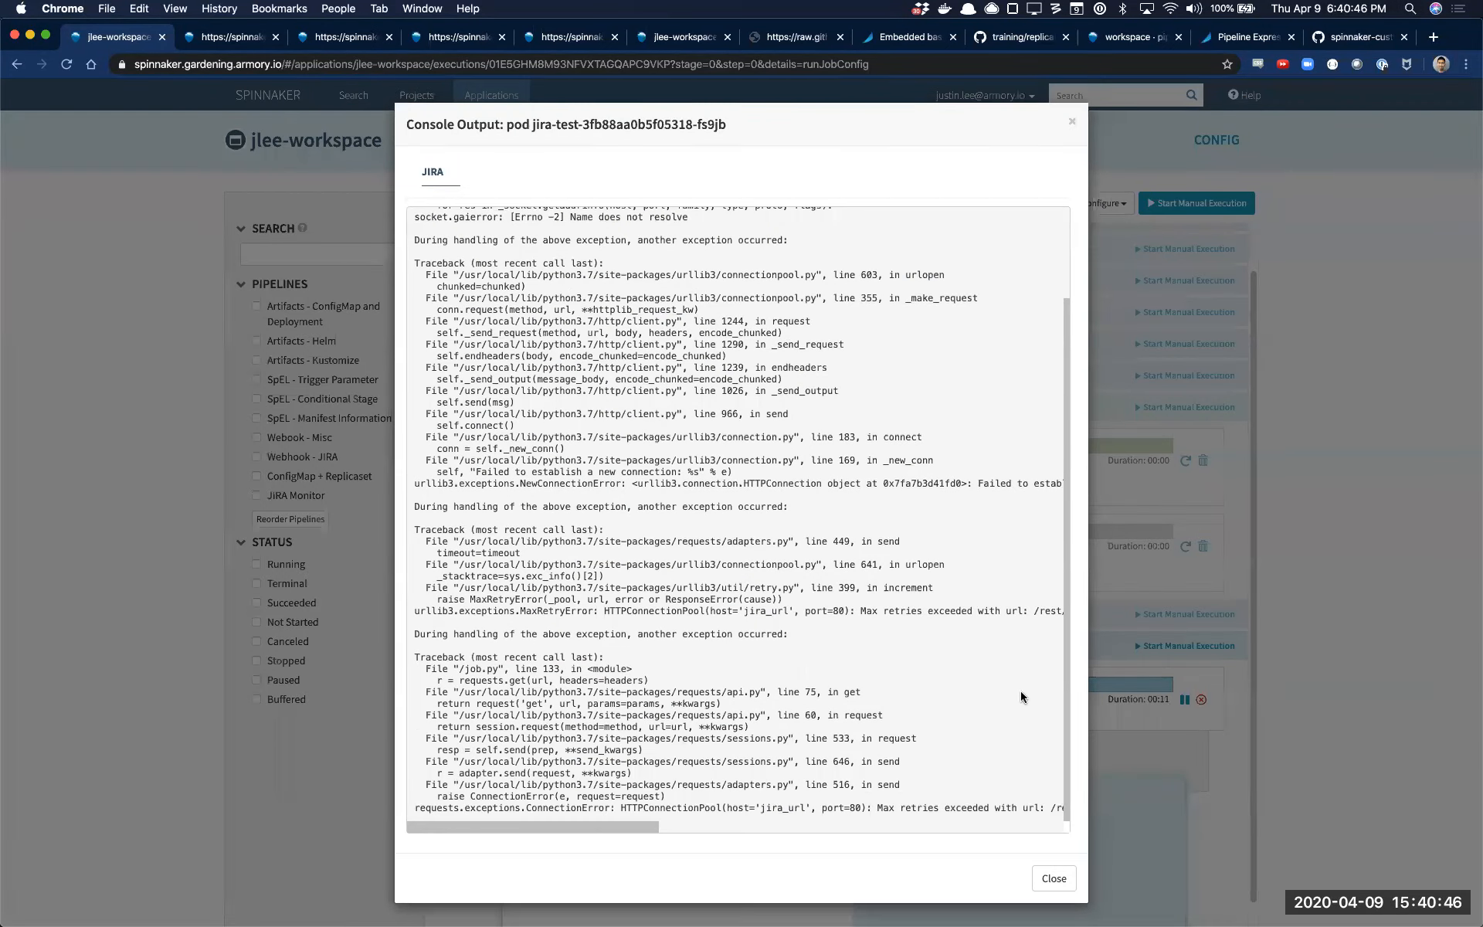
pyautogui.moveTo(1063, 670); pyautogui.dragTo(1063, 577)
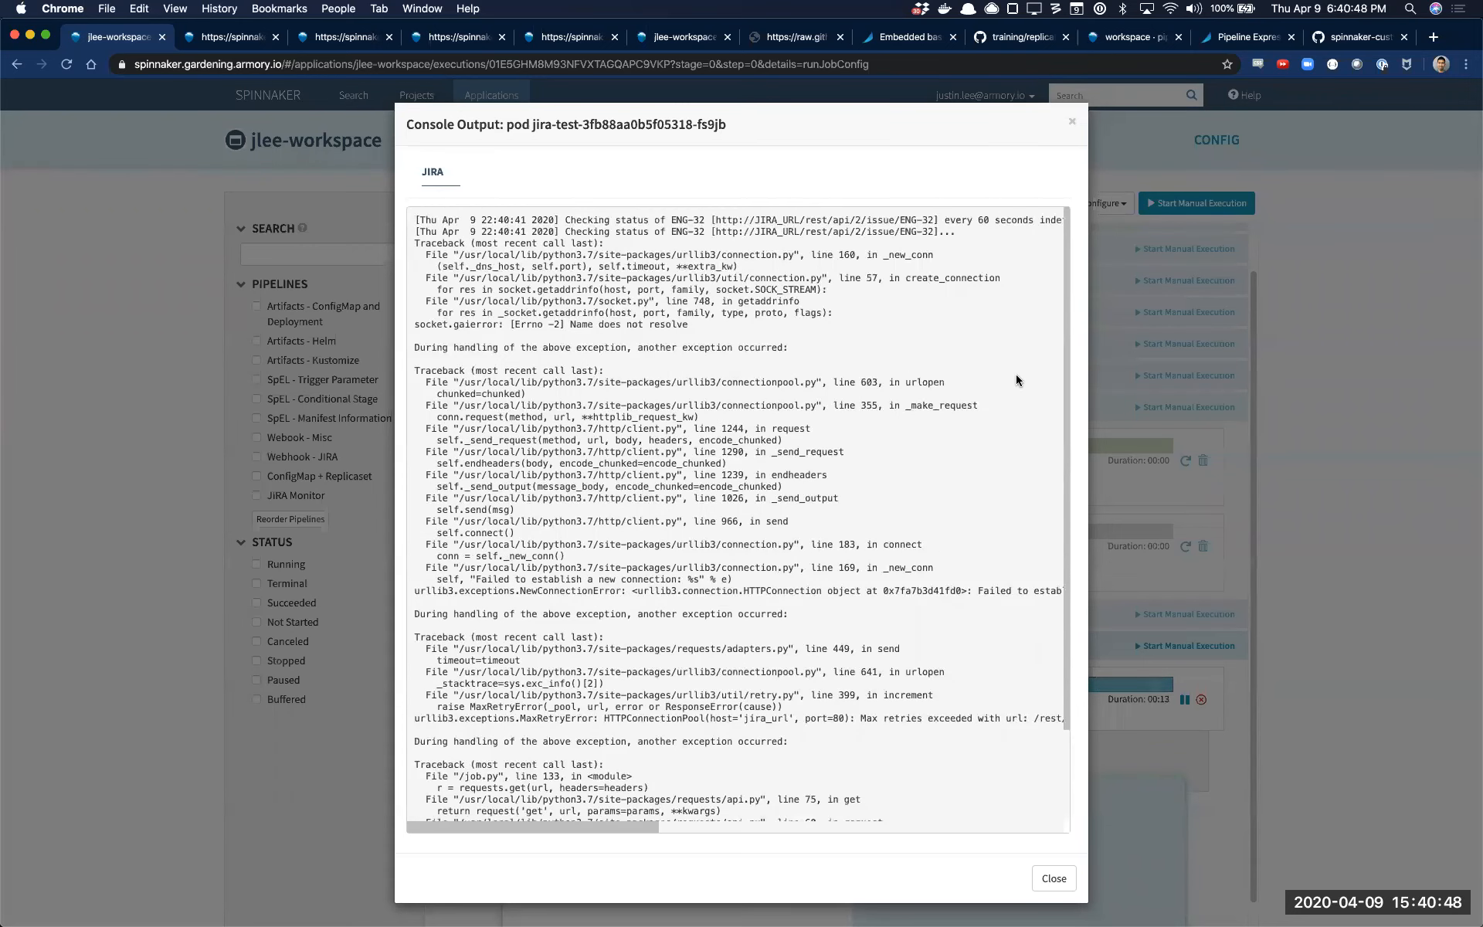
pyautogui.moveTo(599, 325); pyautogui.dragTo(693, 324)
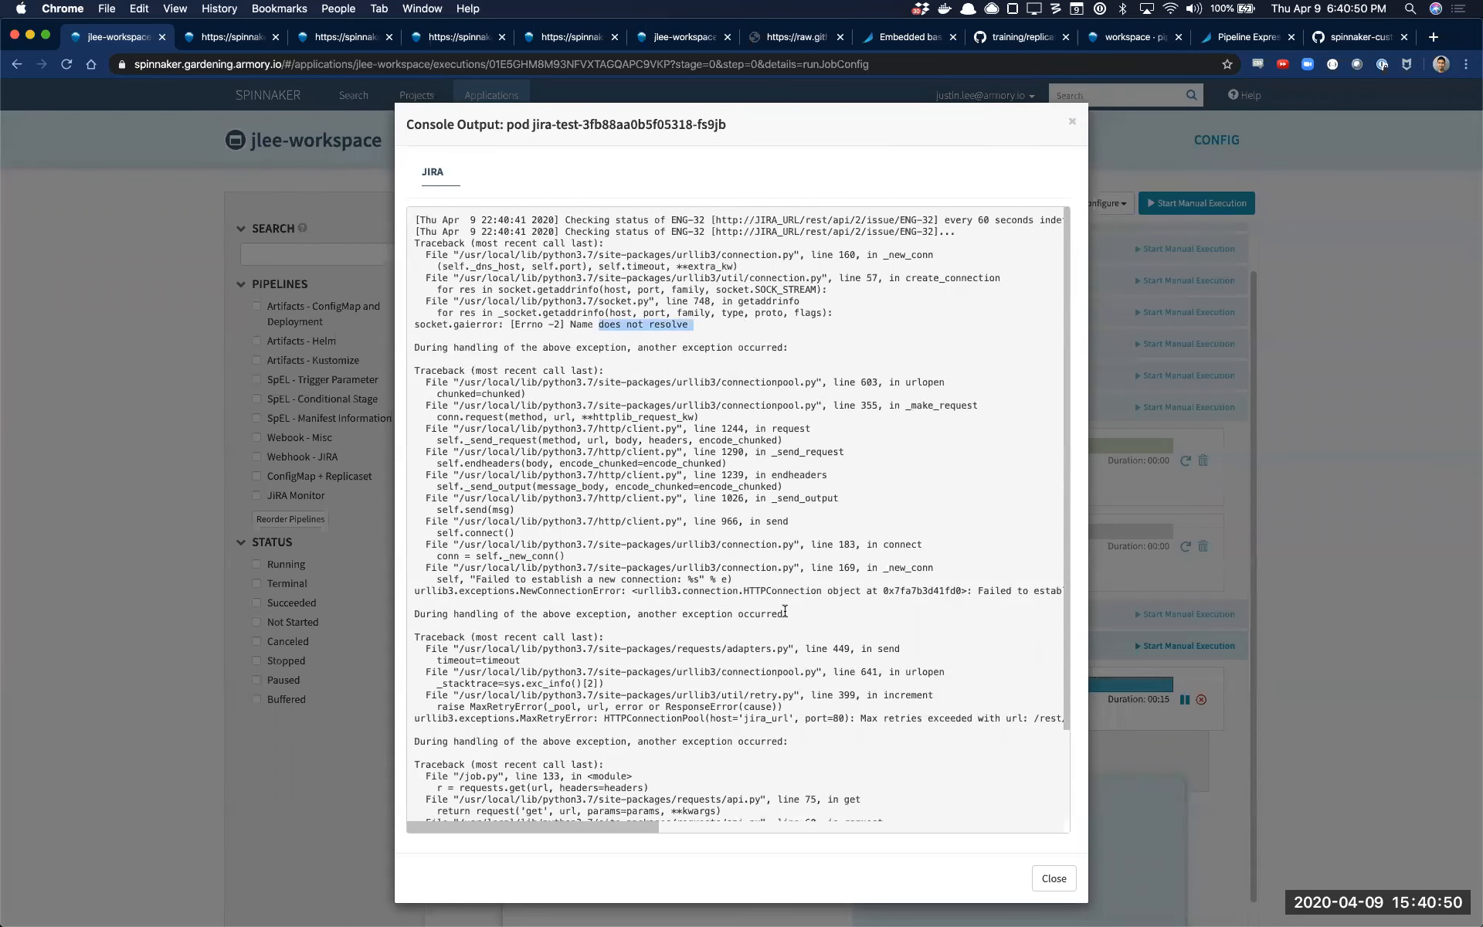
pyautogui.scroll(-3, 947, 679)
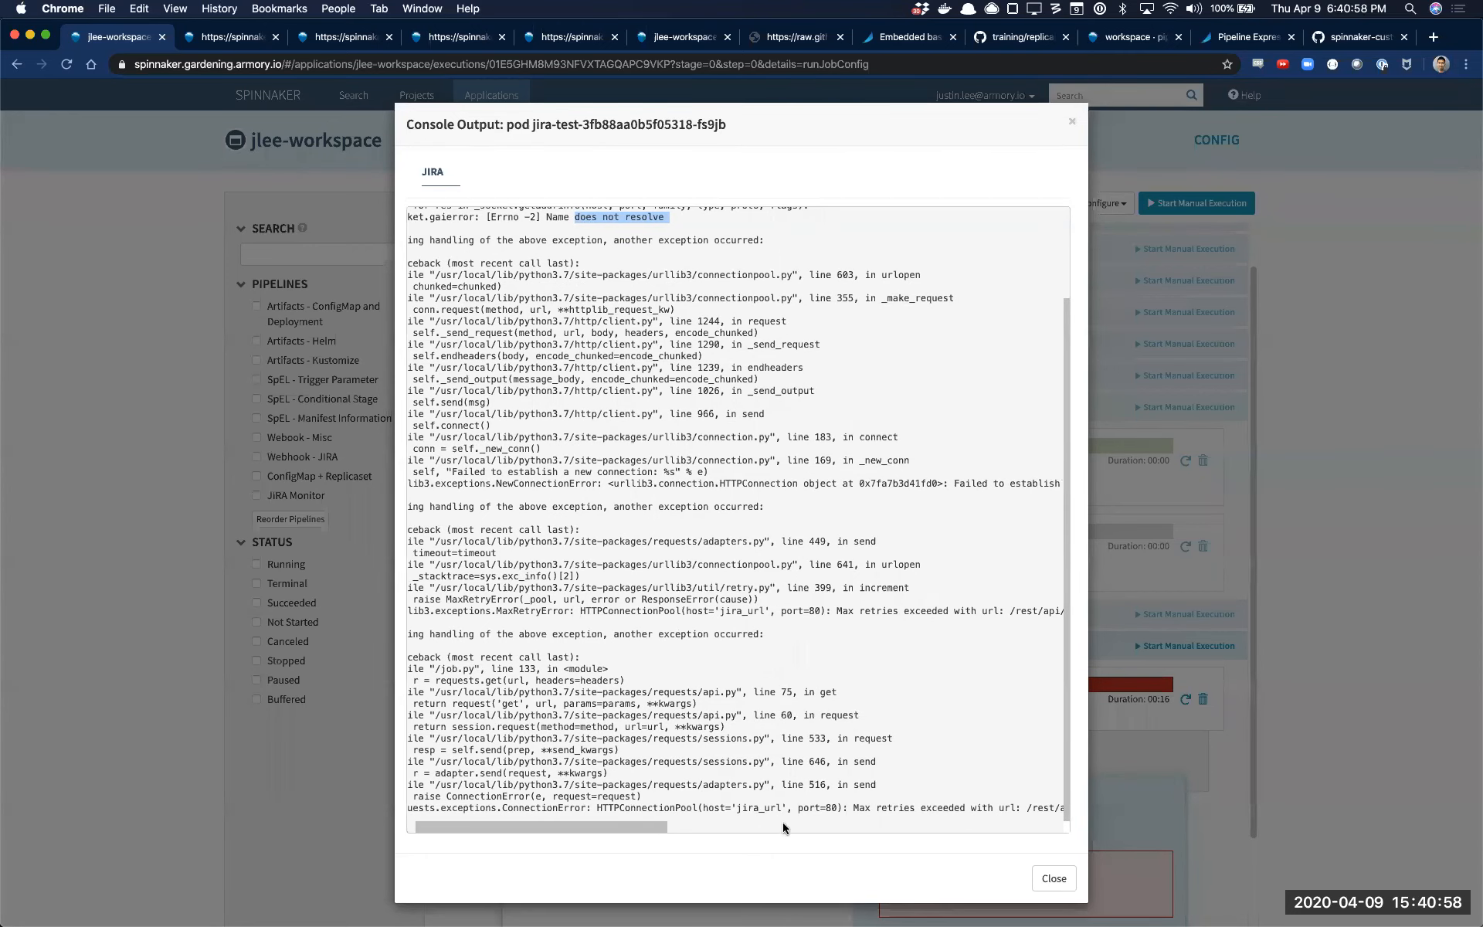
pyautogui.click(1053, 878)
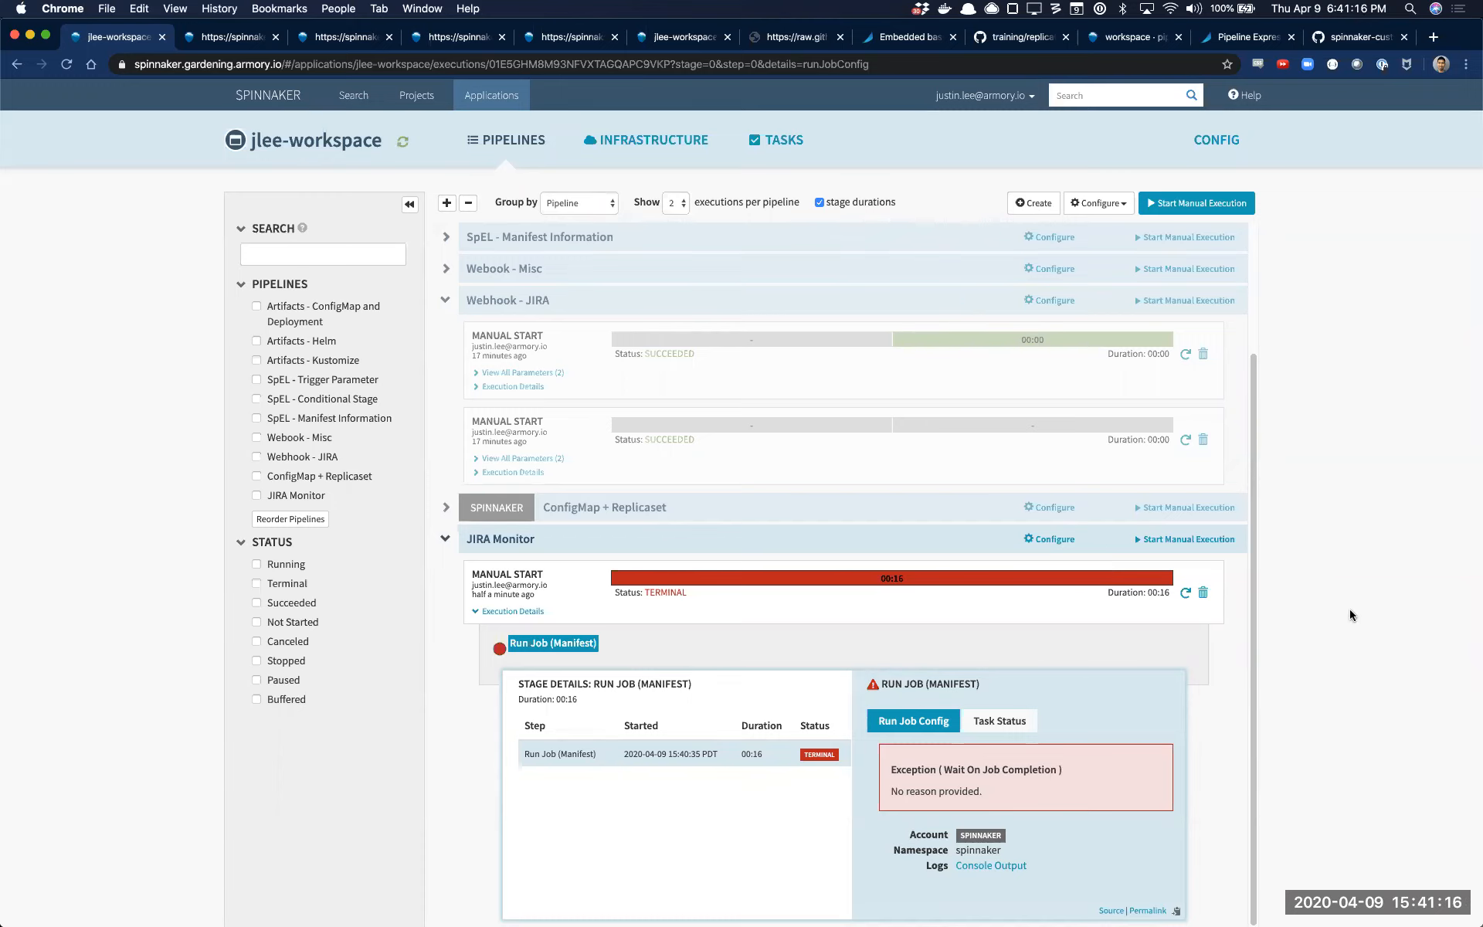
# Create a new pipeline named Helm3 in the jlee-workspace application
pyautogui.press('super+t')
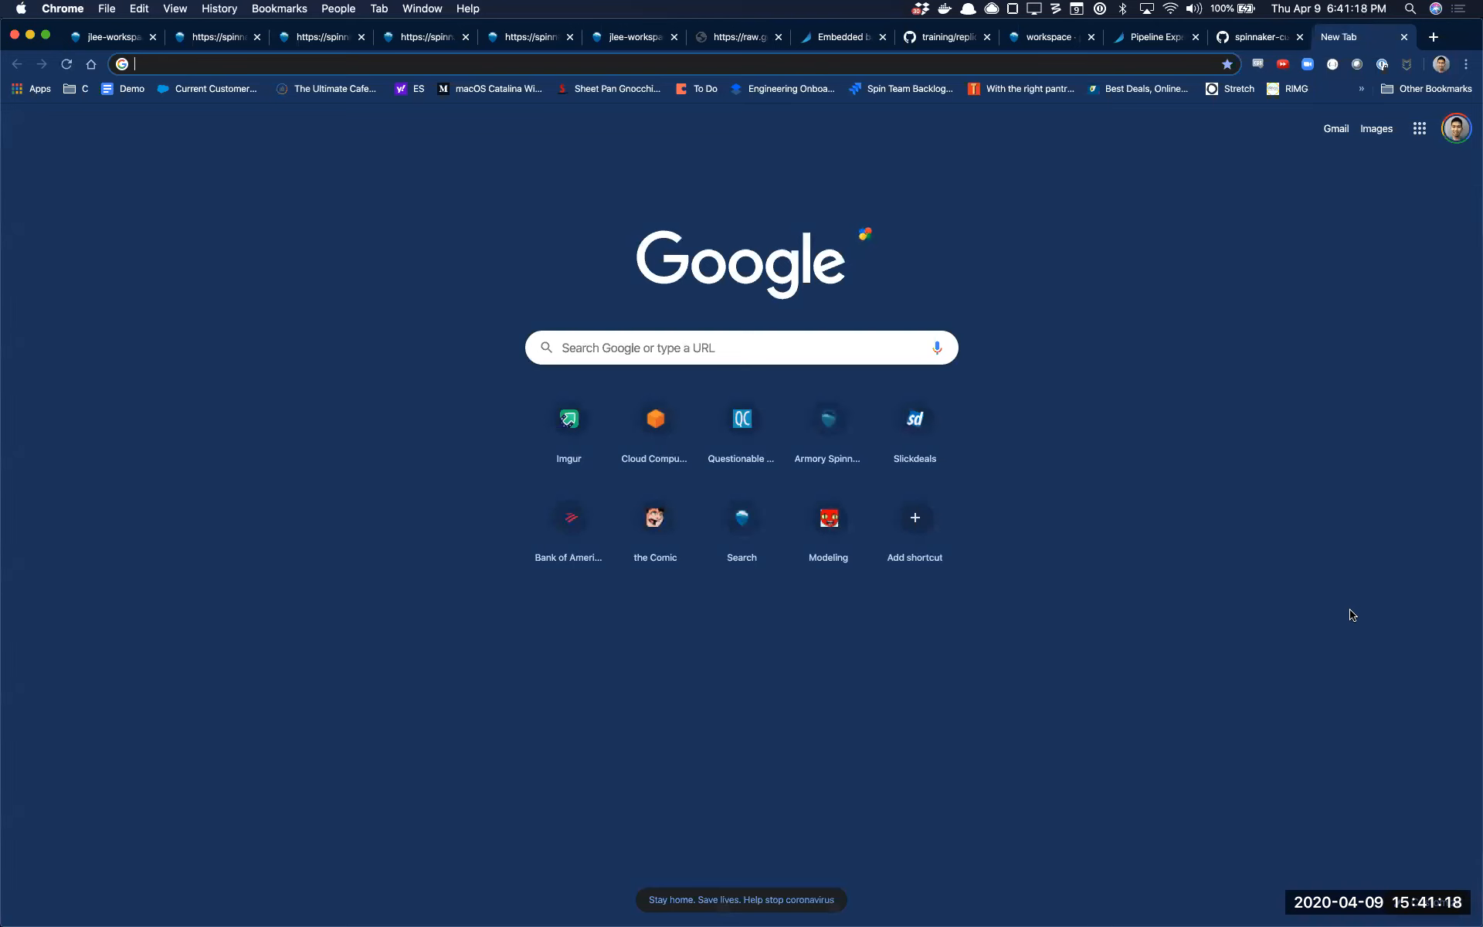
pyautogui.press('super+w')
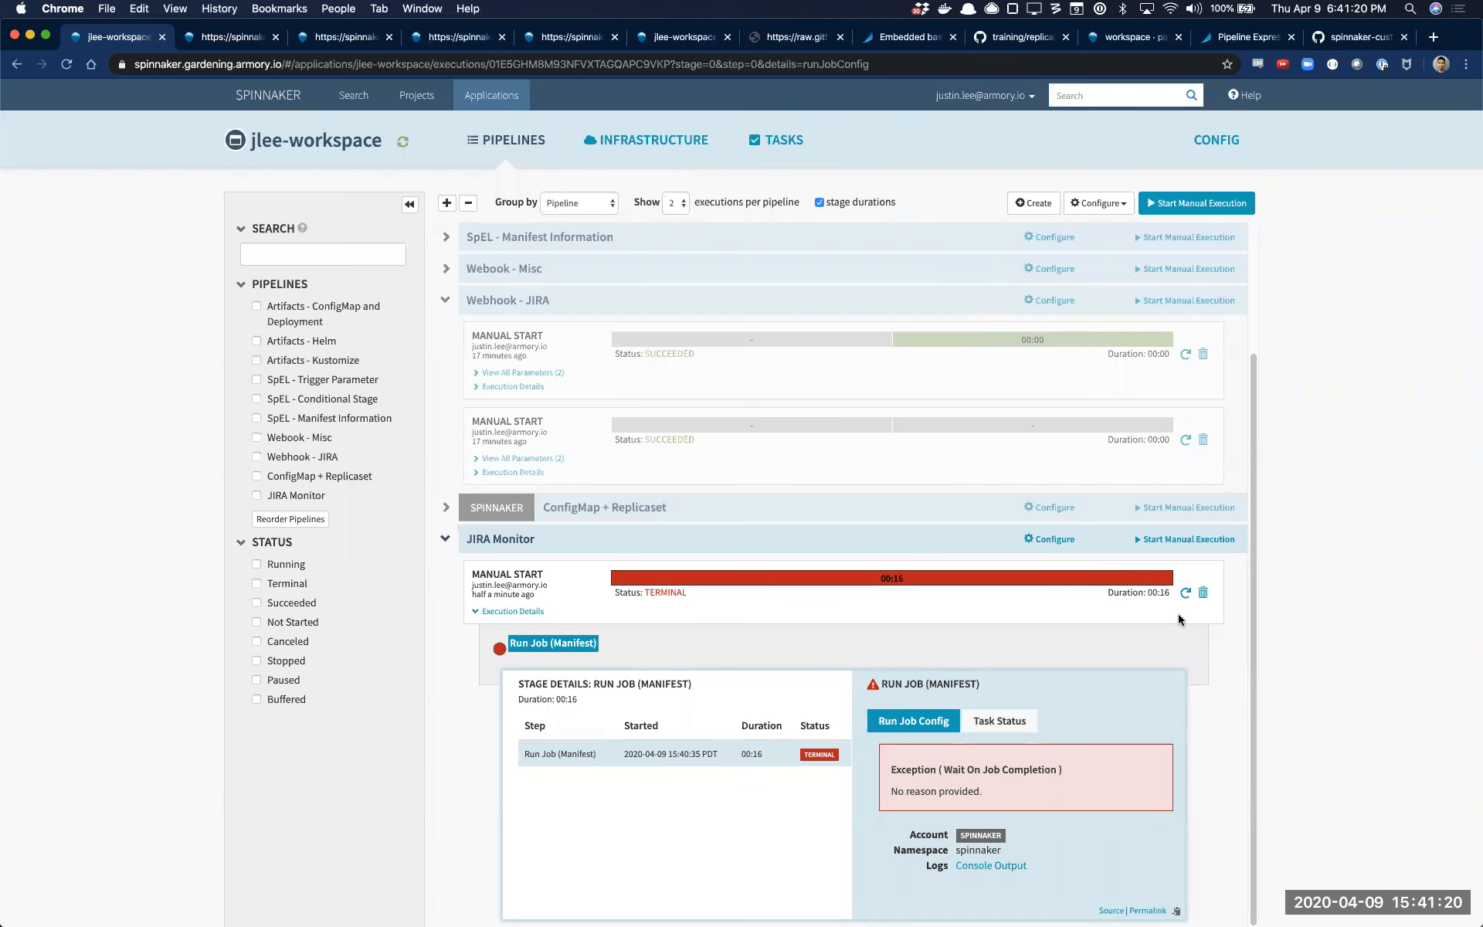
pyautogui.click(1033, 203)
pyautogui.write('Helm3')
pyautogui.click(918, 275)
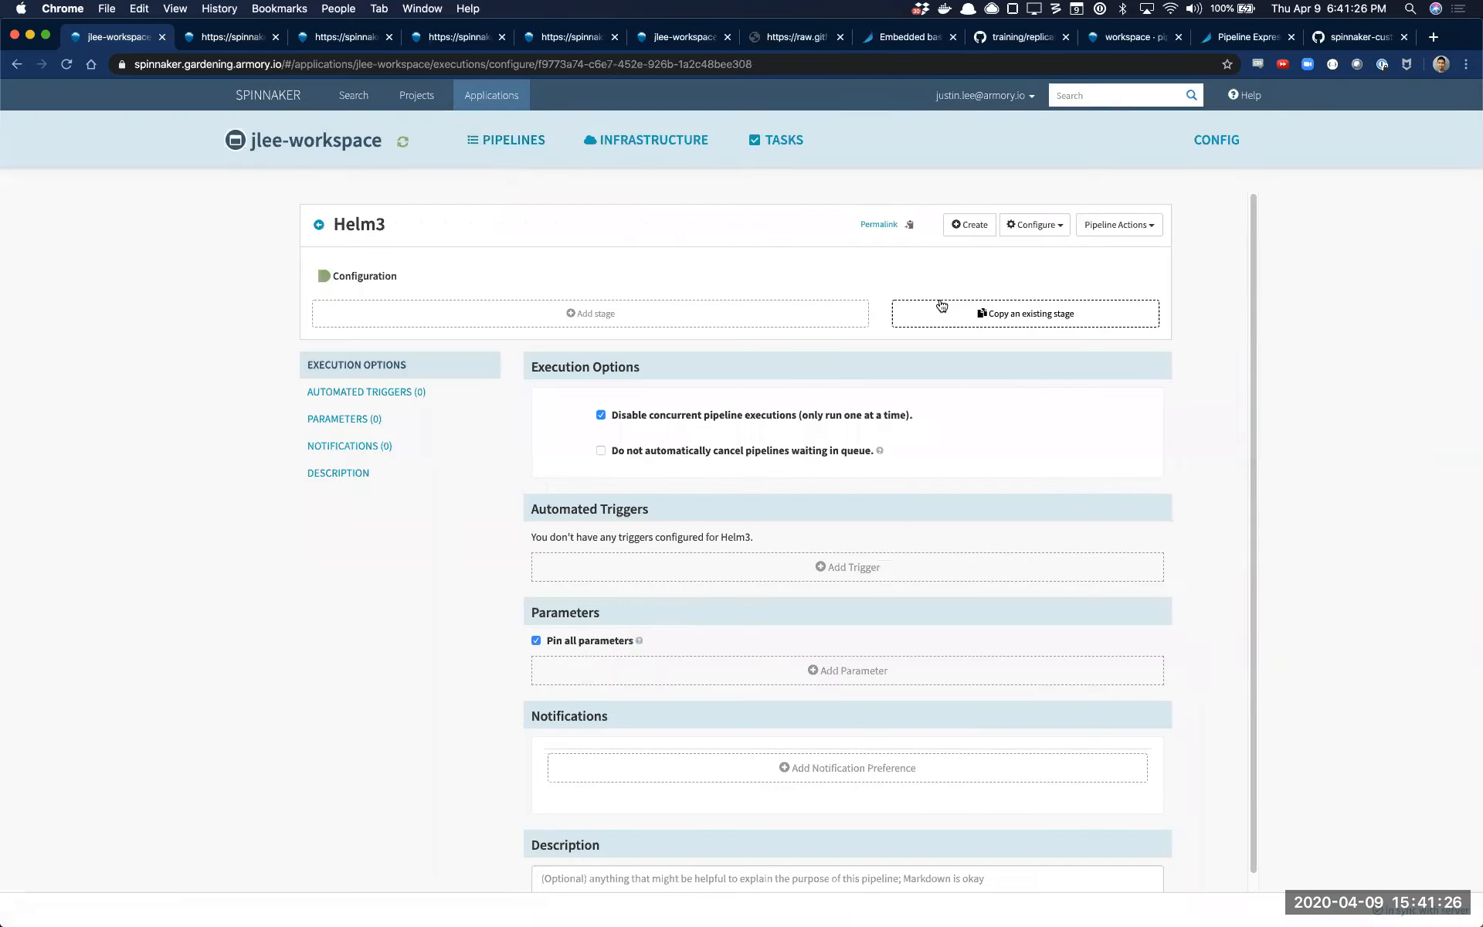
# Open the helm3 folder on the helm3 branch of GitHub's armory/spinnaker-custom-stages repository in a new tab
pyautogui.press('super+t')
pyautogui.write('helm3')
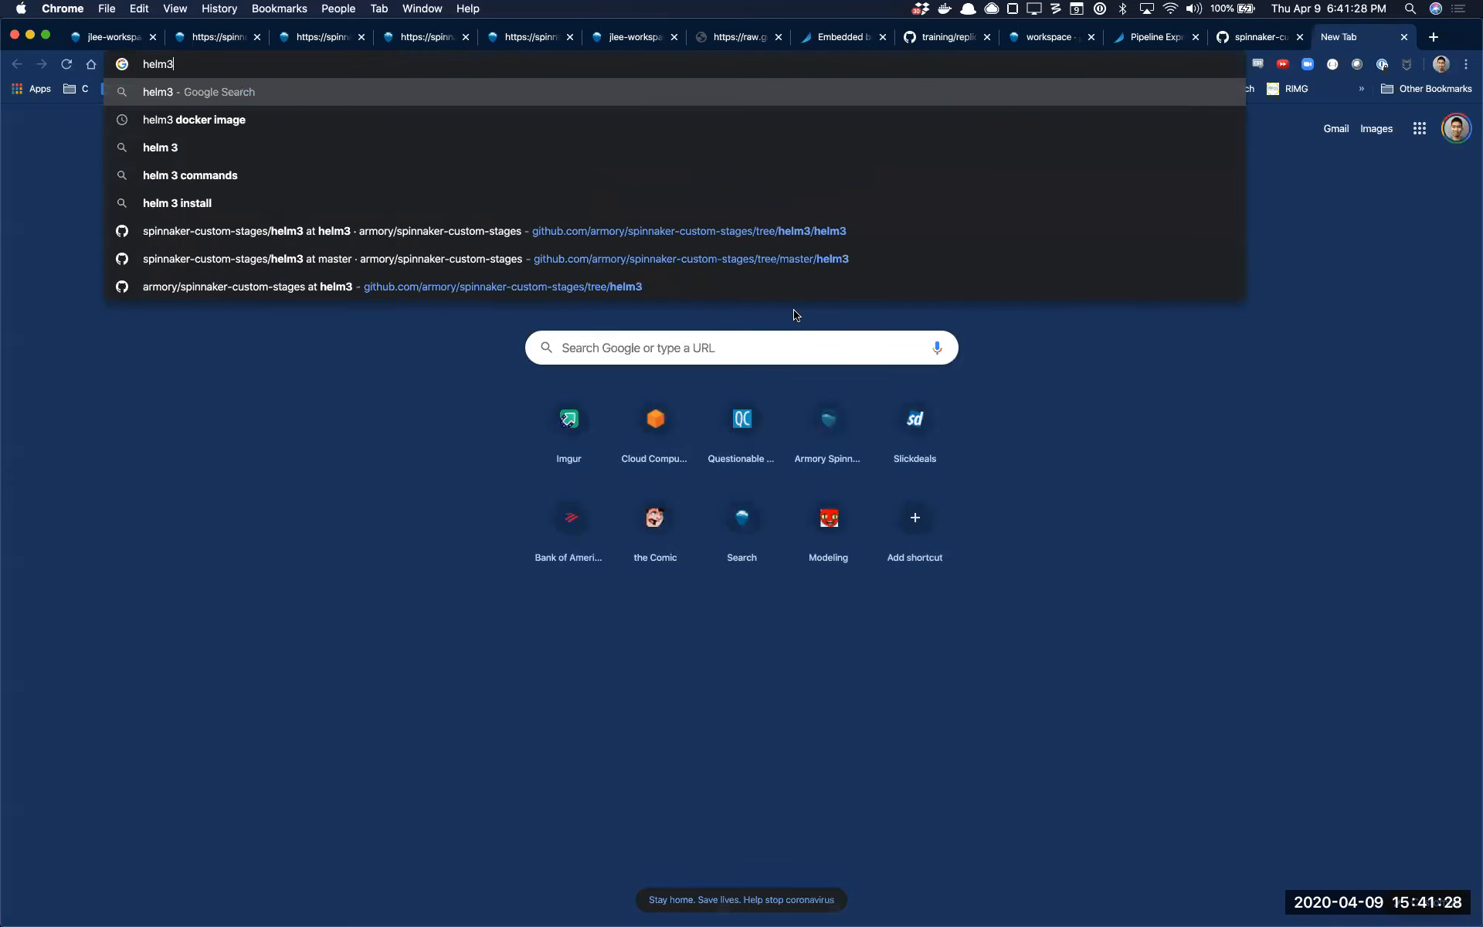
pyautogui.press('Down')
pyautogui.press('Down')
pyautogui.press('Down')
pyautogui.press('Down')
pyautogui.press('Down')
pyautogui.press('Return')
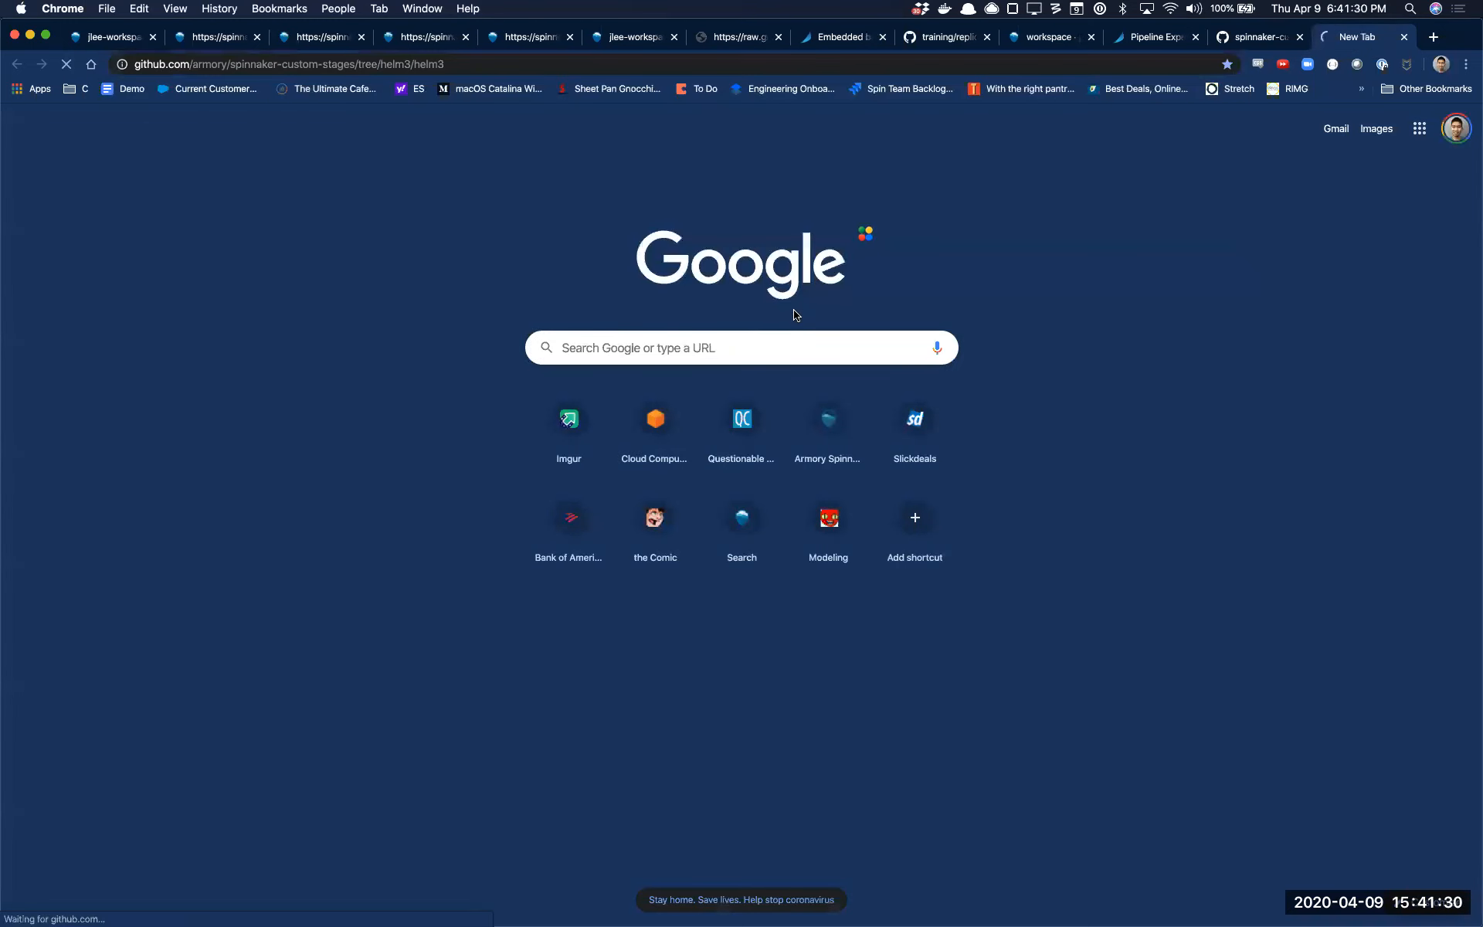
pyautogui.scroll(-1, 544, 556)
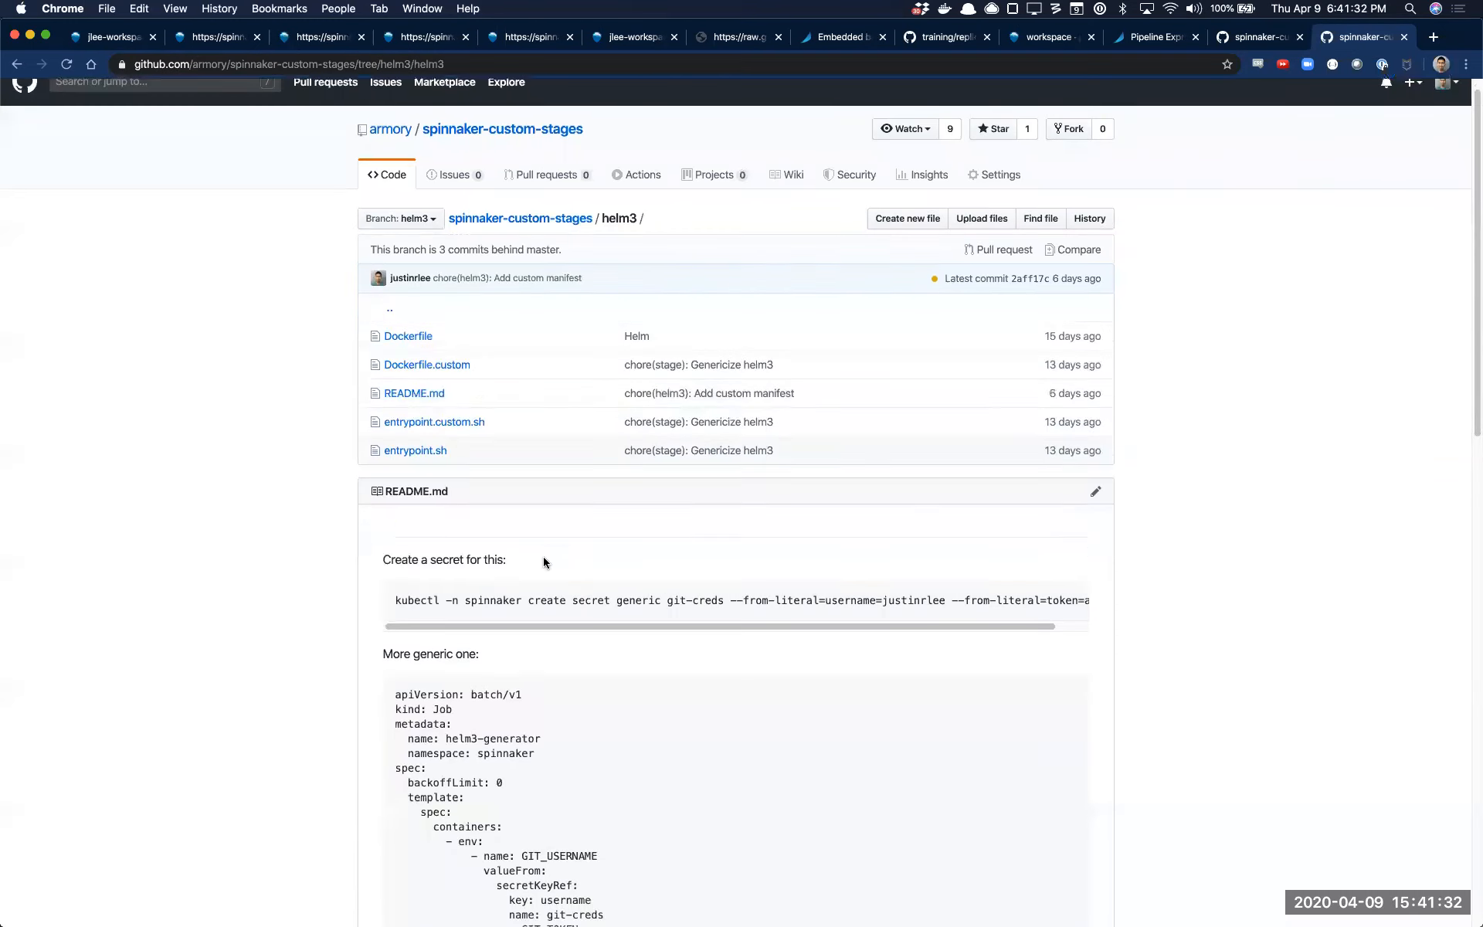
# Copy the README's kubectl command for creating the git-creds secret and switch to another application
pyautogui.tripleClick(590, 592)
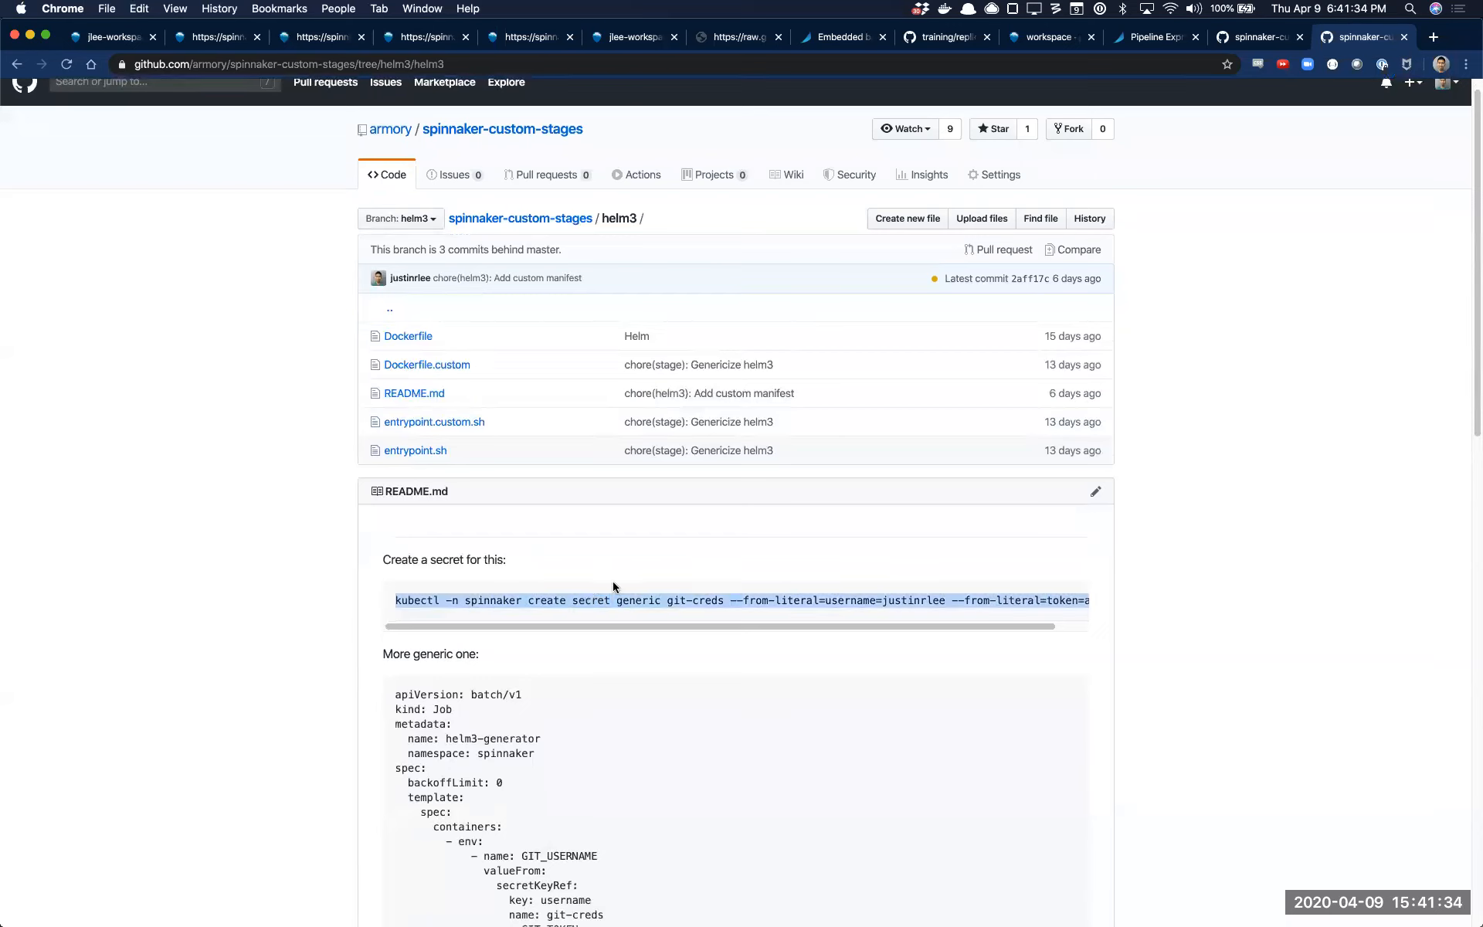
pyautogui.press('super+Tab')
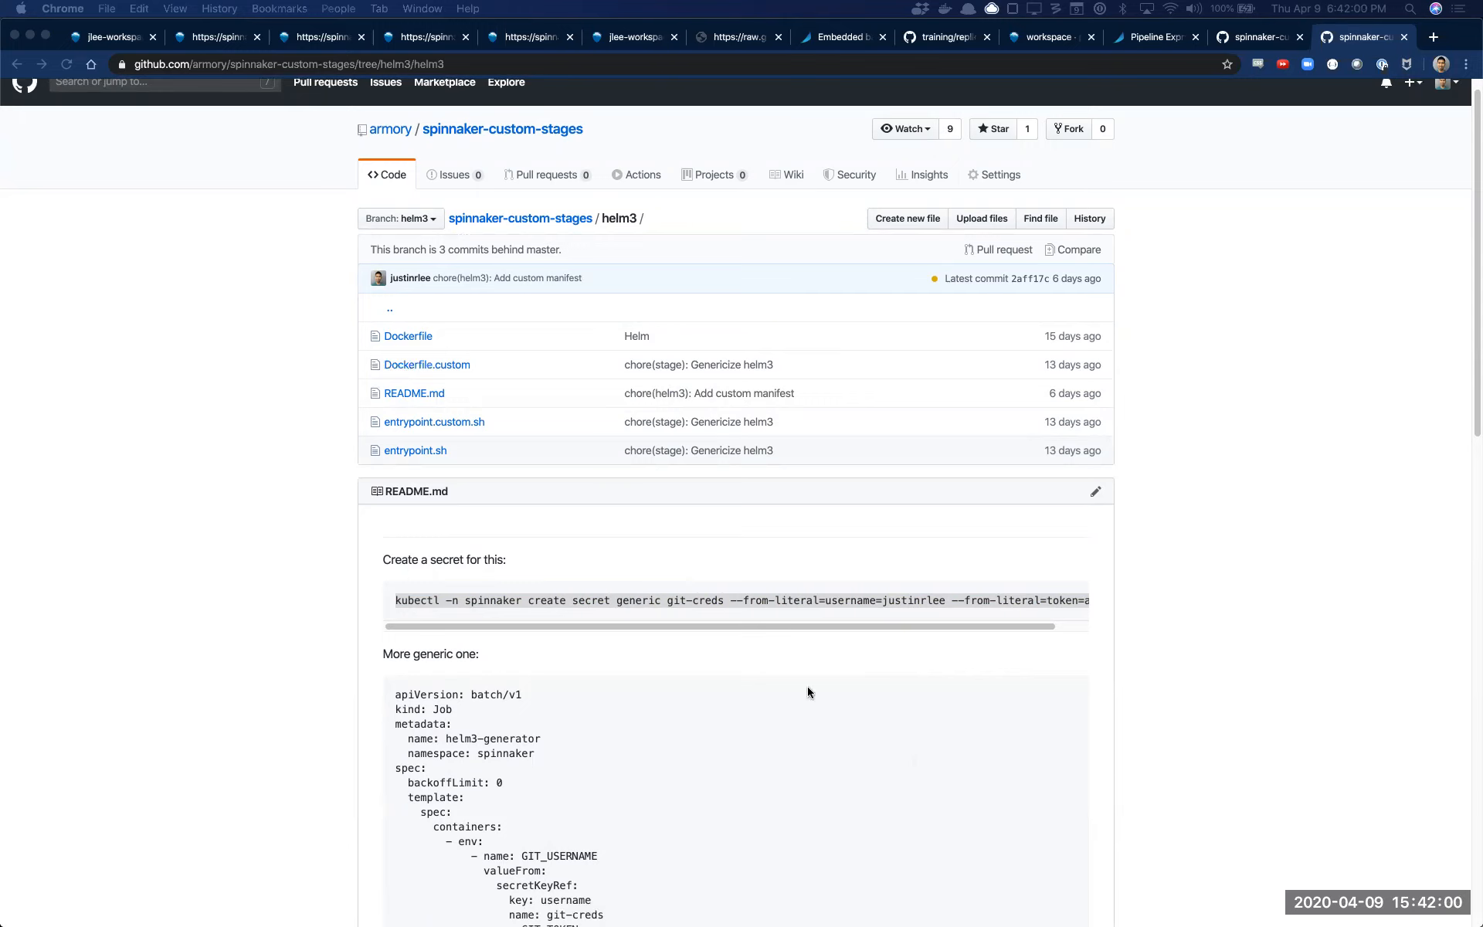
pyautogui.click(813, 606)
pyautogui.press('super+c')
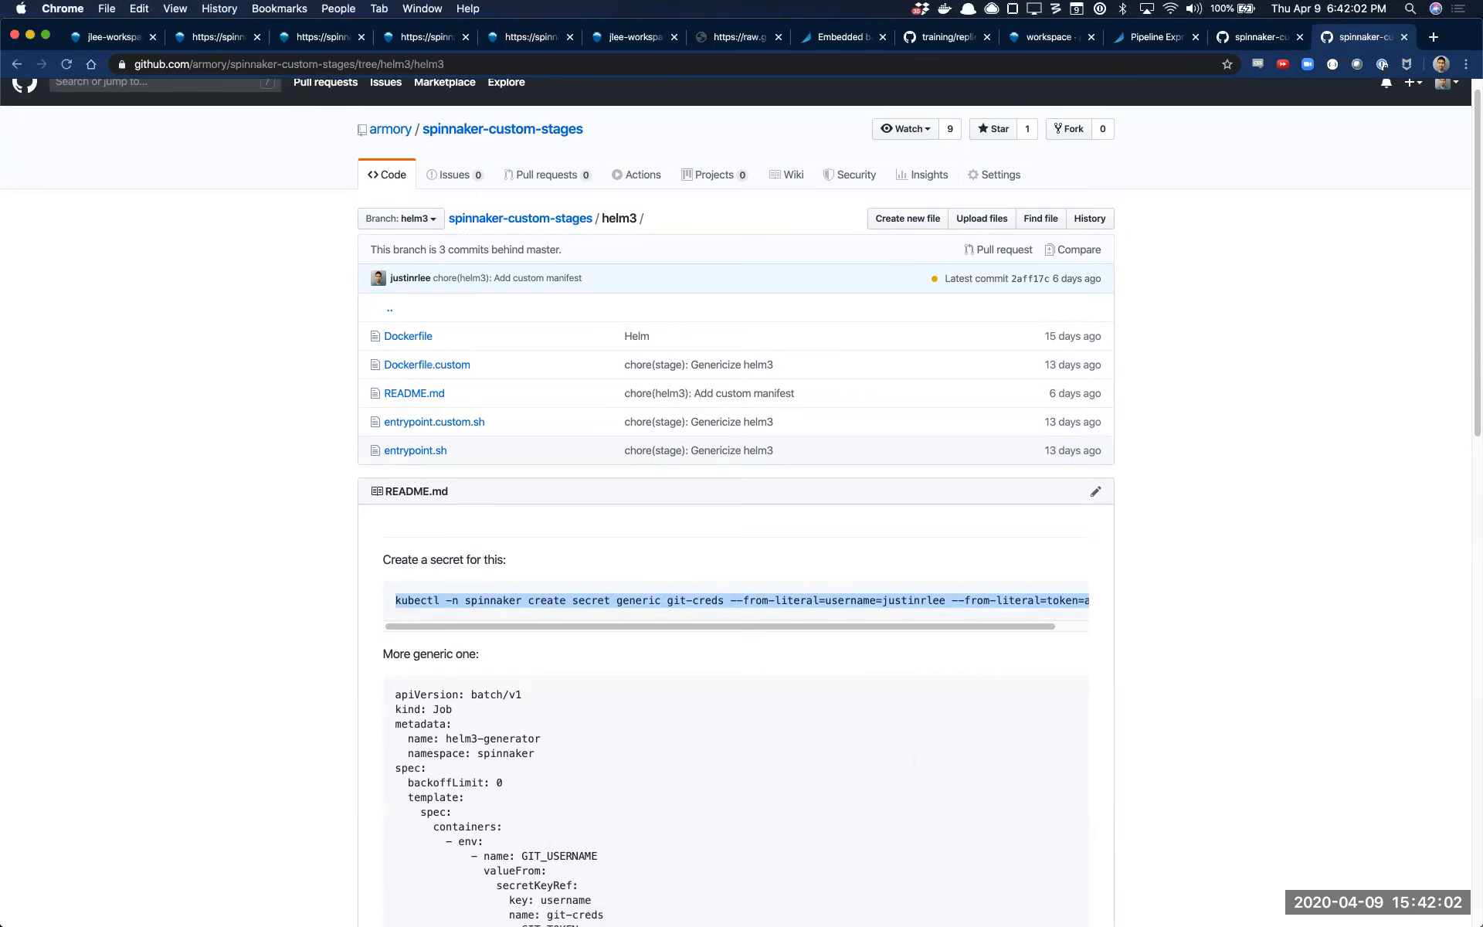
pyautogui.press('super+Tab')
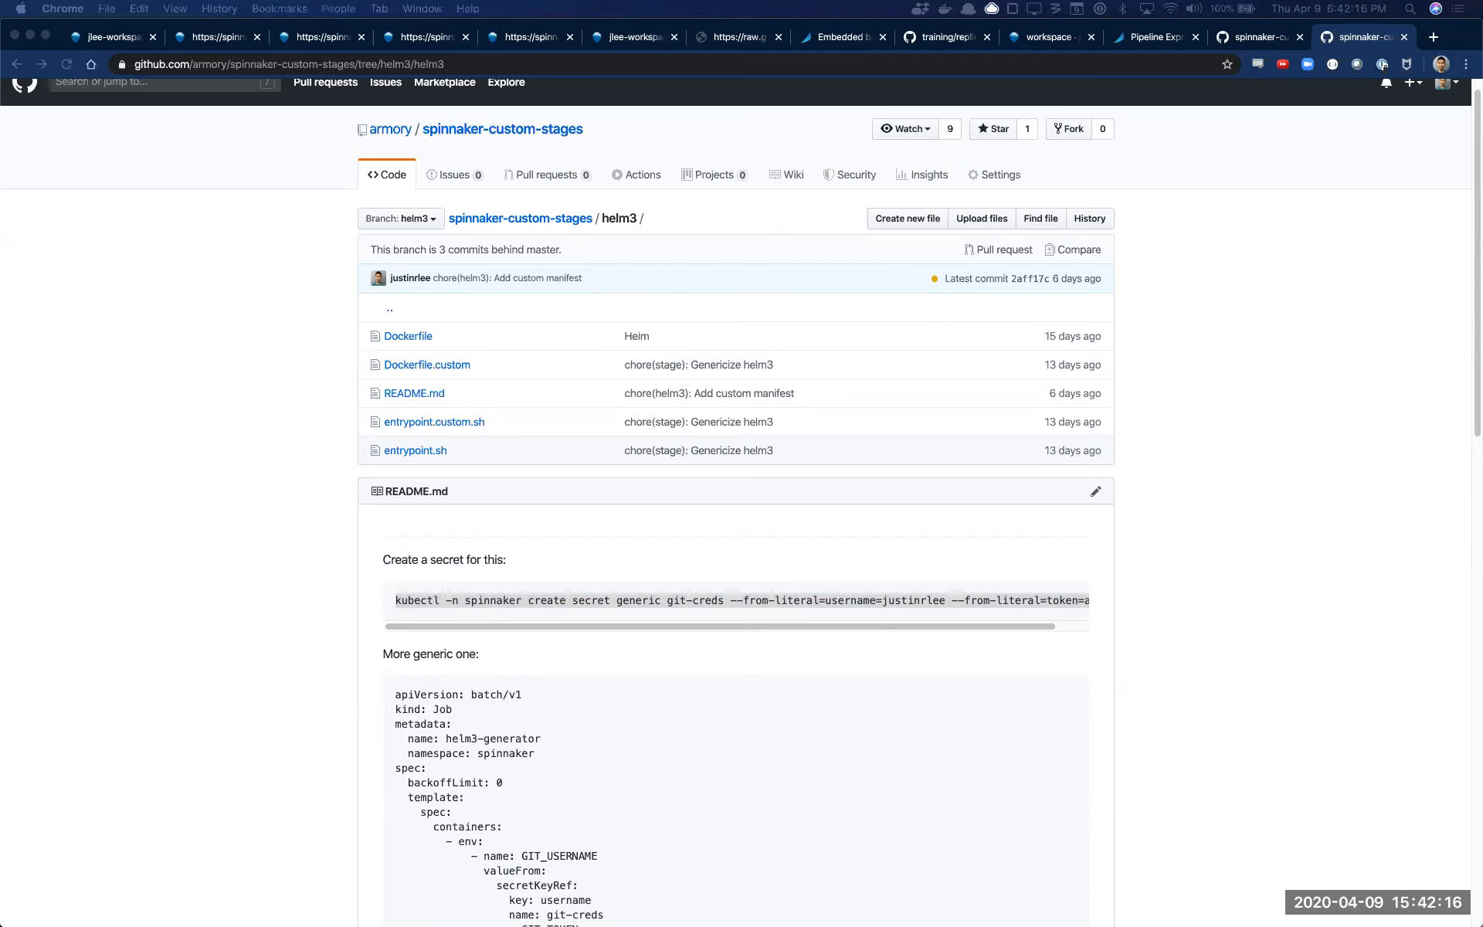
# Return to the README and copy the whole helm3-generator Job manifest under "More generic one"
pyautogui.click(841, 729)
pyautogui.scroll(-4, 638, 777)
pyautogui.scroll(-2, 638, 777)
pyautogui.moveTo(572, 826); pyautogui.dragTo(383, 265)
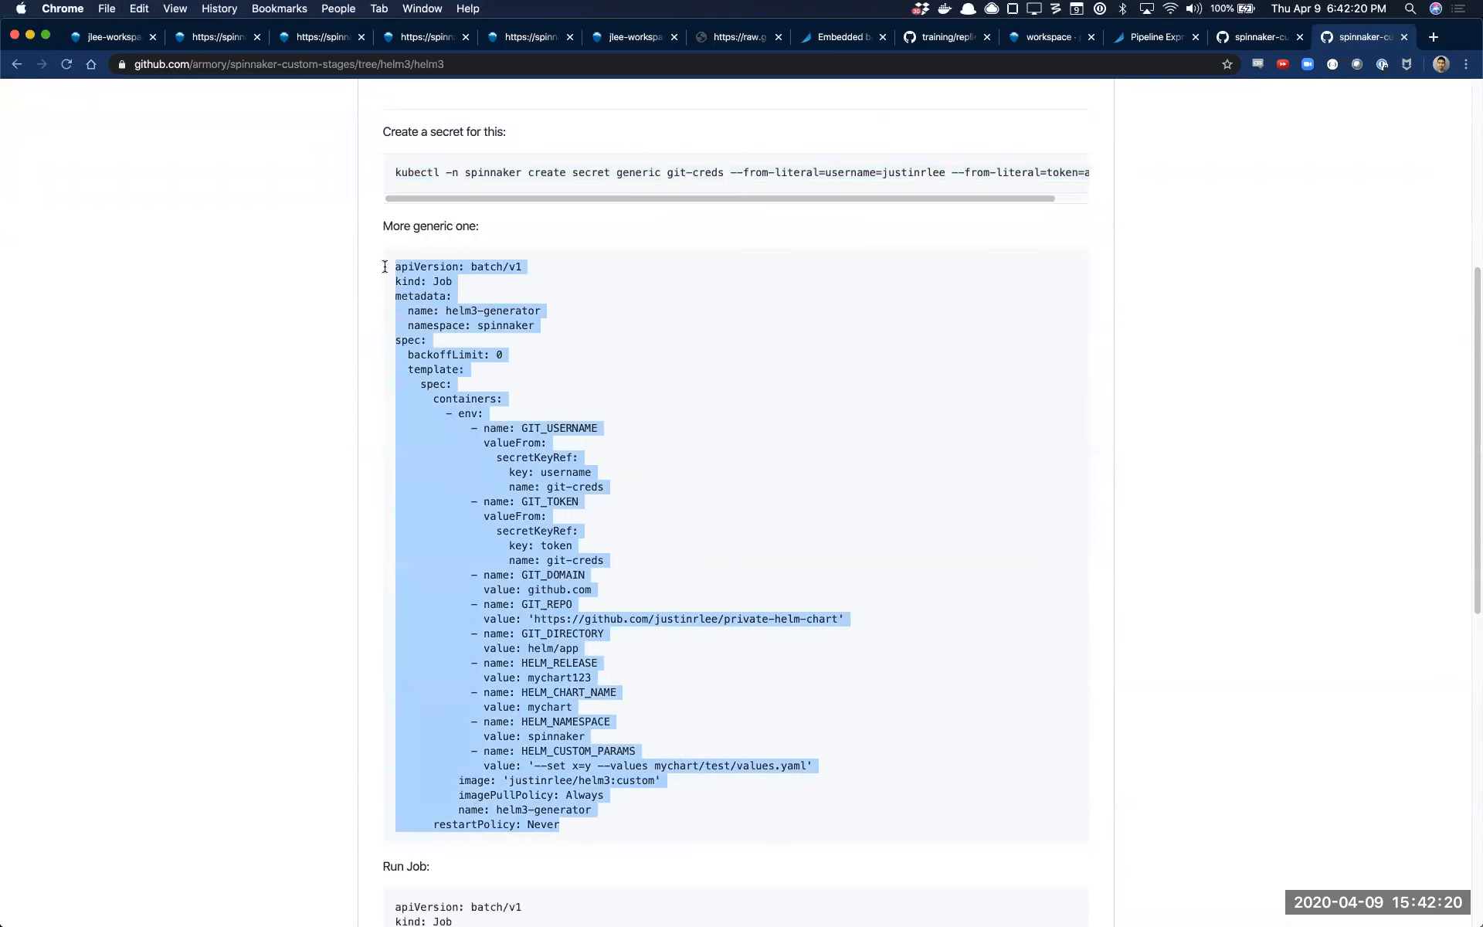
# Add a Run Job (Manifest) stage to the Helm3 pipeline in Spinnaker
pyautogui.press('super+1')
pyautogui.click(709, 324)
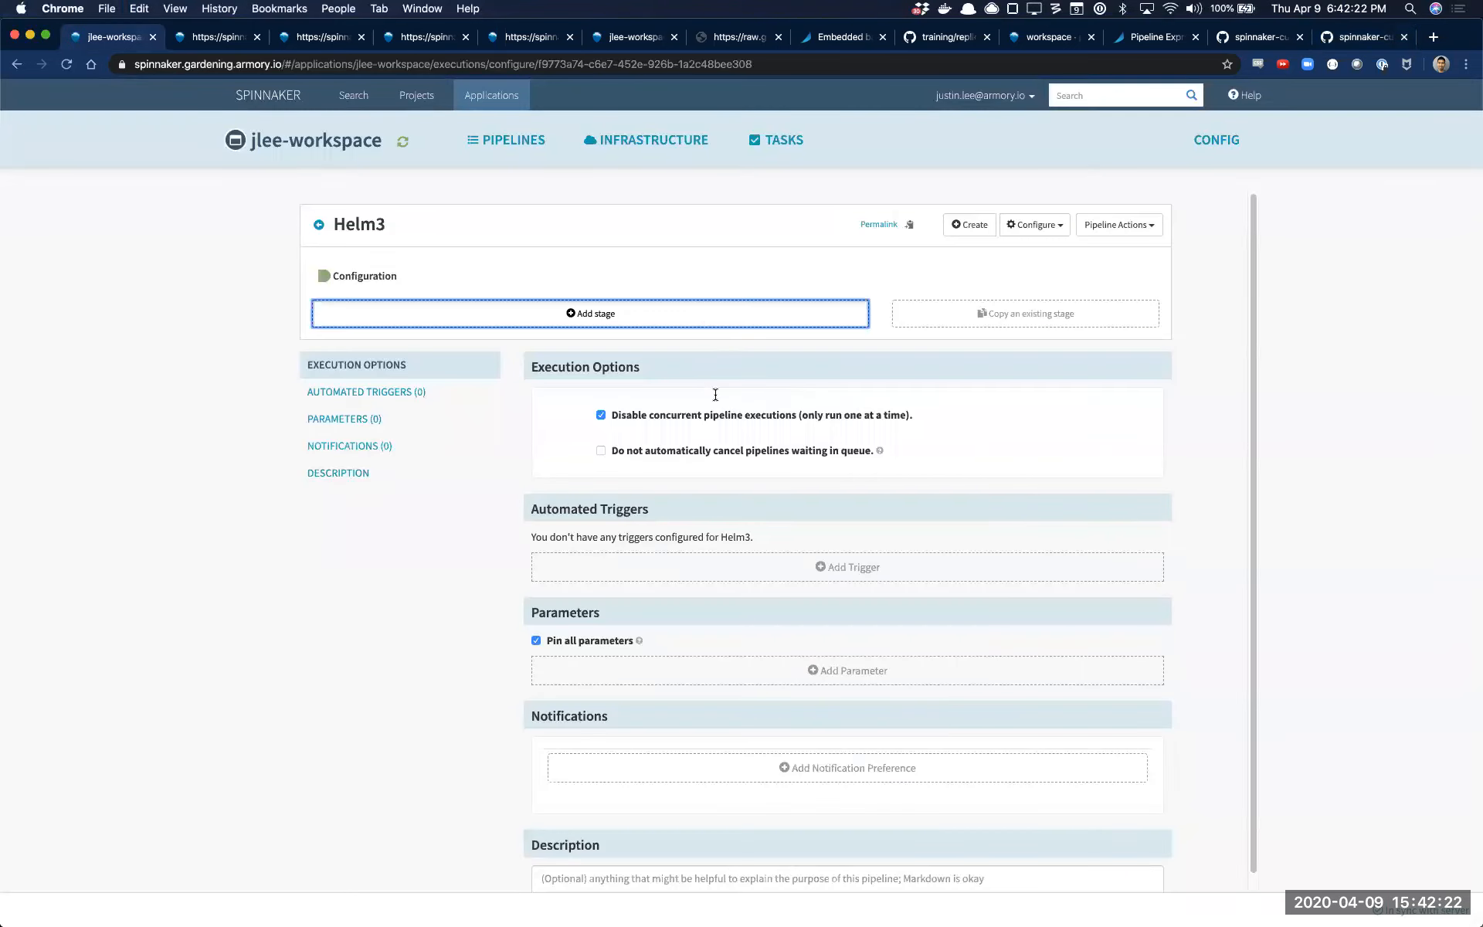
pyautogui.click(735, 378)
pyautogui.write('riu')
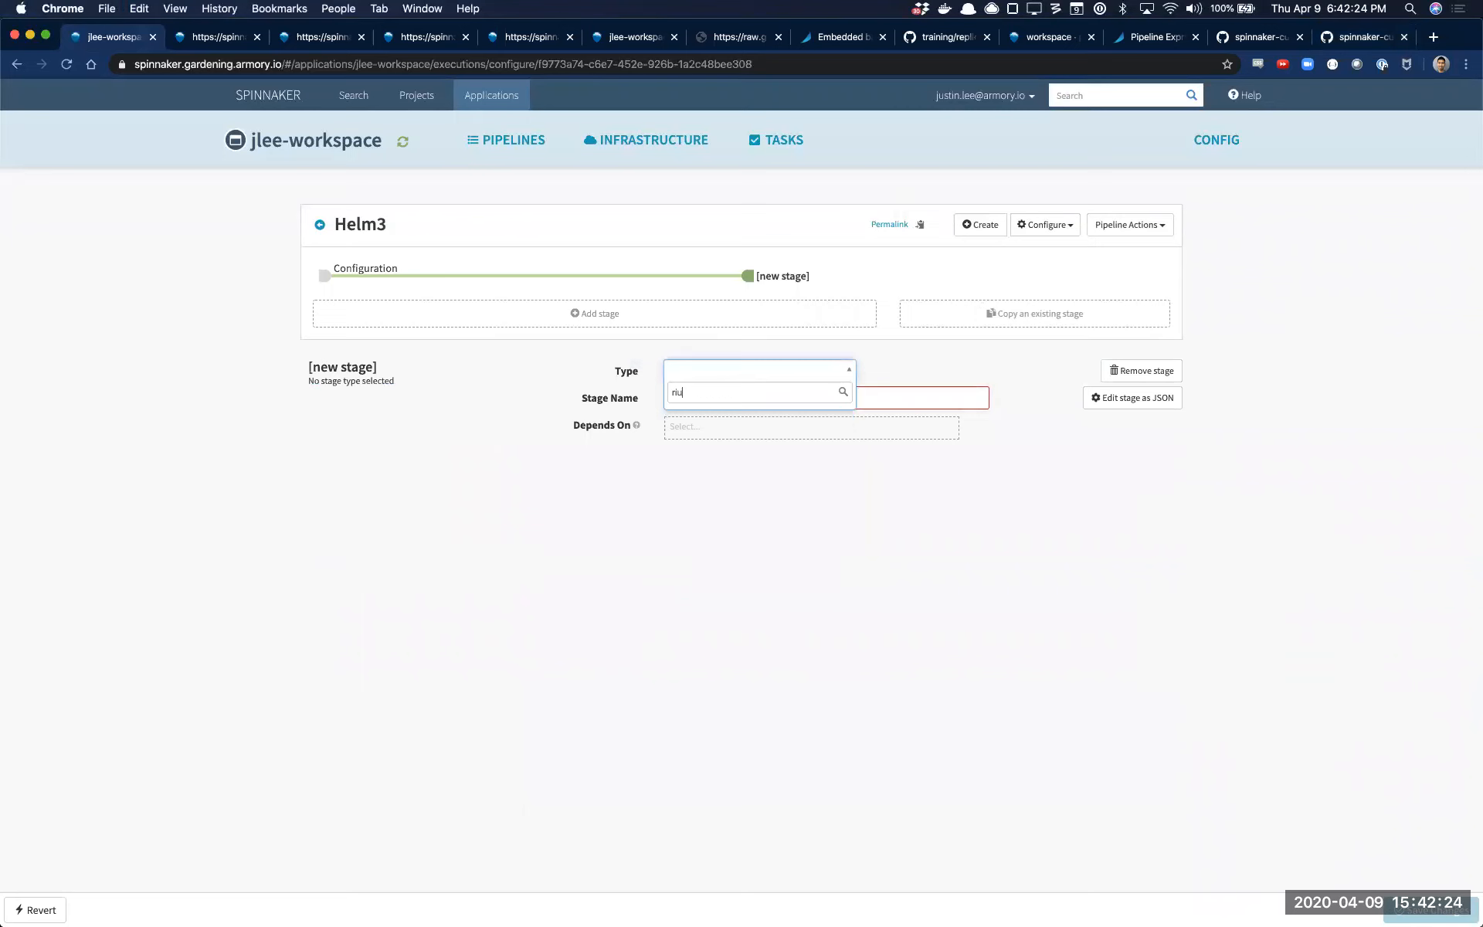
pyautogui.press('Return')
# Choose the stage's account and paste the copied helm3-generator Job manifest into its text manifest
pyautogui.click(726, 550)
pyautogui.click(715, 563)
pyautogui.click(648, 729)
pyautogui.press('super+v')
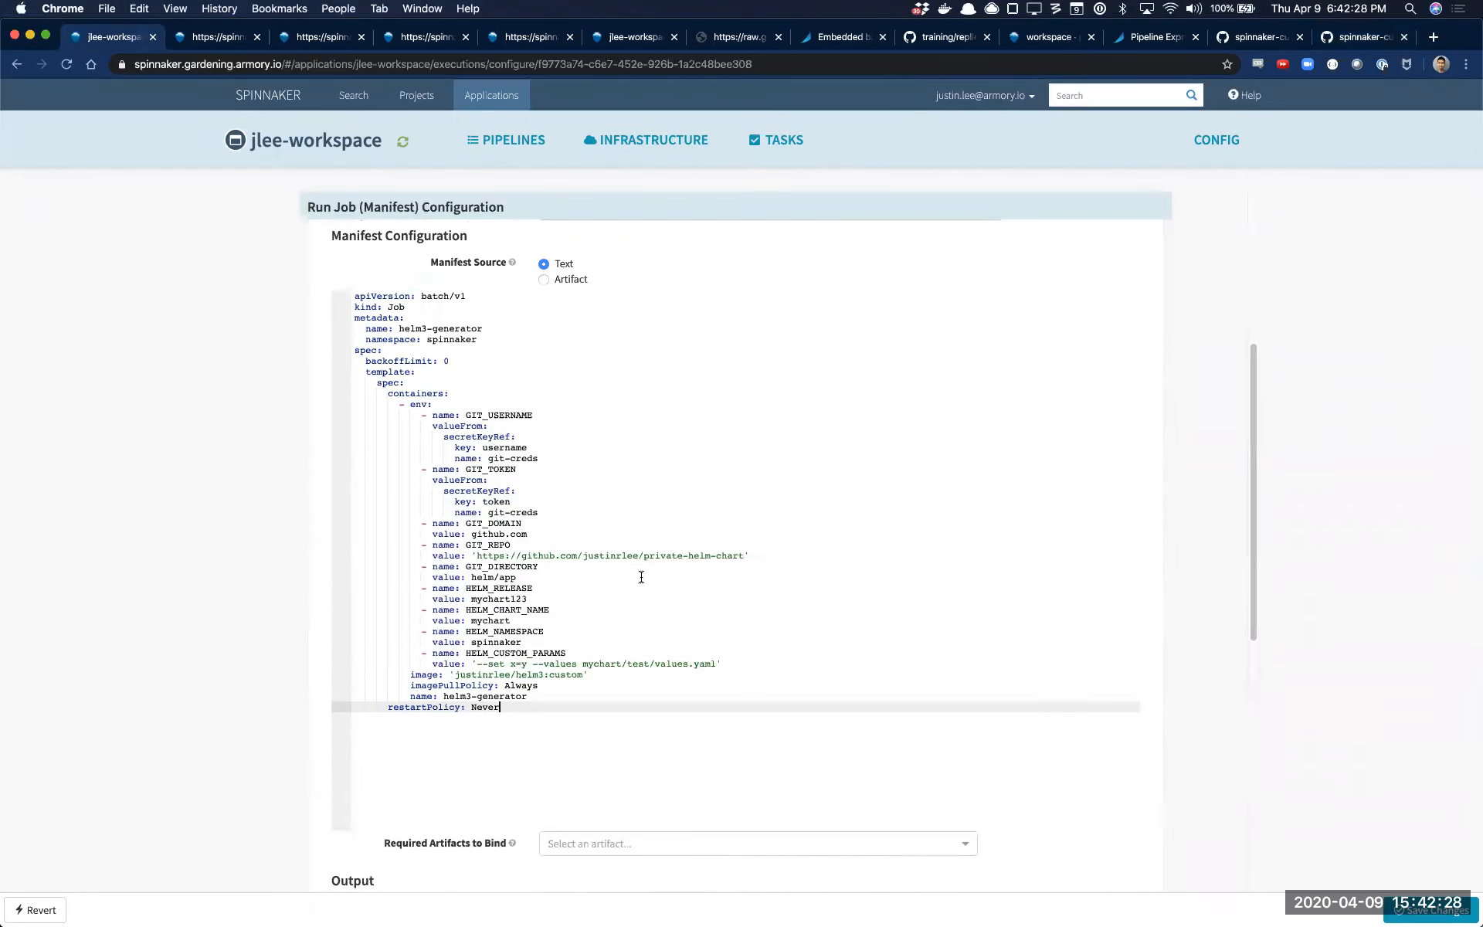
# Change the repository name in the manifest's GIT_REPO URL to public-helm-chart
pyautogui.doubleClick(659, 555)
pyautogui.write('[inh;o')
pyautogui.press('BackSpace')
pyautogui.press('BackSpace')
pyautogui.press('BackSpace')
pyautogui.press('BackSpace')
pyautogui.press('BackSpace')
pyautogui.press('BackSpace')
pyautogui.press('Delete')
pyautogui.write('public-=')
pyautogui.press('BackSpace')
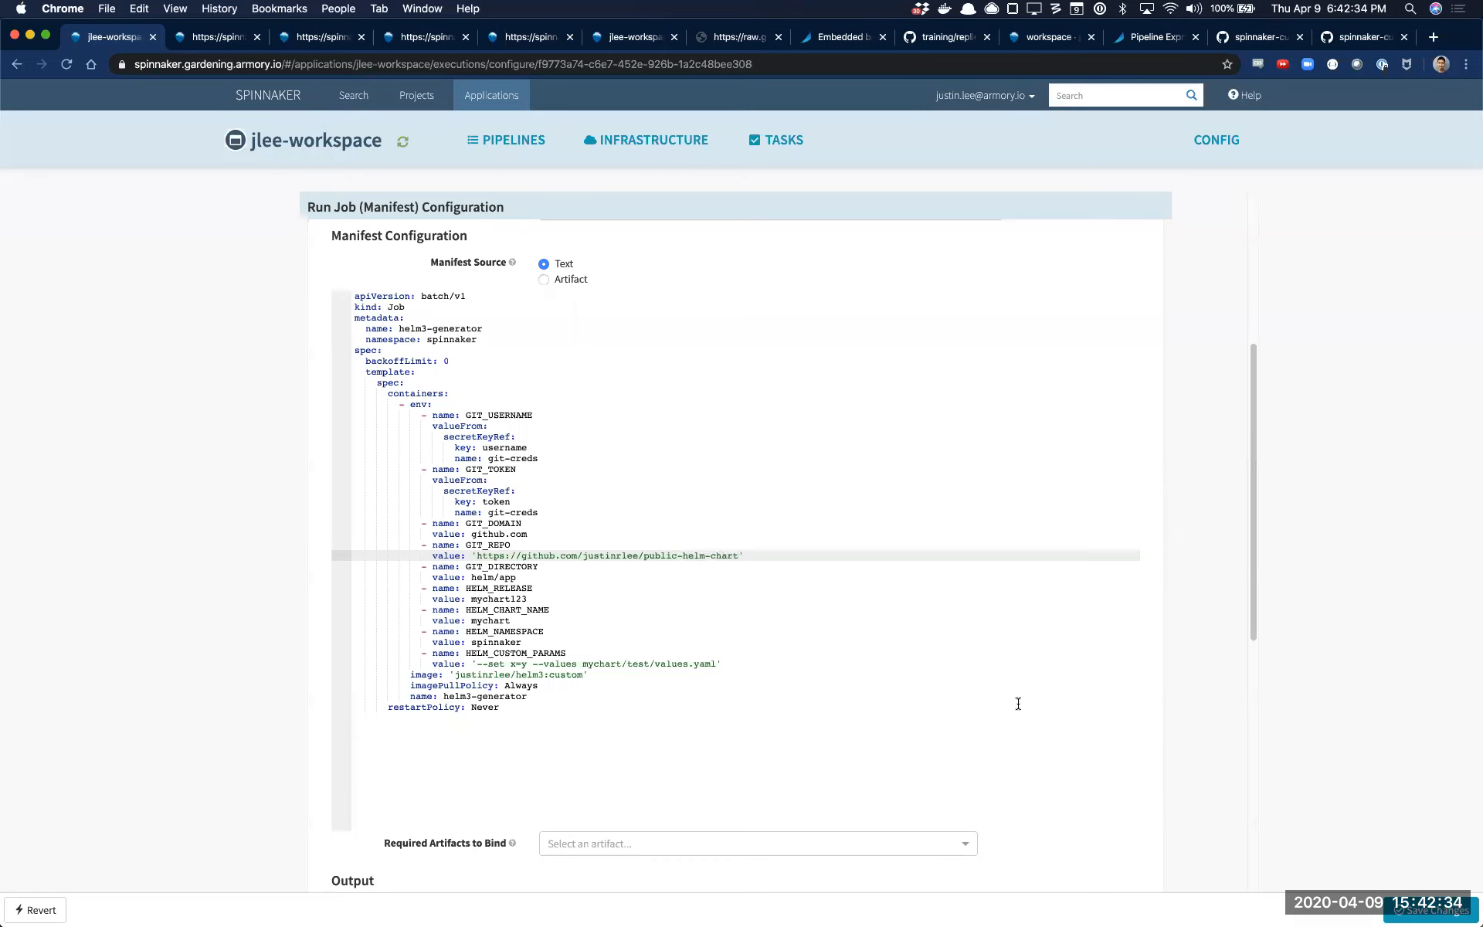
# Save the Helm3 pipeline changes and start a manual execution of Helm3
pyautogui.click(1431, 910)
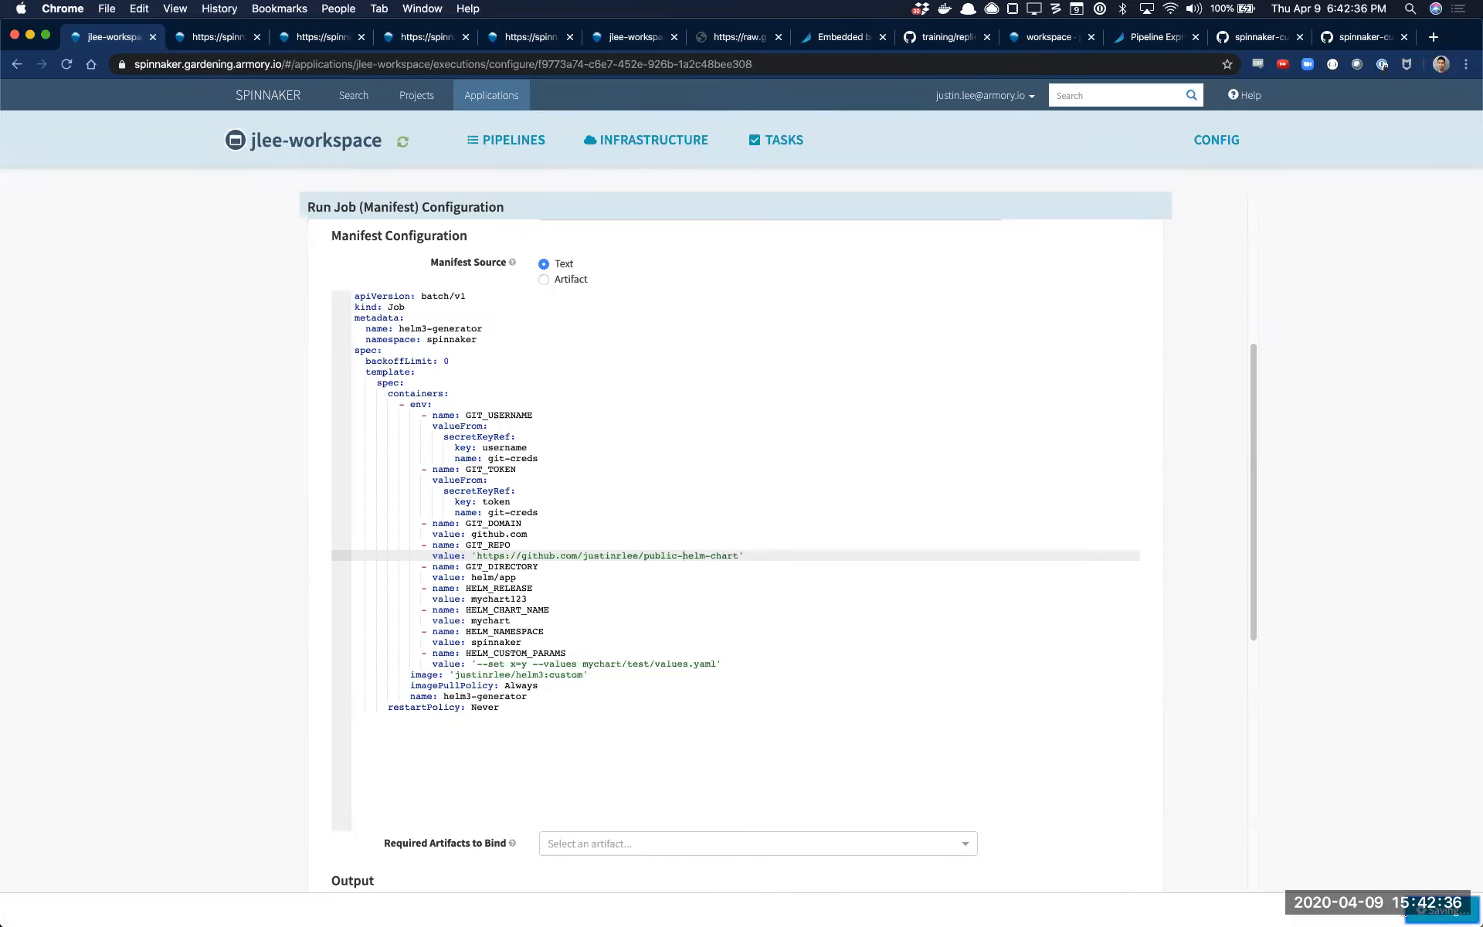
pyautogui.scroll(5, 368, 290)
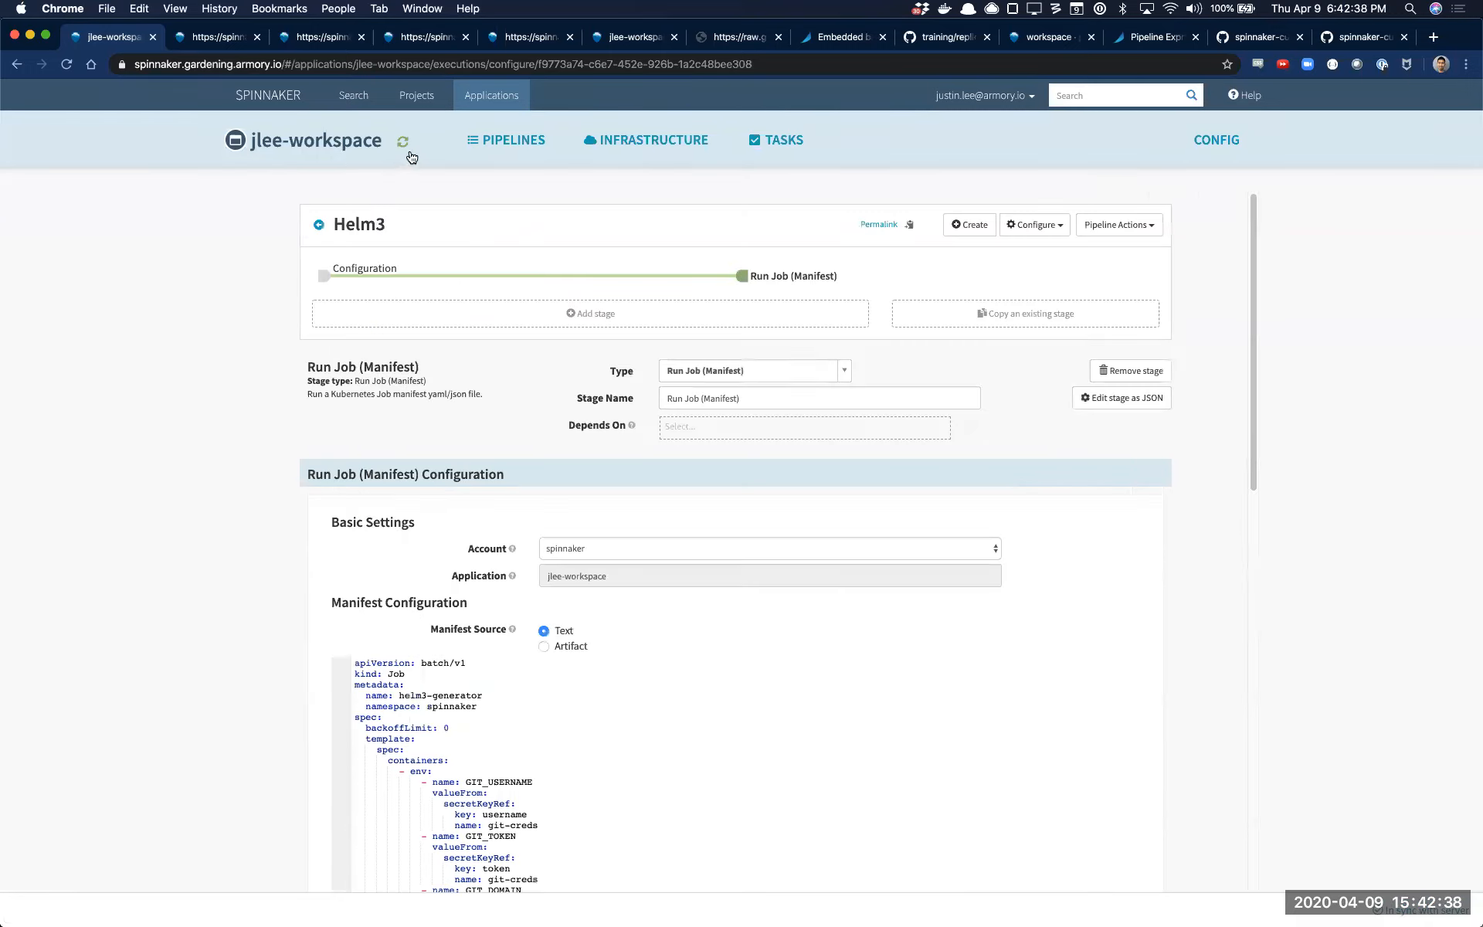
pyautogui.click(510, 141)
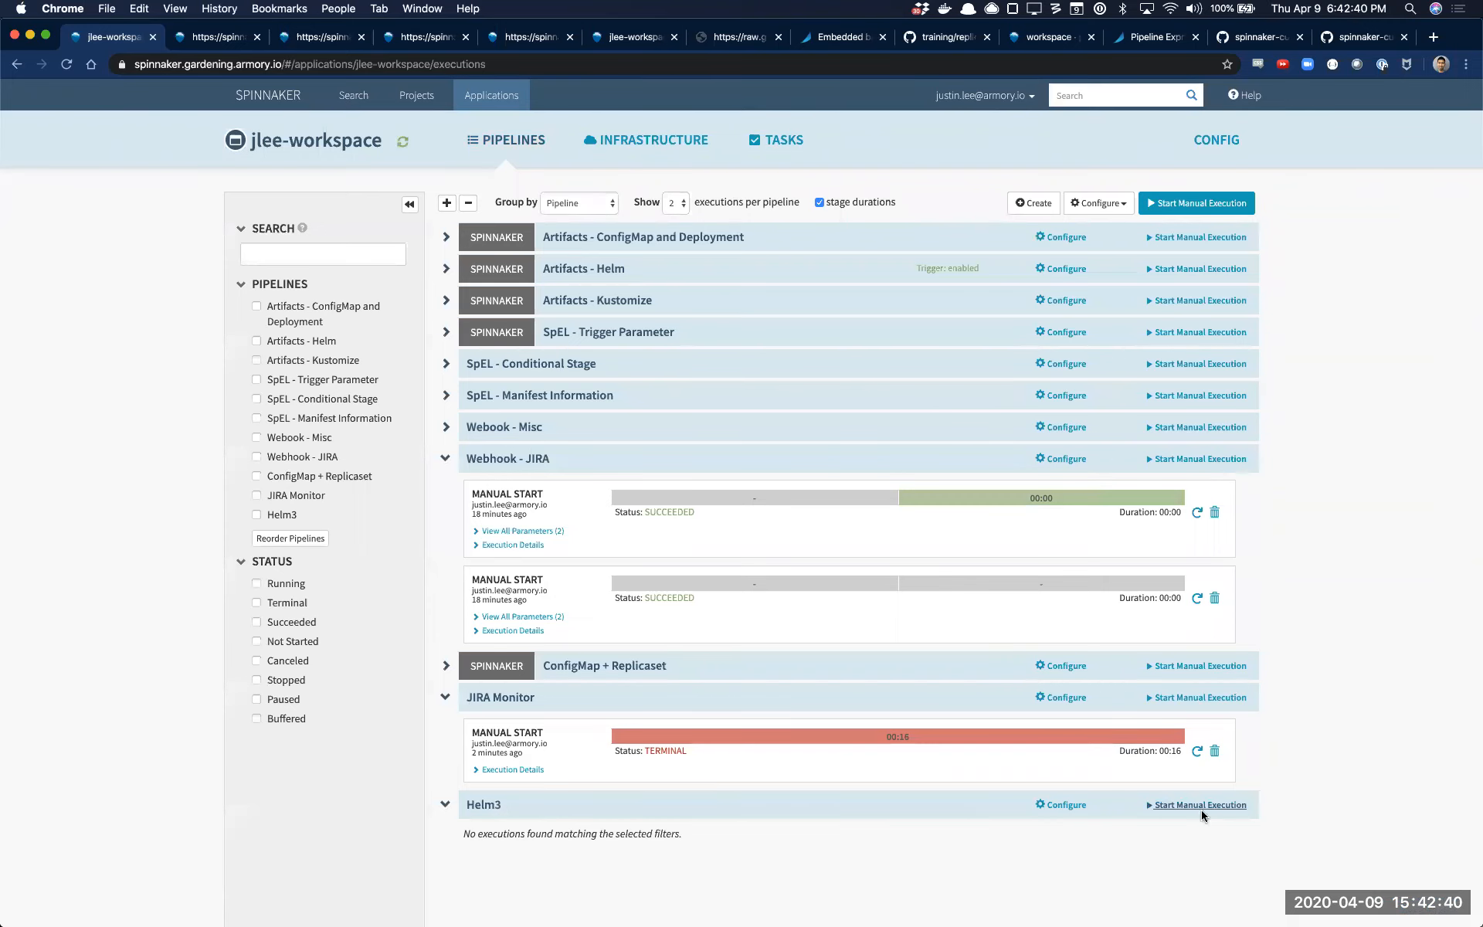
pyautogui.click(1201, 810)
pyautogui.click(937, 256)
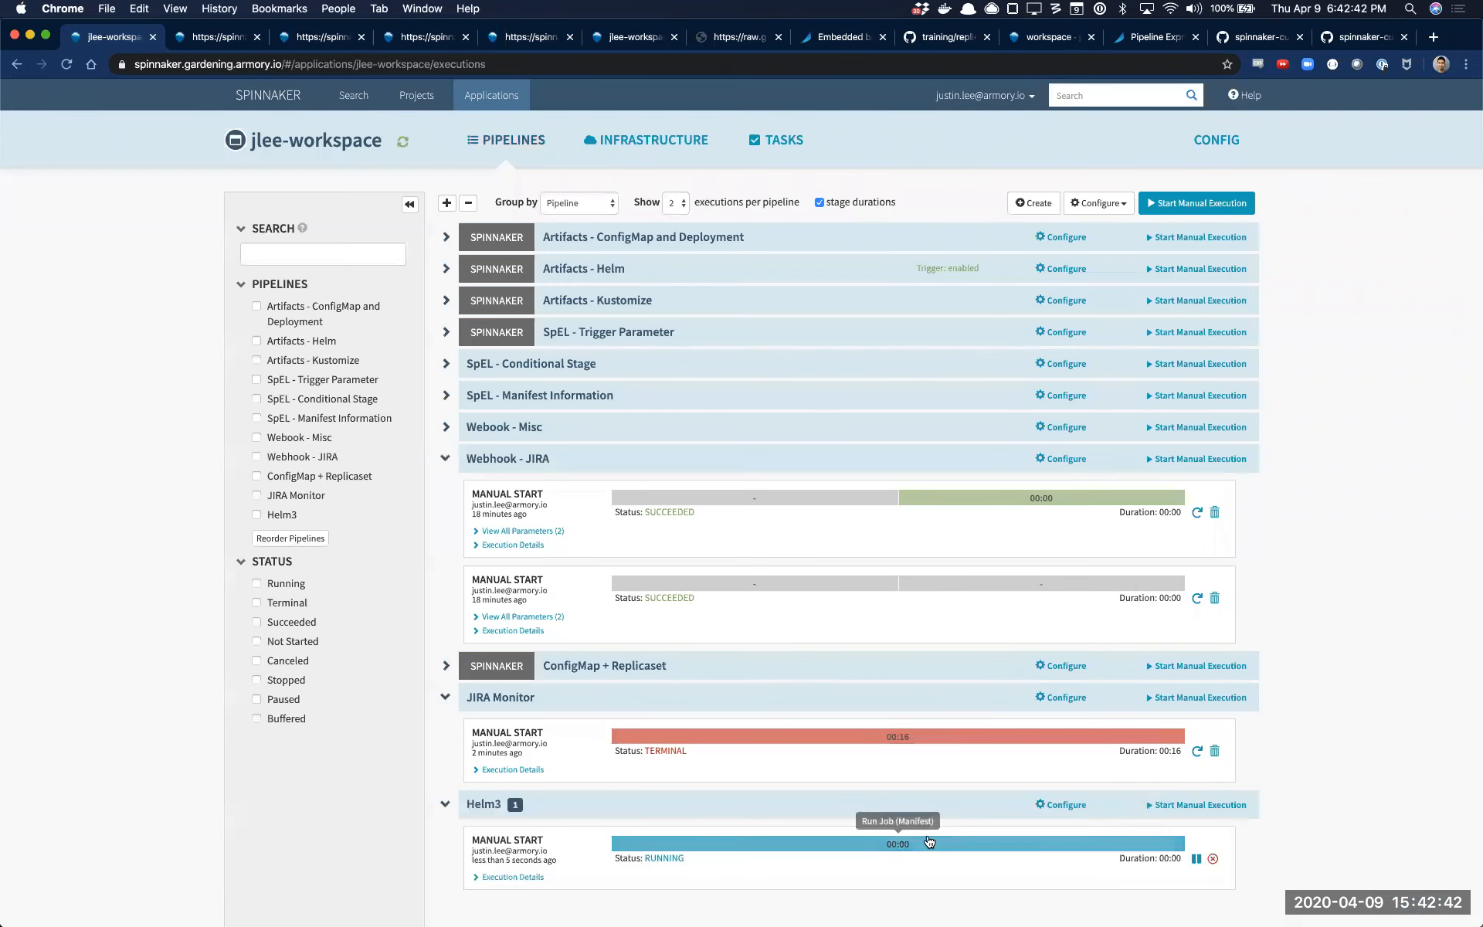
# Examine the running Helm3 job's console output, including the rendered chart and the full SPINNAKER_CONFIG_JSON line
pyautogui.click(929, 841)
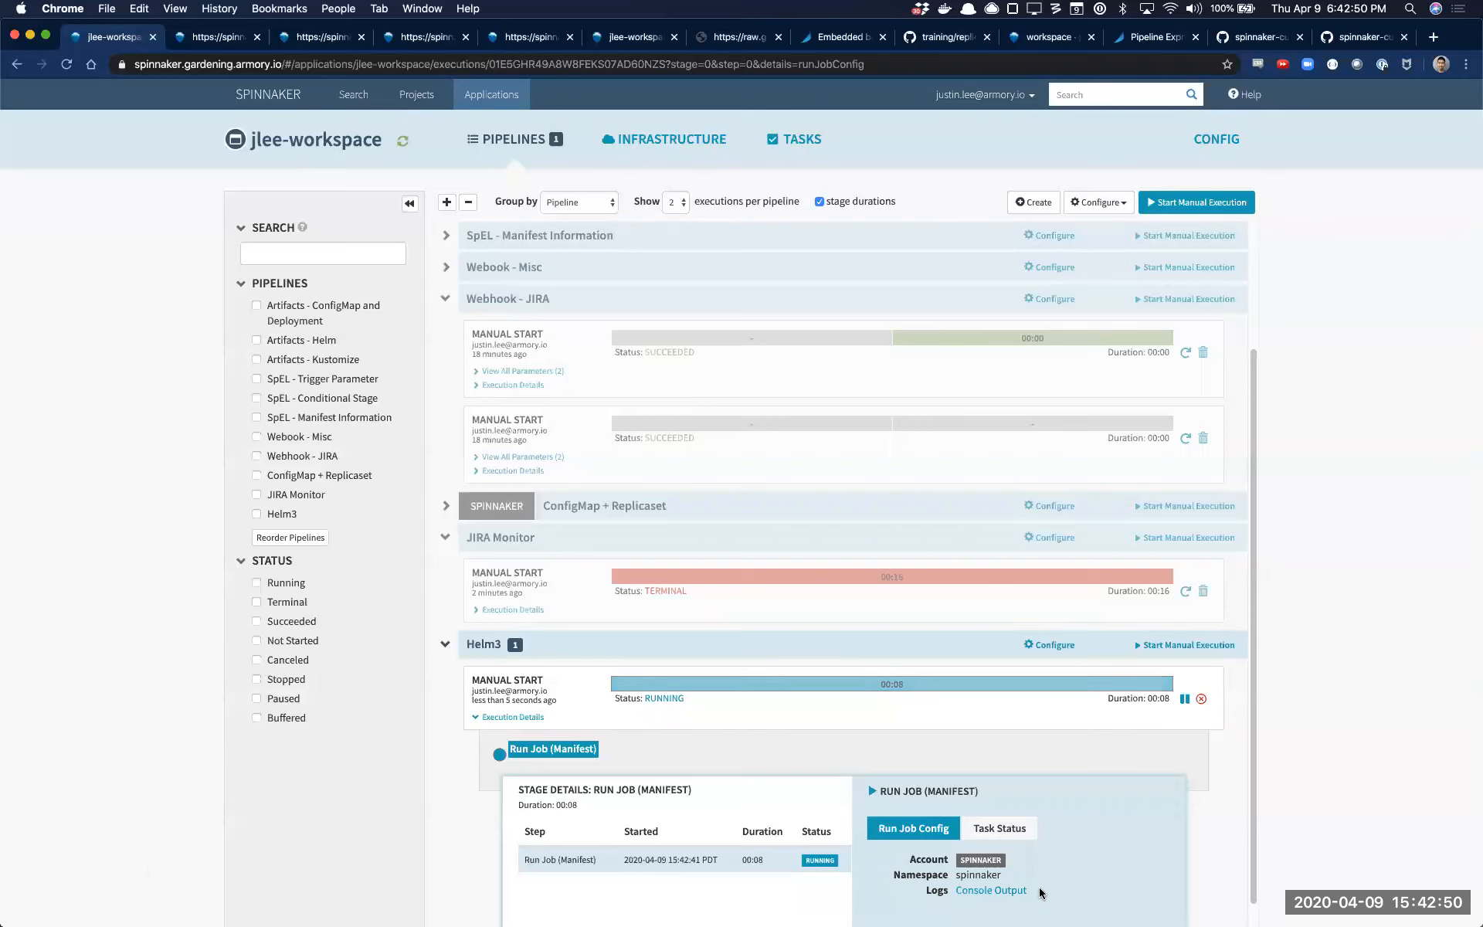
pyautogui.click(1017, 890)
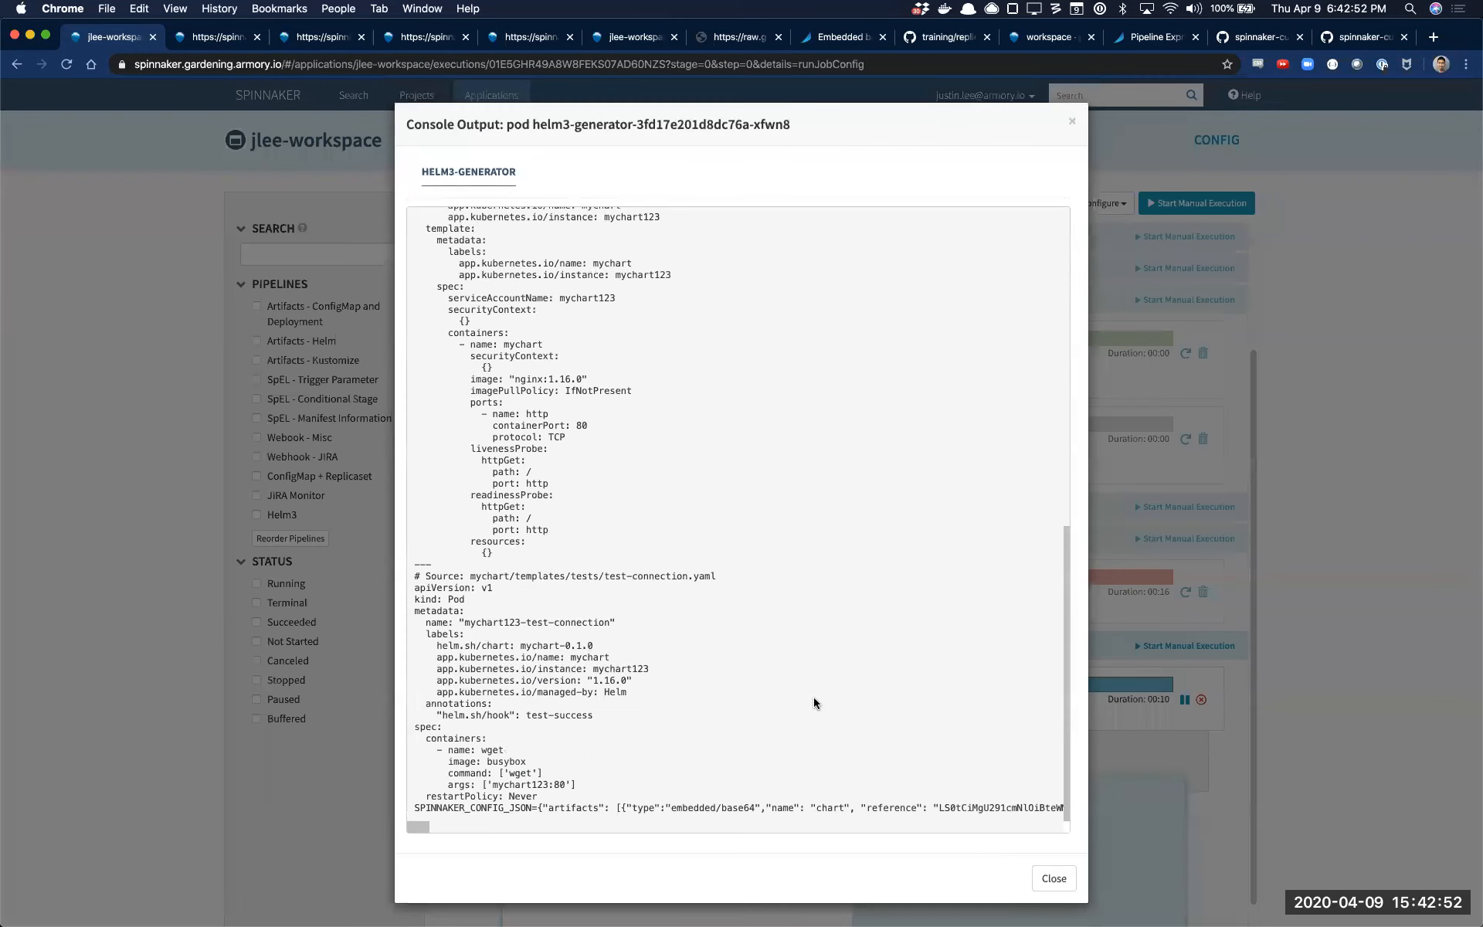
pyautogui.scroll(9, 763, 581)
pyautogui.scroll(-9, 692, 605)
pyautogui.moveTo(423, 824); pyautogui.dragTo(1049, 835)
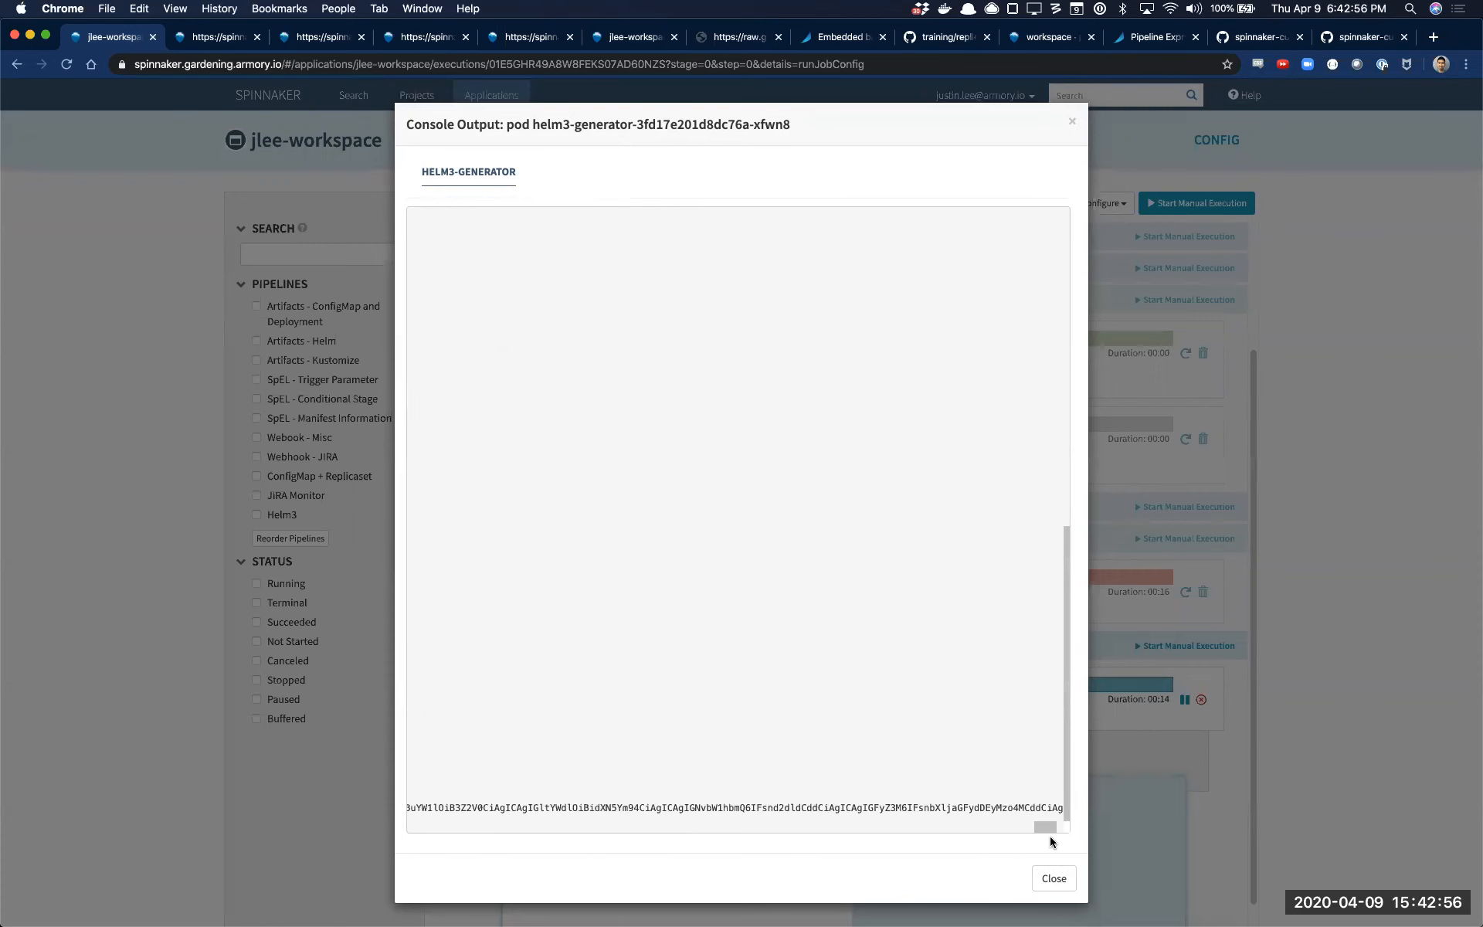
pyautogui.click(1054, 878)
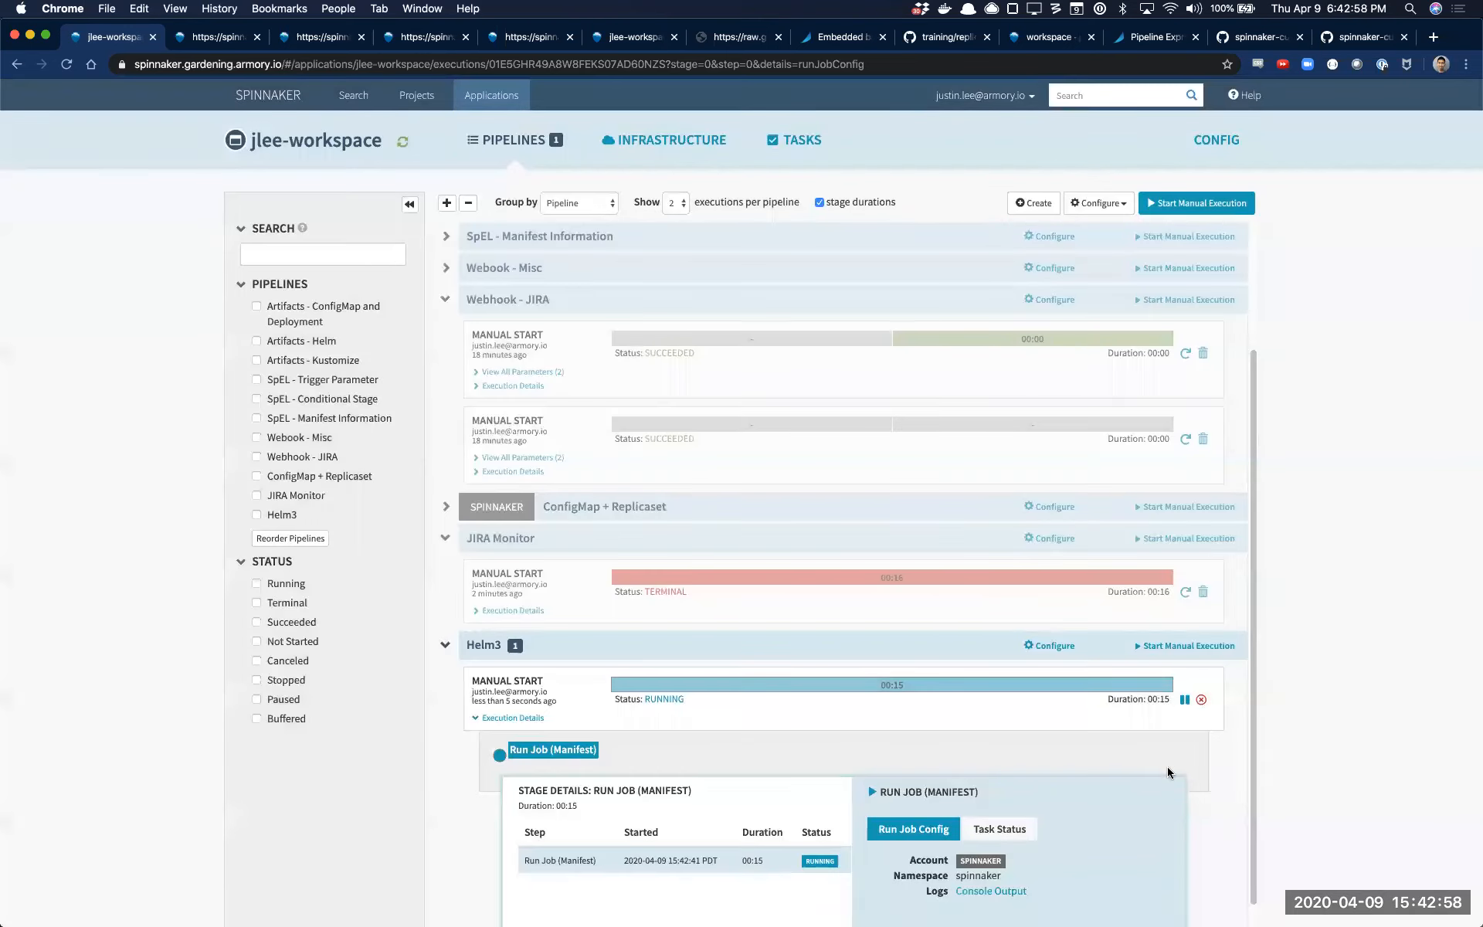
# Reopen the Helm3 pipeline configuration and set the Run Job stage to capture its output from Logs
pyautogui.click(1068, 651)
pyautogui.scroll(-10, 793, 432)
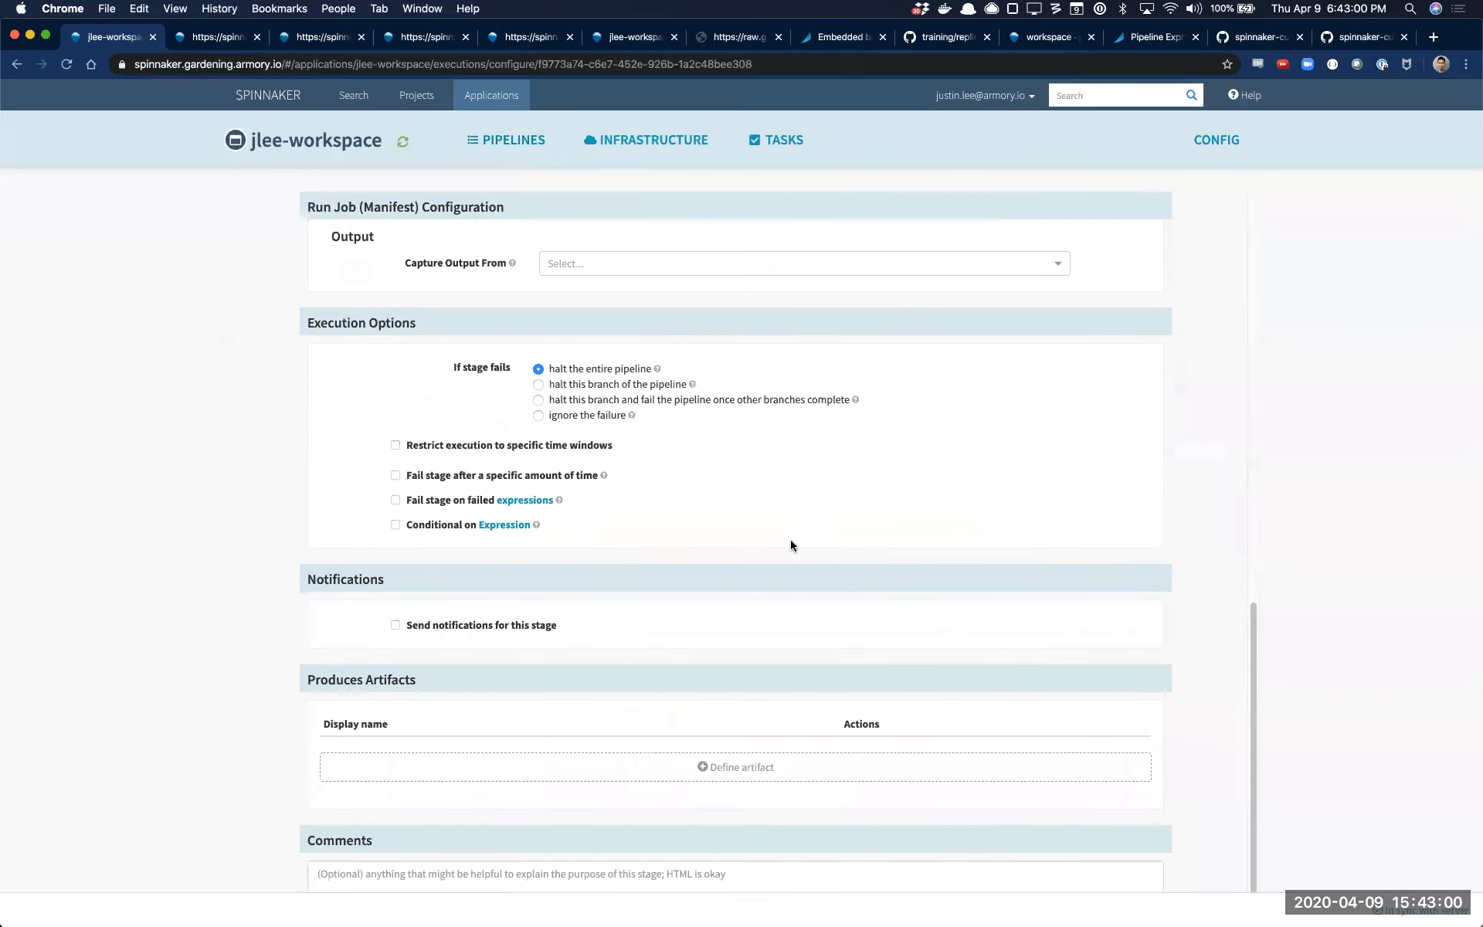
pyautogui.scroll(10, 1035, 490)
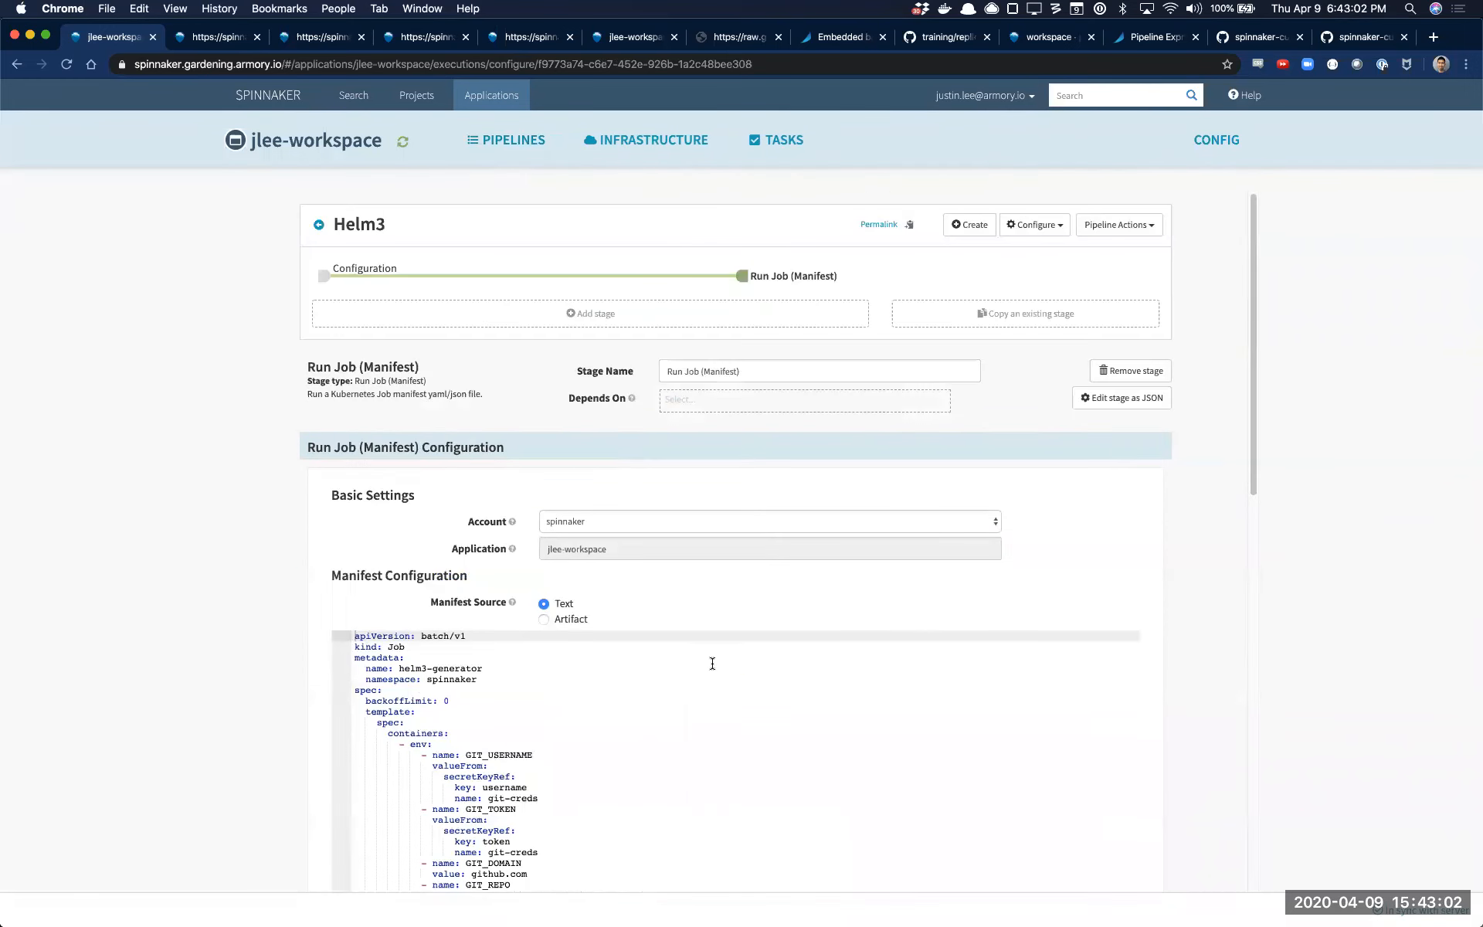
pyautogui.scroll(-8, 712, 663)
pyautogui.click(618, 607)
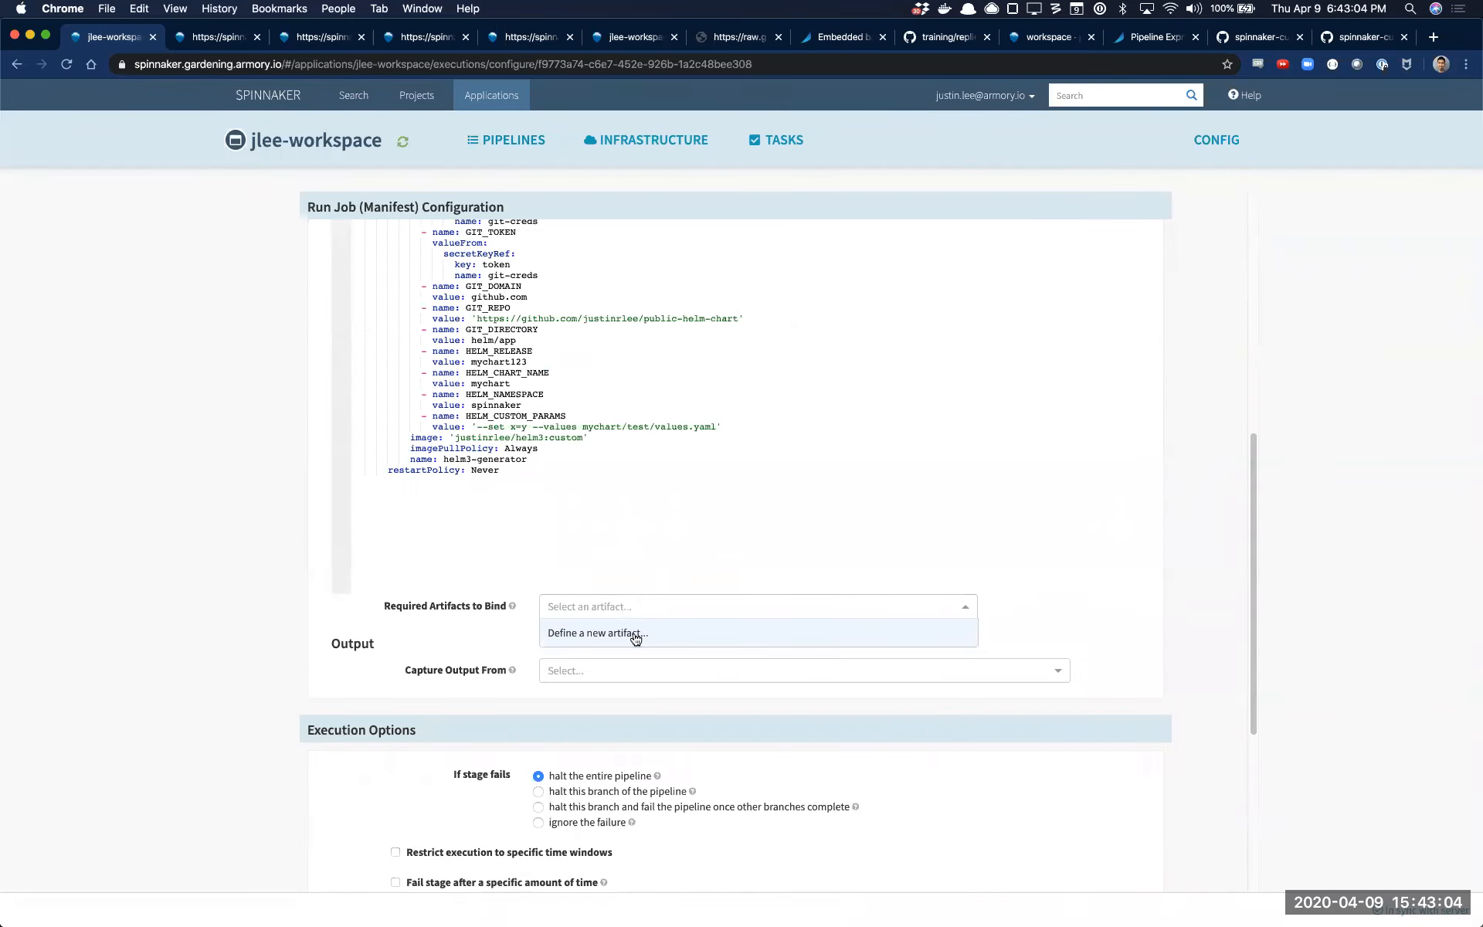
pyautogui.click(645, 671)
pyautogui.click(647, 722)
pyautogui.click(652, 699)
# Set the output container name to helm3-generator, matching the manifest's container, and save the pipeline
pyautogui.scroll(2, 553, 536)
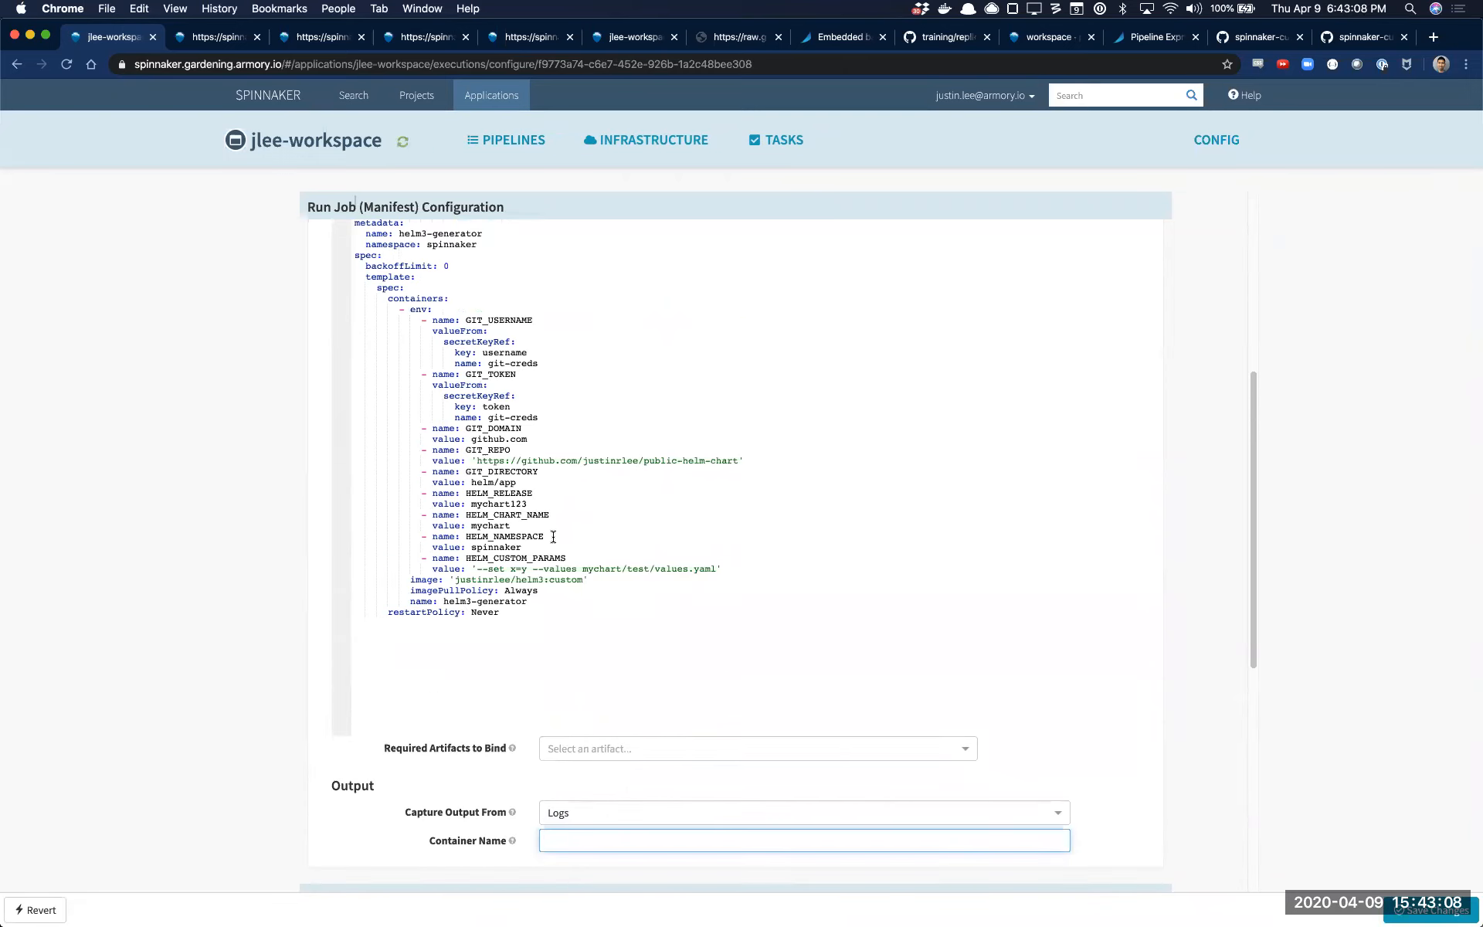
pyautogui.write('helm3-genera')
pyautogui.click(1435, 912)
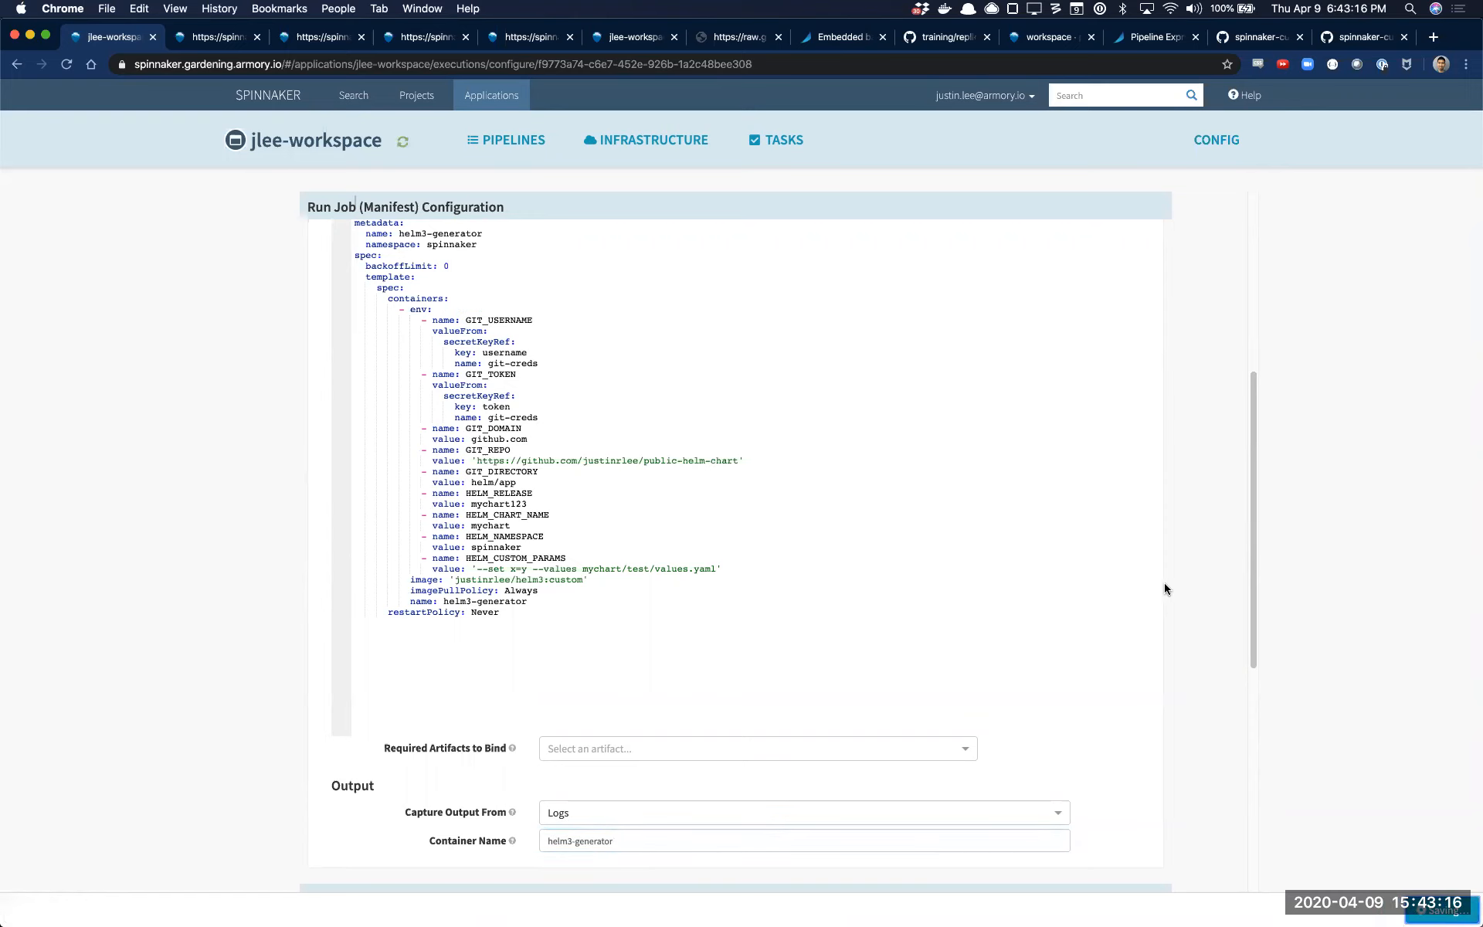
# Define a produced artifact for the Run Job stage and set its account to embedded-artifact
pyautogui.scroll(-10, 1167, 618)
pyautogui.click(687, 720)
pyautogui.click(768, 302)
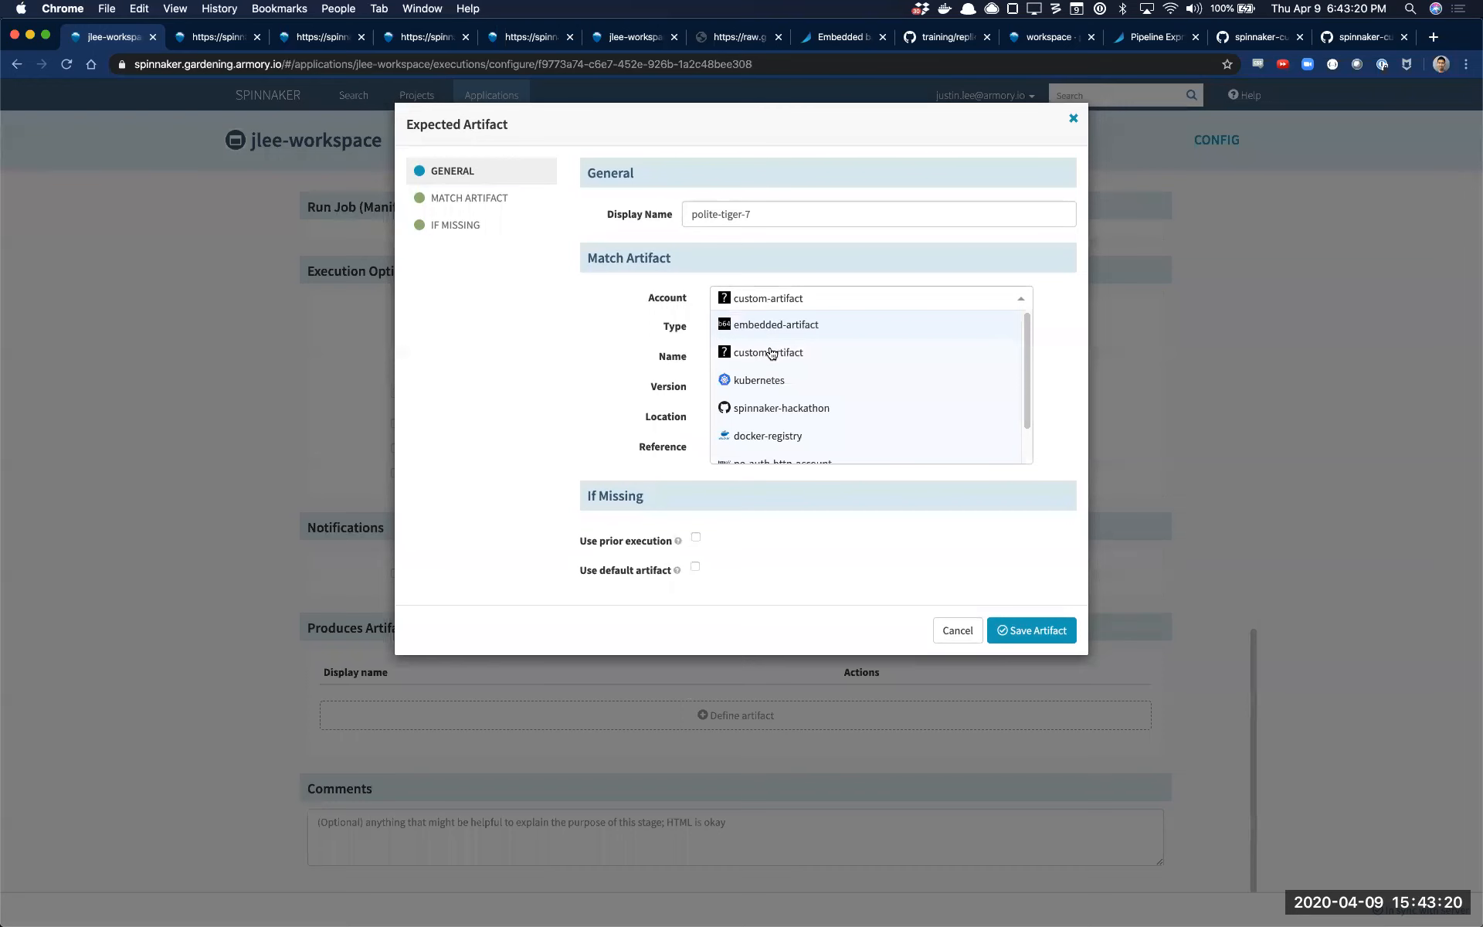
pyautogui.click(773, 326)
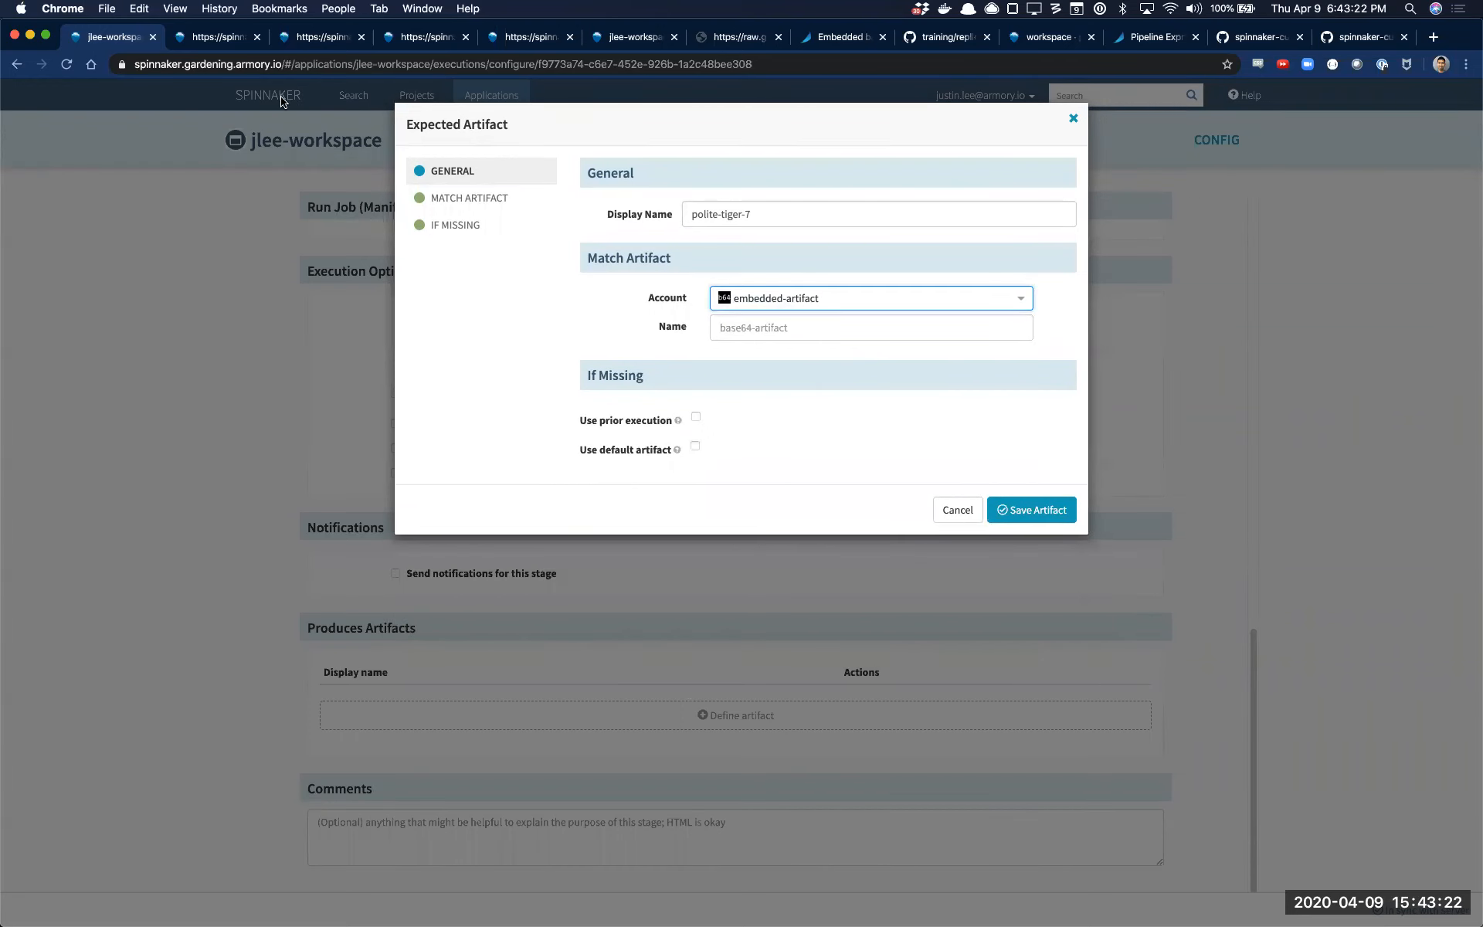
# Close the surplus JSON tabs and look up the artifact name in the Helm3 execution's console output in another tab
pyautogui.hotkey('ctrl', 'Tab')
pyautogui.press('super+w')
pyautogui.press('super+w')
pyautogui.press('super+w')
pyautogui.press('super+w')
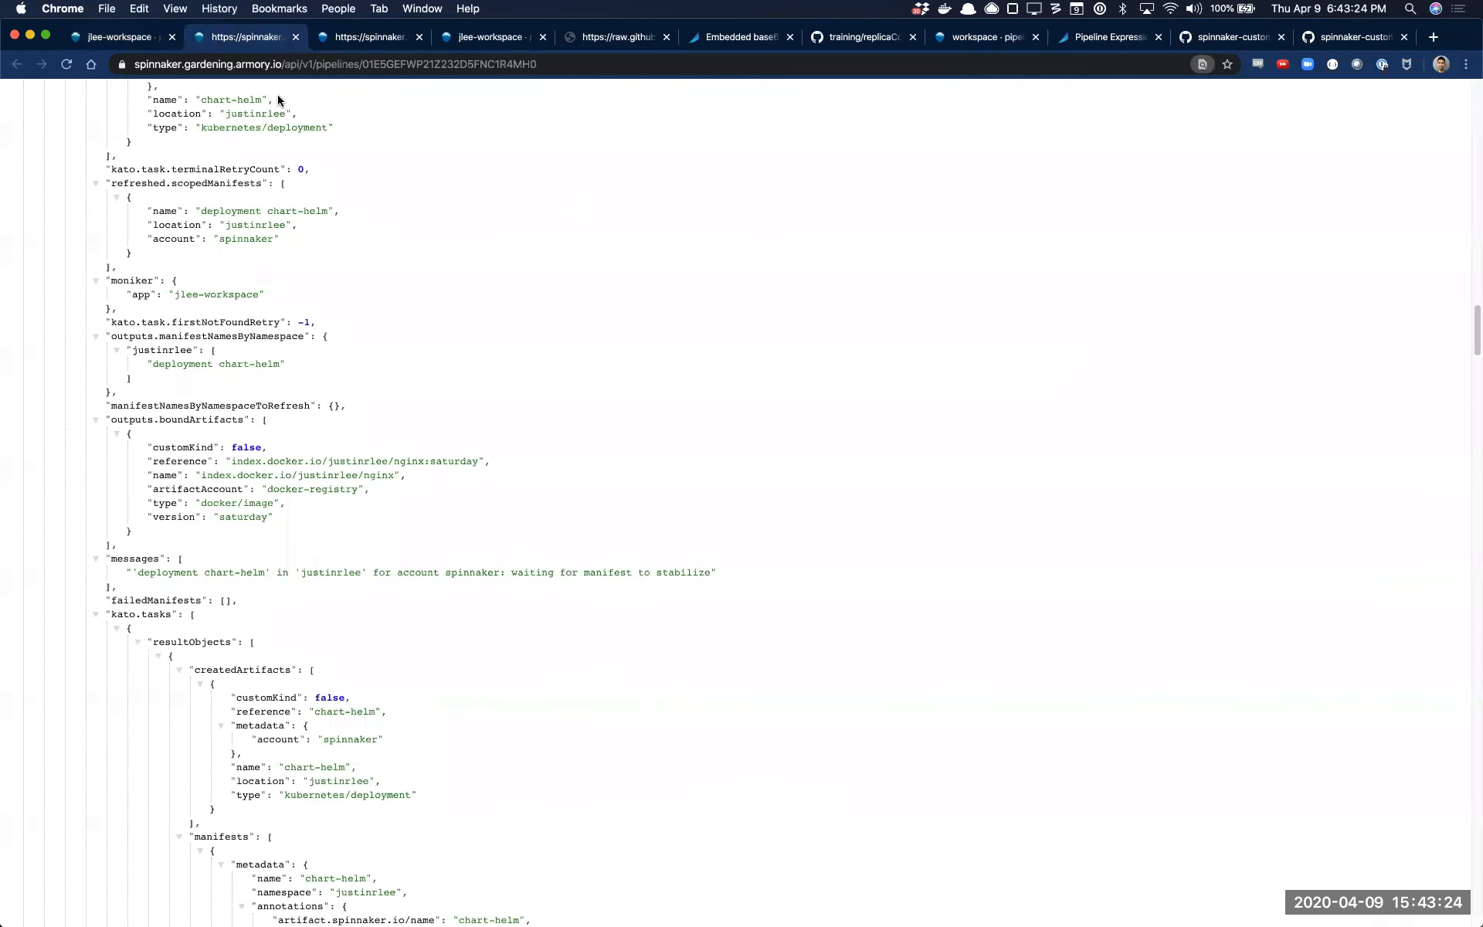
pyautogui.click(516, 141)
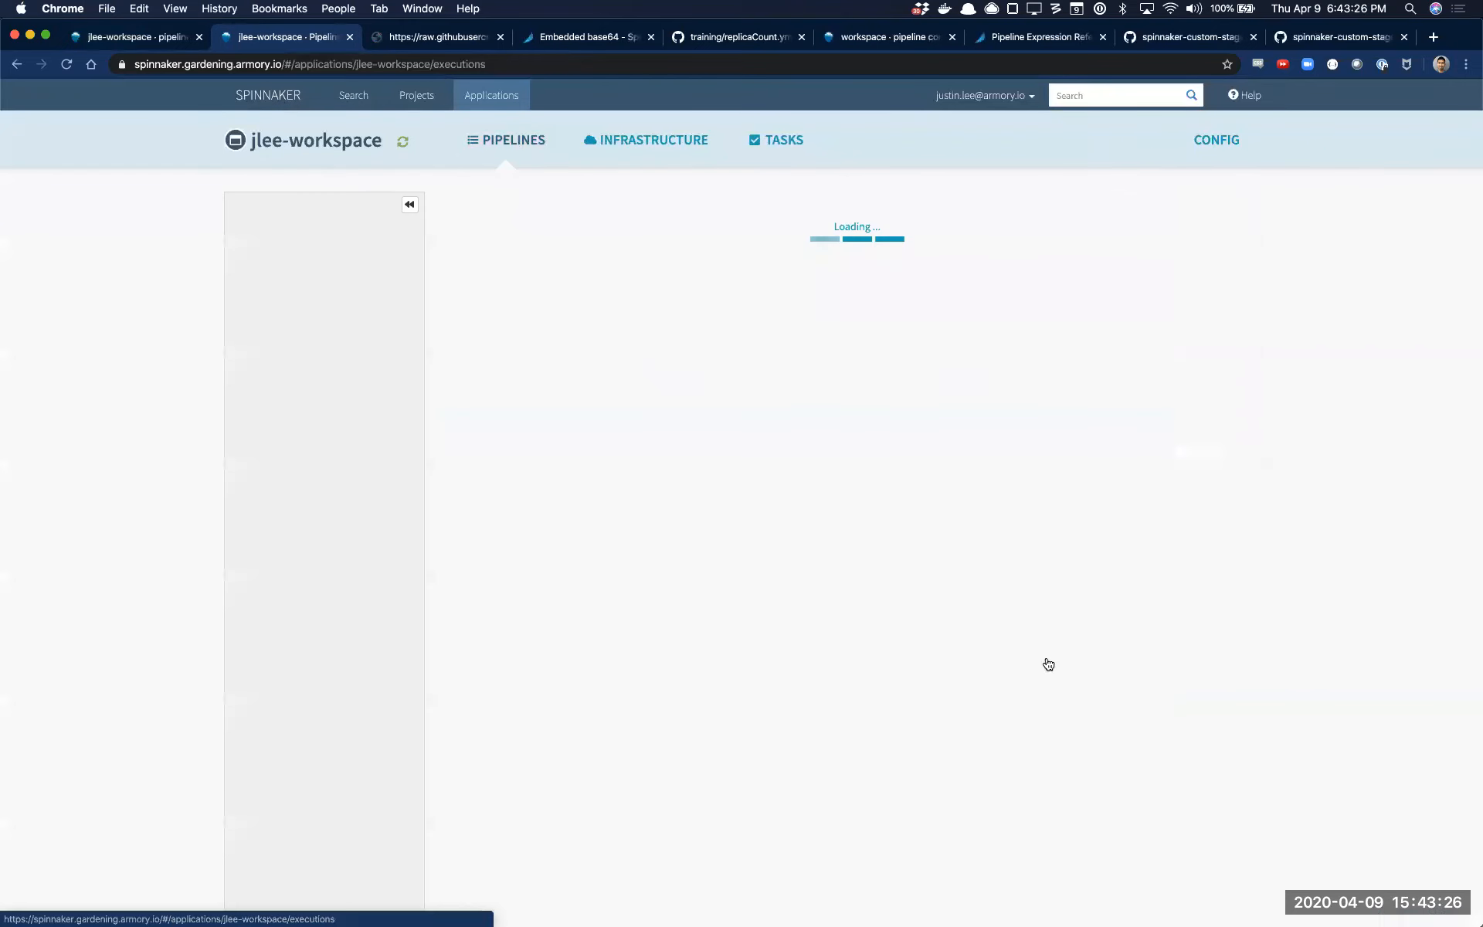
pyautogui.click(976, 845)
pyautogui.click(980, 863)
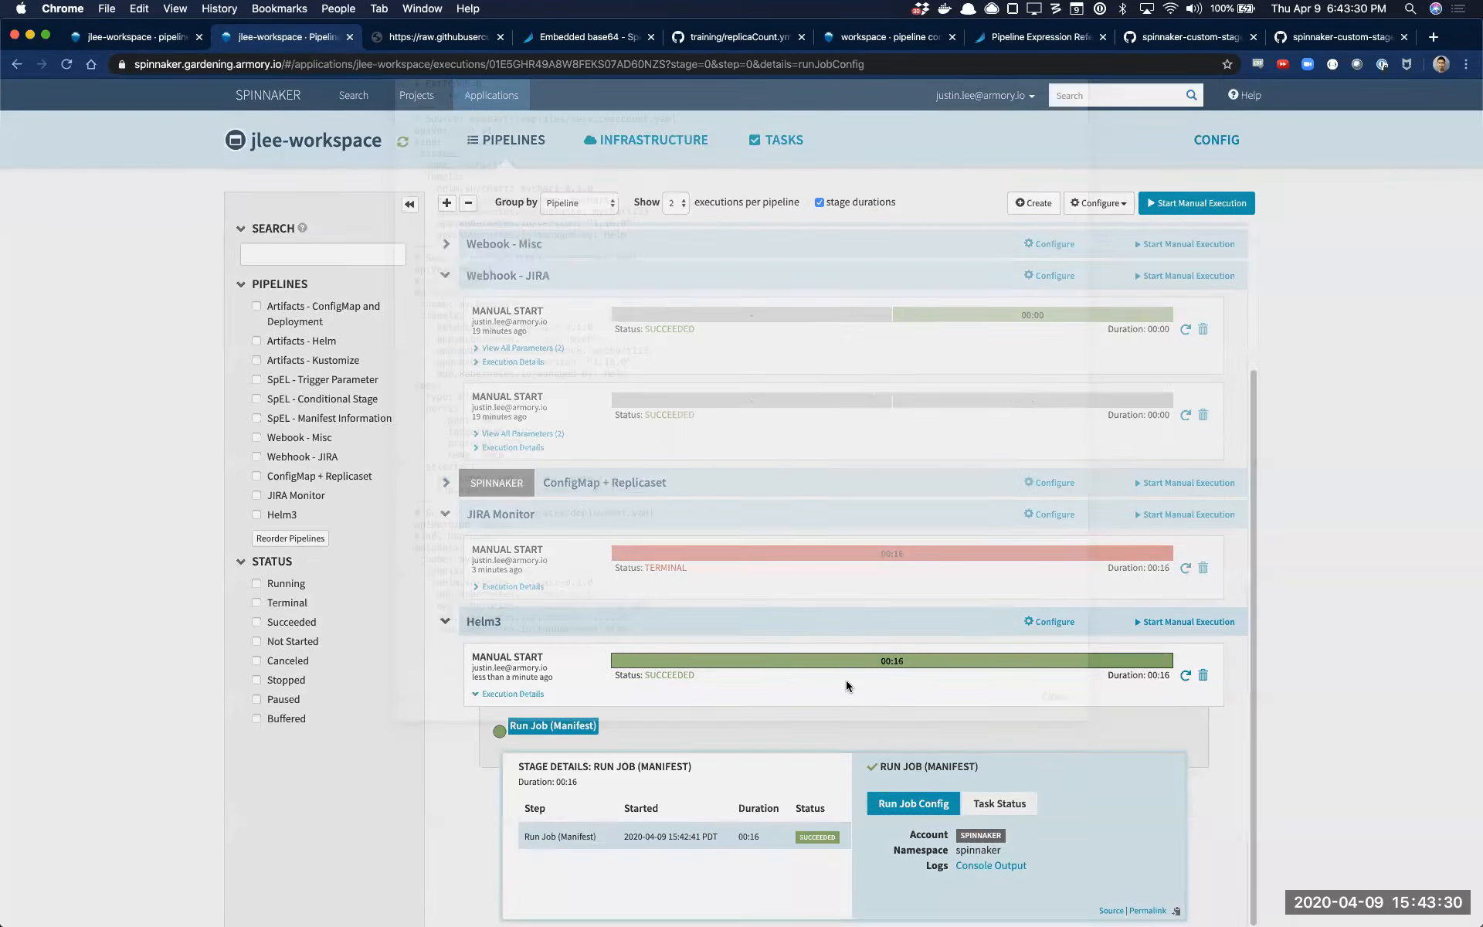
pyautogui.moveTo(428, 827); pyautogui.dragTo(395, 832)
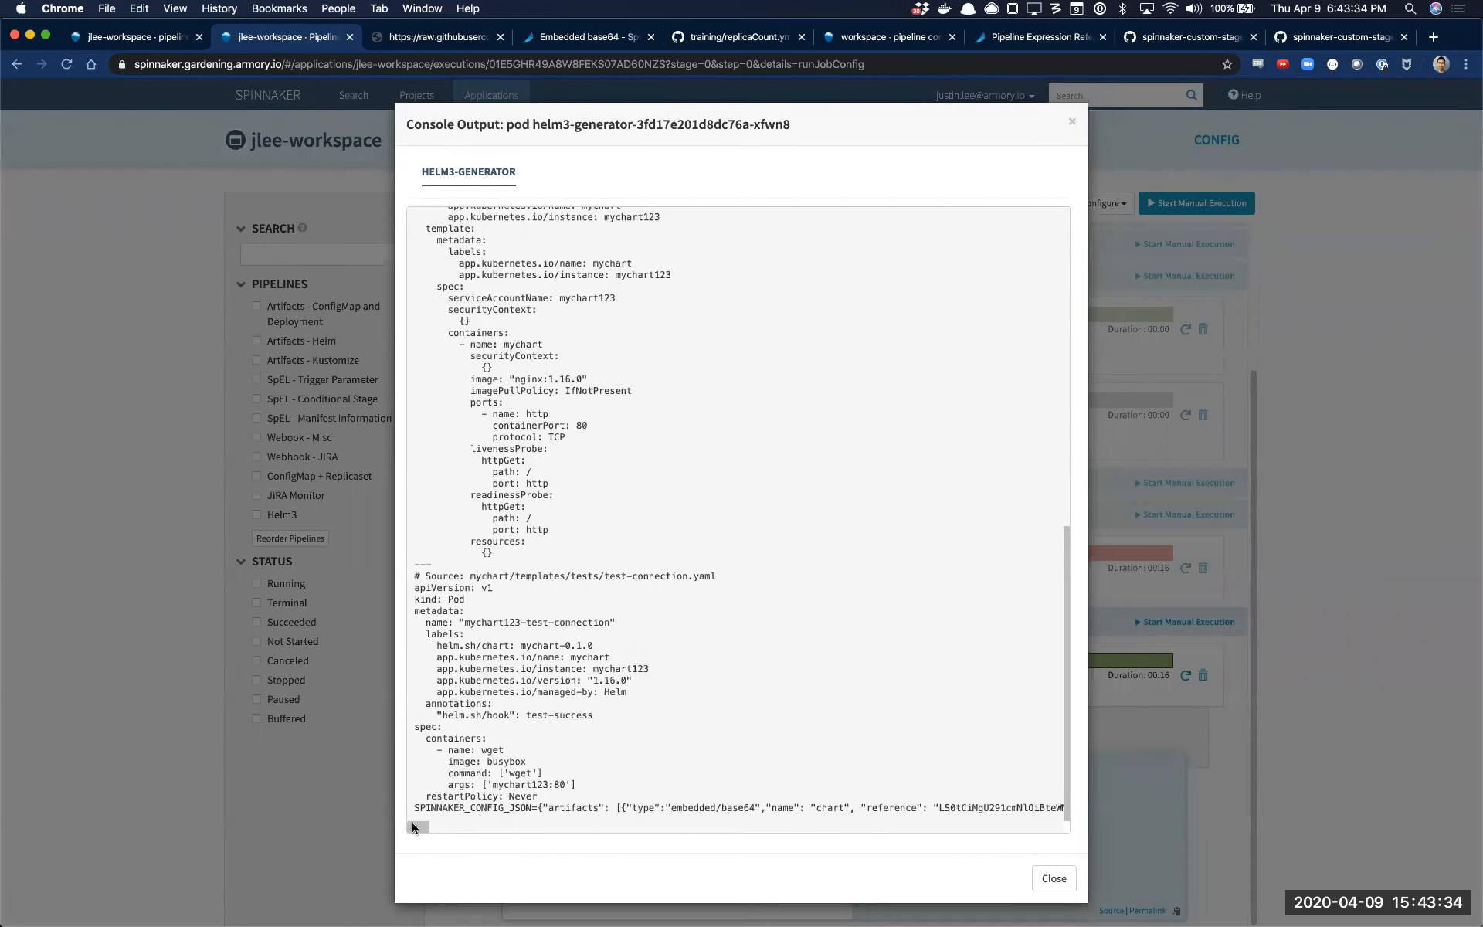
# Return to the expected artifact in the first tab, name the base64 artifact chart and save it
pyautogui.press('super+1')
pyautogui.click(782, 338)
pyautogui.write('chart')
pyautogui.click(1031, 509)
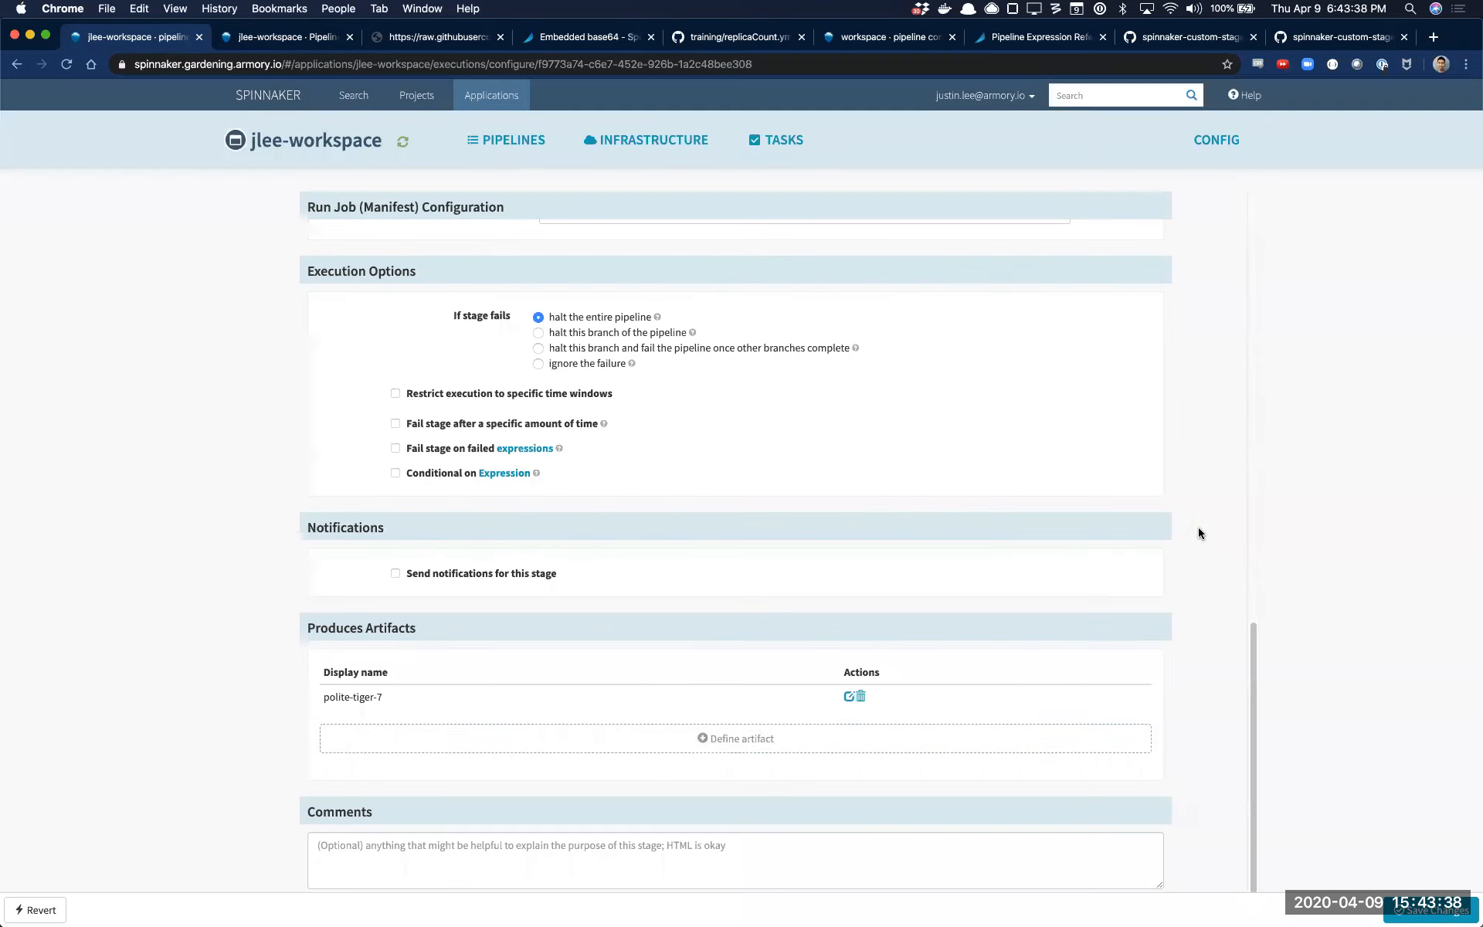
# Add a Deploy (Manifest) stage after the Run Job (Manifest) stage
pyautogui.scroll(15, 1142, 672)
pyautogui.click(738, 313)
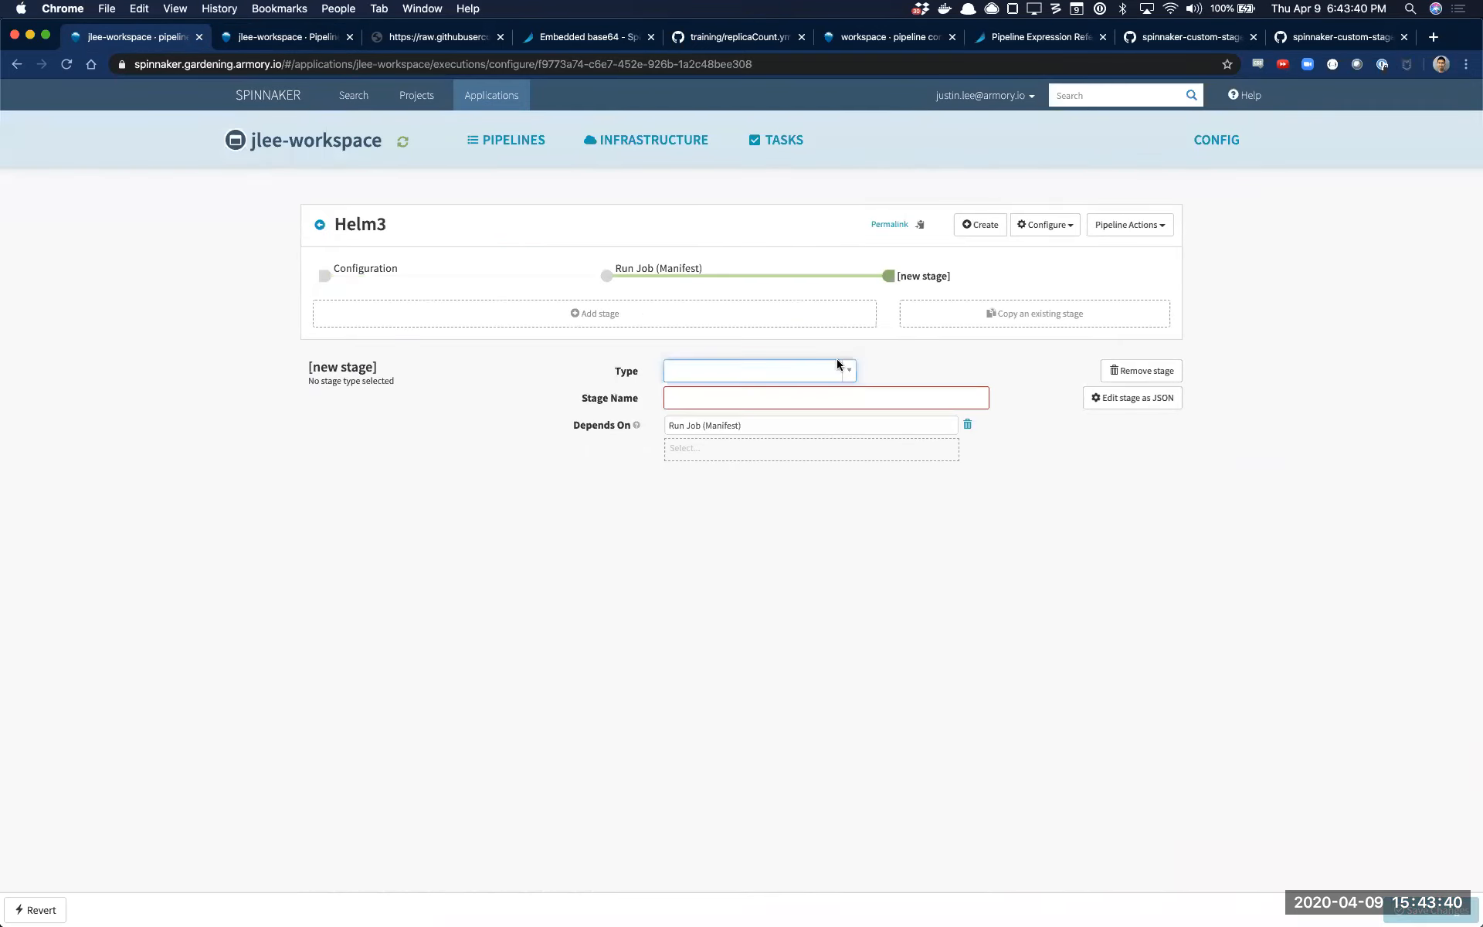
pyautogui.click(837, 364)
pyautogui.write('de')
pyautogui.press('Return')
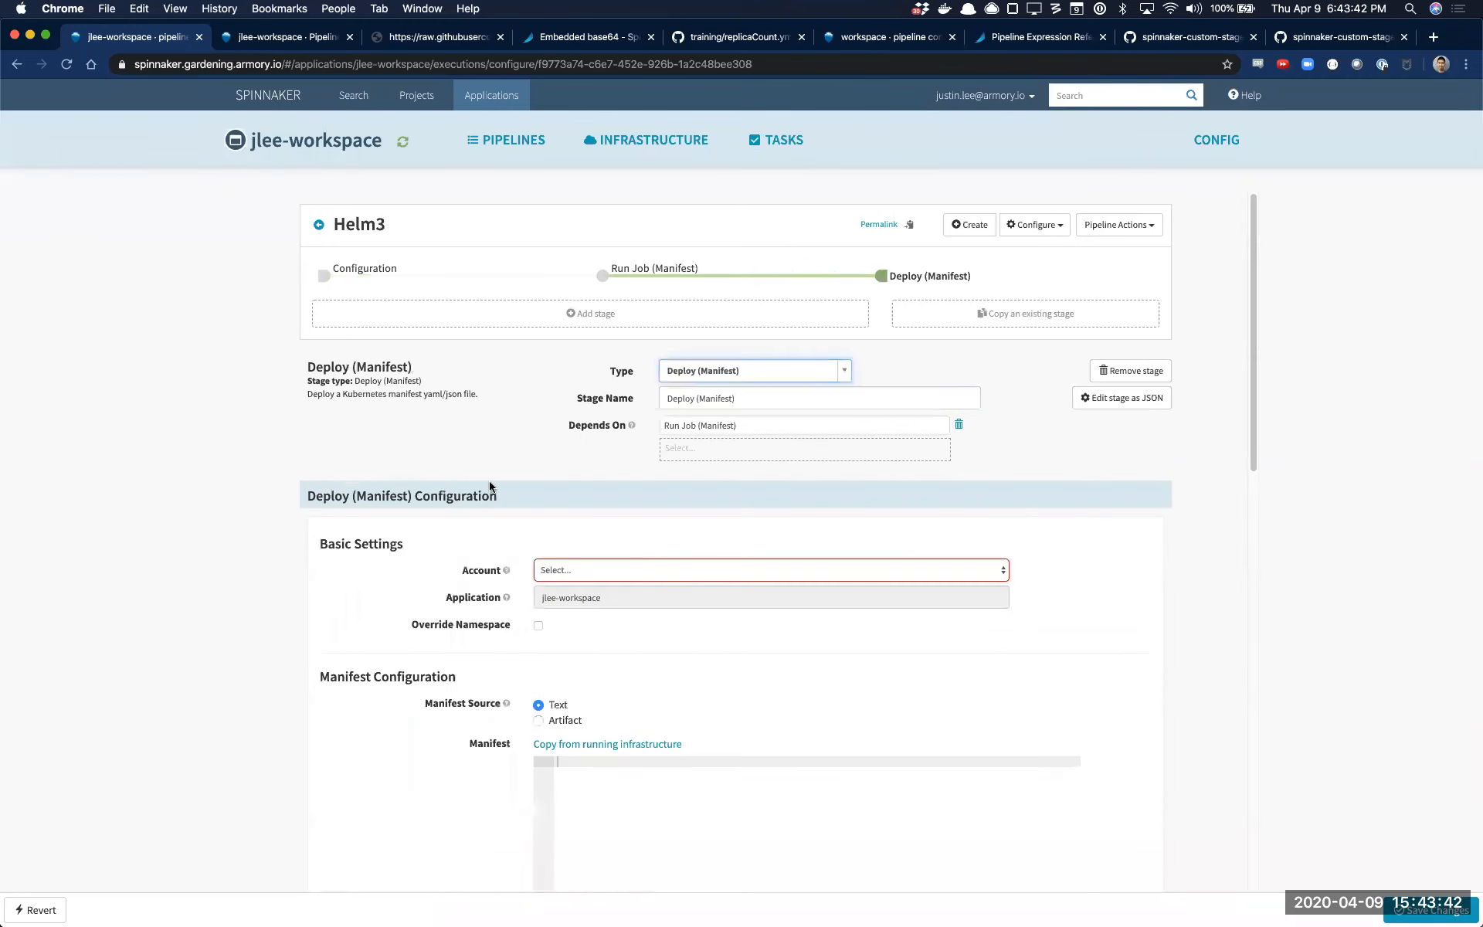
# Set the deploy stage's account to spinnaker, use artifact polite-tiger-7 as its manifest source, and save the pipeline
pyautogui.click(683, 575)
pyautogui.click(683, 583)
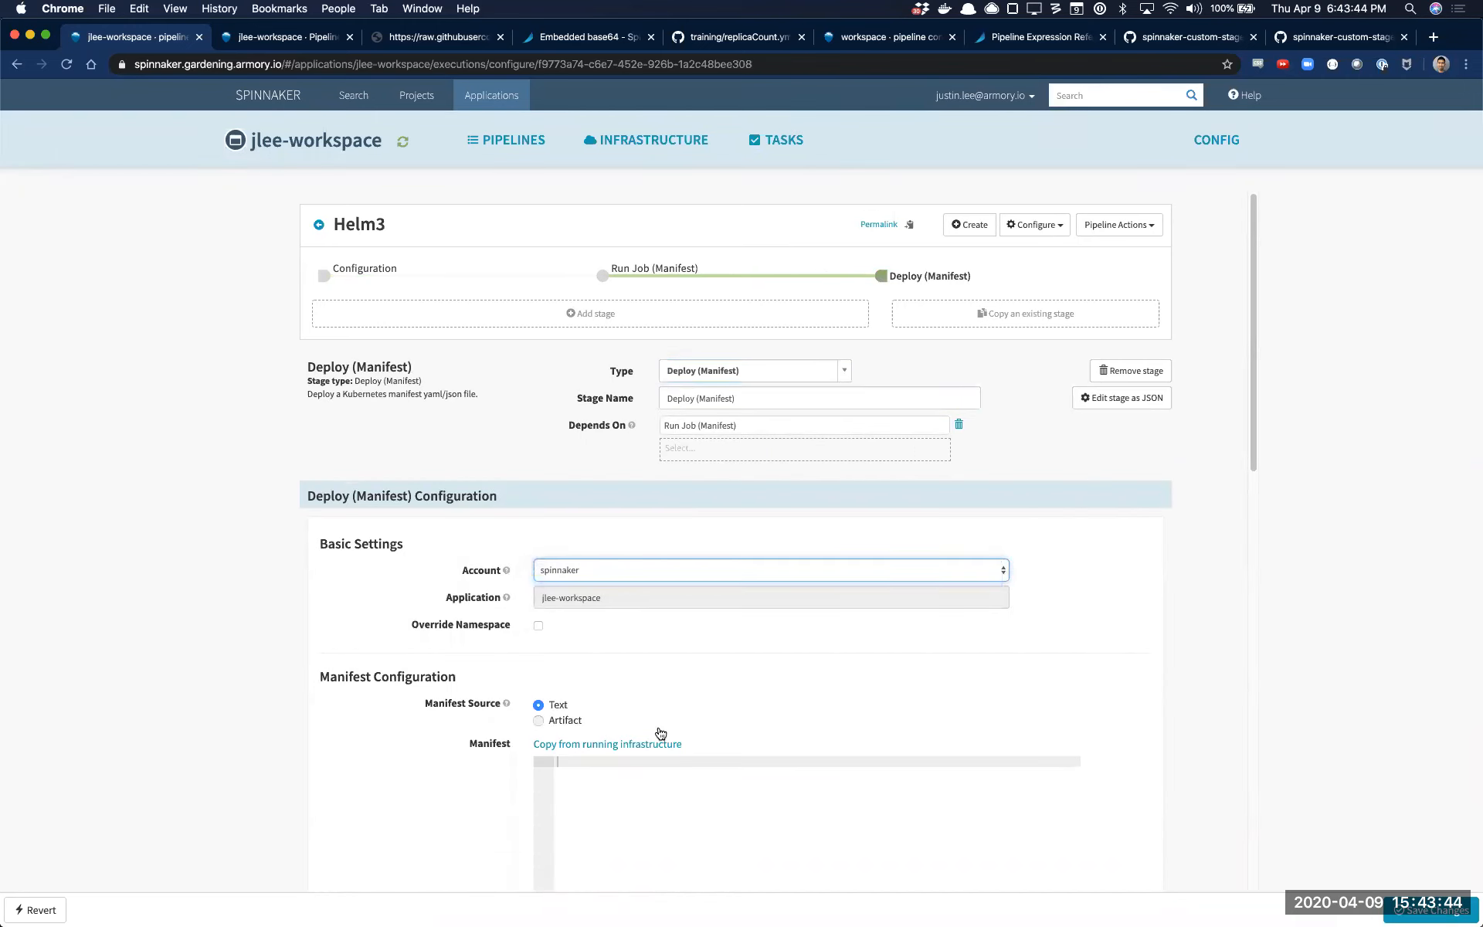
pyautogui.click(538, 720)
pyautogui.click(803, 744)
pyautogui.click(688, 795)
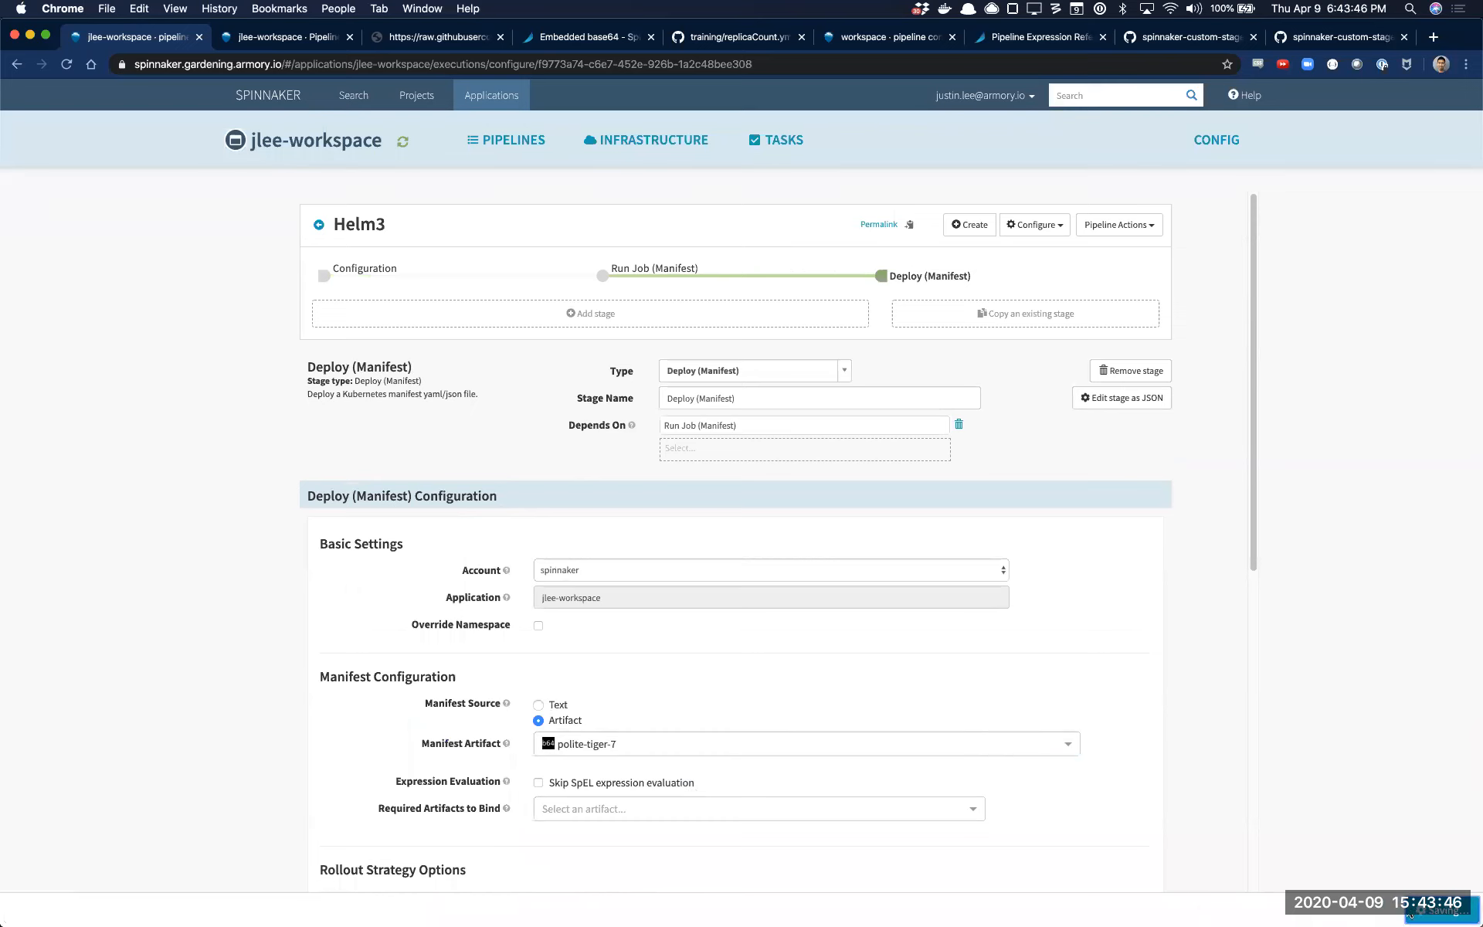
# Review the Run Job (Manifest) stage's configuration, from its Helm manifest values to the artifact it produces
pyautogui.click(745, 276)
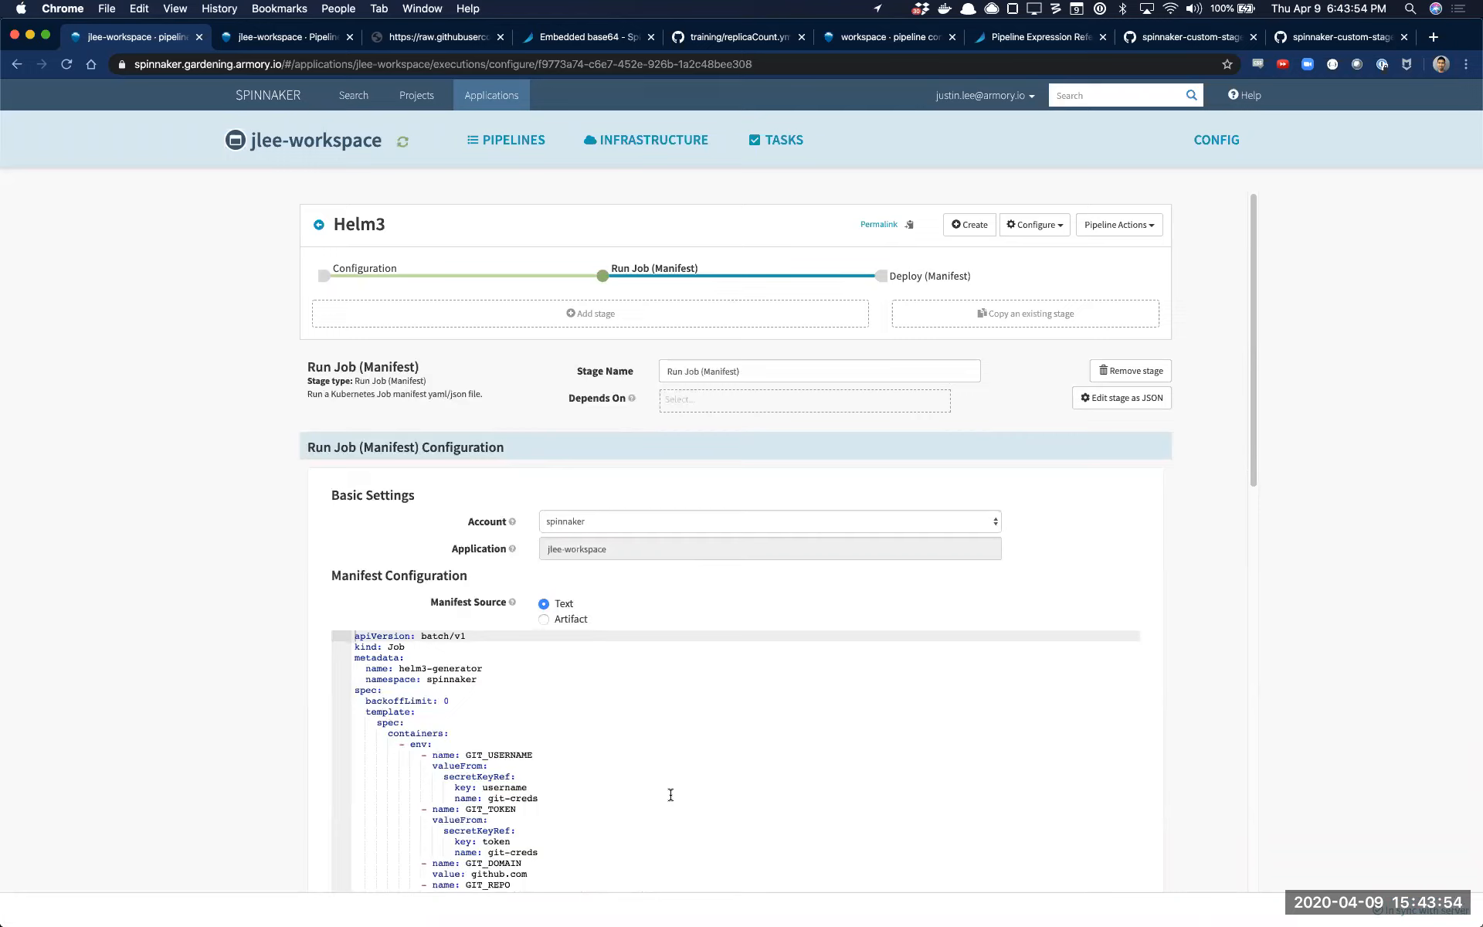
pyautogui.scroll(-6, 673, 737)
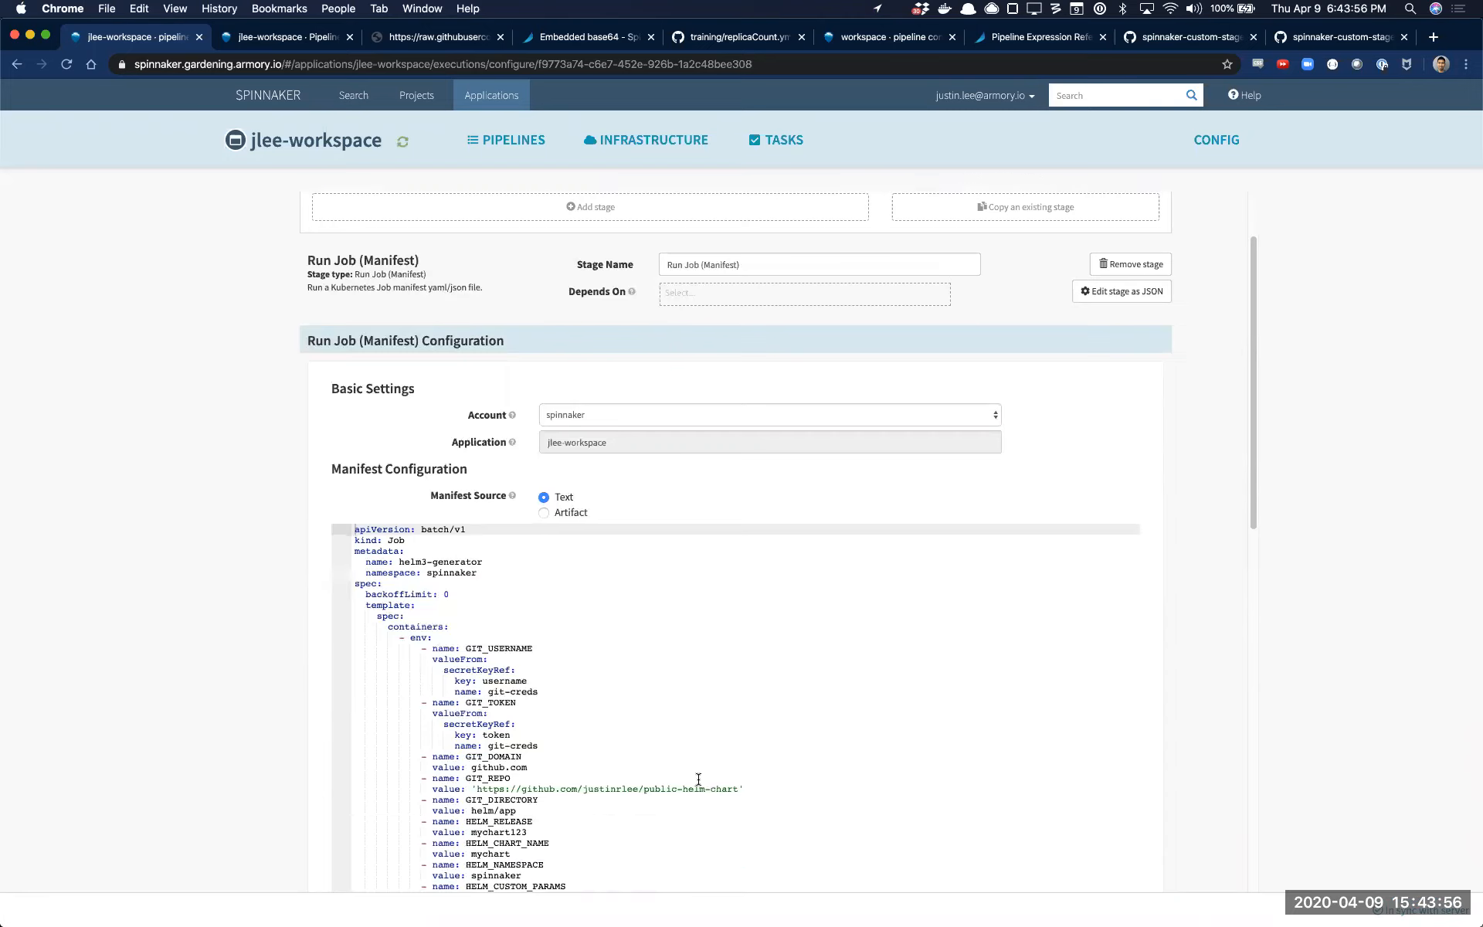
pyautogui.scroll(4, 505, 581)
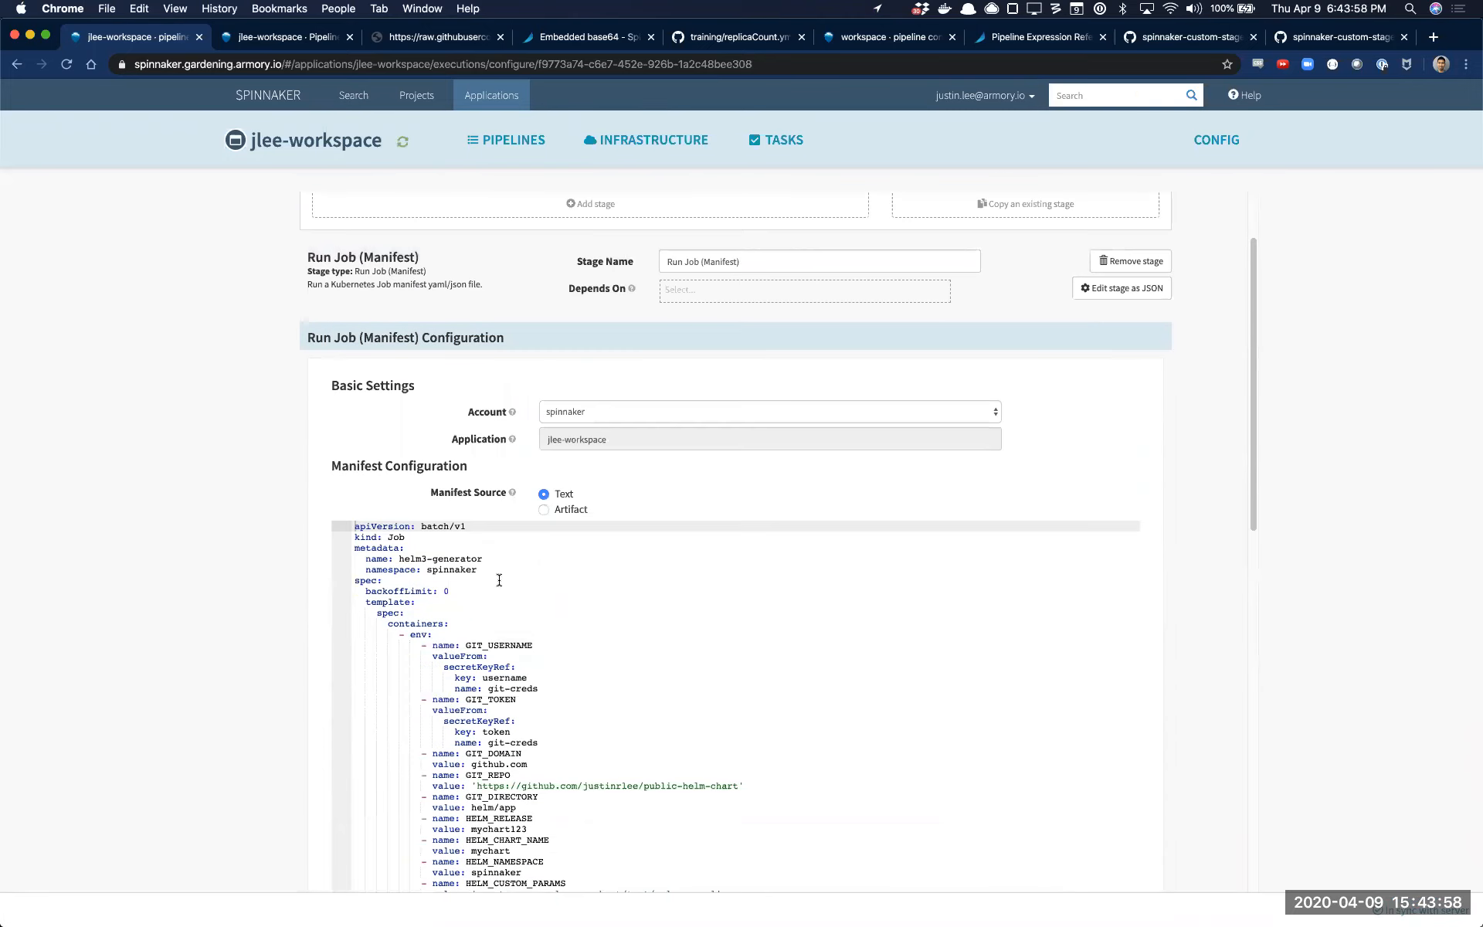
pyautogui.scroll(1, 582, 758)
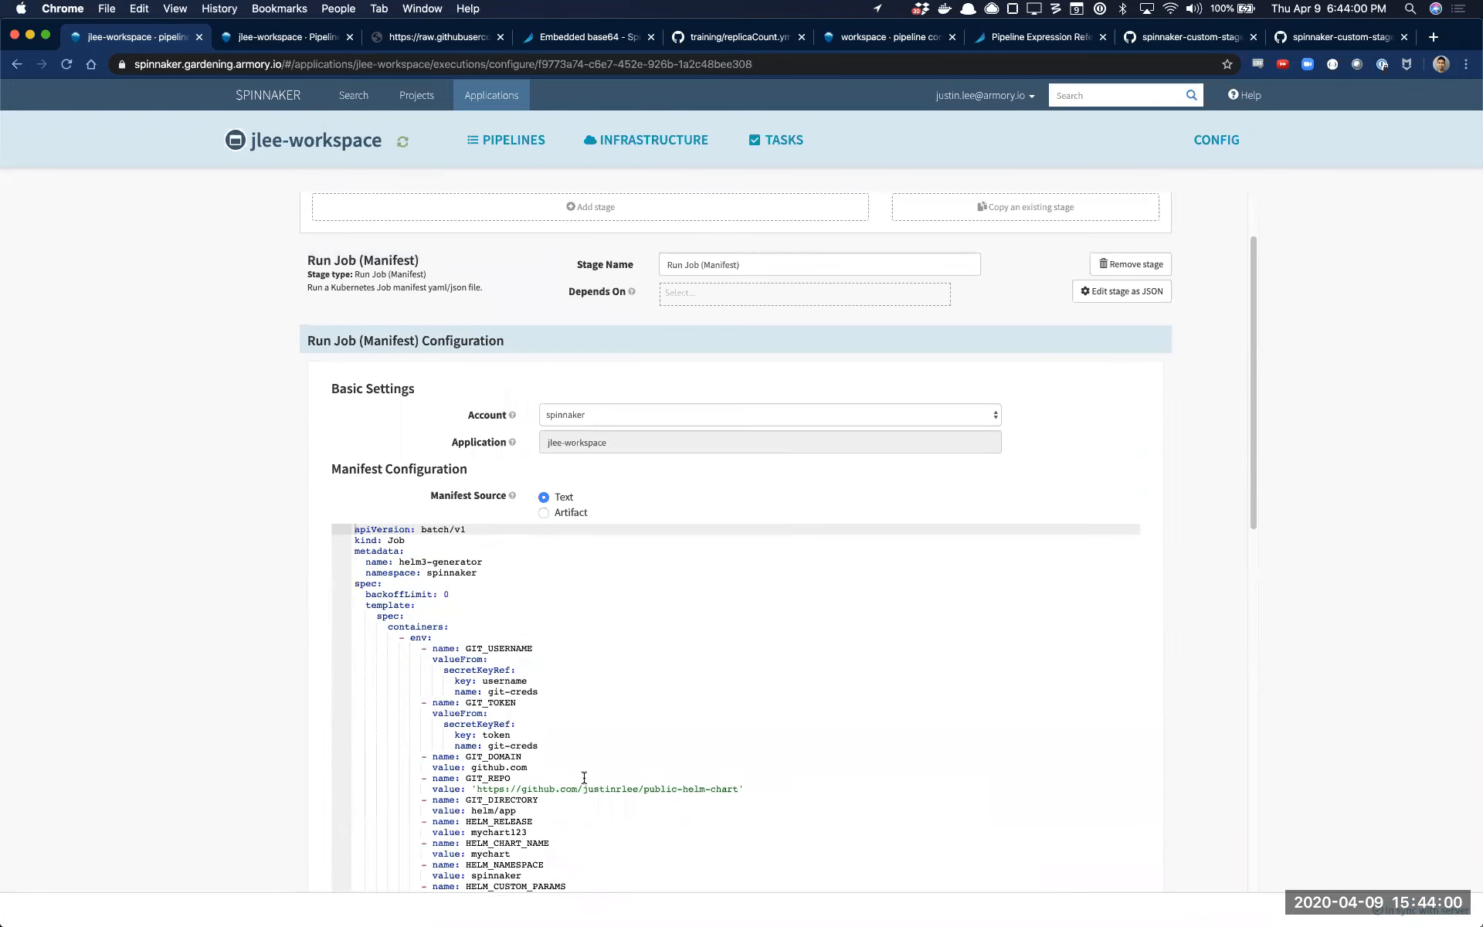
pyautogui.scroll(-6, 610, 733)
pyautogui.scroll(10, 617, 695)
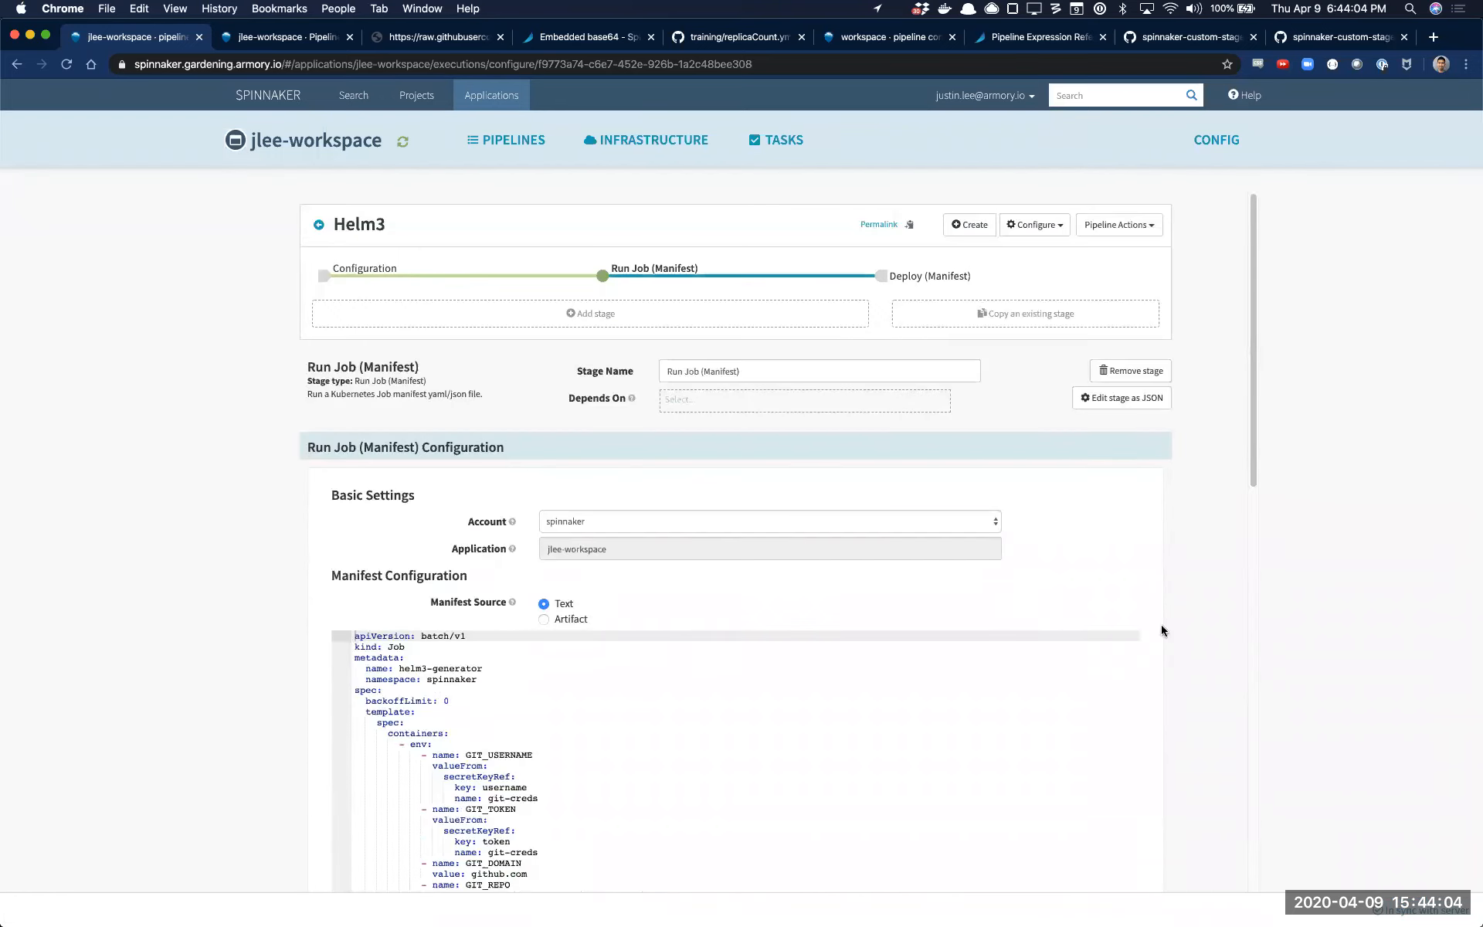
pyautogui.scroll(-15, 924, 615)
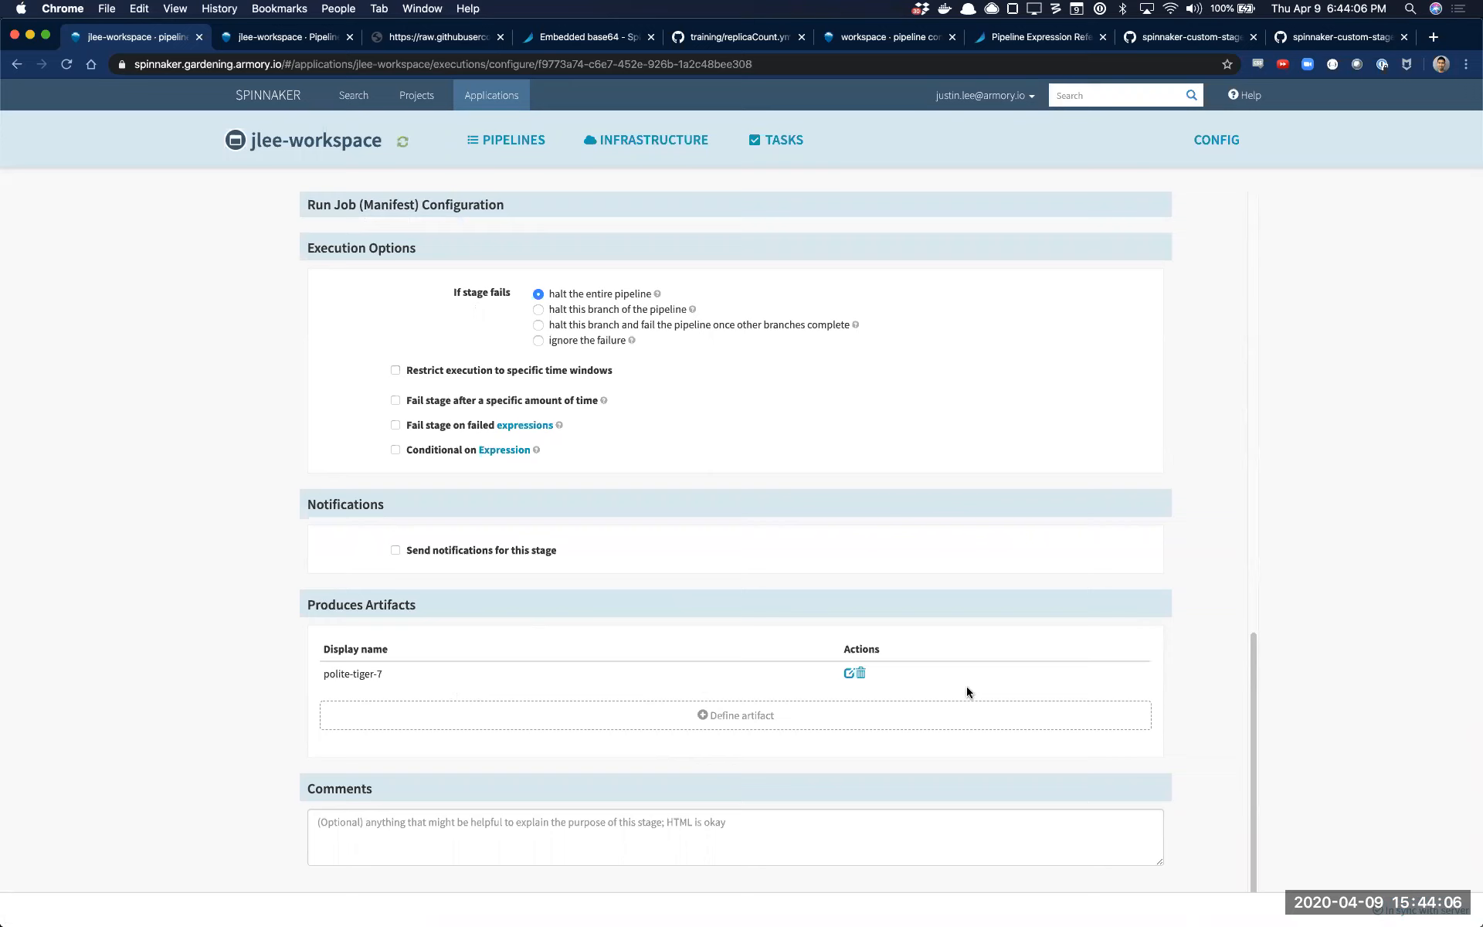
pyautogui.scroll(15, 896, 401)
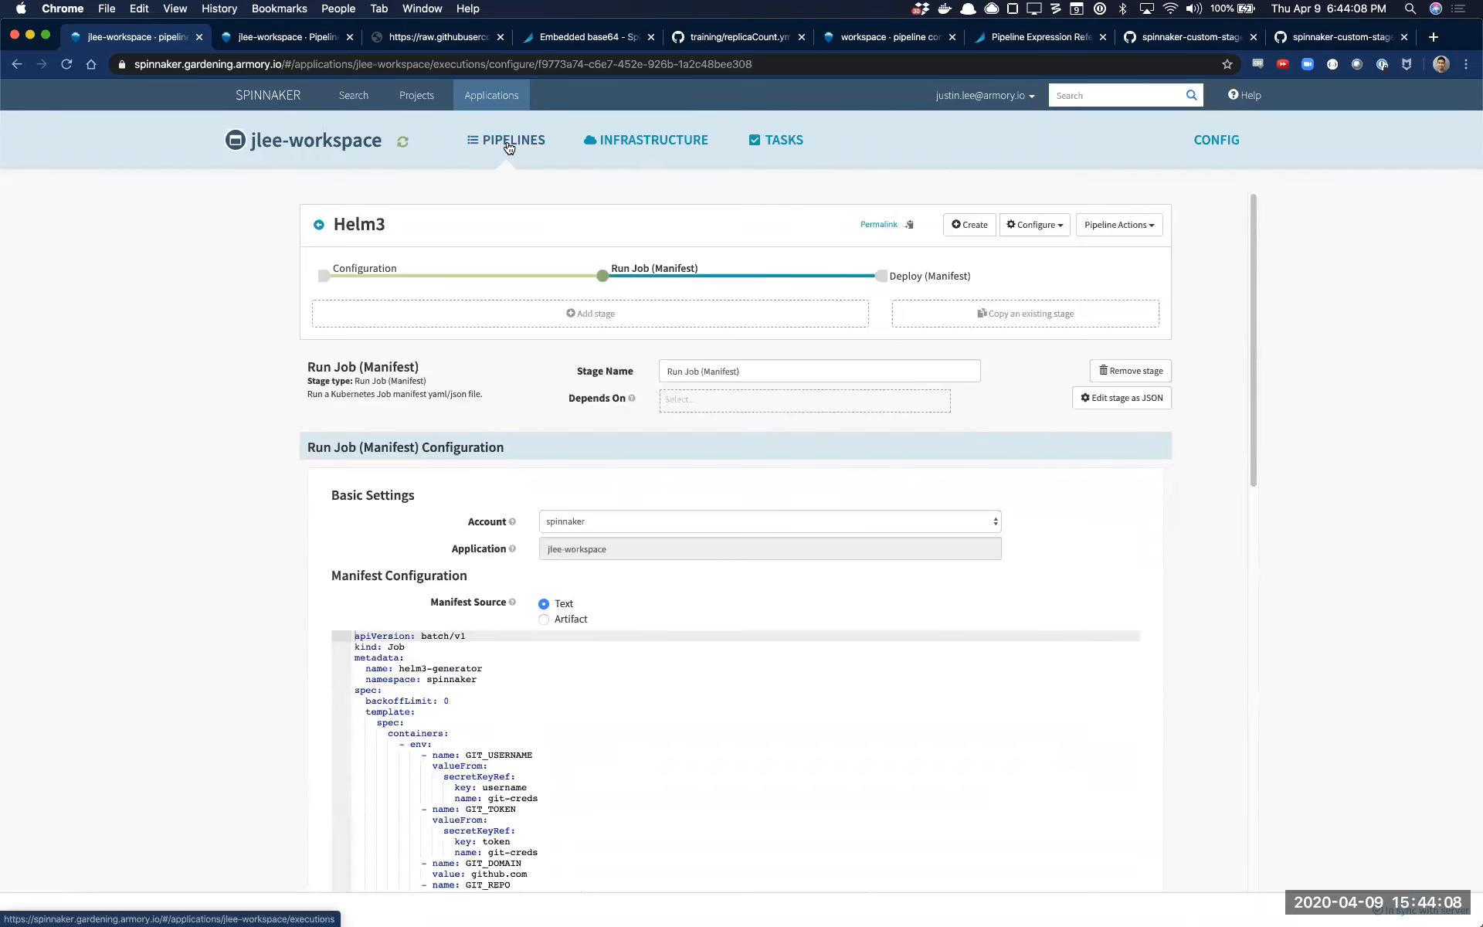
# Return to the pipelines list and re-run the previous Helm3 execution with the same parameters
pyautogui.click(508, 147)
pyautogui.click(1194, 859)
pyautogui.click(934, 258)
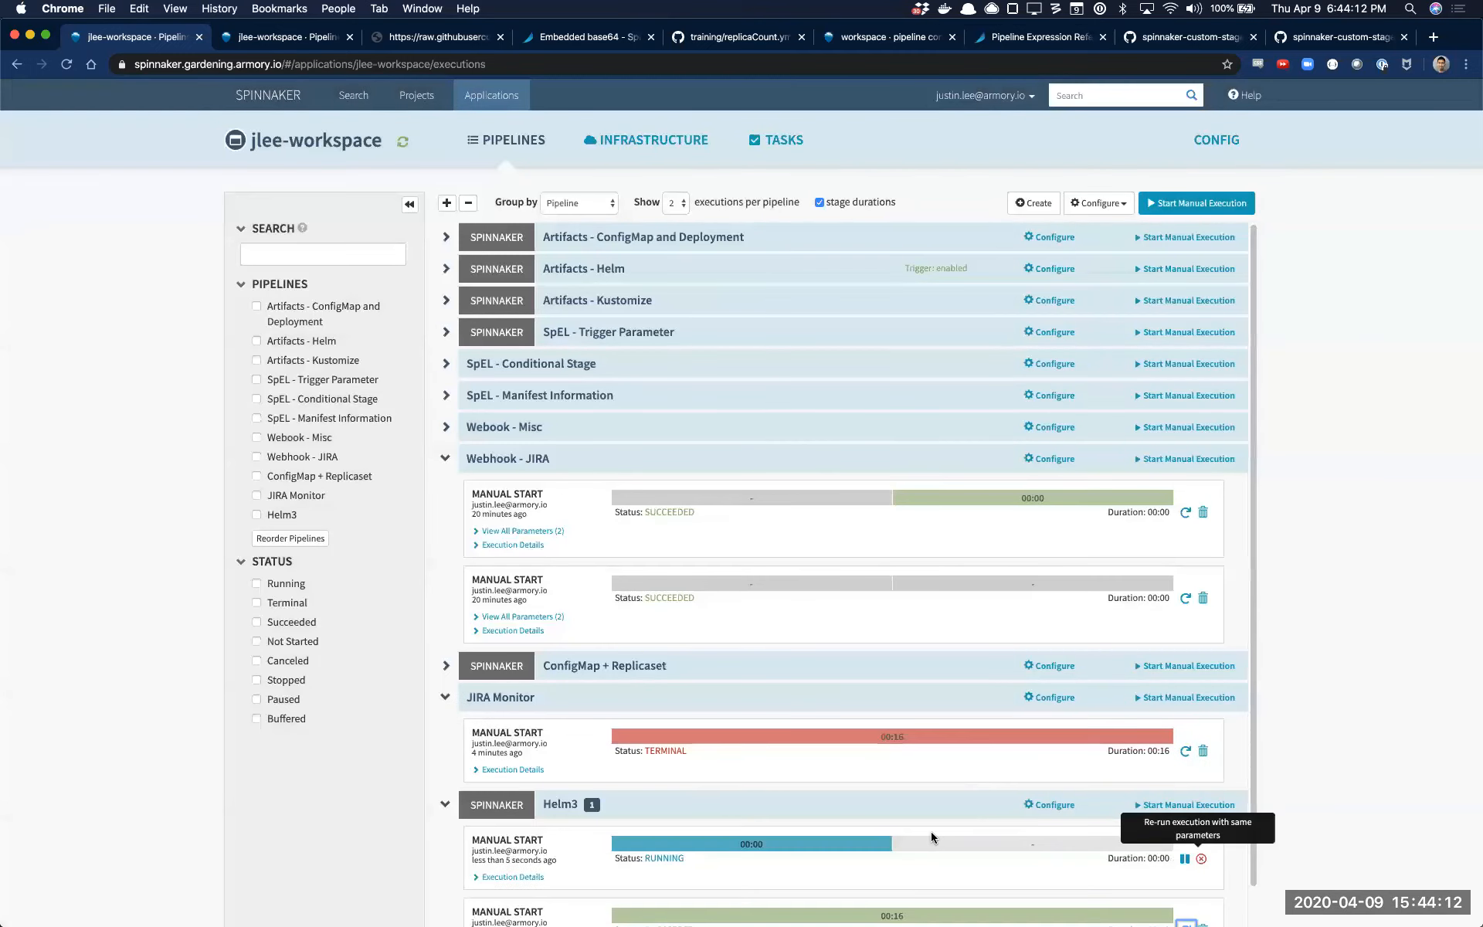
# Inspect the new Helm3 execution's Run Job stage, checking its task status and job configuration details
pyautogui.click(859, 843)
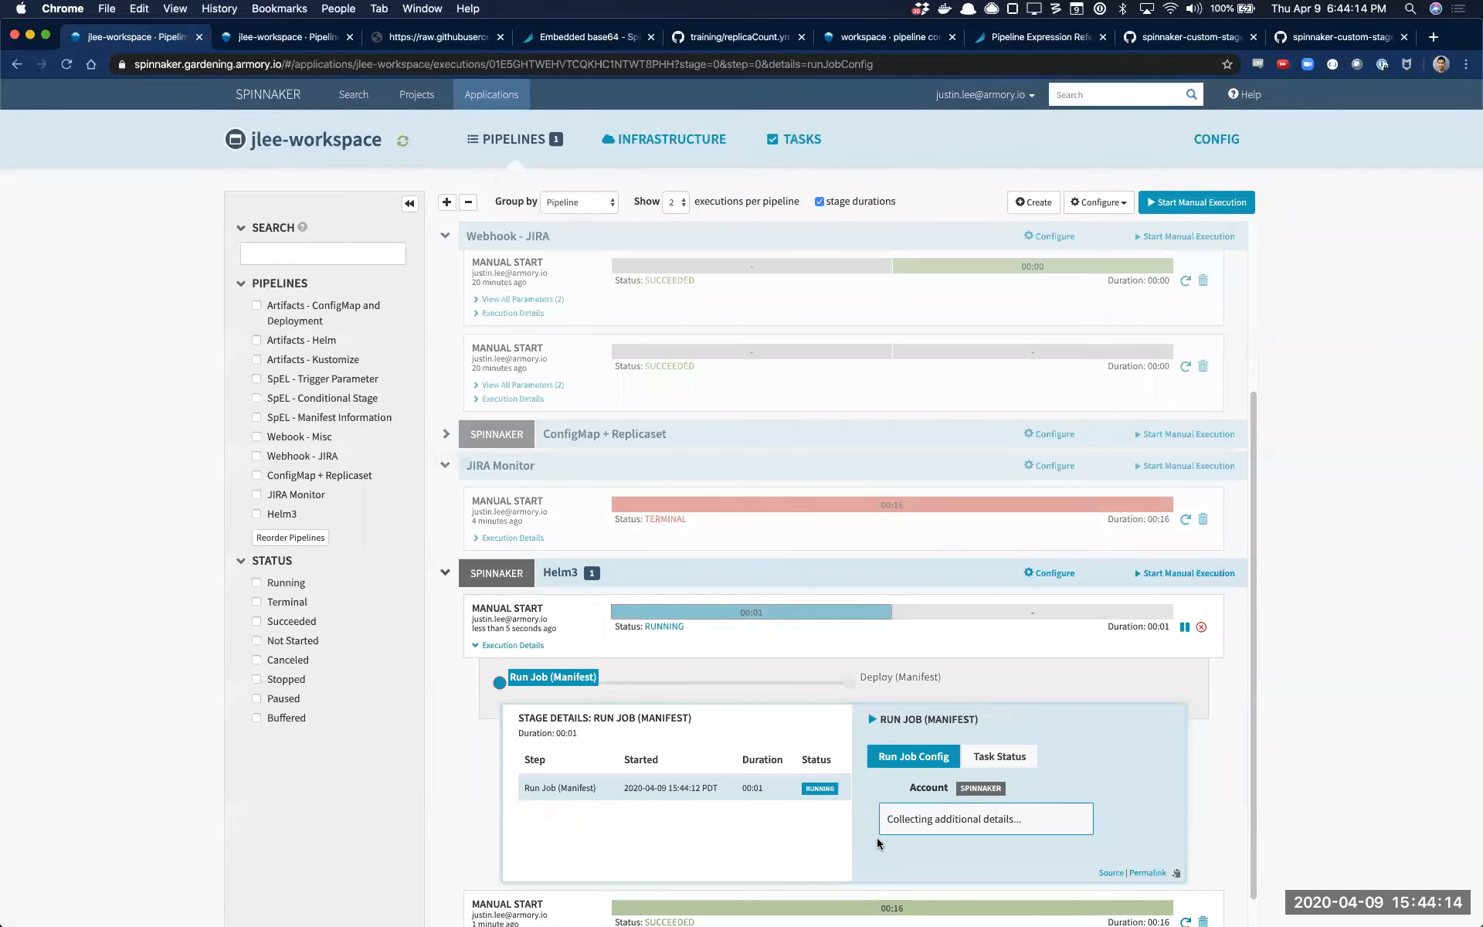
pyautogui.click(1019, 764)
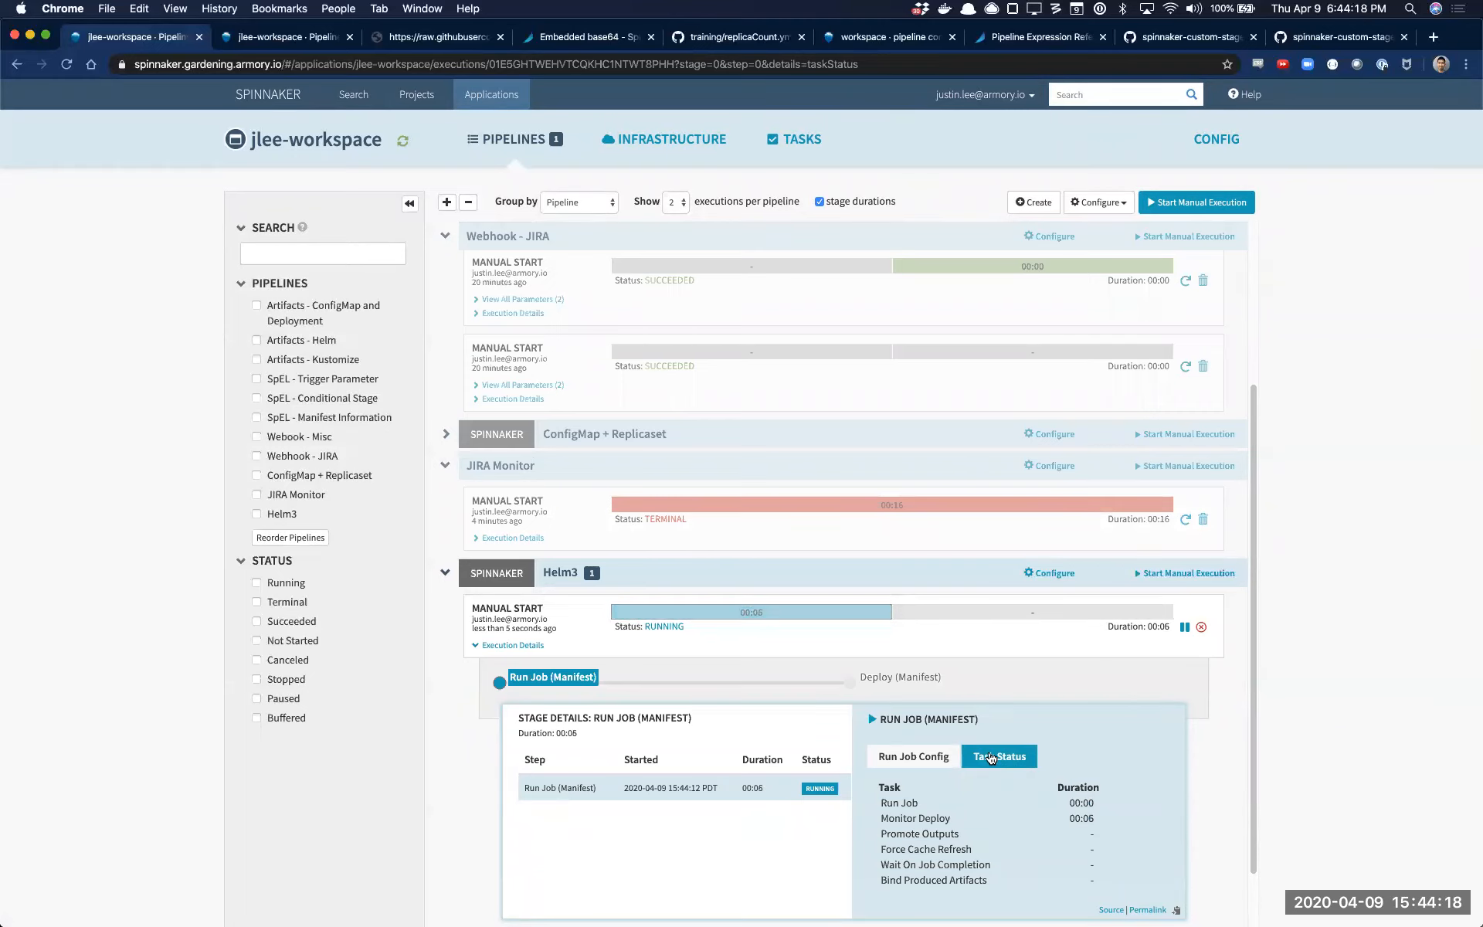
pyautogui.click(956, 756)
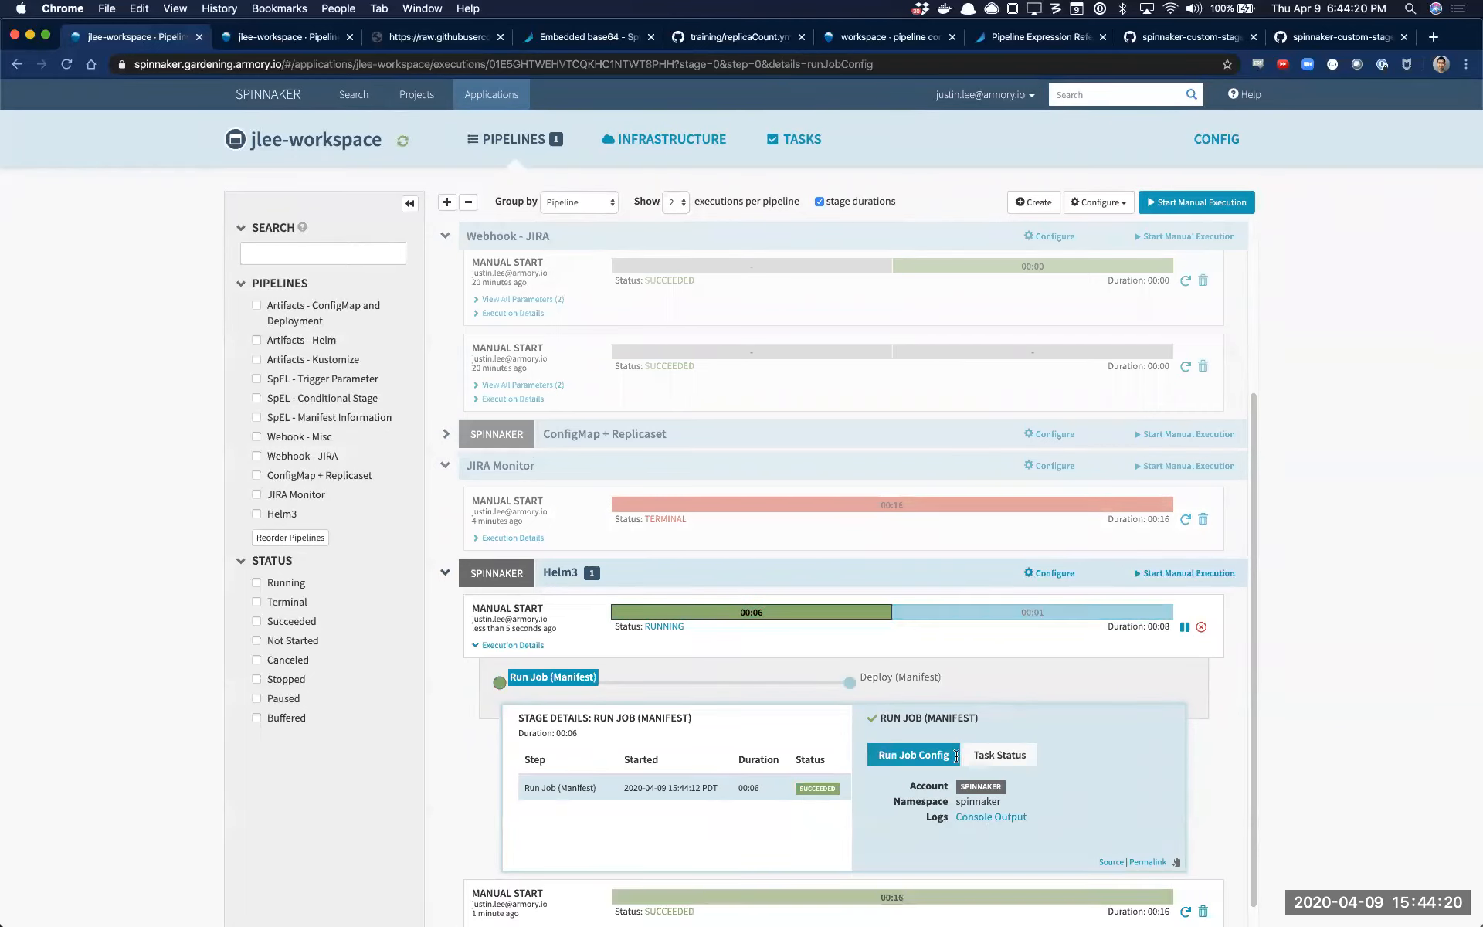
# Read the Run Job stage's console output through to the artifact JSON, and review the stage's task status
pyautogui.click(991, 816)
pyautogui.scroll(-15, 990, 479)
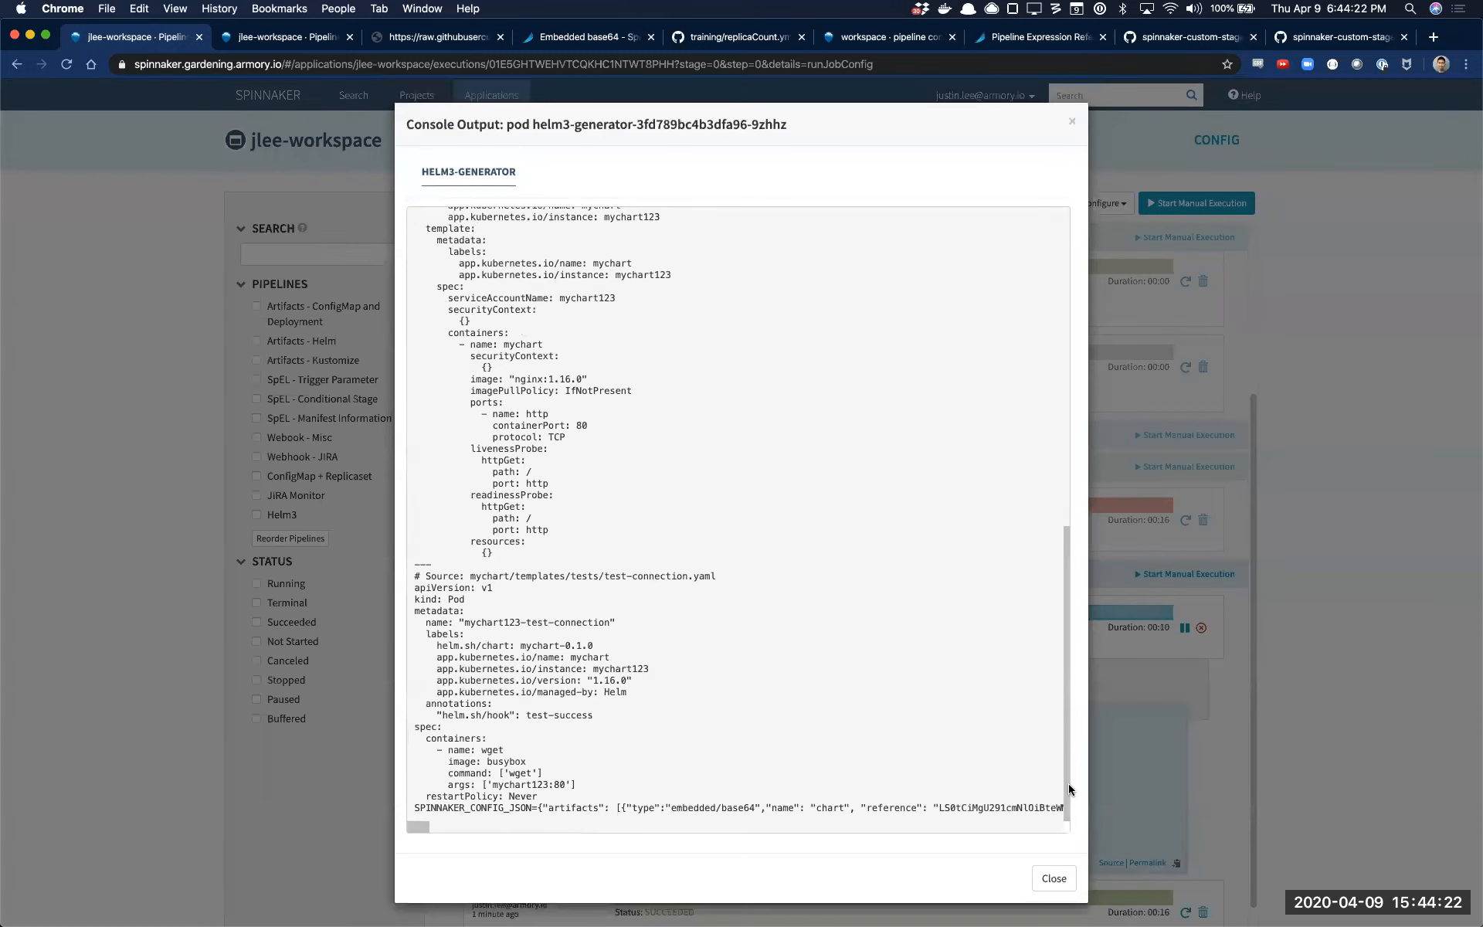
pyautogui.click(1043, 879)
pyautogui.click(1017, 765)
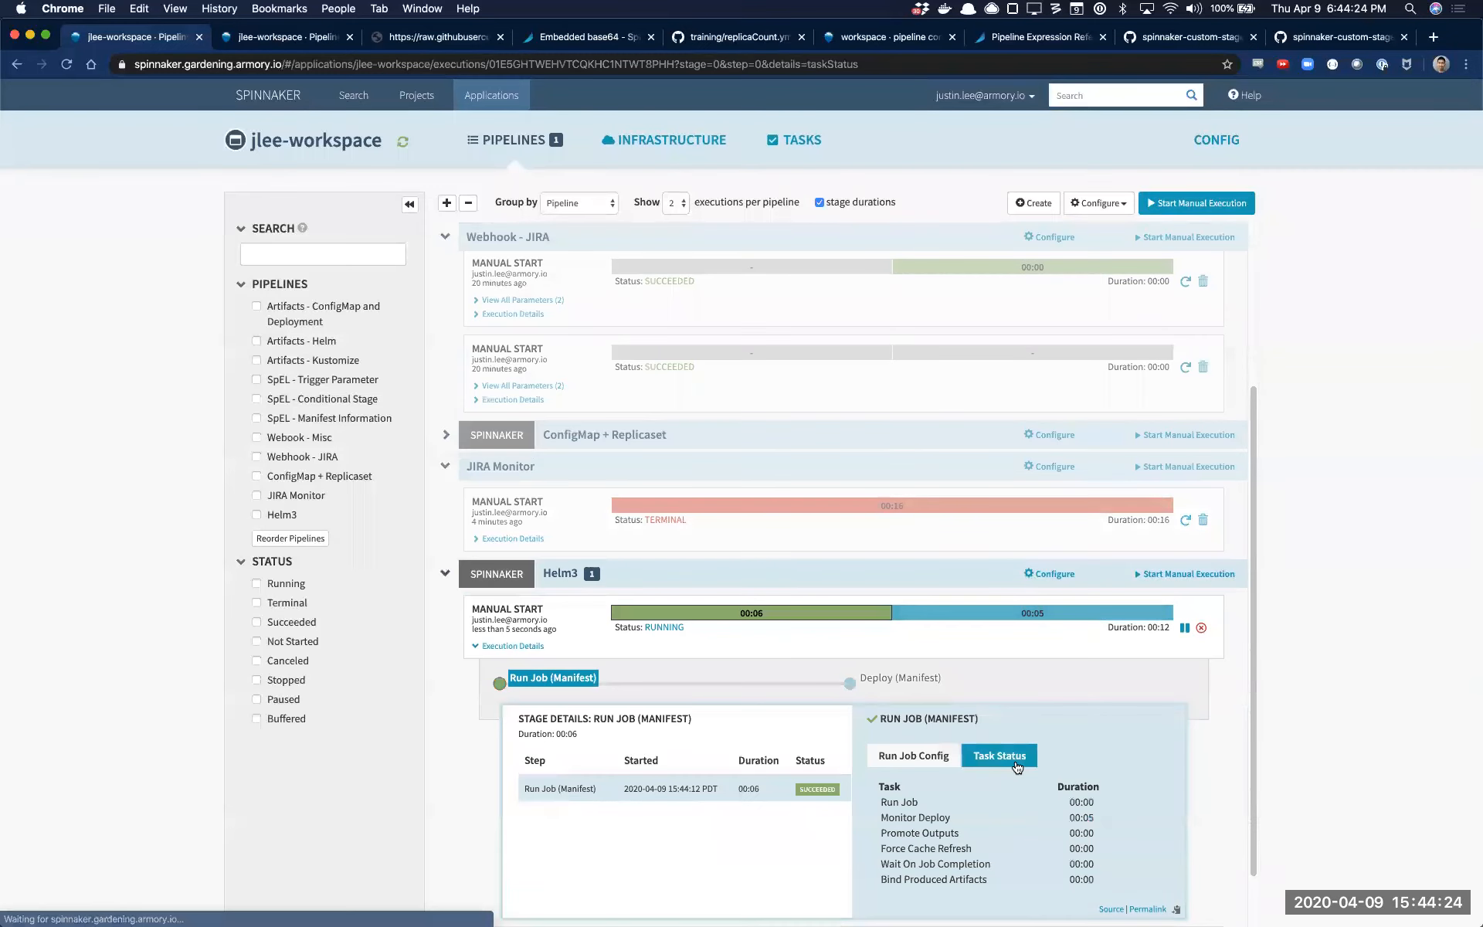
# Inspect the Deploy (Manifest) stage's artifact status and deploy status, including the YAML of the mychart123 Deployment
pyautogui.click(1033, 612)
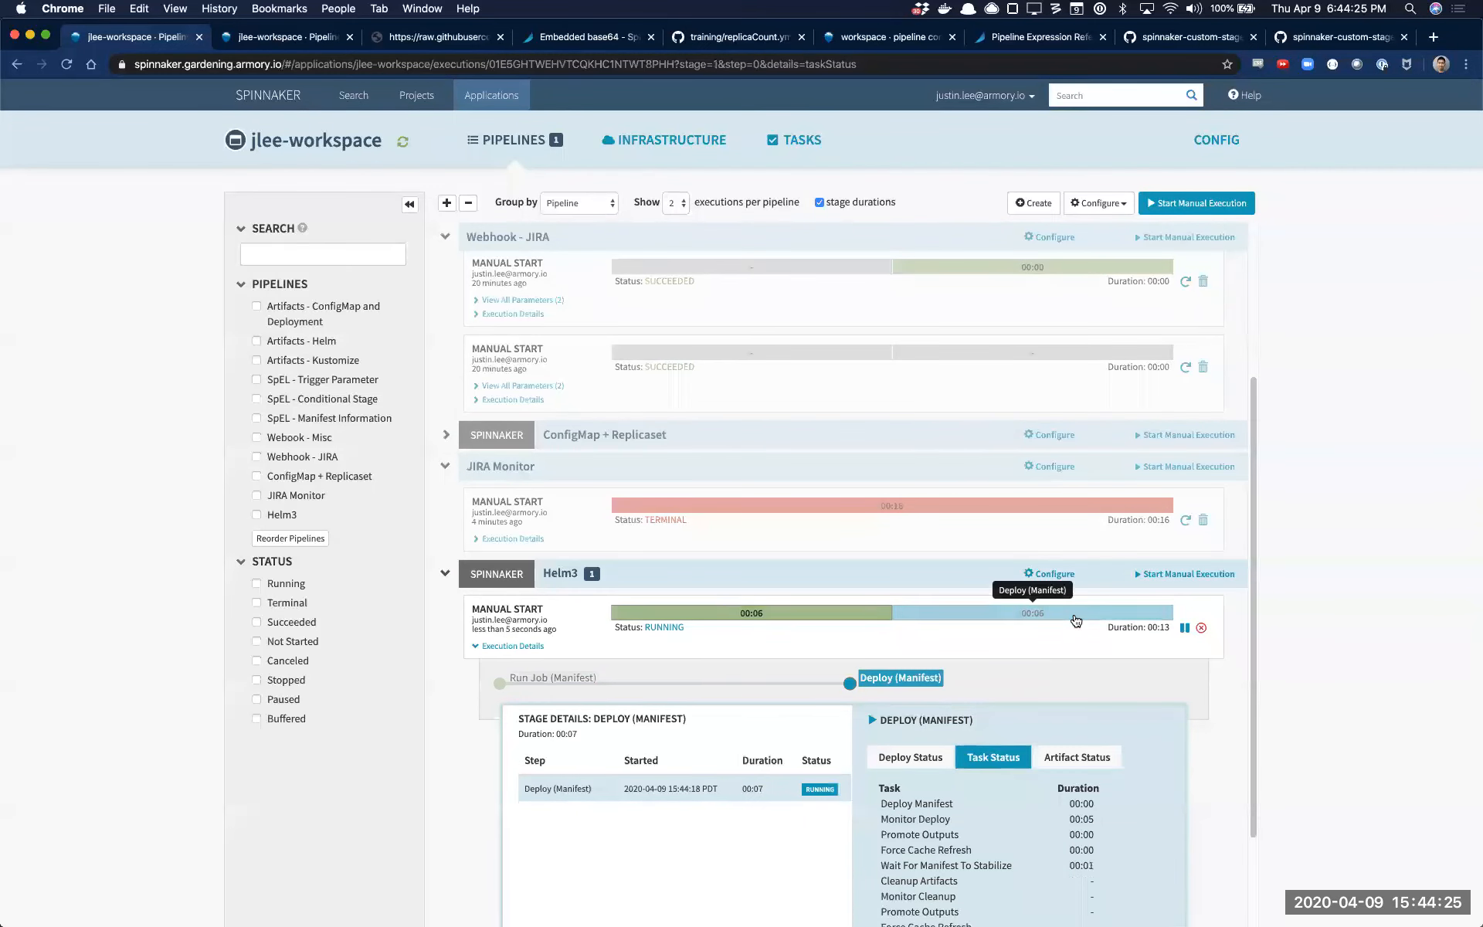
pyautogui.click(1076, 760)
pyautogui.click(911, 757)
pyautogui.scroll(-7, 991, 805)
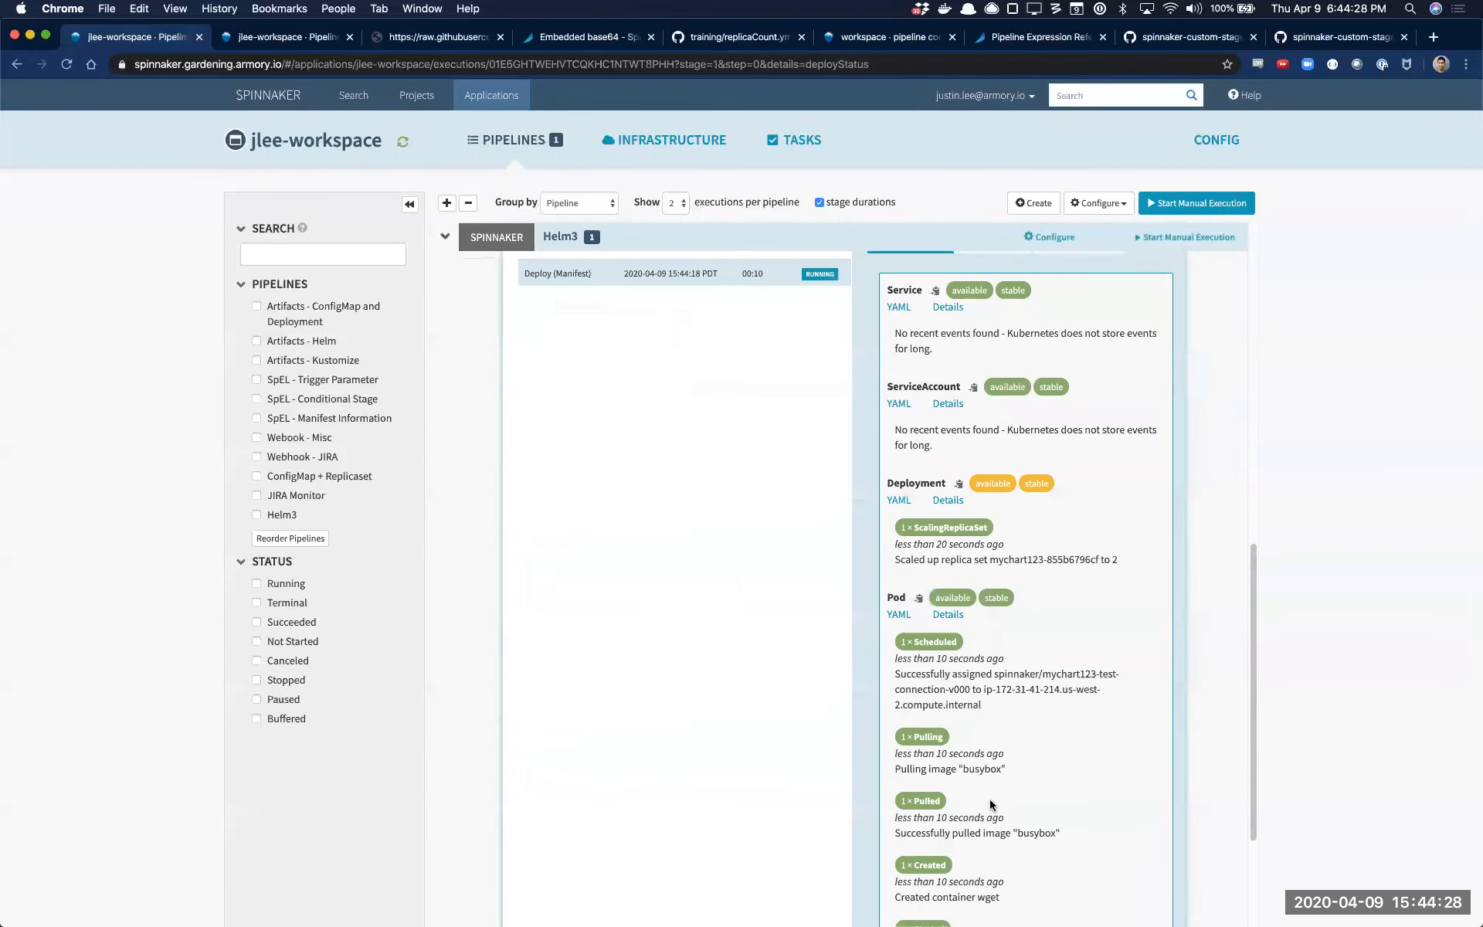
pyautogui.scroll(-3, 1055, 792)
pyautogui.scroll(7, 1055, 814)
pyautogui.scroll(3, 1054, 808)
pyautogui.scroll(-5, 1063, 812)
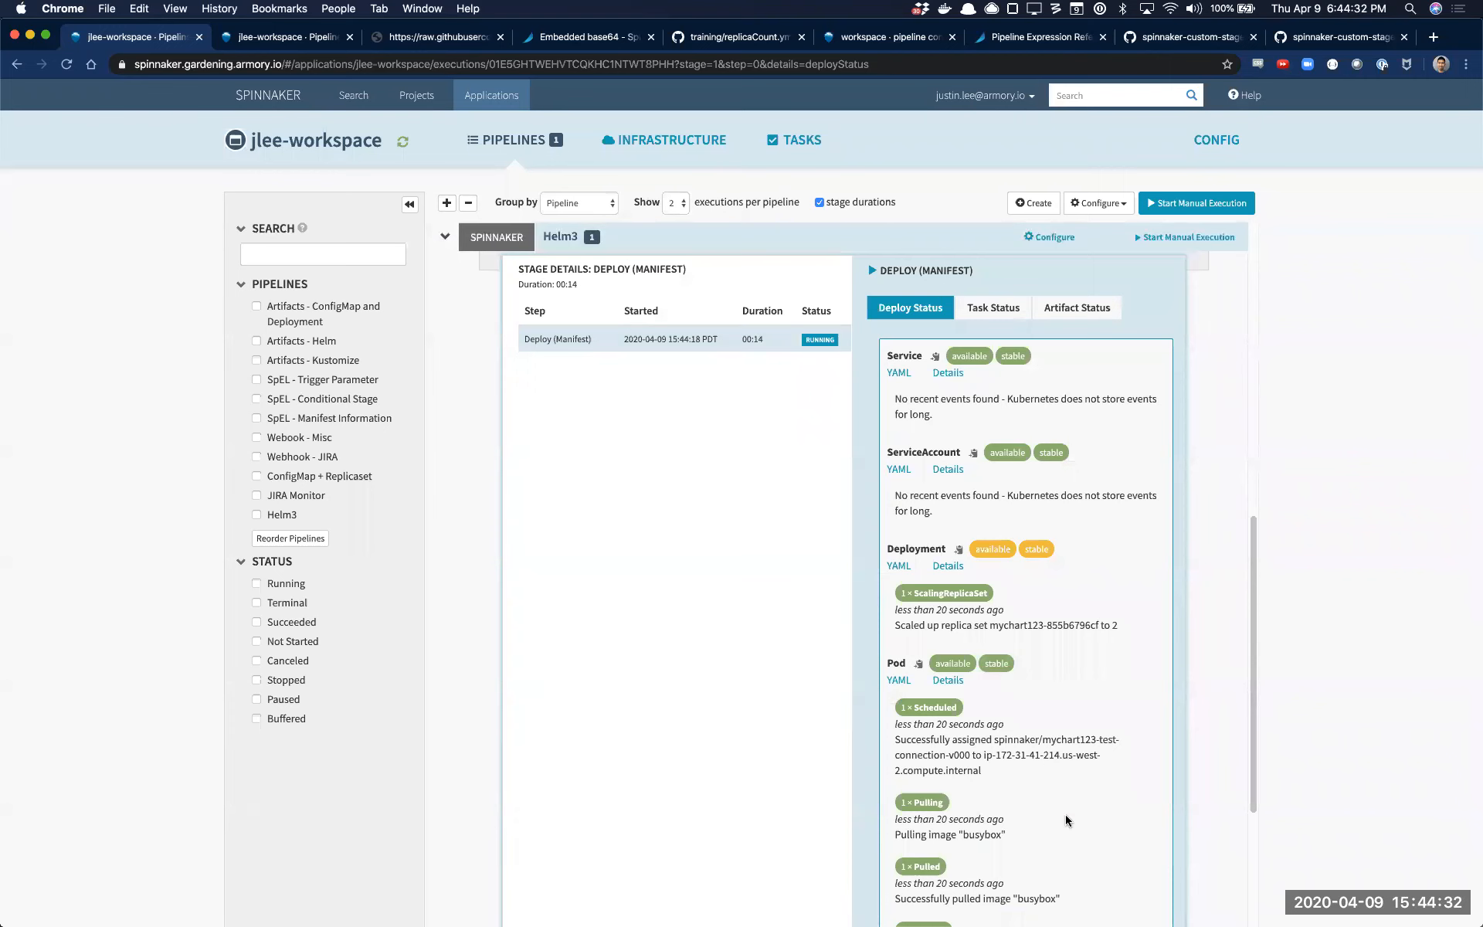
pyautogui.click(904, 569)
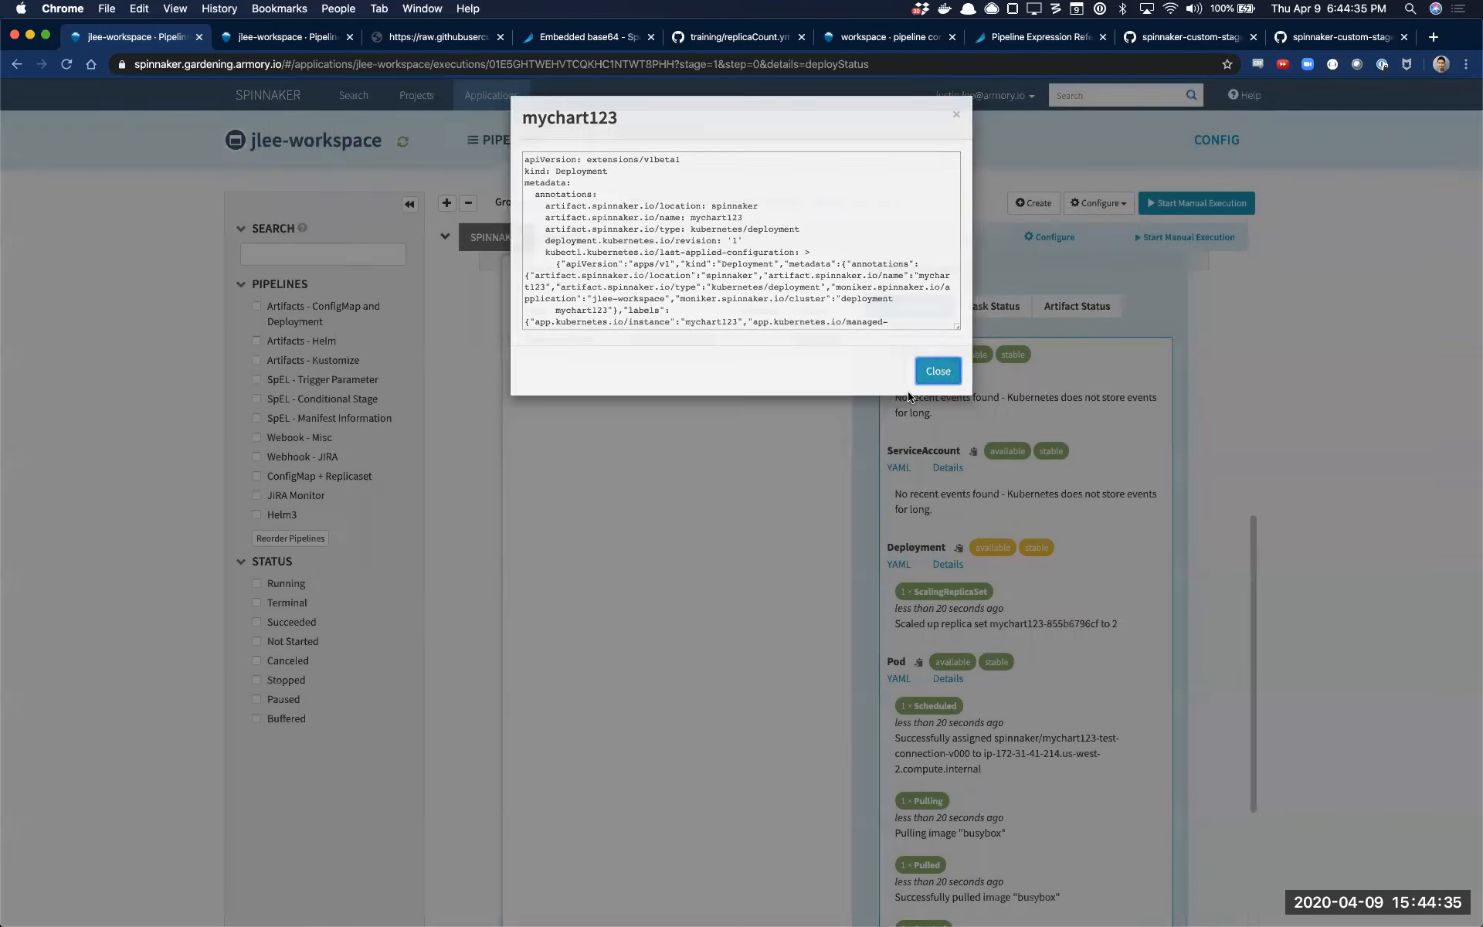
pyautogui.click(909, 396)
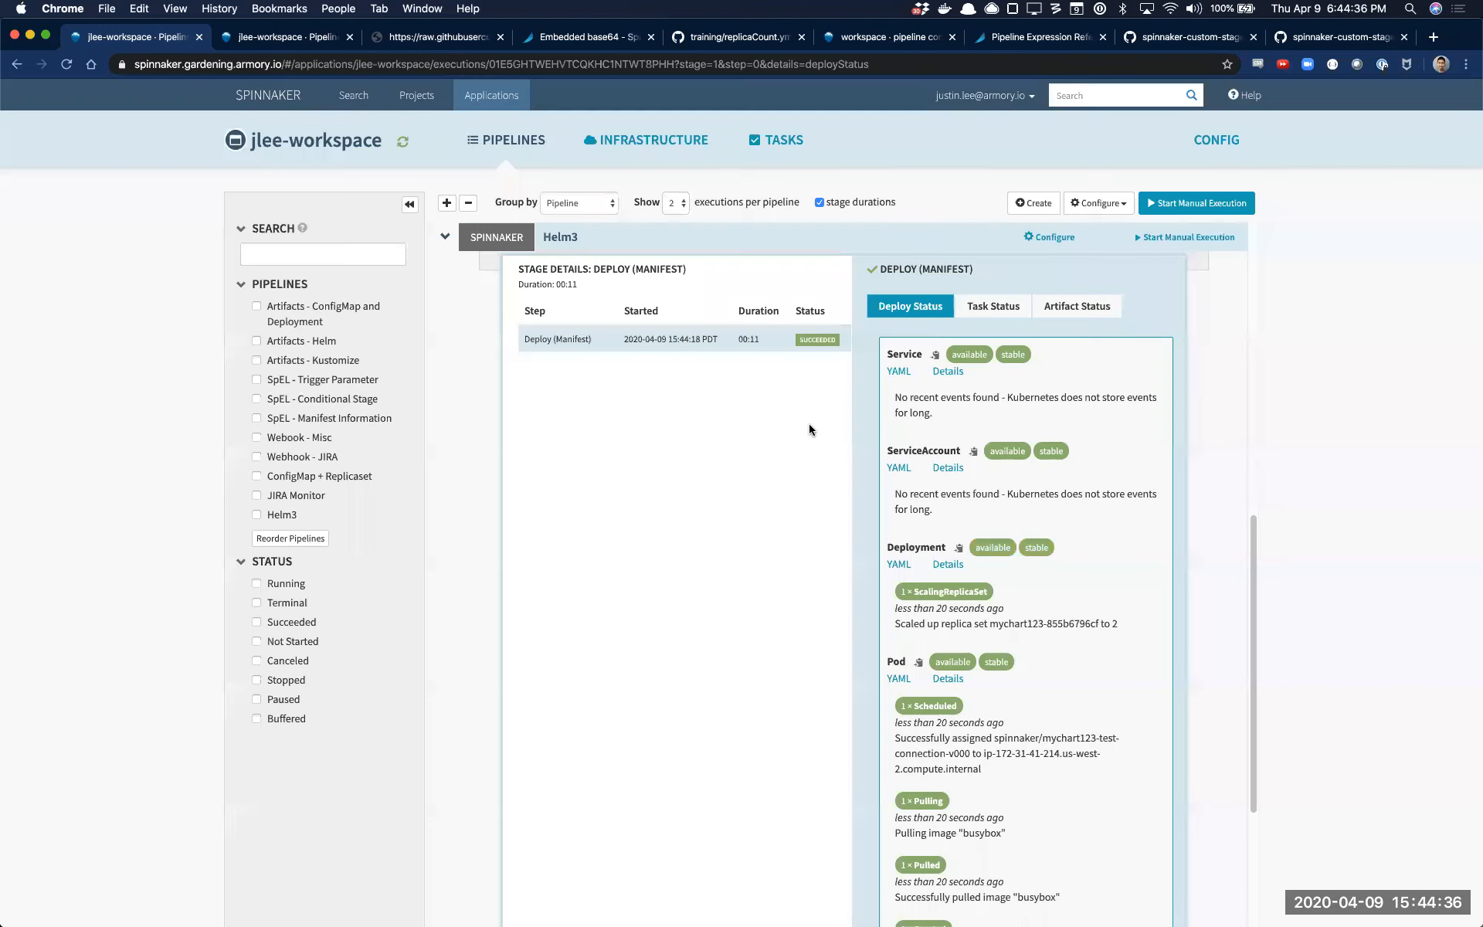
# Open the Helm3 pipeline's configuration and highlight the Run Job (Manifest) stage's manifest text
pyautogui.scroll(5, 1016, 620)
pyautogui.click(1052, 651)
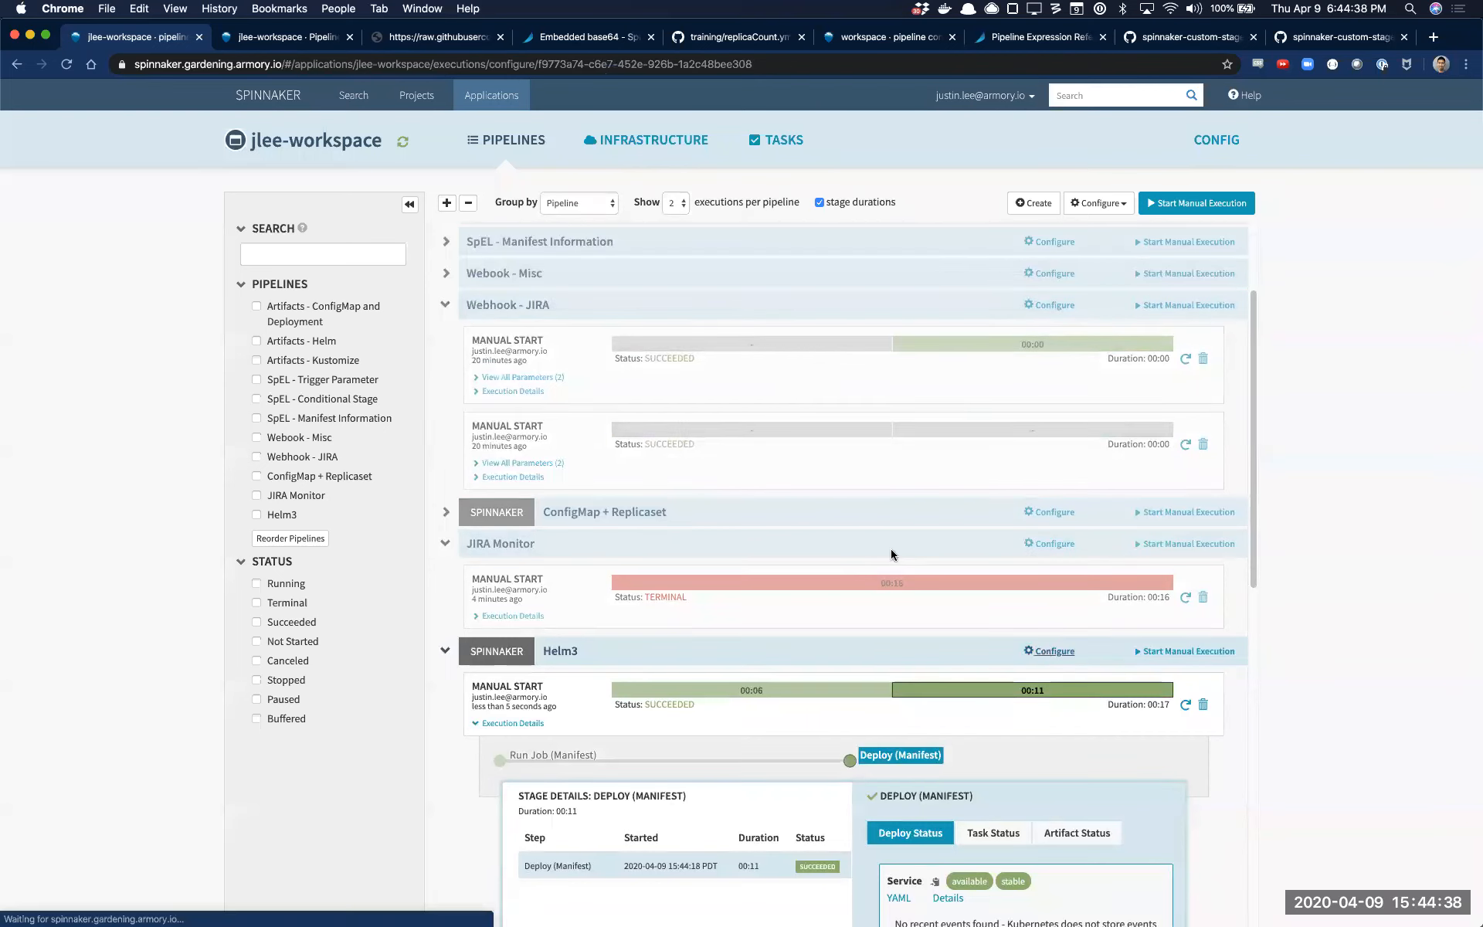
pyautogui.scroll(-9, 660, 756)
pyautogui.scroll(6, 662, 757)
pyautogui.scroll(-4, 663, 755)
pyautogui.scroll(1, 668, 741)
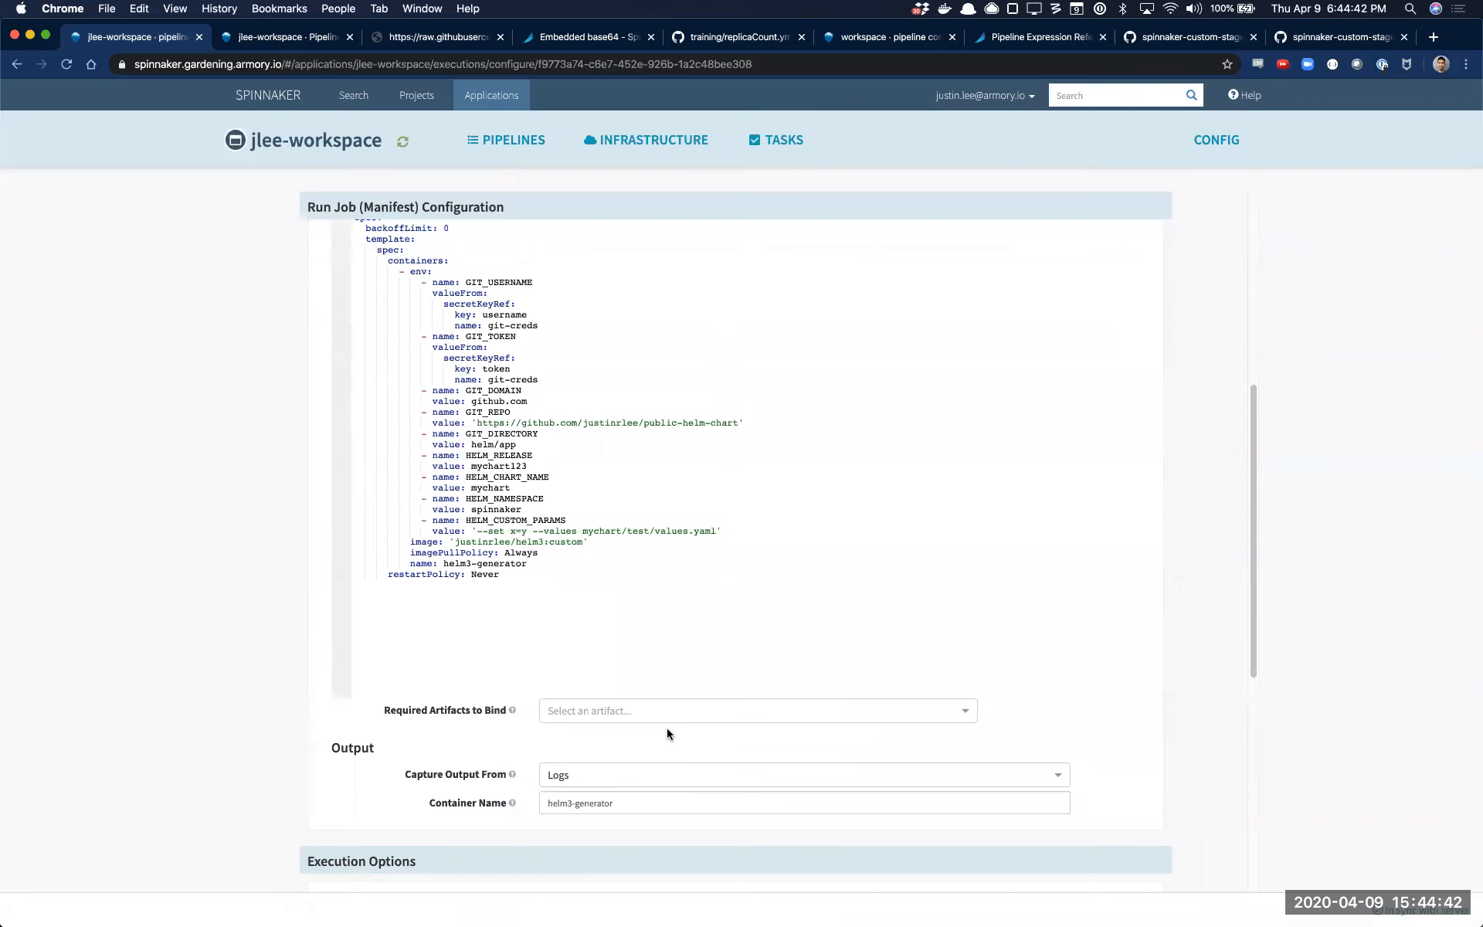
pyautogui.moveTo(595, 610); pyautogui.dragTo(314, 205)
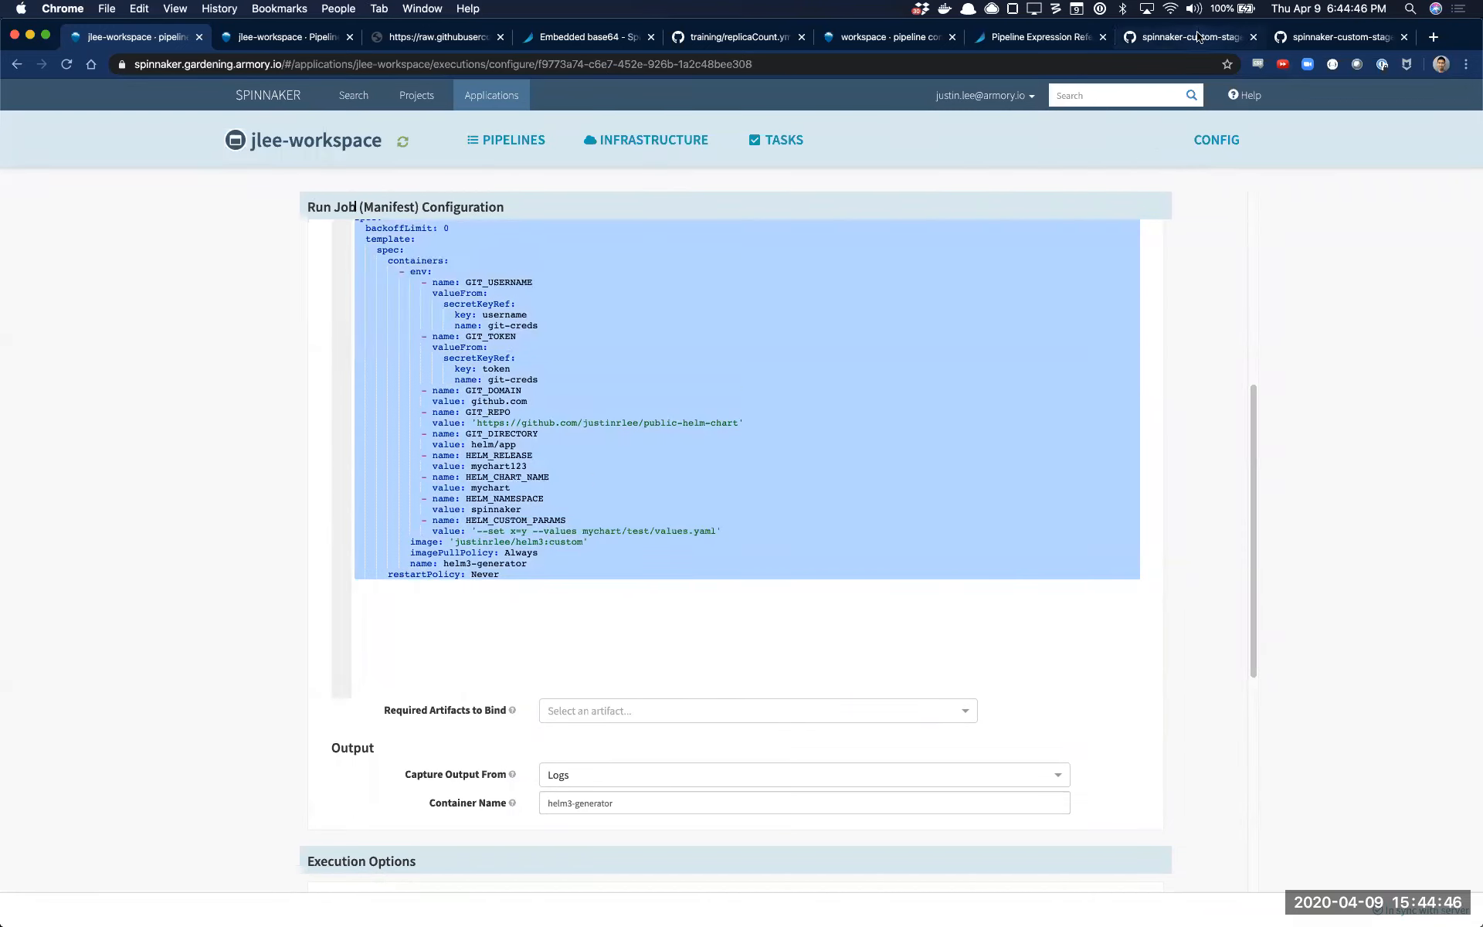
# Search the web for "spinnaker custom run job" and open the Custom Job Stages guide at its example custom job stage
pyautogui.click(1340, 40)
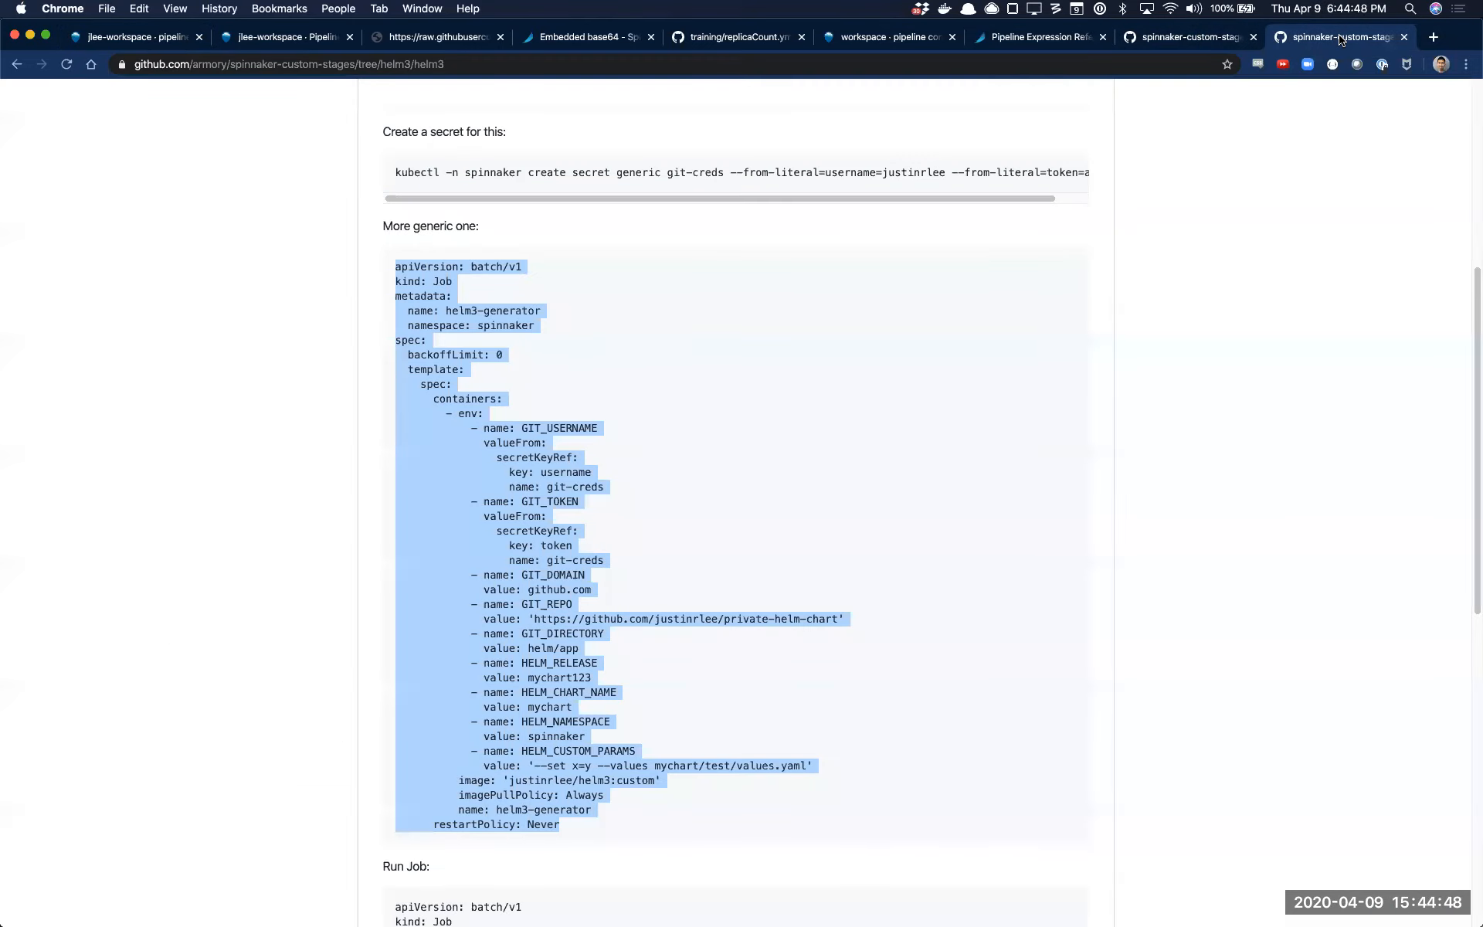
pyautogui.press('super+t')
pyautogui.write('spinnaker custom run job')
pyautogui.press('Return')
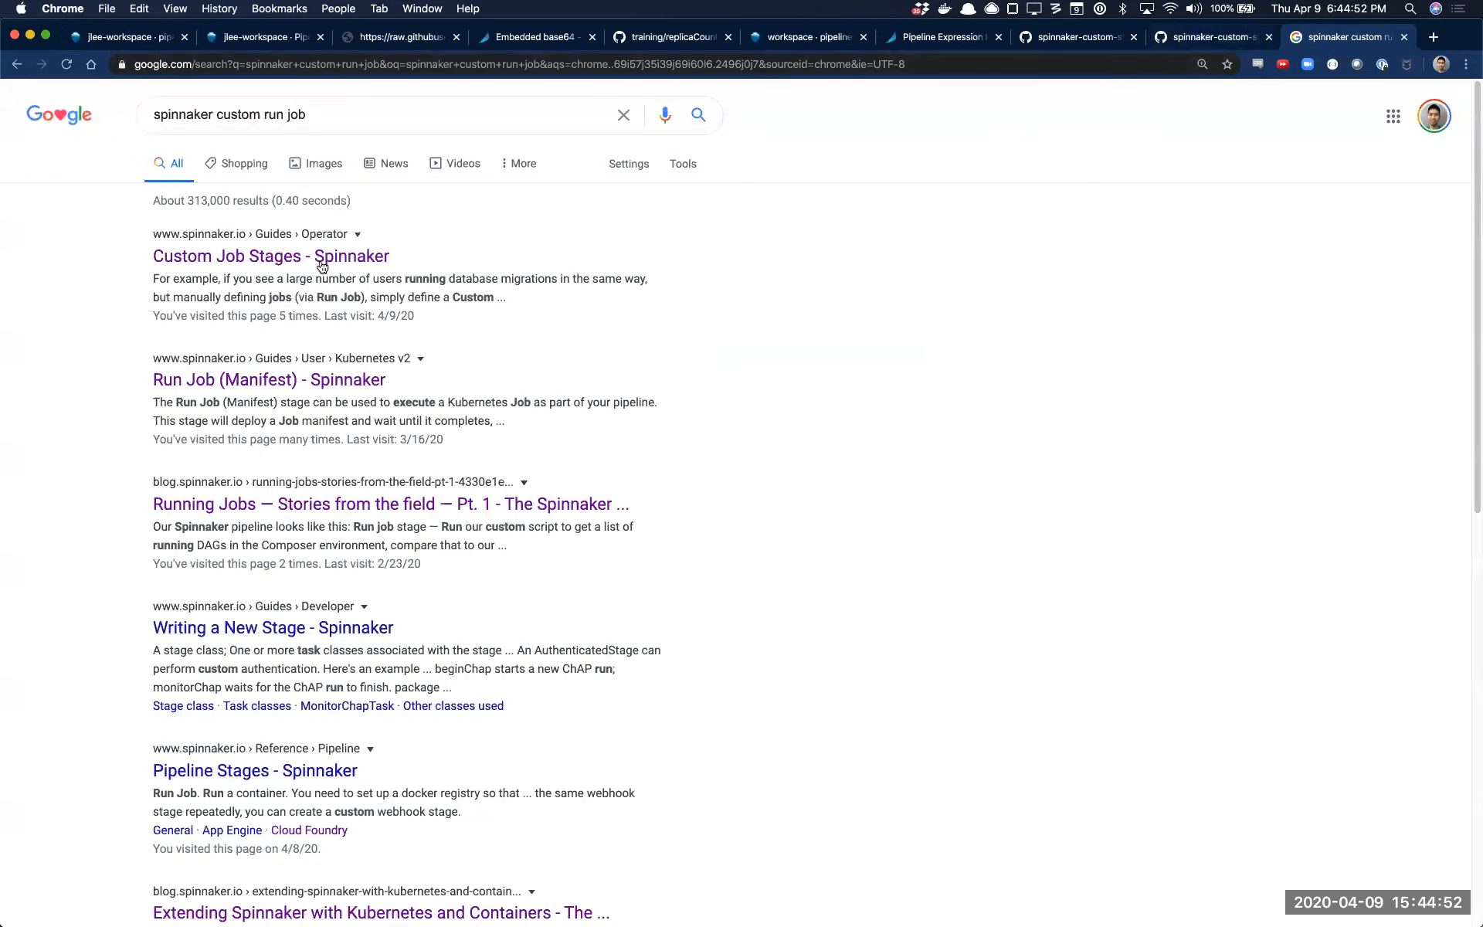
pyautogui.click(322, 261)
pyautogui.scroll(-8, 485, 316)
pyautogui.scroll(-20, 485, 317)
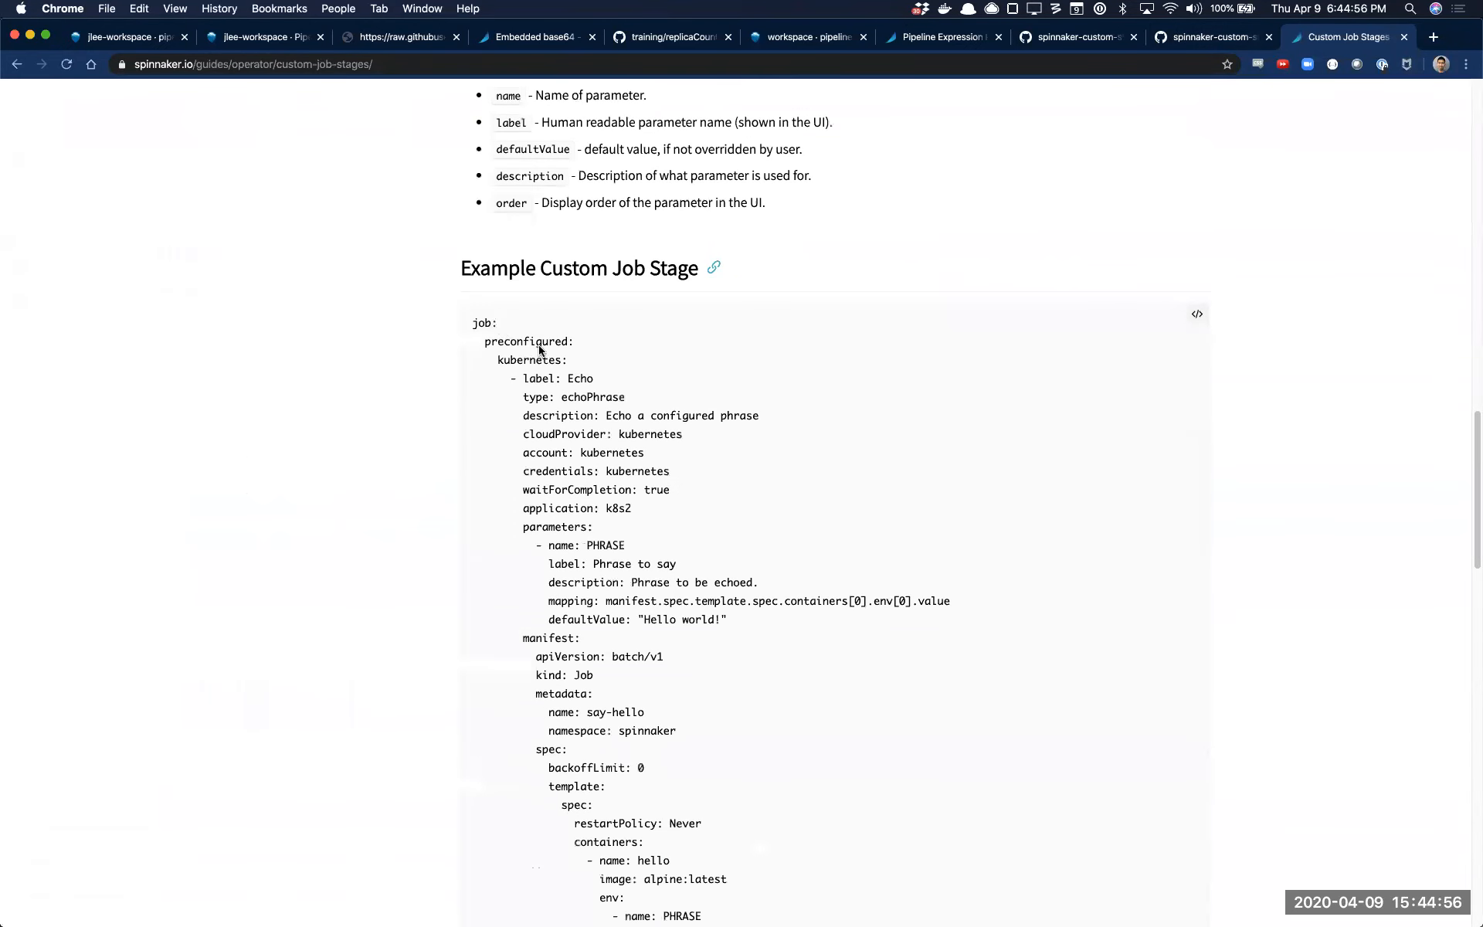
# Return to the Helm3 pipeline configuration and select the entire Run Job manifest from its first line
pyautogui.press('super+1')
pyautogui.click(598, 610)
pyautogui.press('super+a')
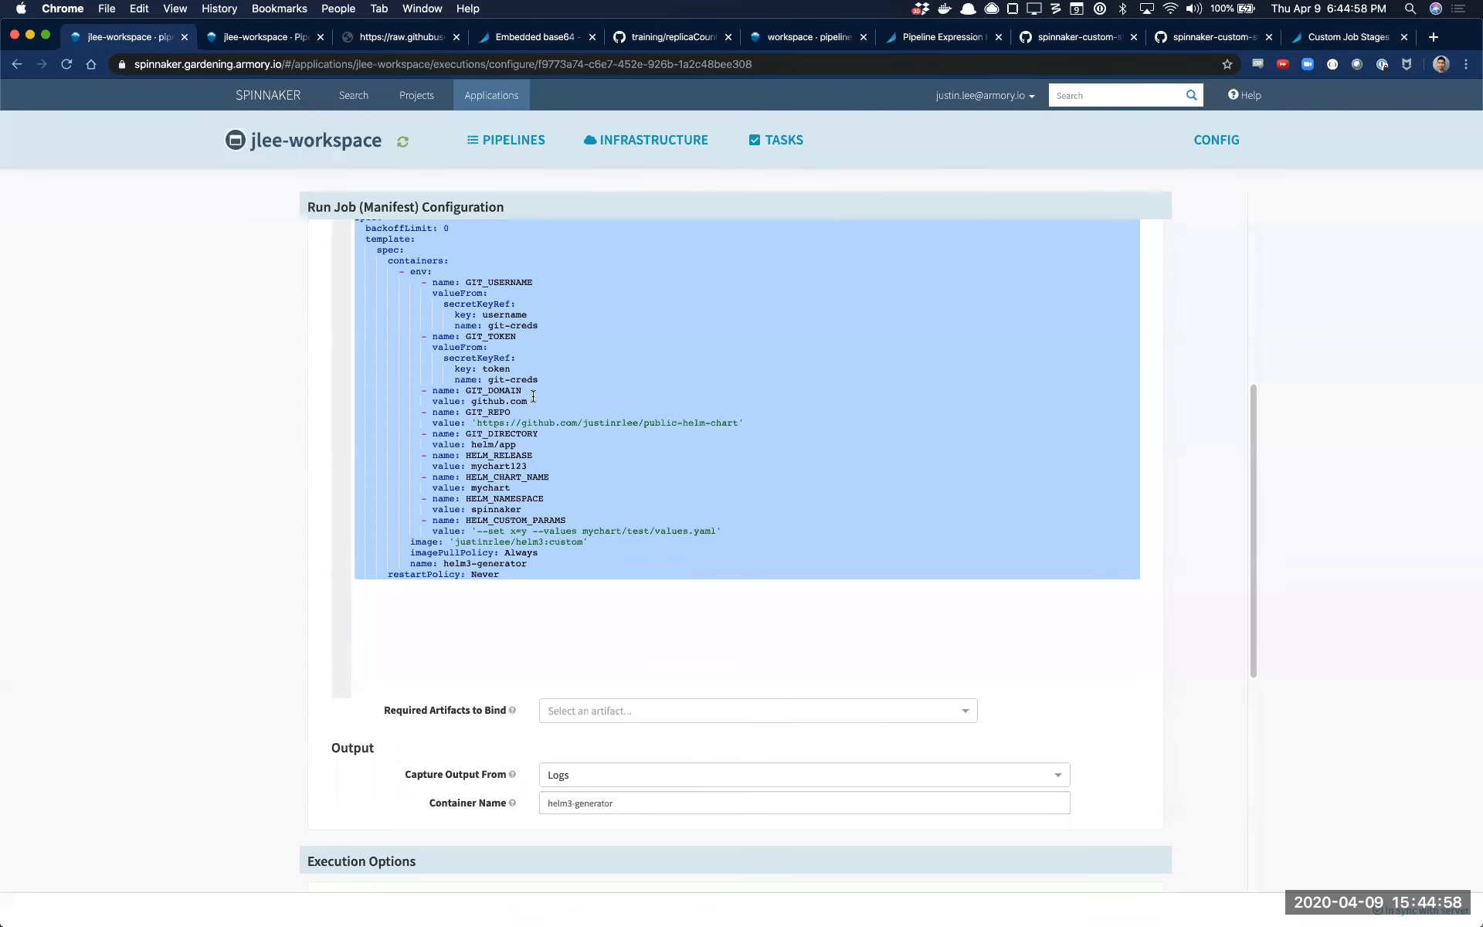
pyautogui.scroll(3, 860, 475)
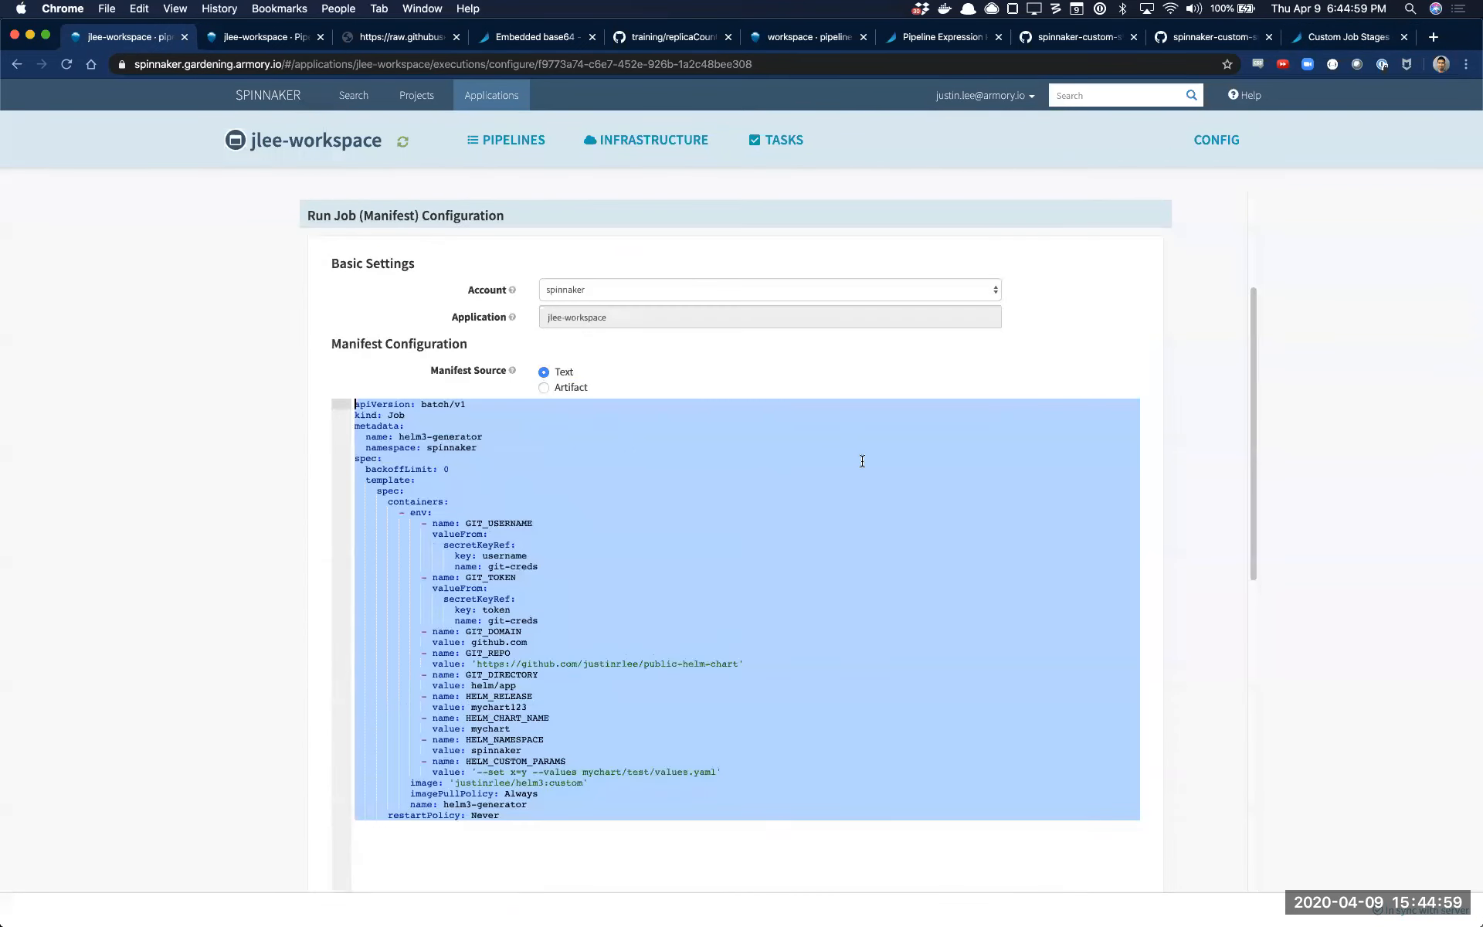
# Examine the guide's example custom job stage, highlighting its parameters and manifest blocks, and compare it with the Helm3 job manifest
pyautogui.click(1324, 46)
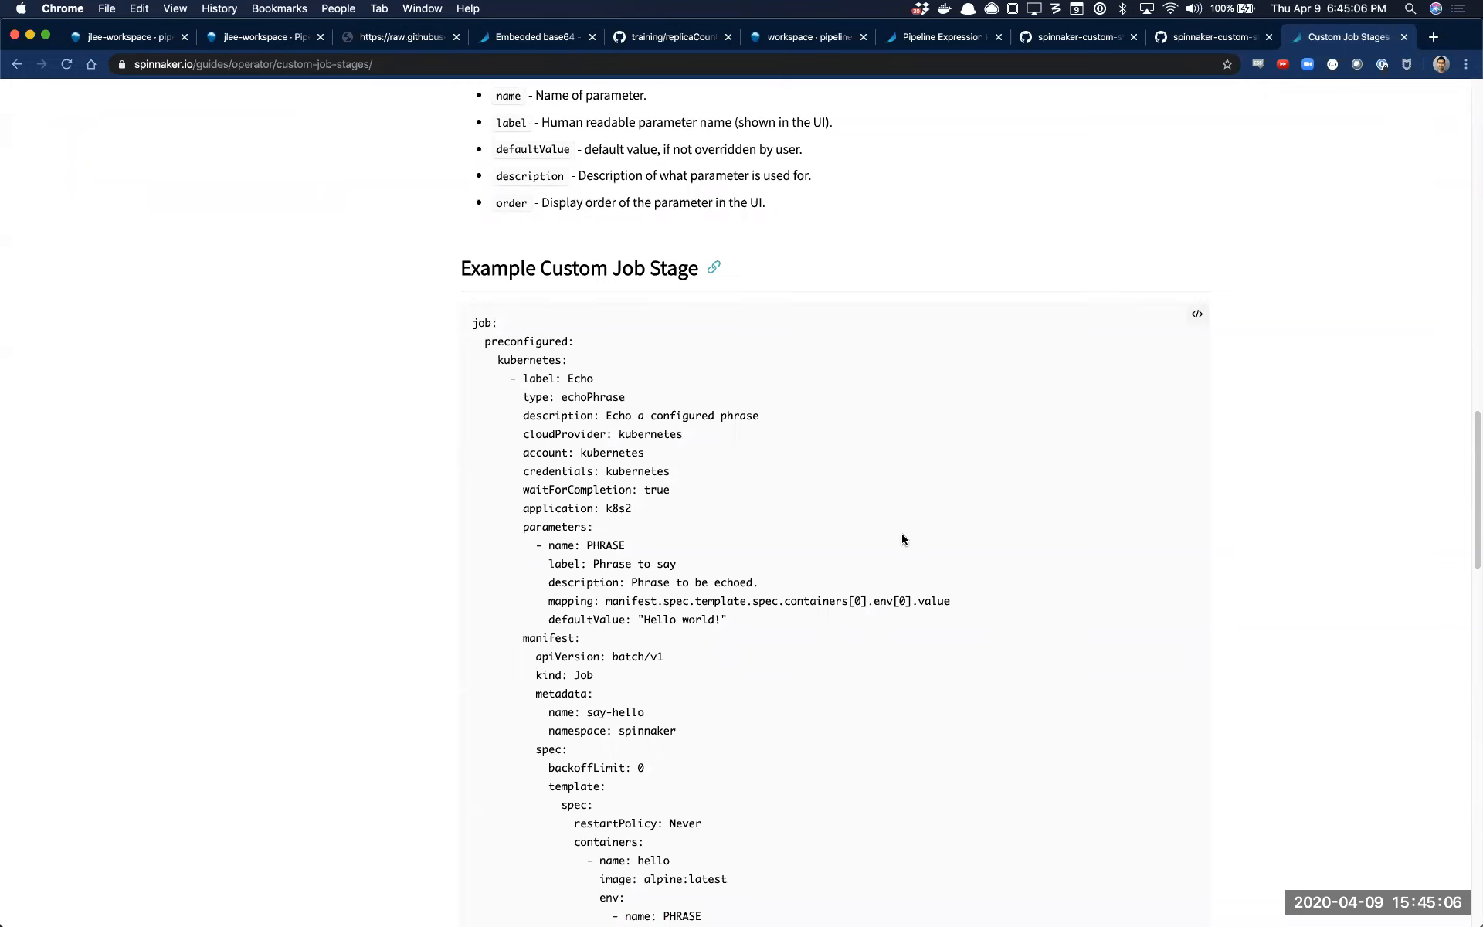
pyautogui.scroll(-1, 715, 522)
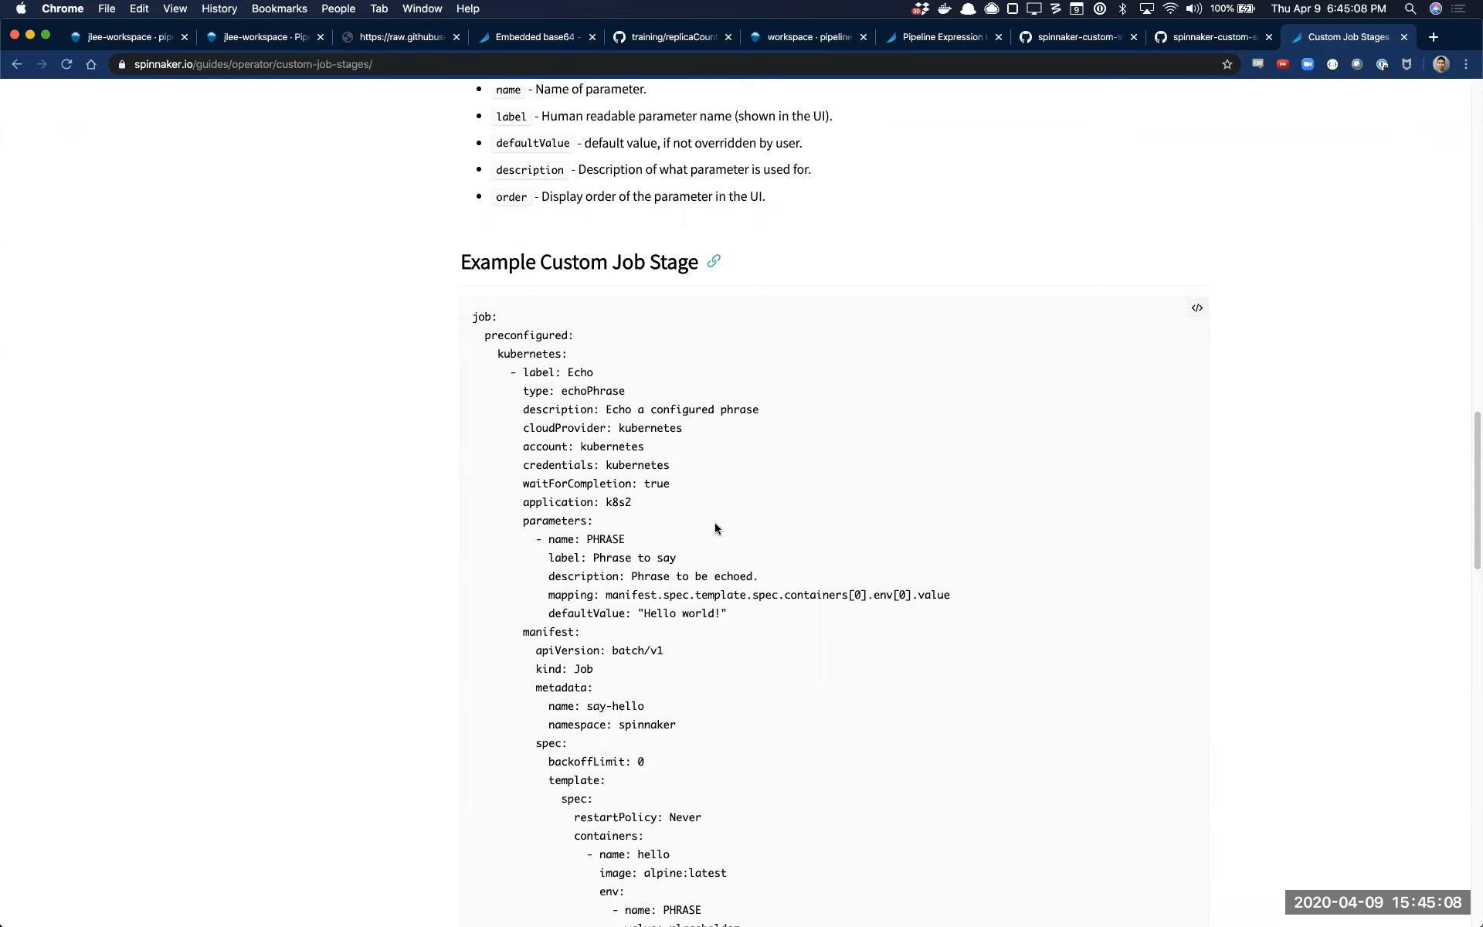
pyautogui.scroll(-1, 715, 524)
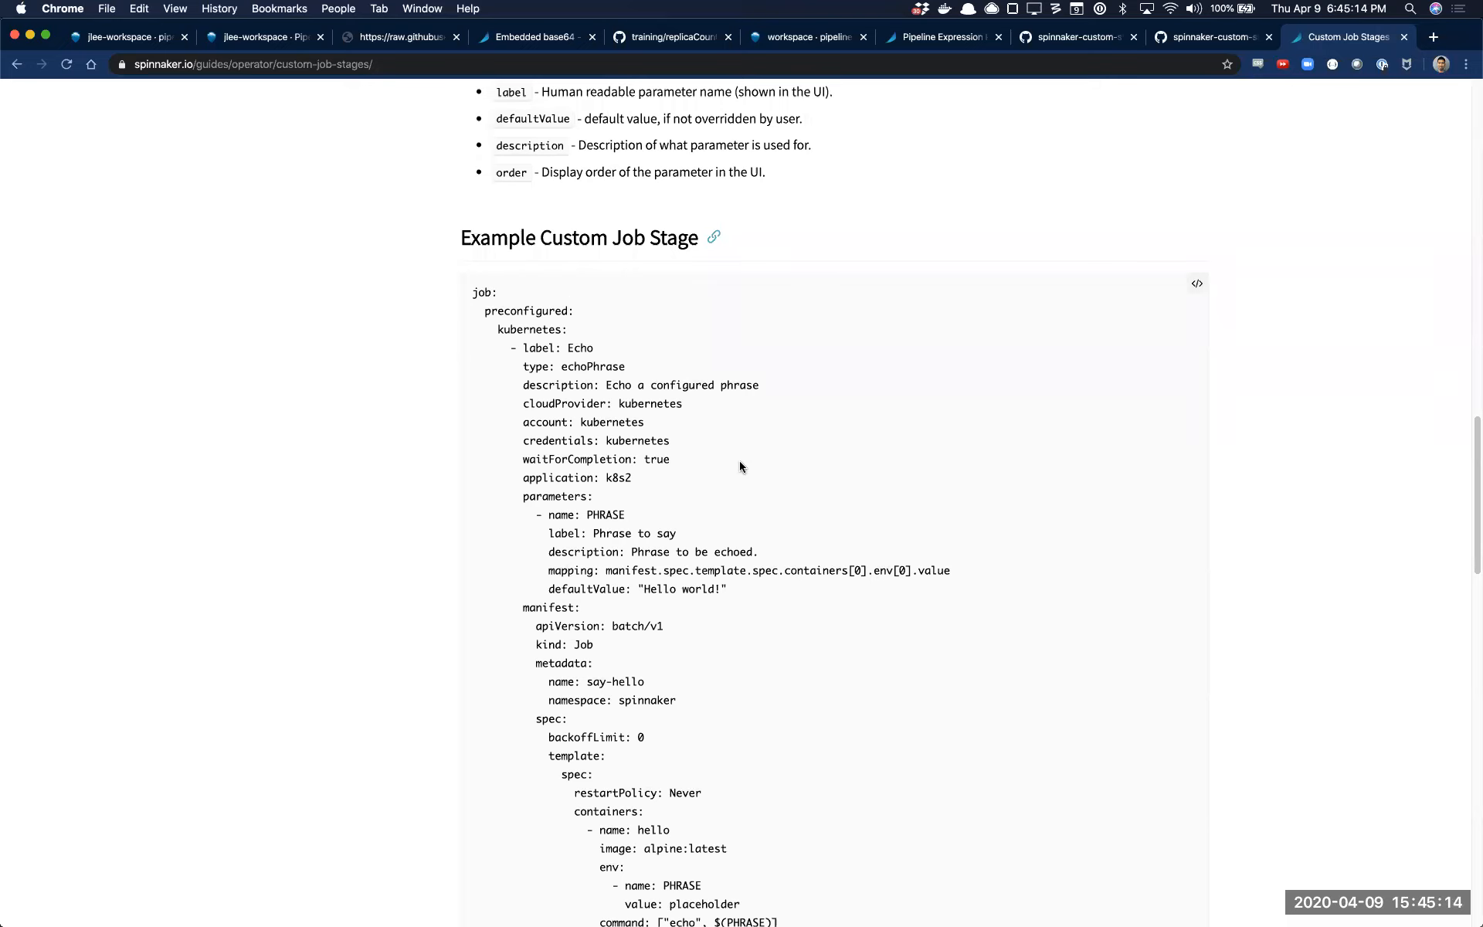
pyautogui.scroll(-6, 734, 464)
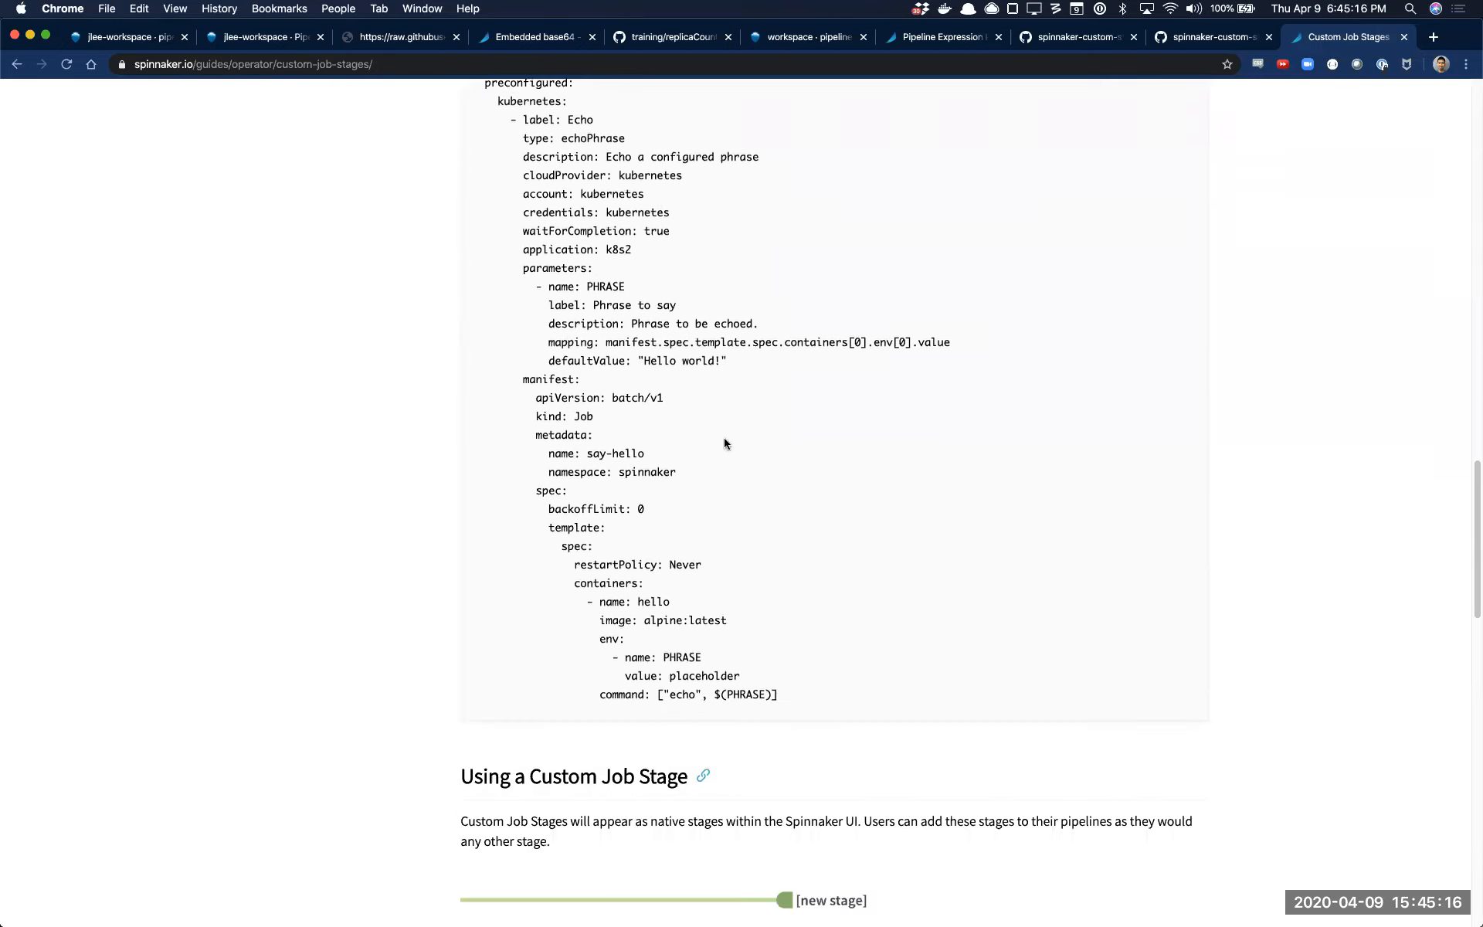
pyautogui.scroll(4, 726, 443)
pyautogui.moveTo(730, 509); pyautogui.dragTo(521, 434)
pyautogui.moveTo(863, 843); pyautogui.dragTo(531, 547)
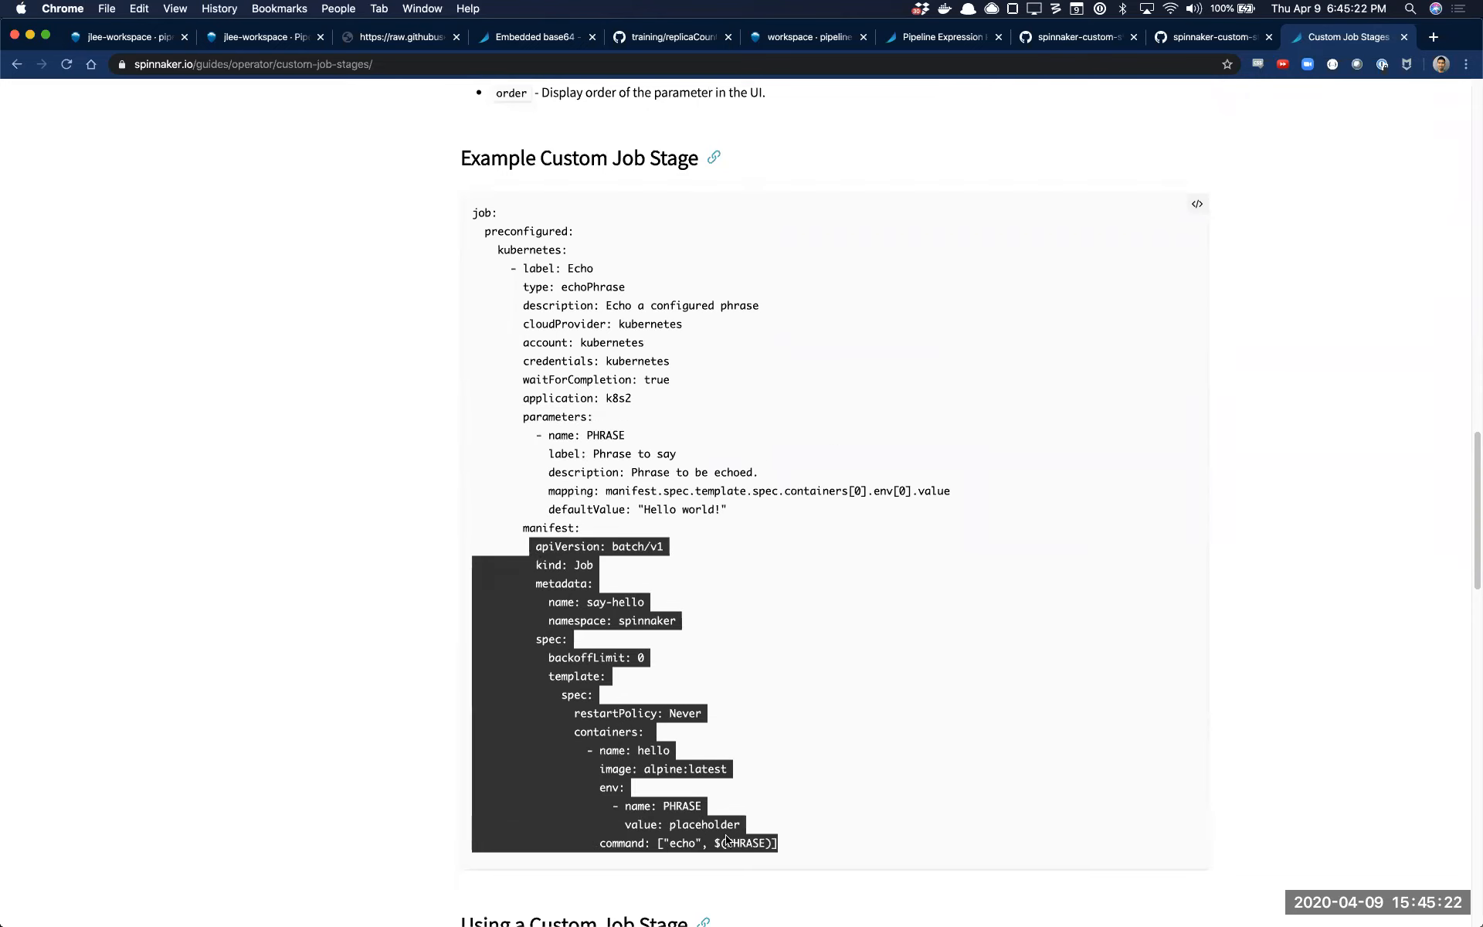
pyautogui.click(128, 38)
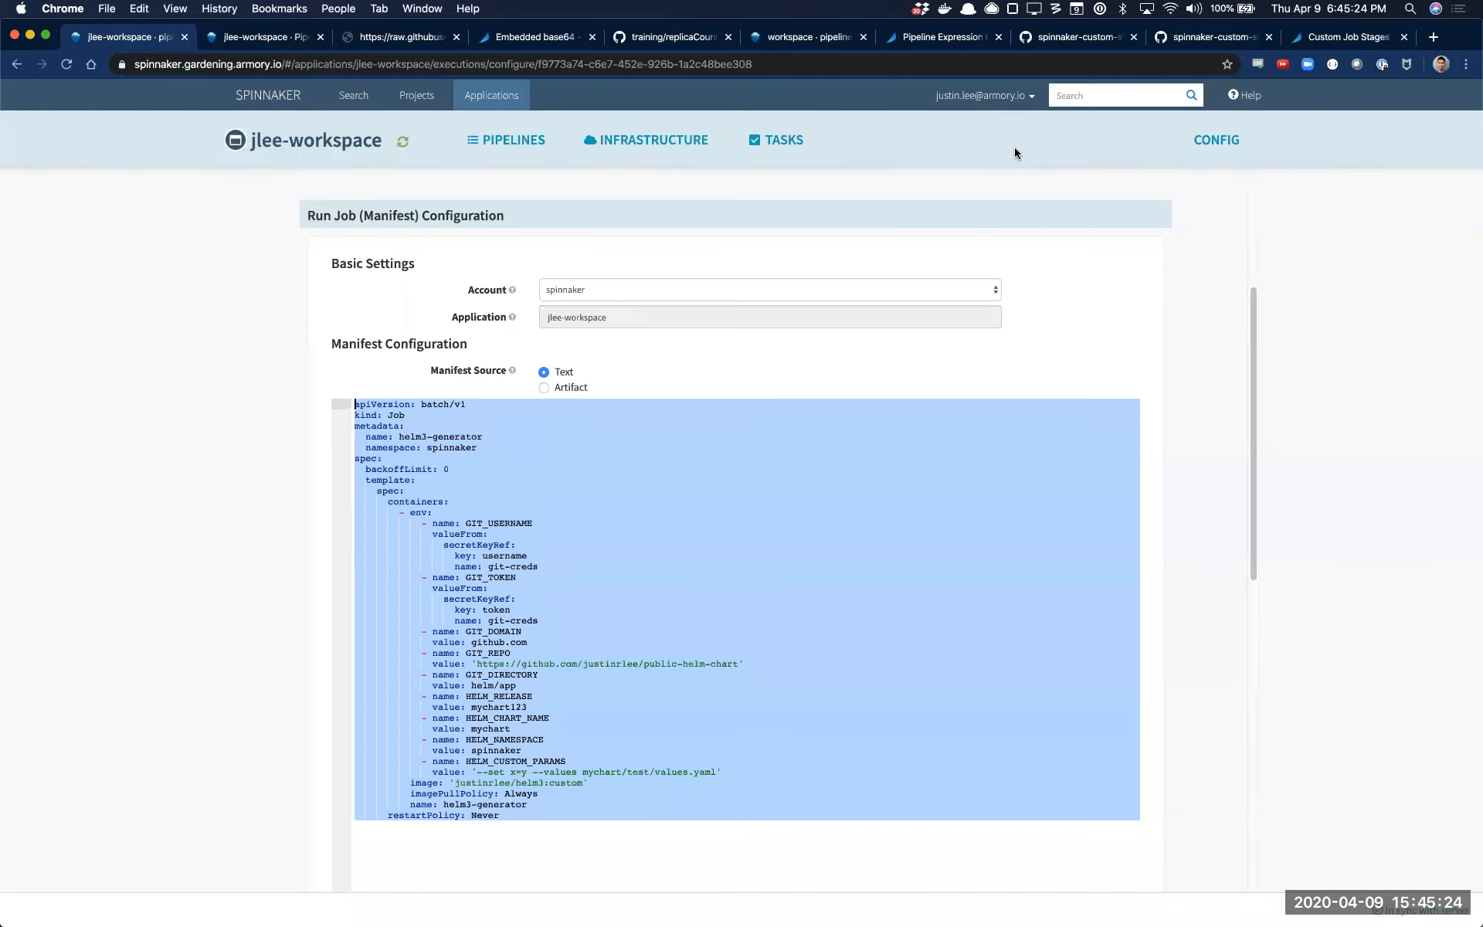
pyautogui.click(1319, 47)
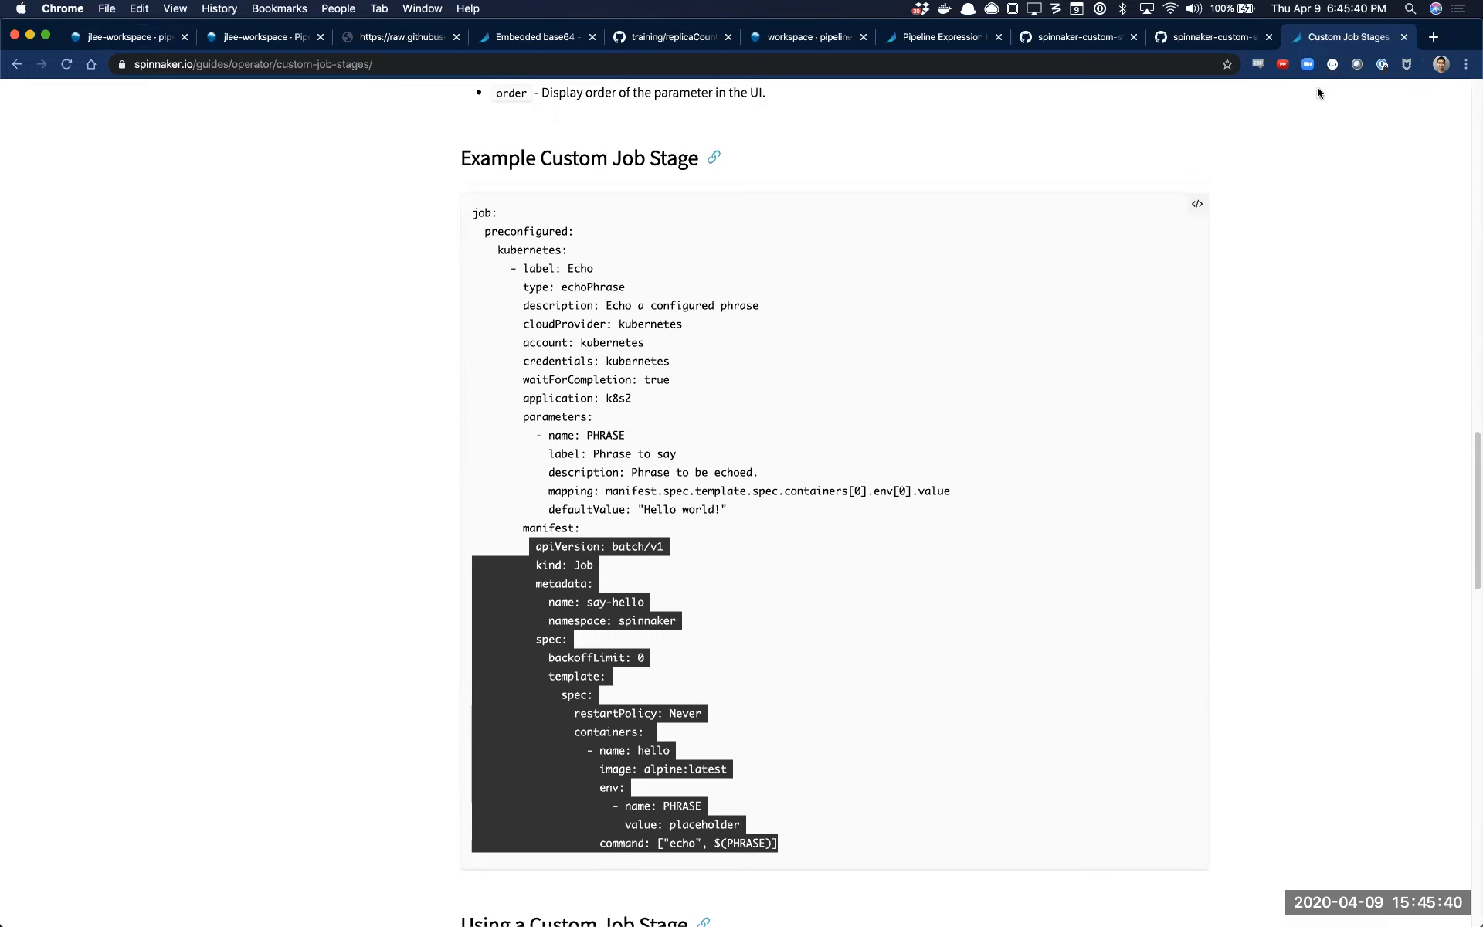
# Add a Pipeline stage after Deploy (Manifest) in the Helm3 pipeline that runs the Artifacts - Kustomize pipeline
pyautogui.press('super+1')
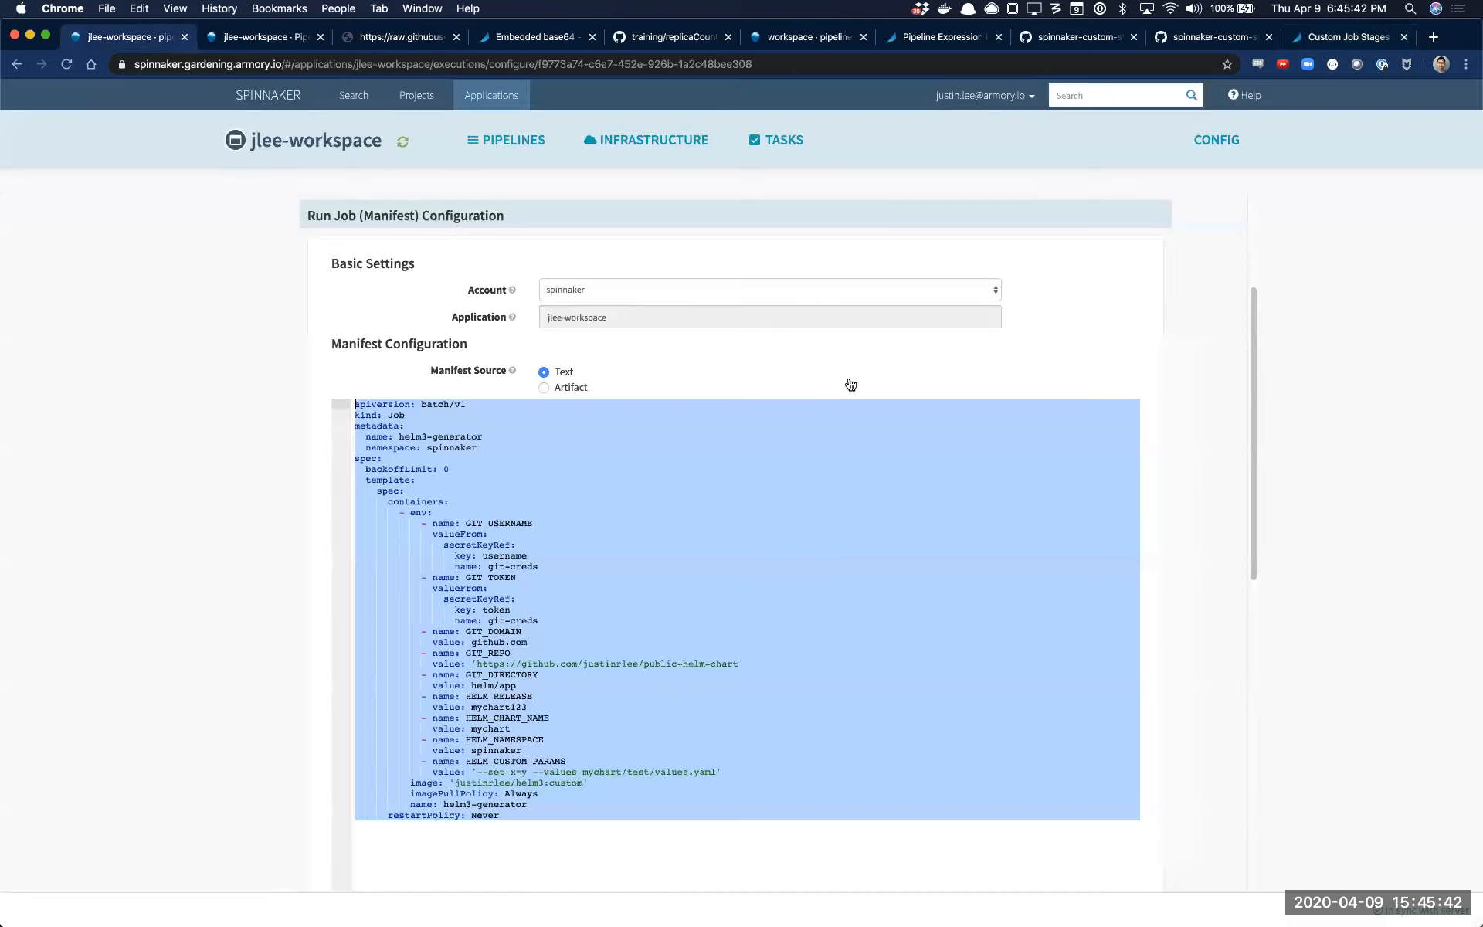
pyautogui.scroll(3, 674, 326)
pyautogui.click(885, 278)
pyautogui.click(788, 312)
pyautogui.click(790, 363)
pyautogui.write('pip')
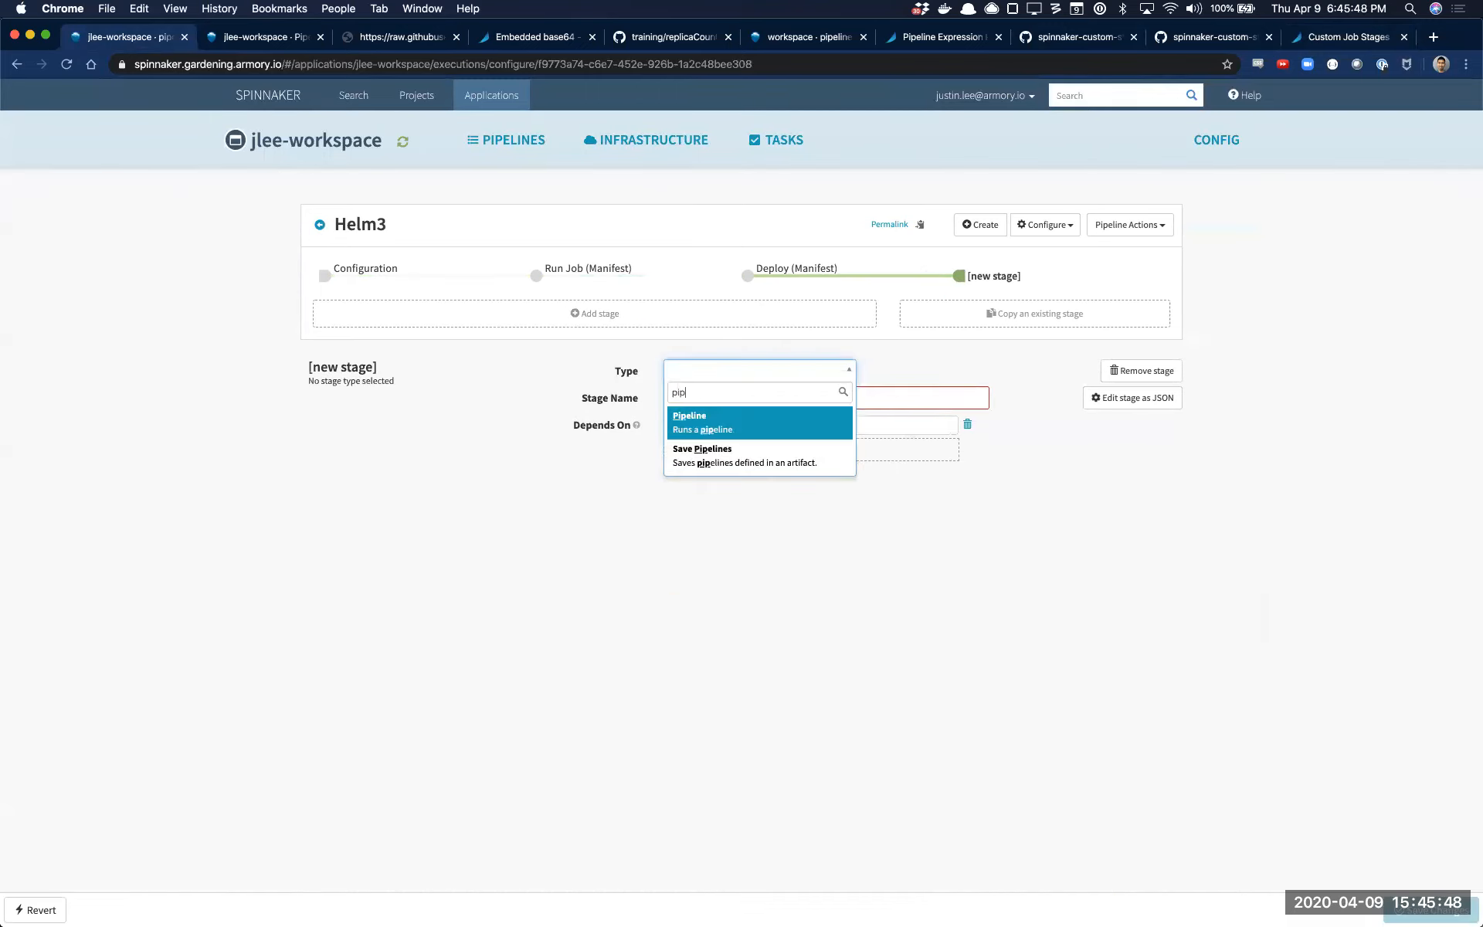
pyautogui.press('Return')
pyautogui.click(747, 572)
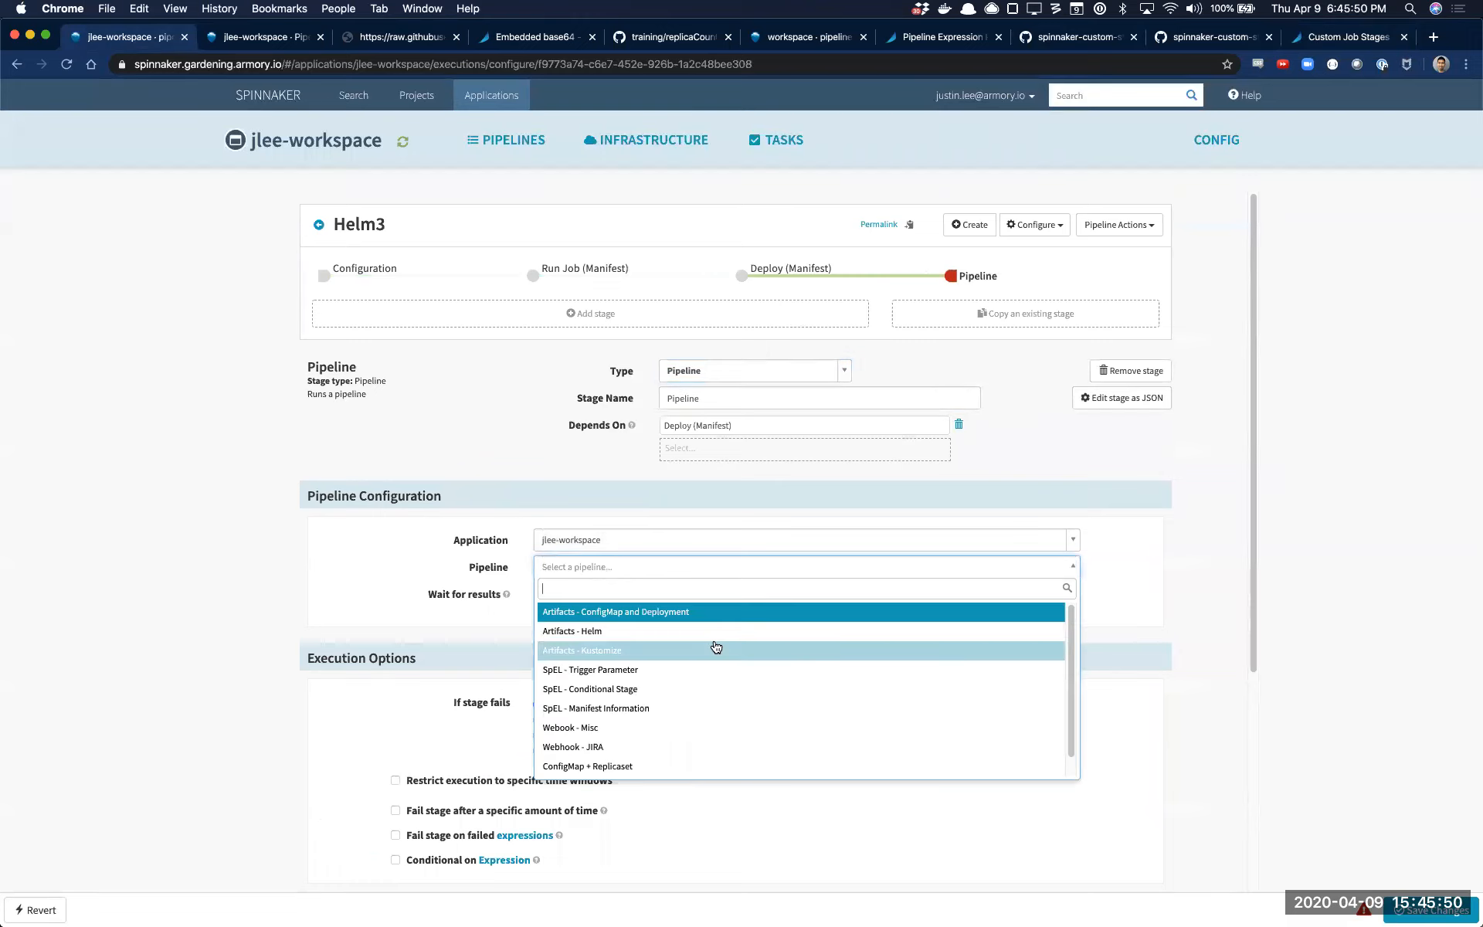
pyautogui.click(730, 649)
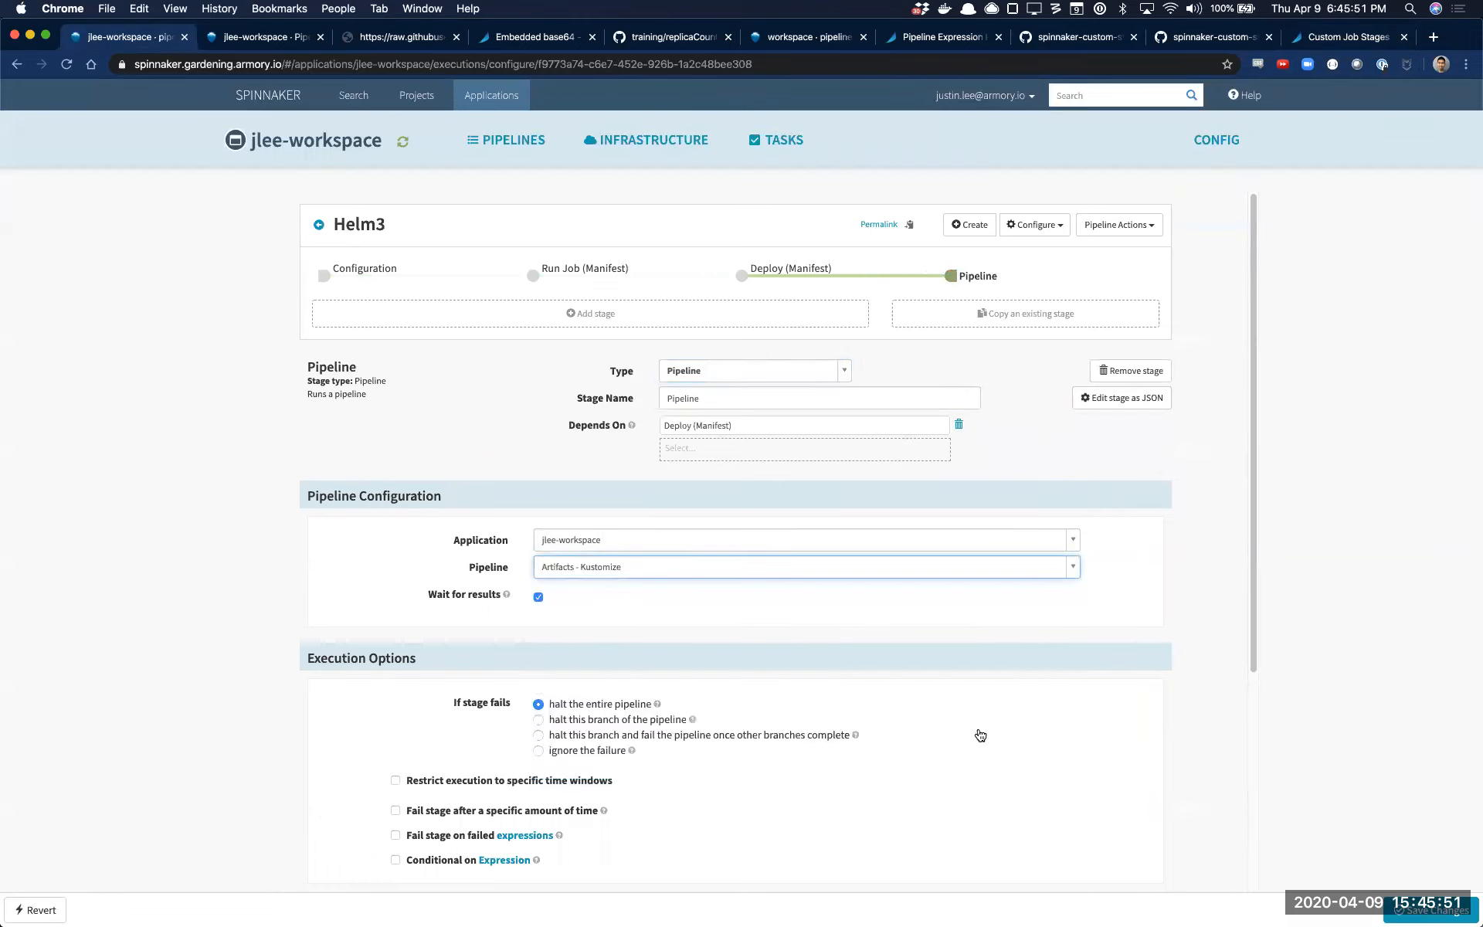
# Add a second Pipeline stage that runs SpEL - Trigger Parameter, and review the configuration of both Pipeline stages
pyautogui.click(793, 321)
pyautogui.click(824, 379)
pyautogui.write('pi')
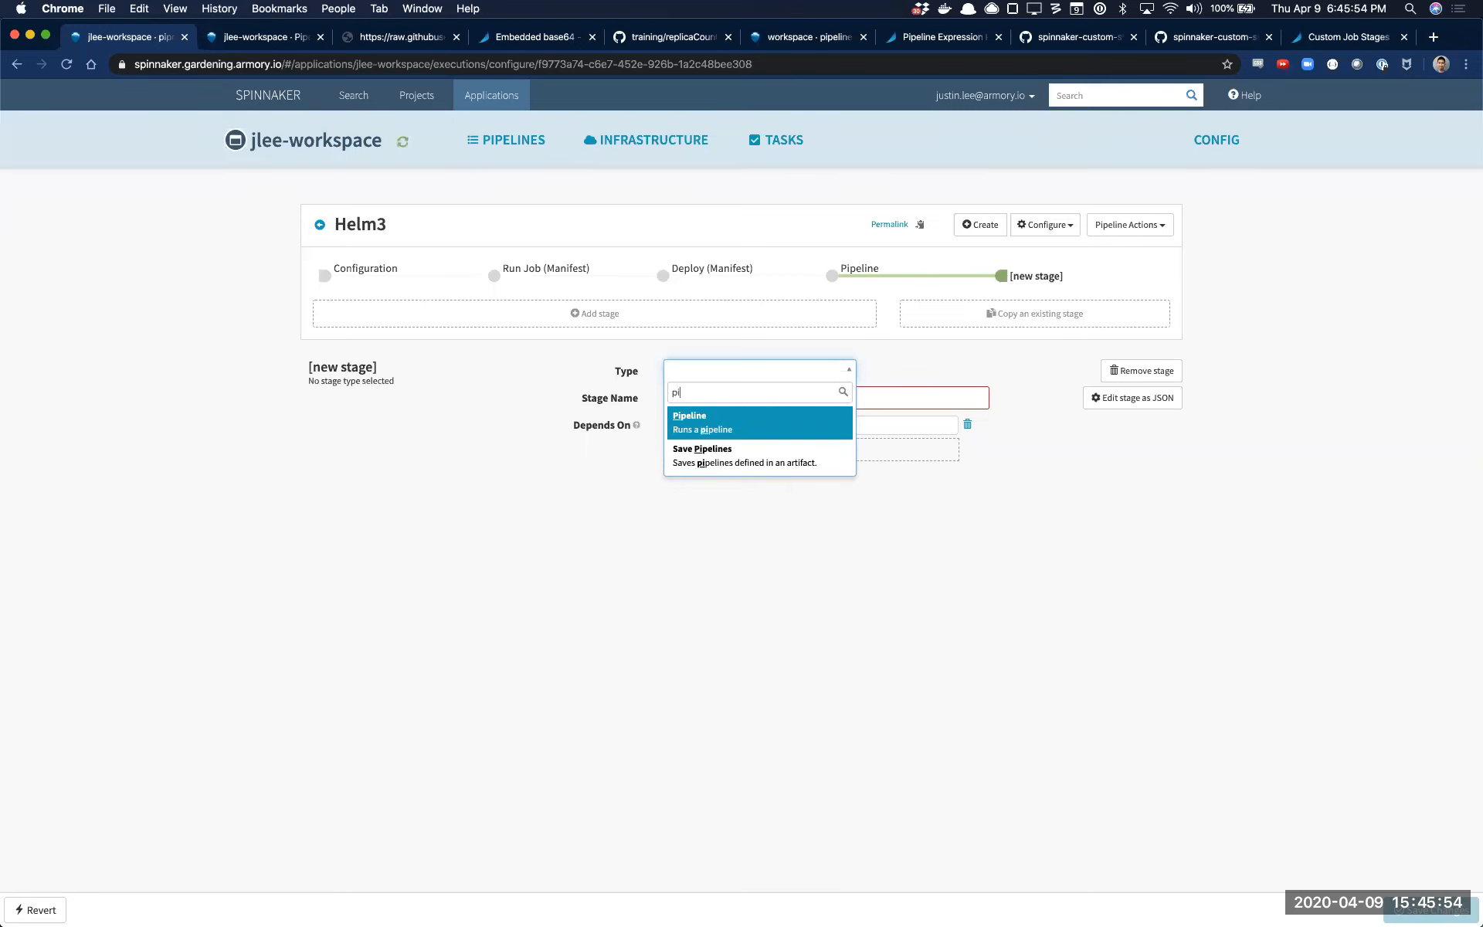
pyautogui.press('Return')
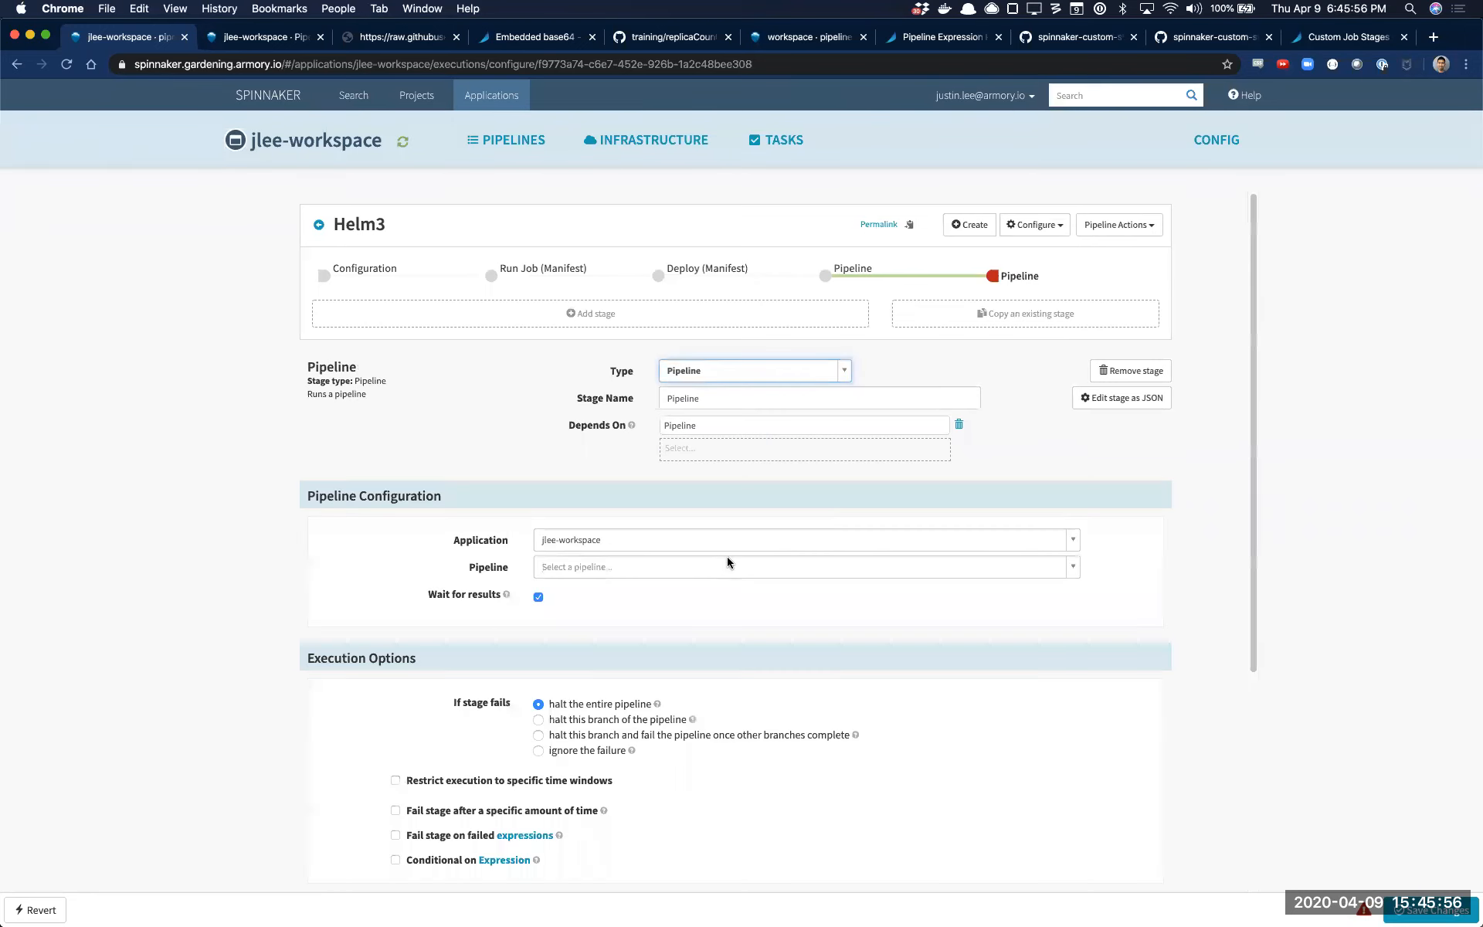
pyautogui.click(726, 557)
pyautogui.click(712, 668)
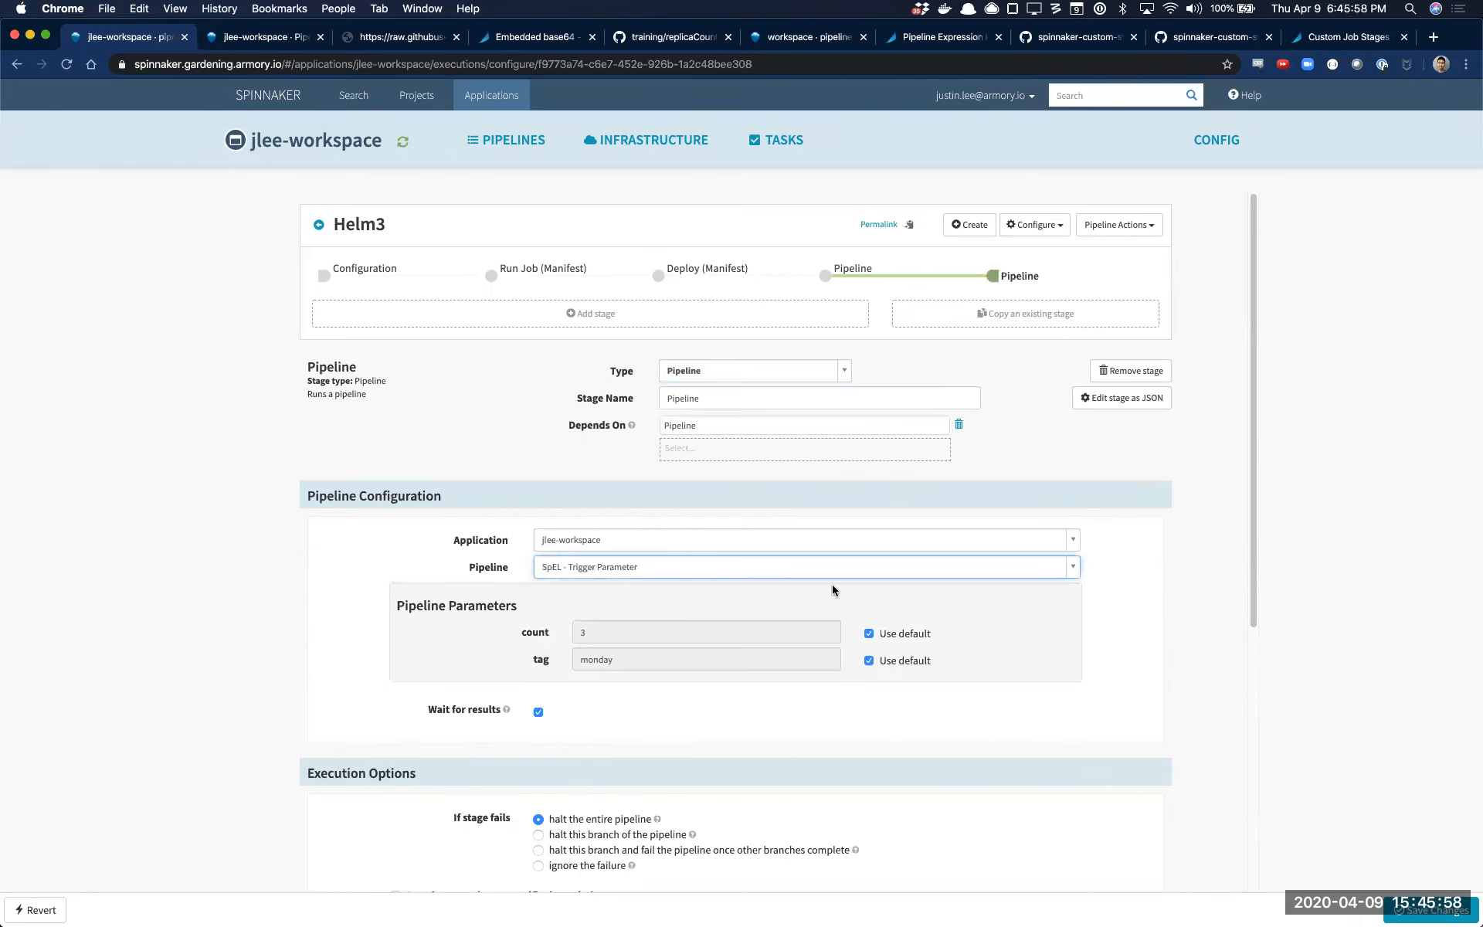
pyautogui.write('a')
pyautogui.click(912, 276)
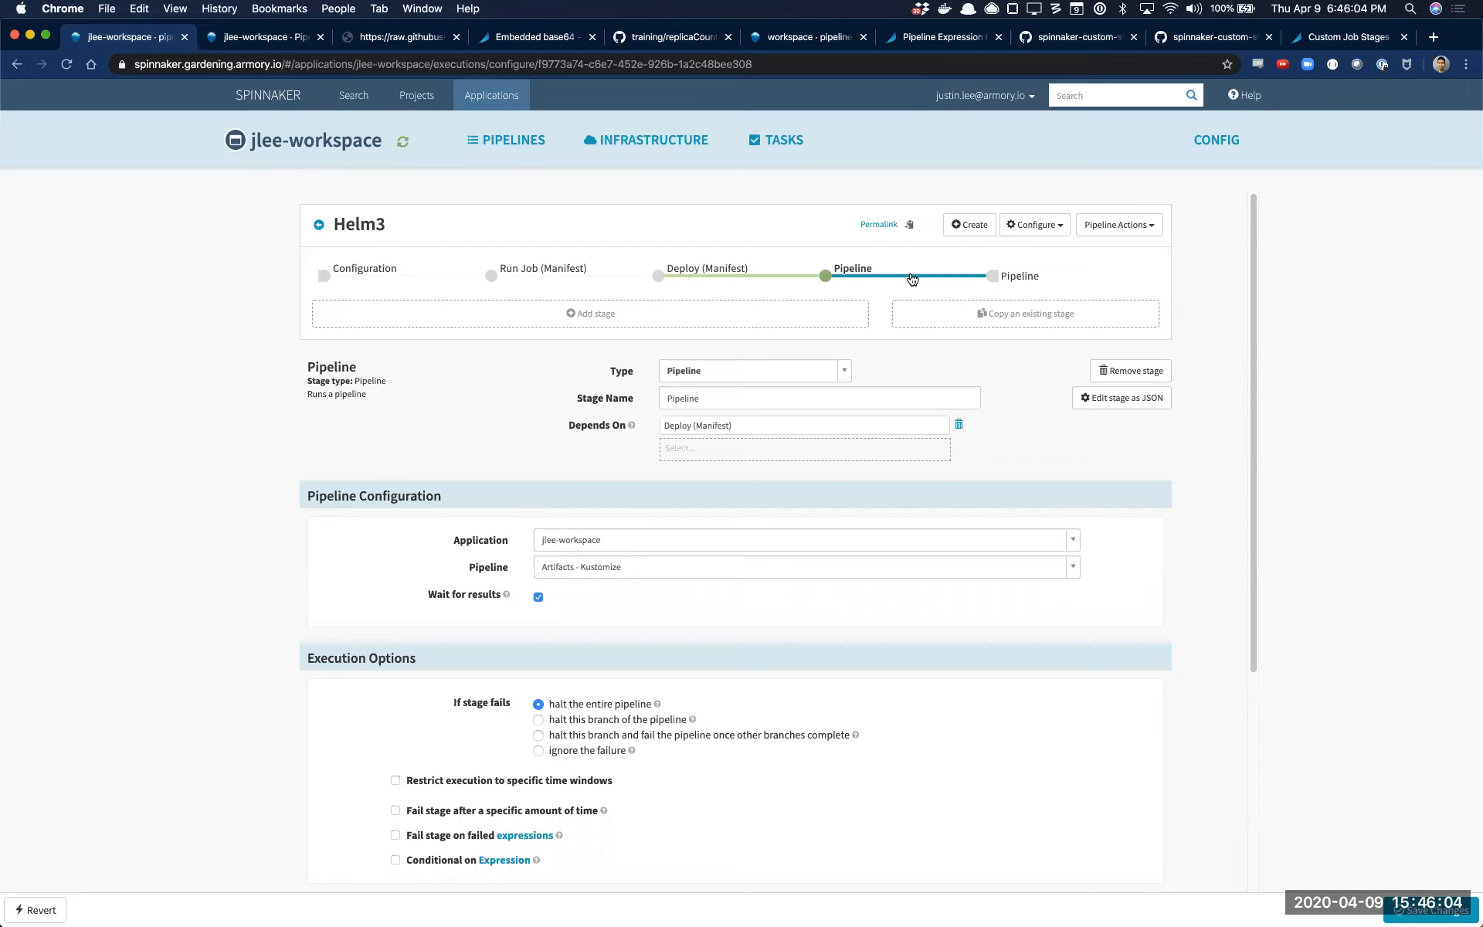
pyautogui.click(1006, 278)
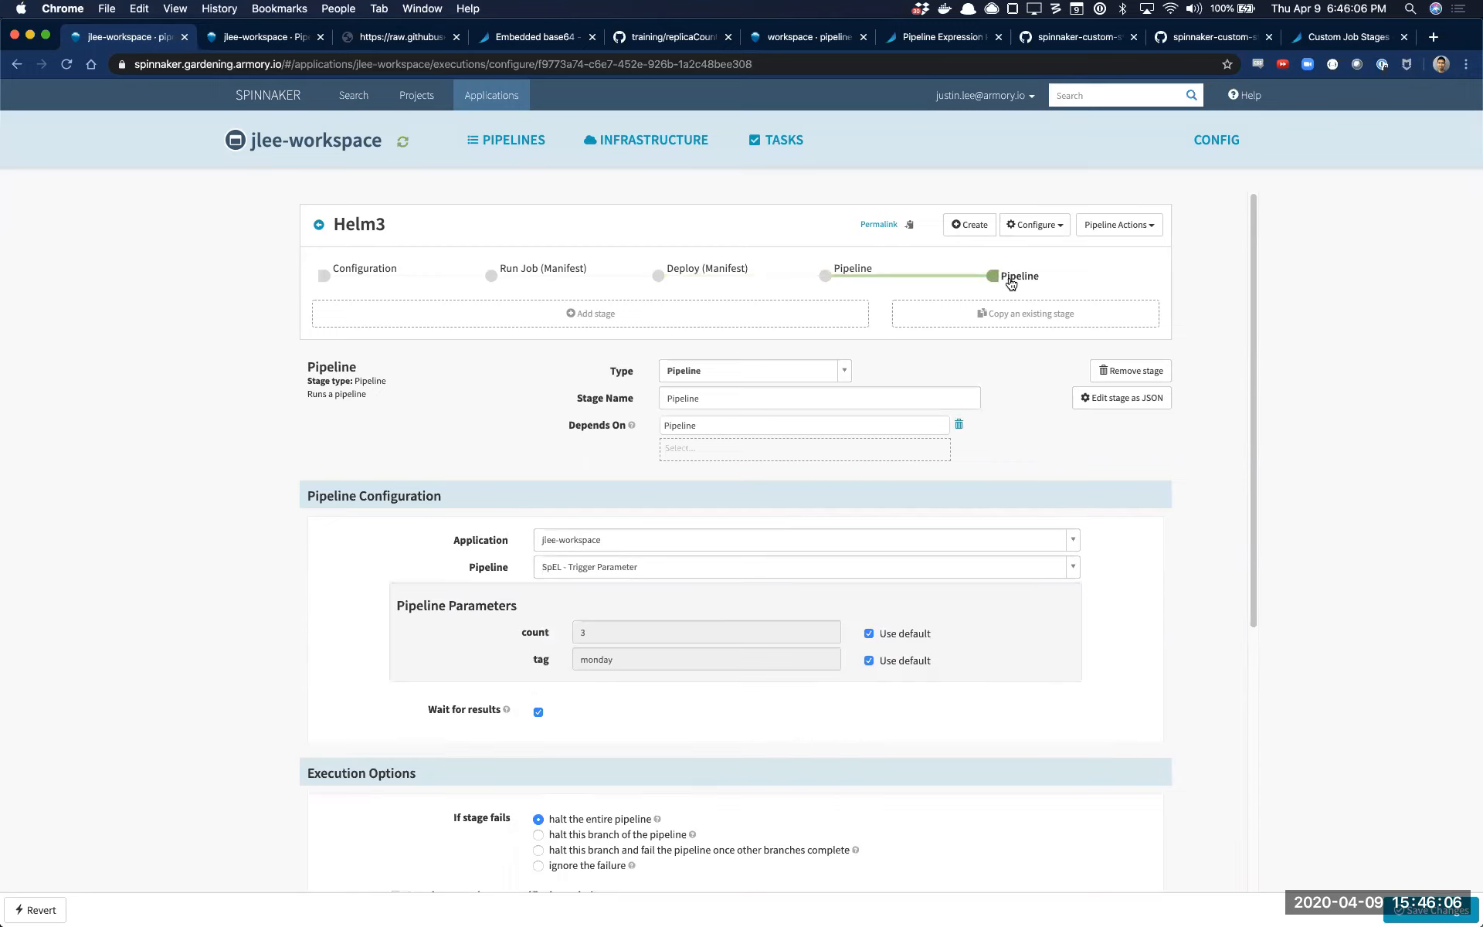